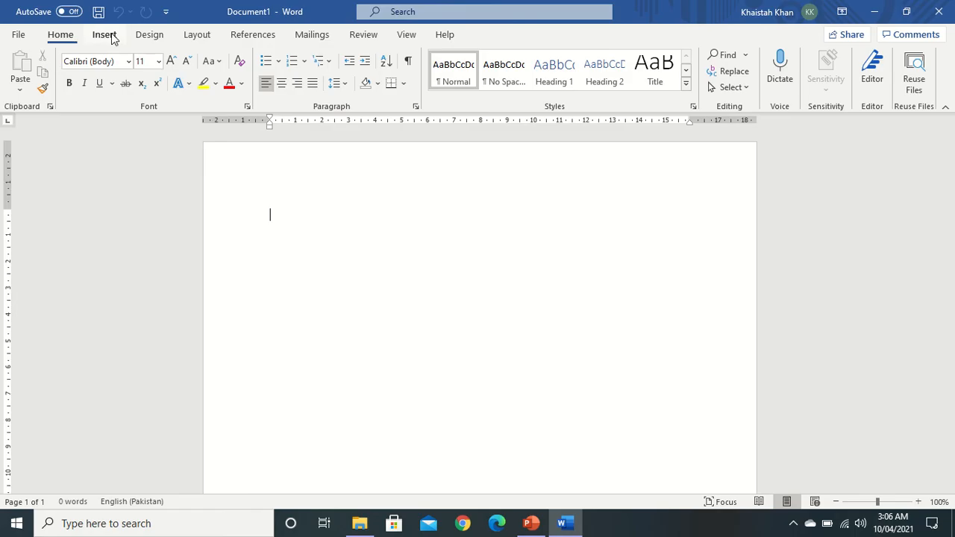
# Step: Switch the ribbon to the Insert tab to show the Pages group on the blank document
pyautogui.click(115, 33)
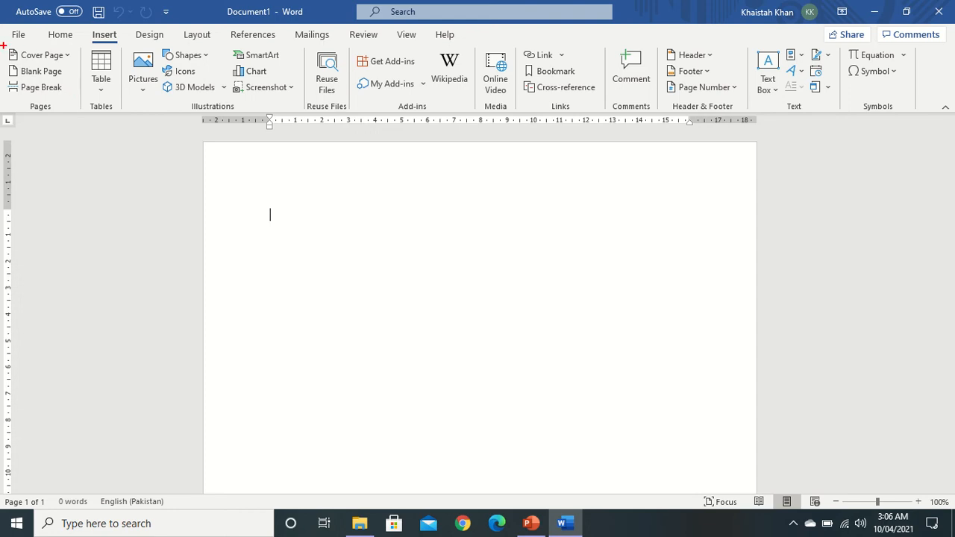
pyautogui.moveTo(3, 46); pyautogui.dragTo(80, 111)
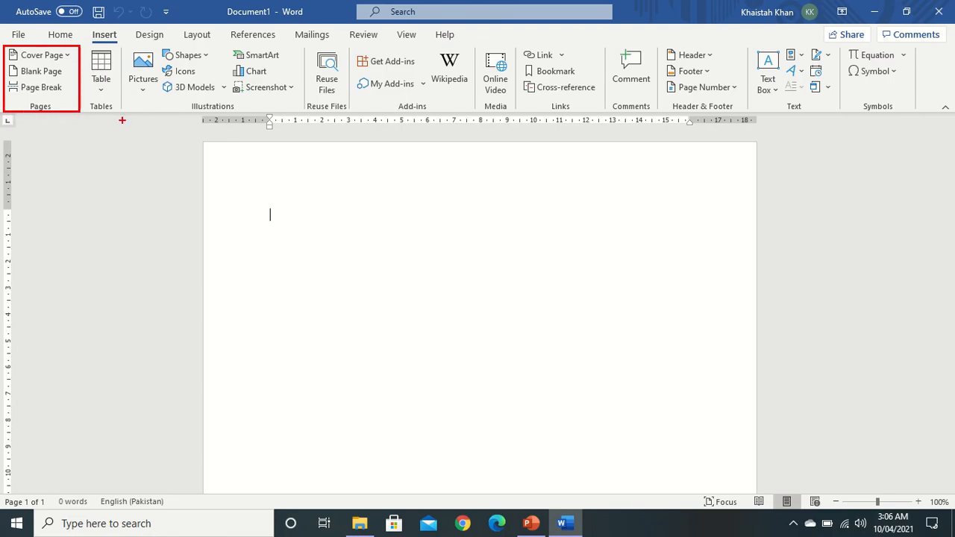
pyautogui.press('Escape')
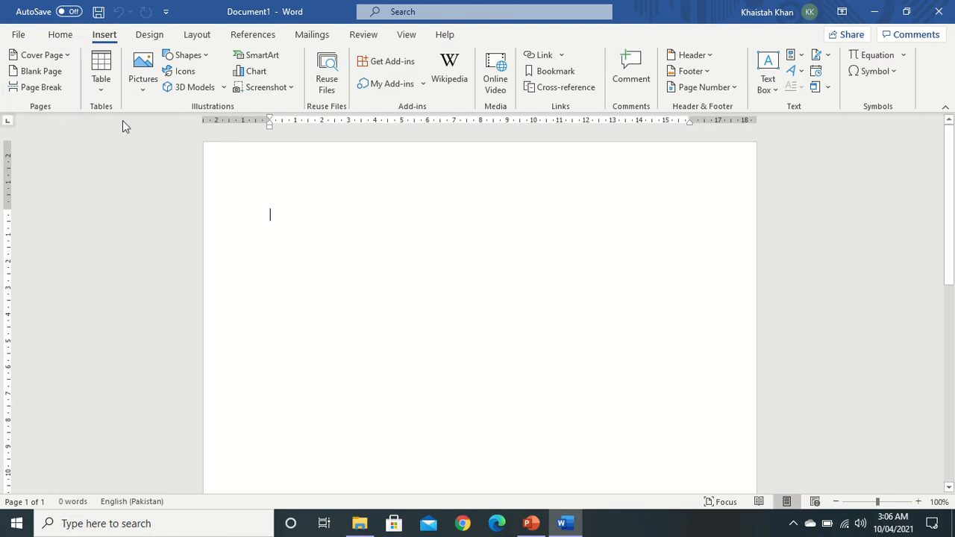
# Step: Insert the Filigree design from the Built-in Cover Page gallery
pyautogui.click(55, 60)
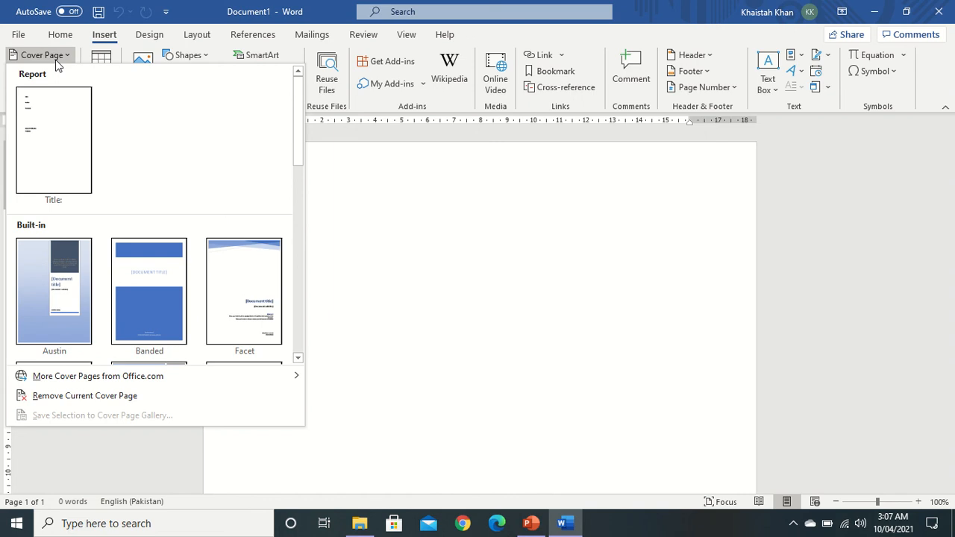
pyautogui.rightClick(64, 121)
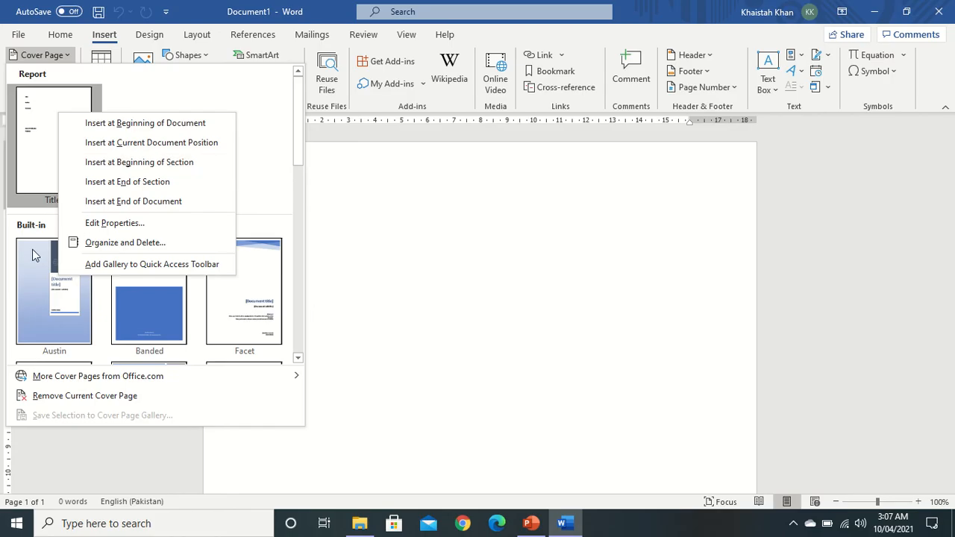
pyautogui.click(293, 161)
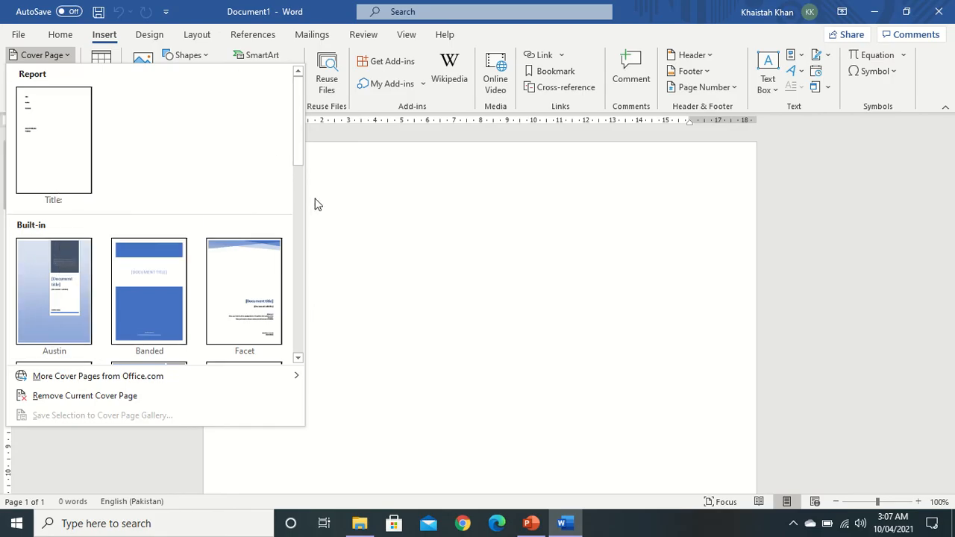
pyautogui.moveTo(298, 154); pyautogui.dragTo(300, 194)
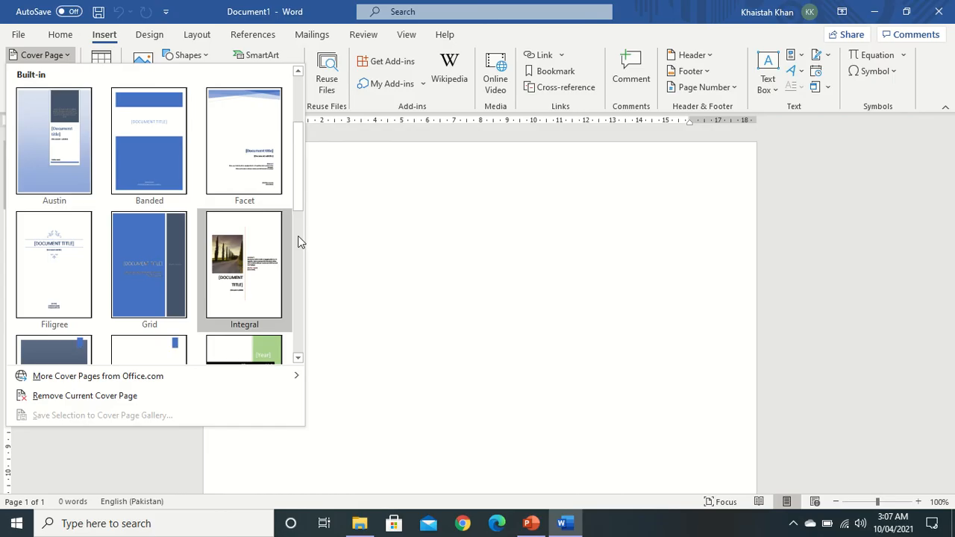
pyautogui.moveTo(299, 192)
pyautogui.mouseDown()
pyautogui.moveTo(291, 336)
pyautogui.moveTo(288, 134)
pyautogui.moveTo(290, 203)
pyautogui.mouseUp()
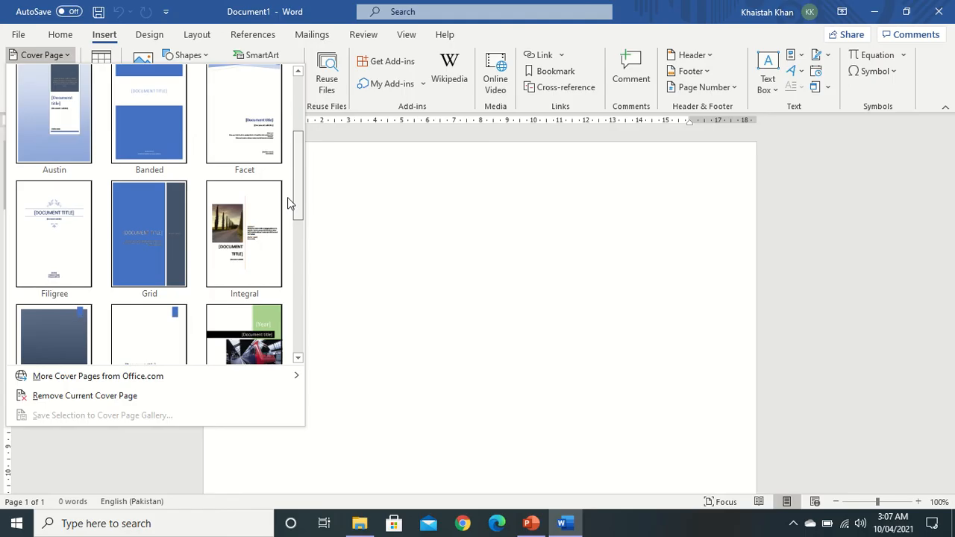
pyautogui.moveTo(289, 203); pyautogui.dragTo(195, 237)
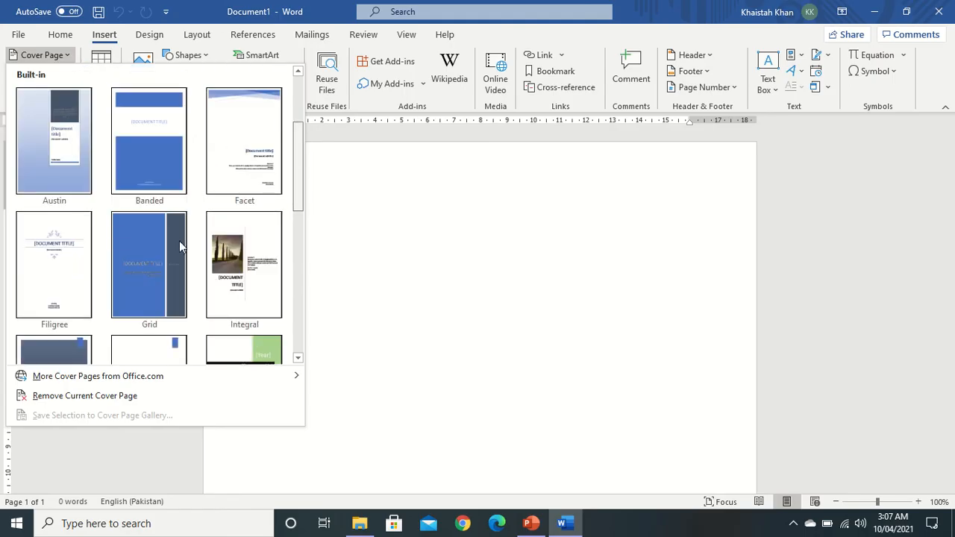
pyautogui.click(66, 261)
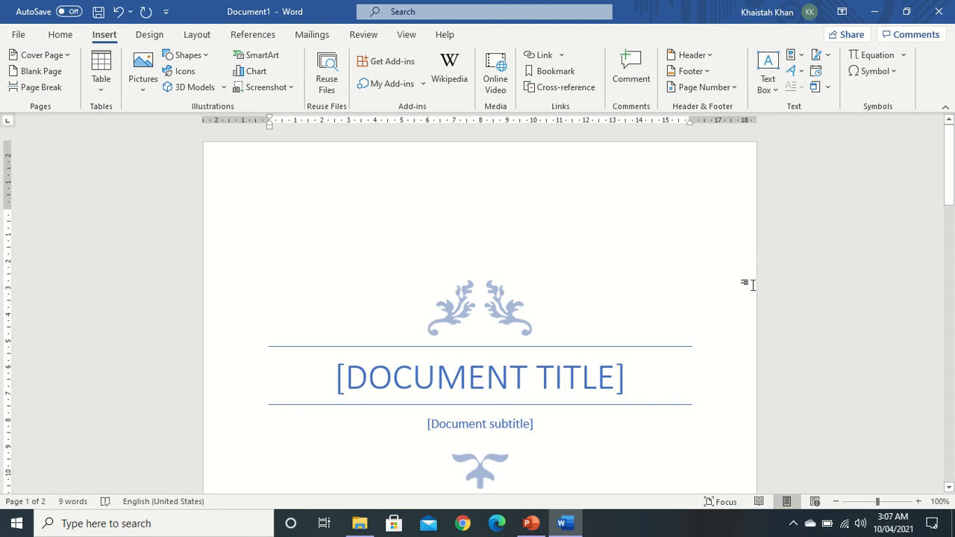
# Step: Replace the cover title placeholder with 'PAKISTAN AT CROSSROAD'
pyautogui.moveTo(949, 166)
pyautogui.mouseDown()
pyautogui.moveTo(948, 360)
pyautogui.moveTo(941, 155)
pyautogui.mouseUp()
pyautogui.click(446, 379)
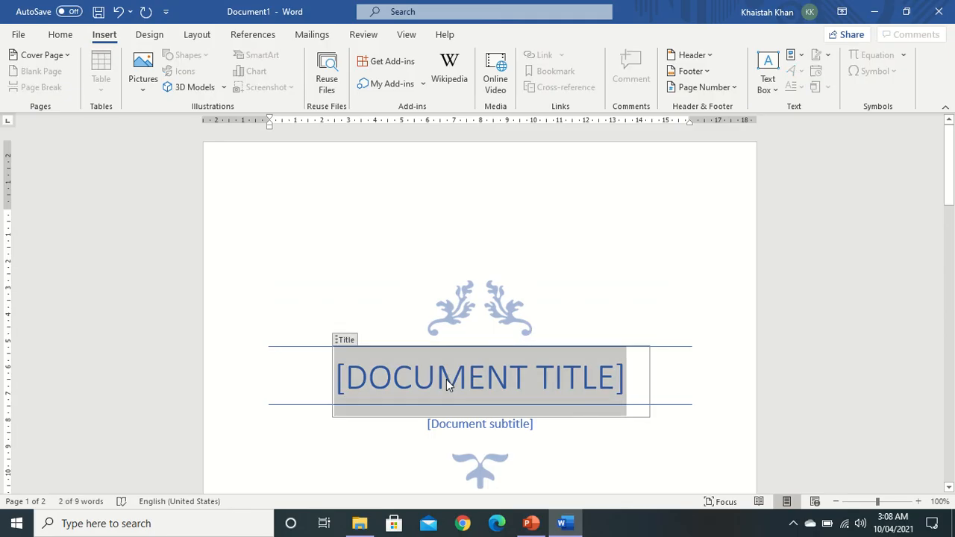
pyautogui.write('PAKISTAN')
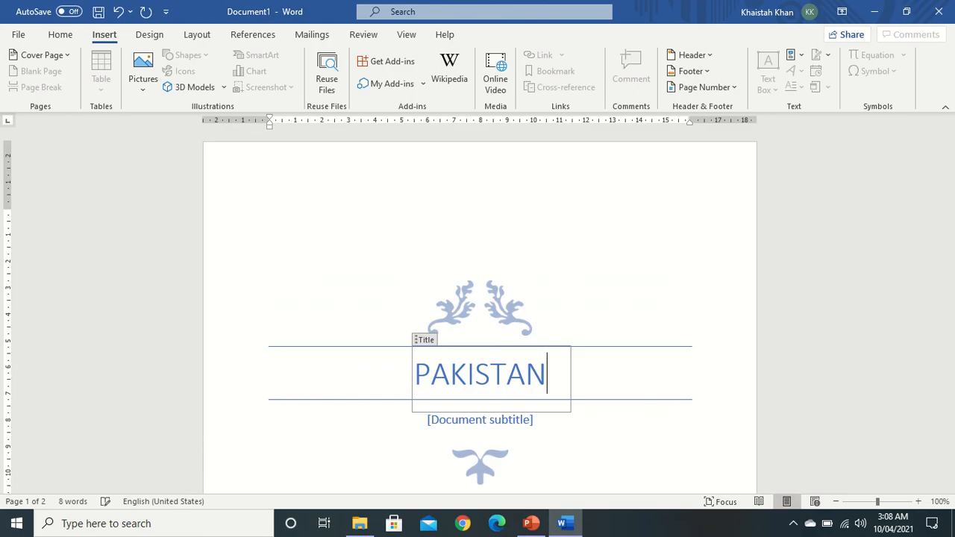
pyautogui.press('BackSpace')
pyautogui.write(':')
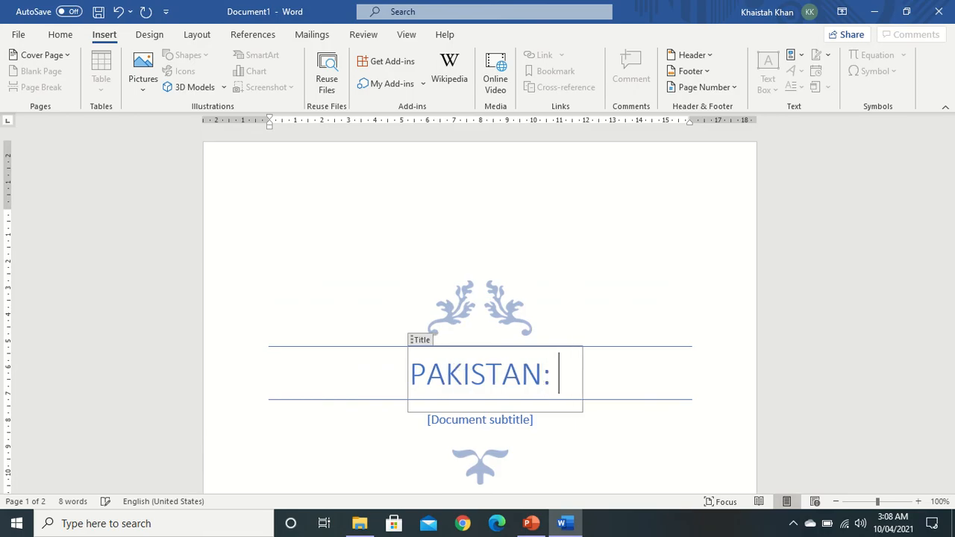
pyautogui.press('BackSpace')
pyautogui.press('BackSpace')
pyautogui.write('AT ')
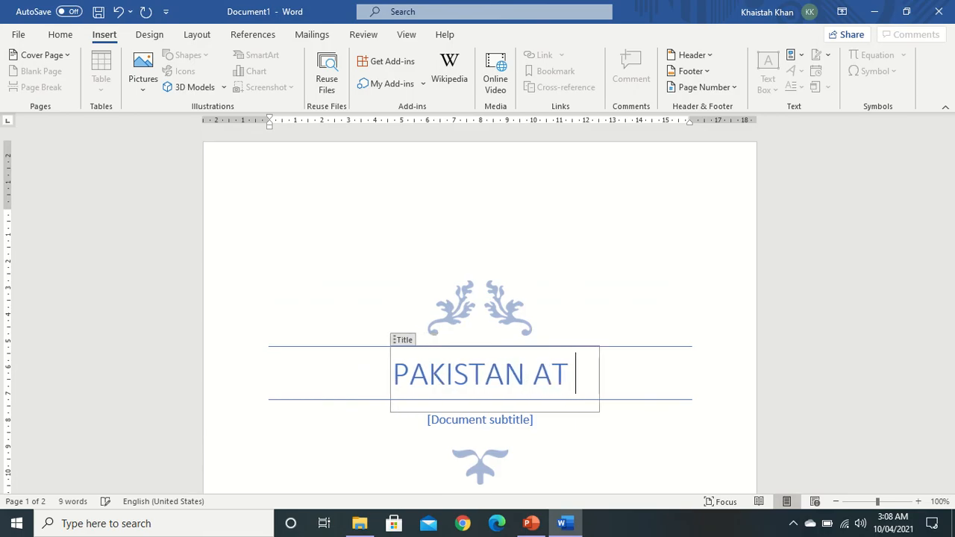
pyautogui.write('CROSS R')
pyautogui.press('BackSpace')
pyautogui.press('BackSpace')
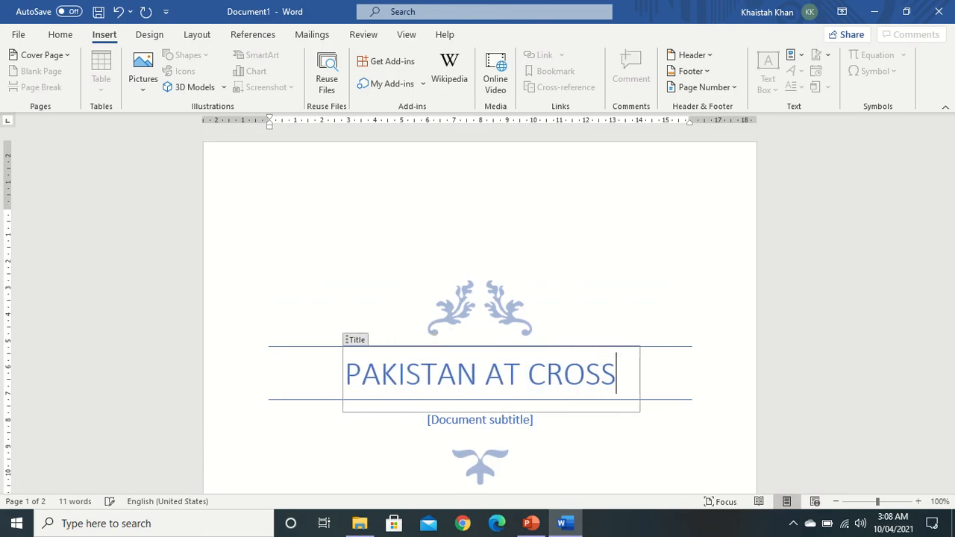
pyautogui.write('ROAD')
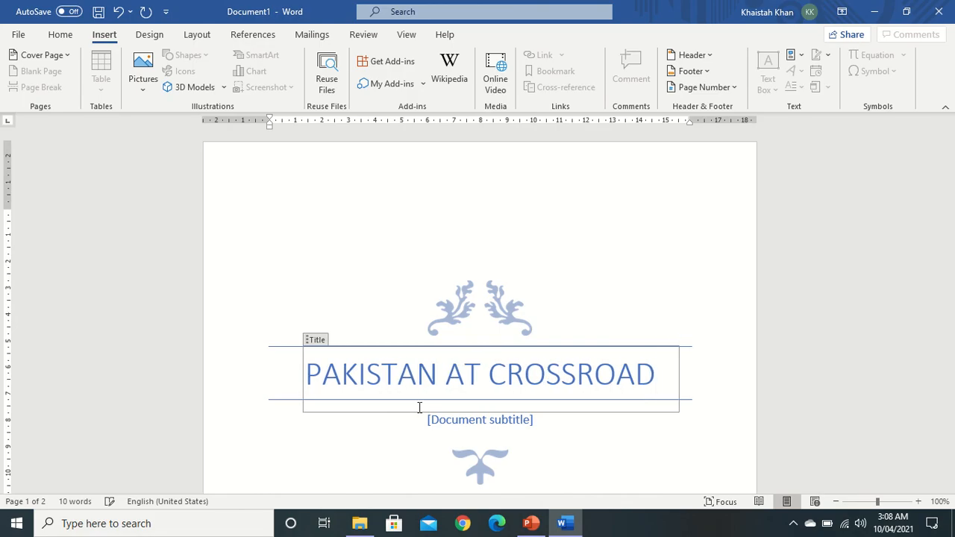
# Step: Fill the subtitle with 'Pakistan amidst plethora of problems'
pyautogui.click(477, 419)
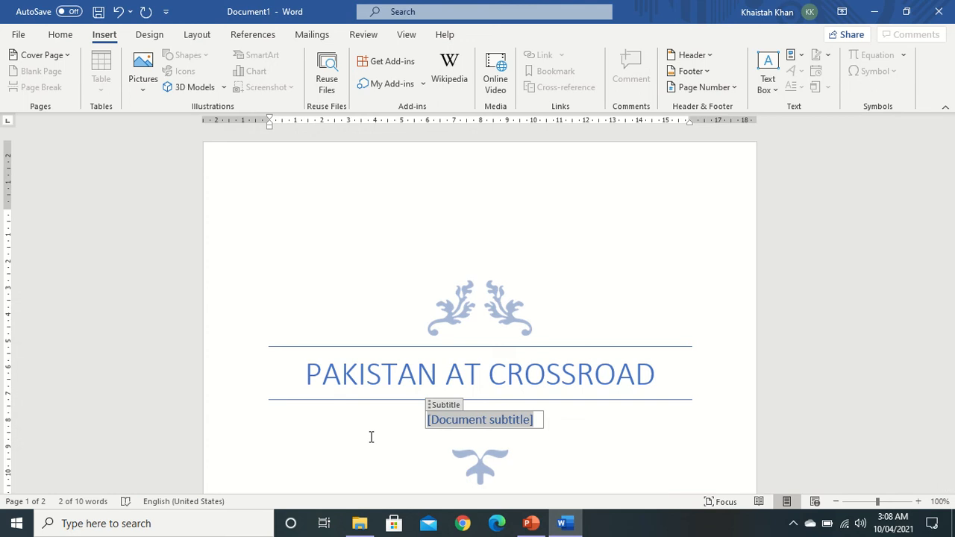
pyautogui.write('Pakistan ')
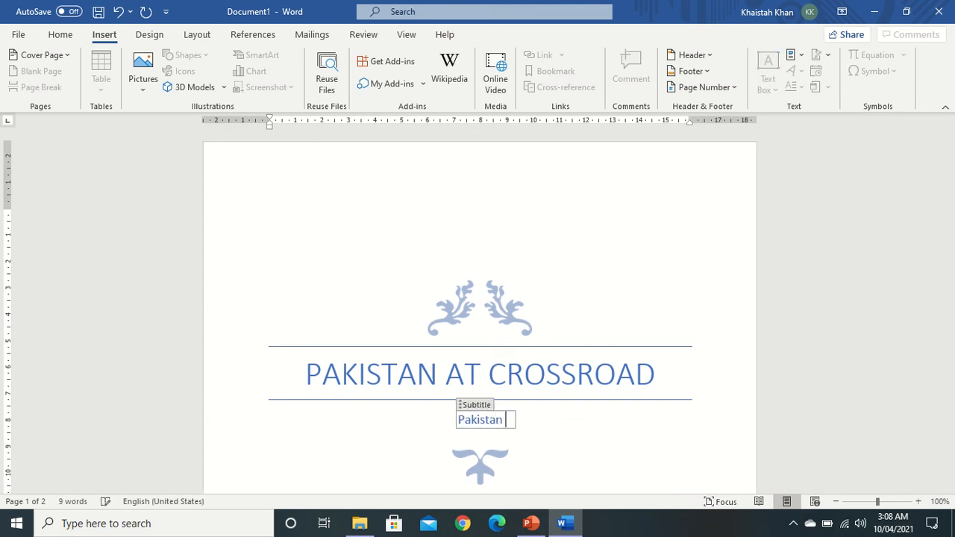
pyautogui.write('amdist p')
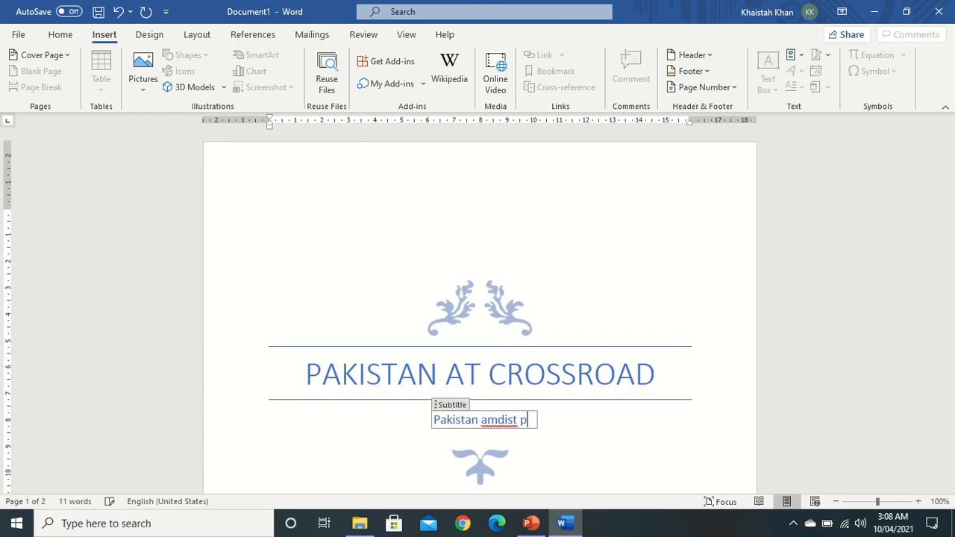
pyautogui.press('BackSpace')
pyautogui.press('BackSpace')
pyautogui.press('BackSpace')
pyautogui.press('BackSpace')
pyautogui.press('BackSpace')
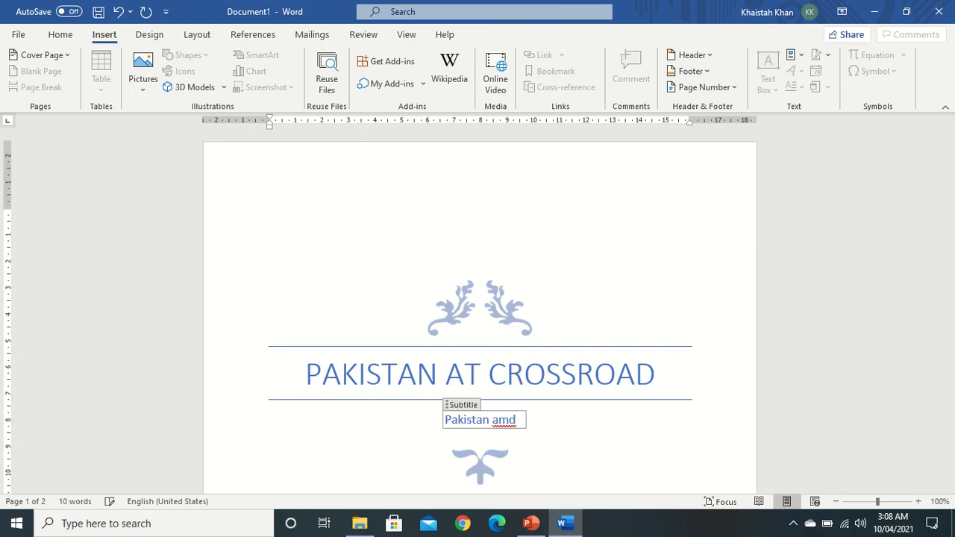
pyautogui.press('BackSpace')
pyautogui.press('BackSpace')
pyautogui.write('mi')
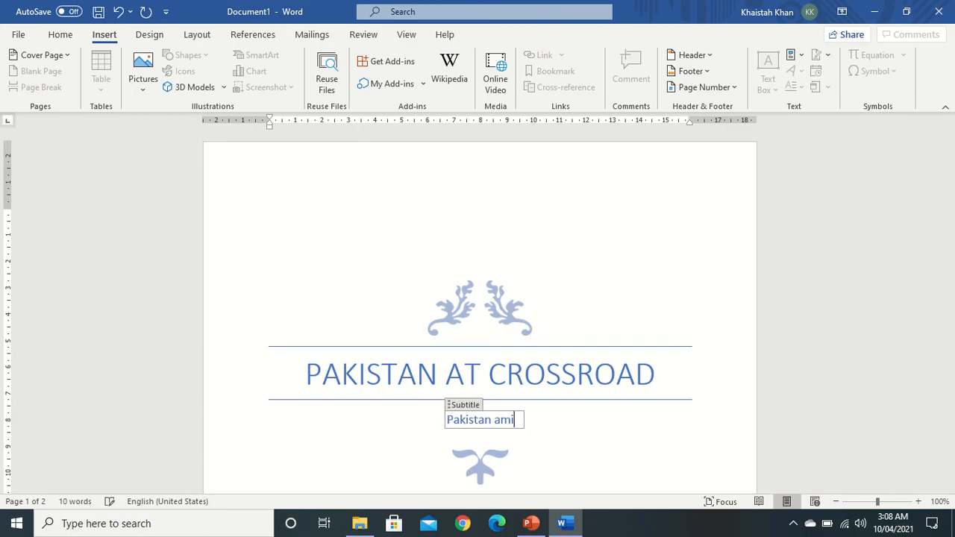
pyautogui.write('dst ')
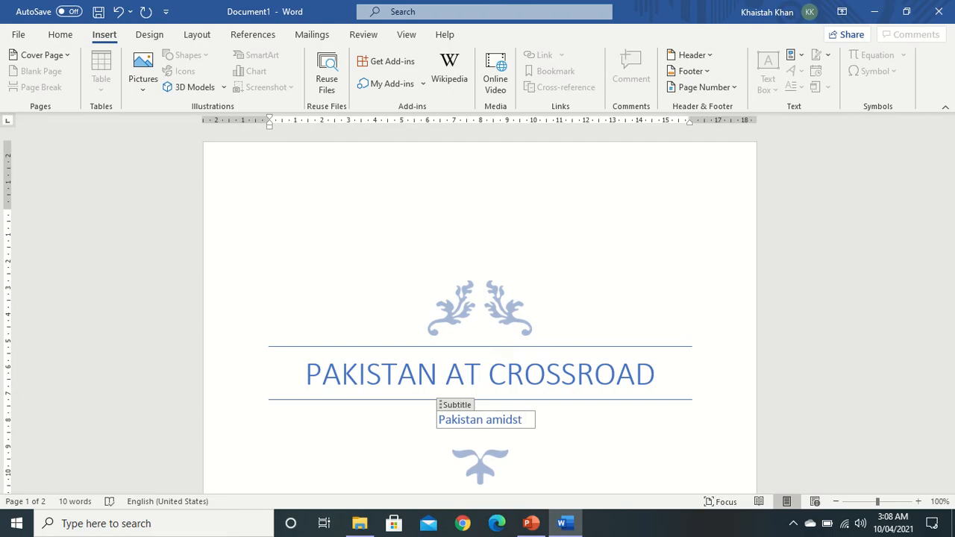
pyautogui.write('plithora')
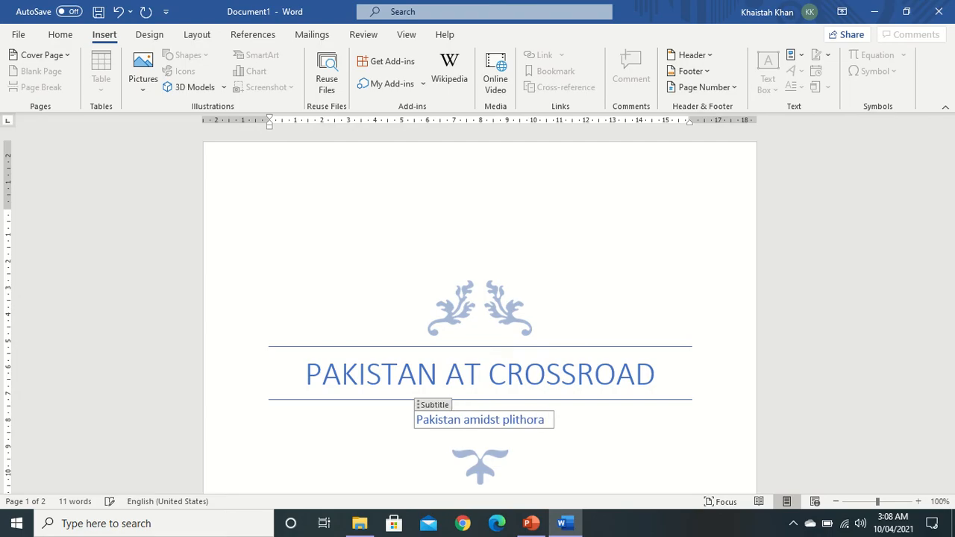
pyautogui.press('BackSpace')
pyautogui.press('BackSpace')
pyautogui.press('BackSpace')
pyautogui.press('BackSpace')
pyautogui.press('BackSpace')
pyautogui.press('BackSpace')
pyautogui.write('ethora of problems')
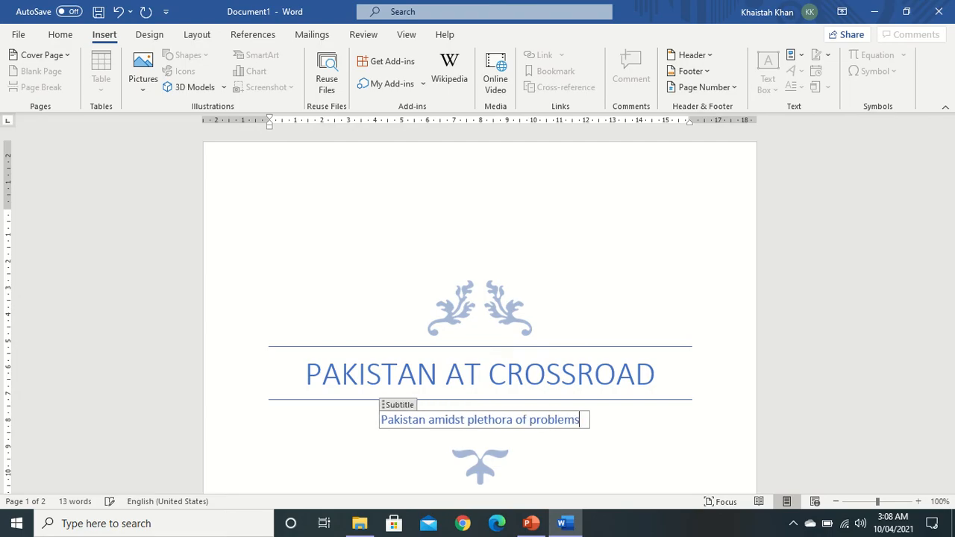
pyautogui.click(605, 459)
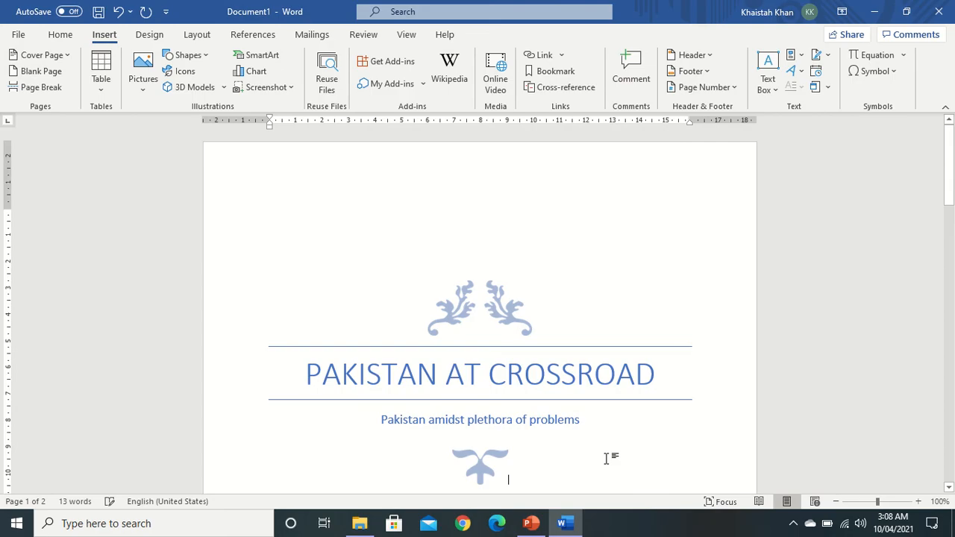
# Step: Set the cover date to April 10, 2021 and the company name to 'OXFORD PRINTING PRESS'
pyautogui.press('Down')
pyautogui.press('Down')
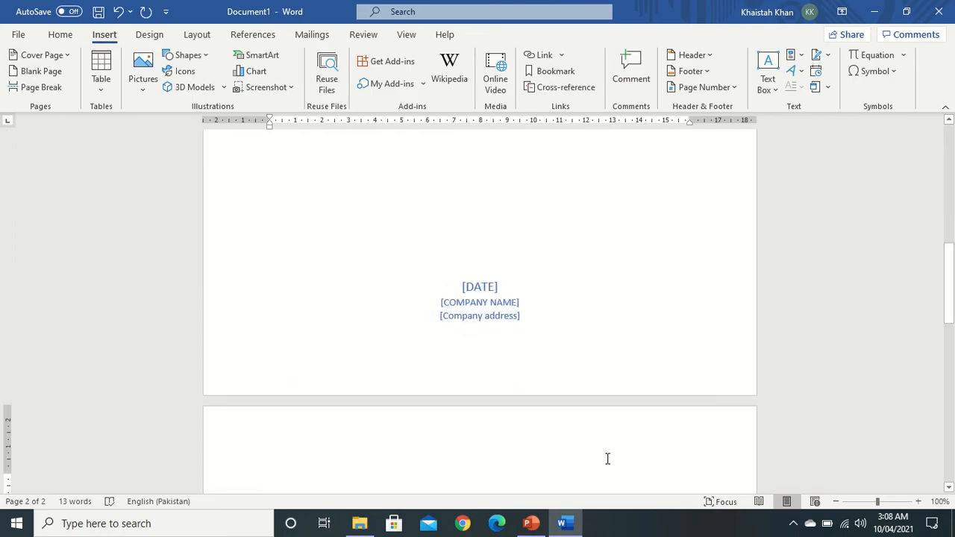
pyautogui.click(478, 291)
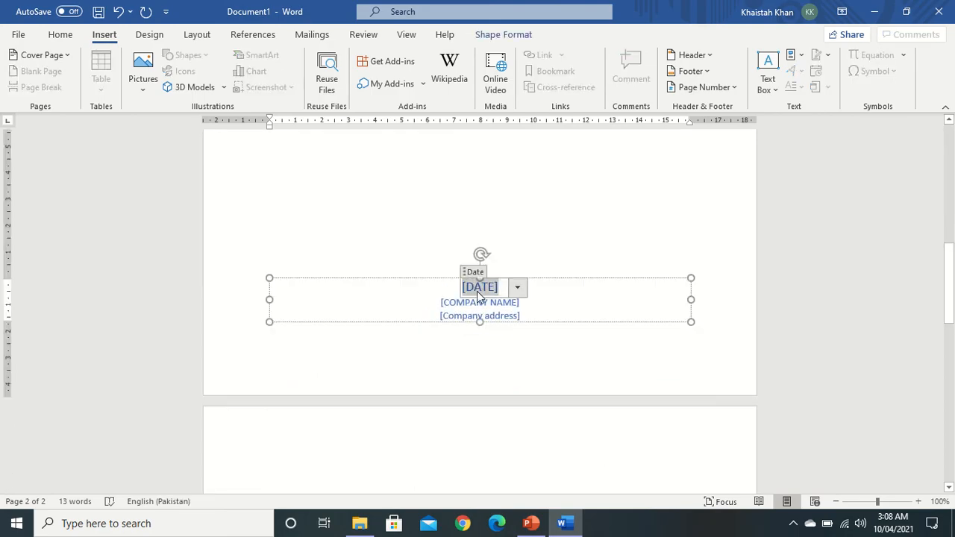
pyautogui.click(518, 288)
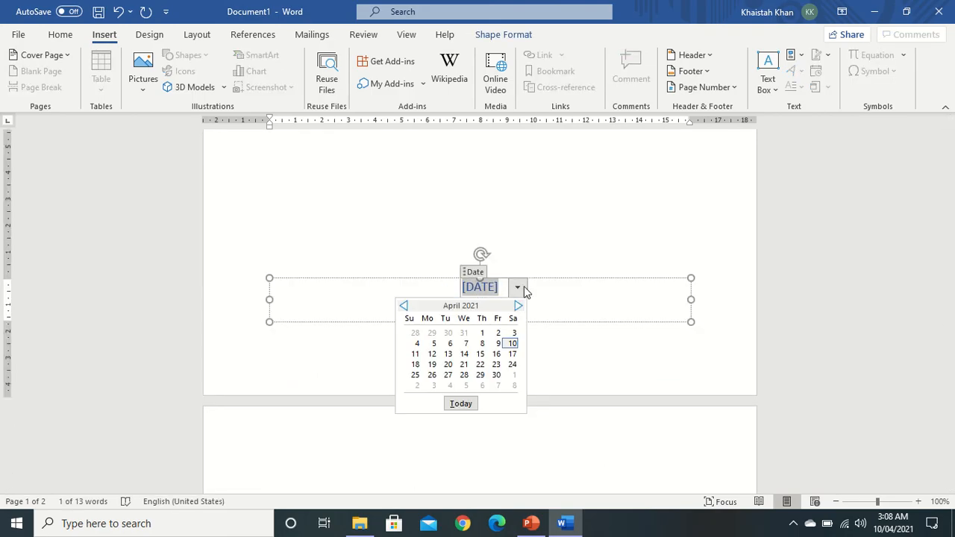
pyautogui.click(513, 344)
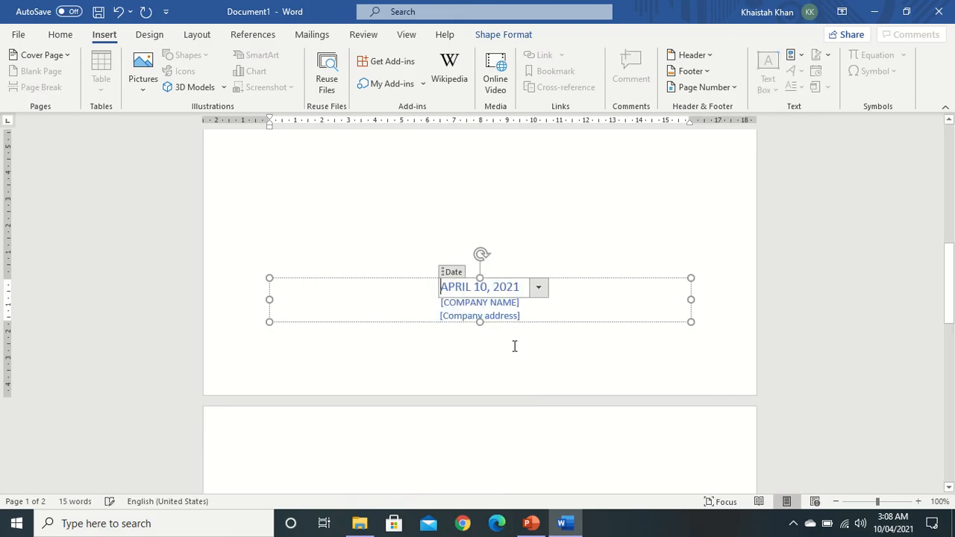
pyautogui.click(481, 302)
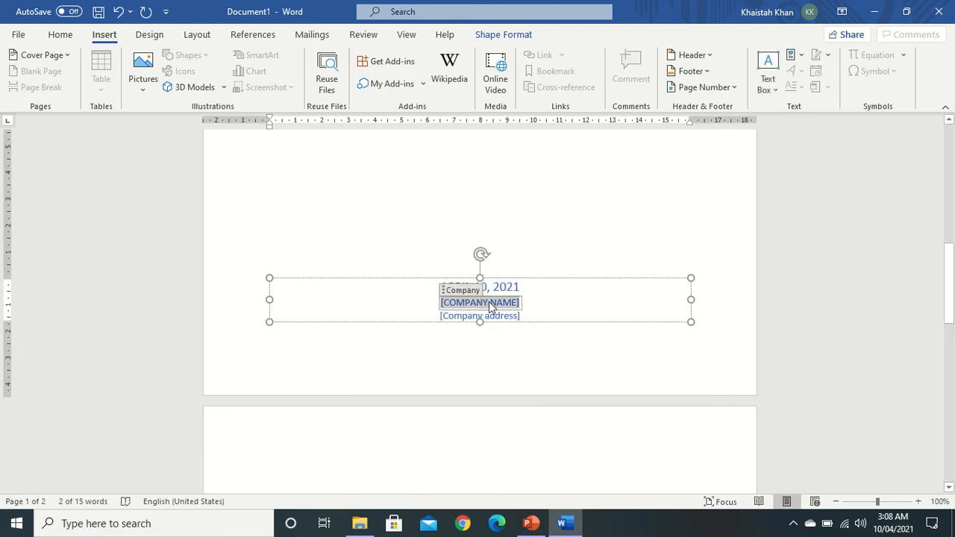
pyautogui.write('OXFORD')
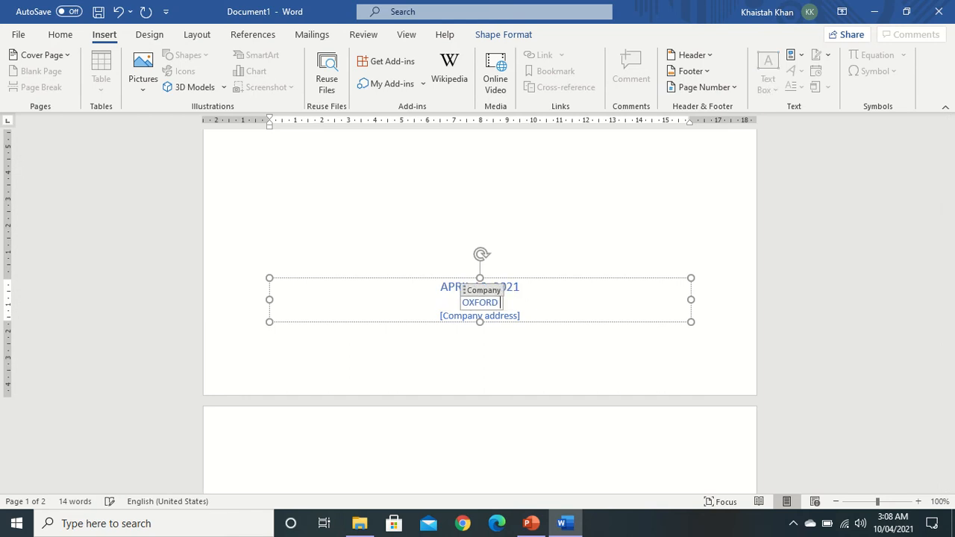
pyautogui.write(' PRINTING PRESS')
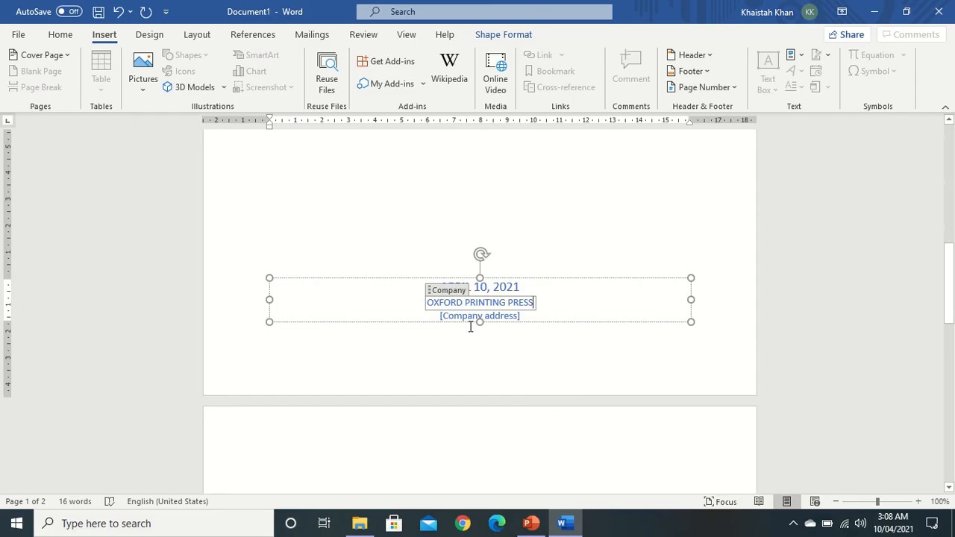
# Step: Enter 'london' as the company address and scroll back up to the title
pyautogui.click(468, 316)
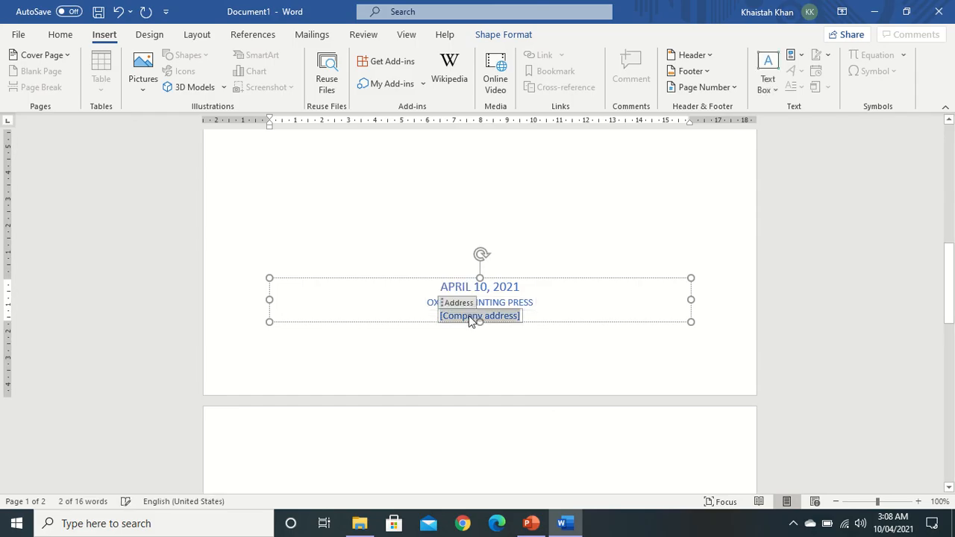
pyautogui.write('london')
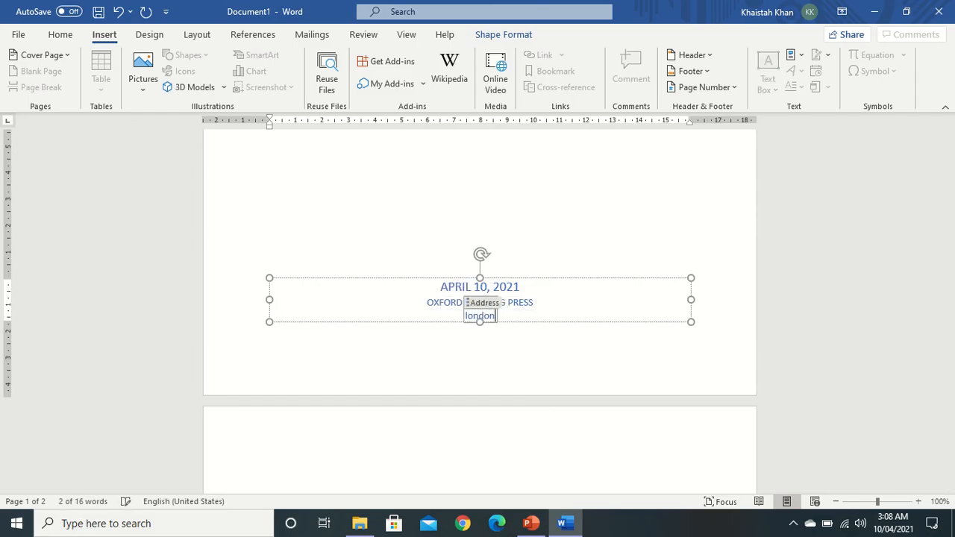
pyautogui.click(461, 371)
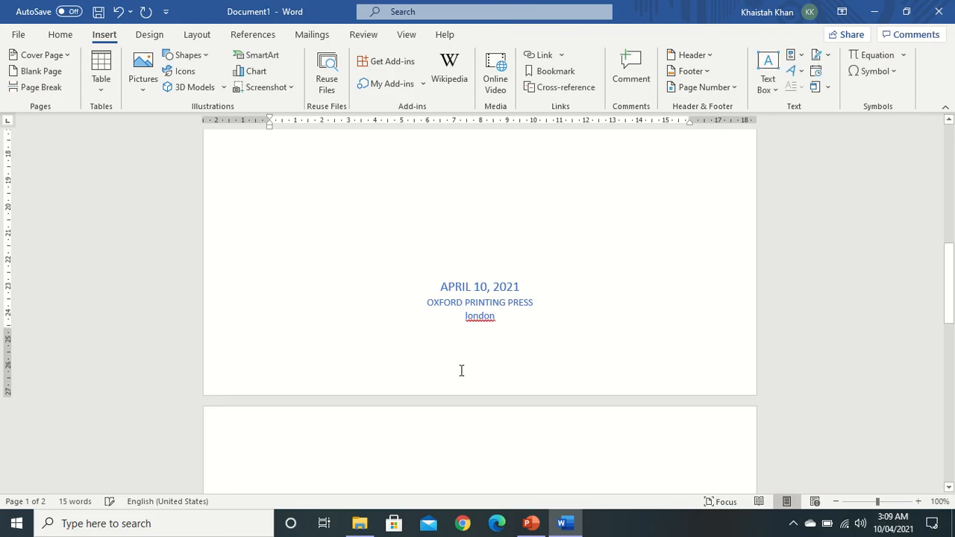
pyautogui.click(467, 315)
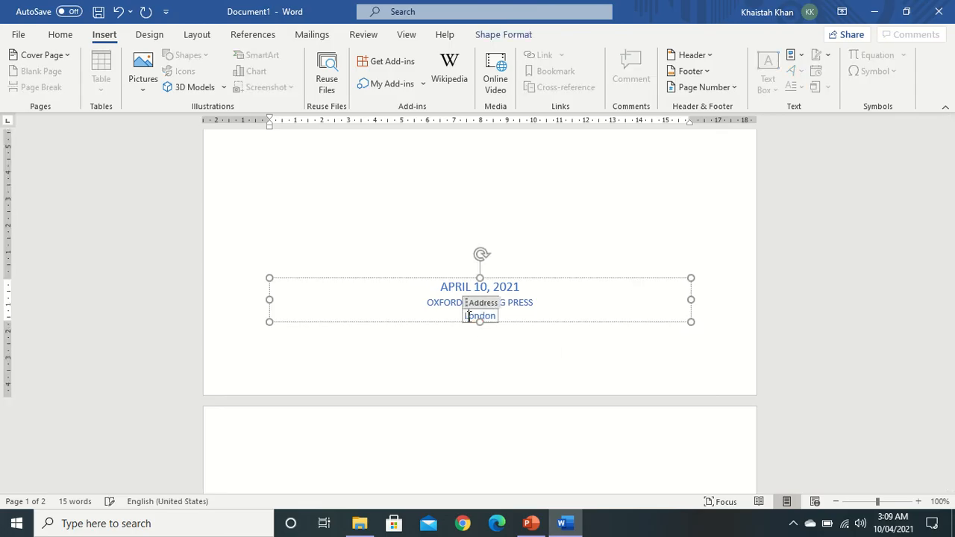
pyautogui.click(597, 261)
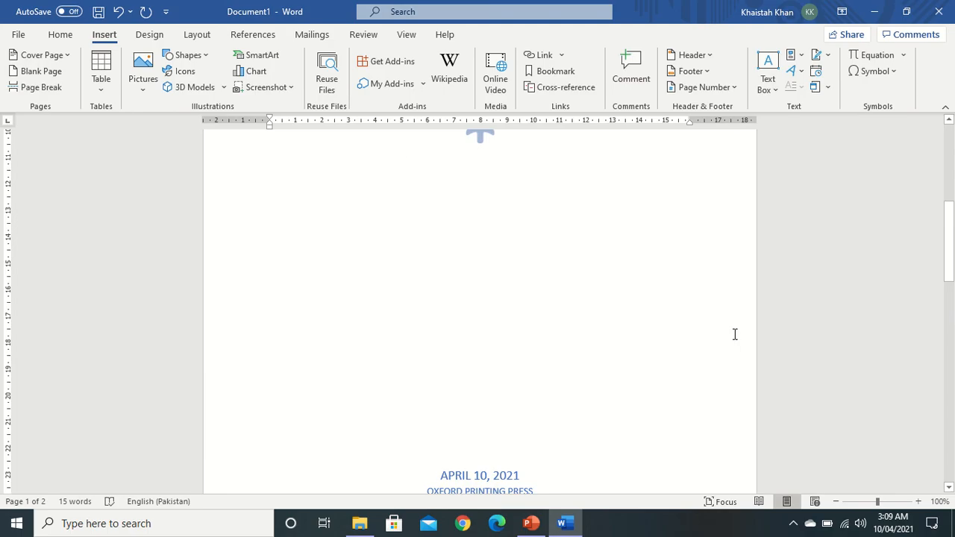
pyautogui.moveTo(949, 275); pyautogui.dragTo(952, 178)
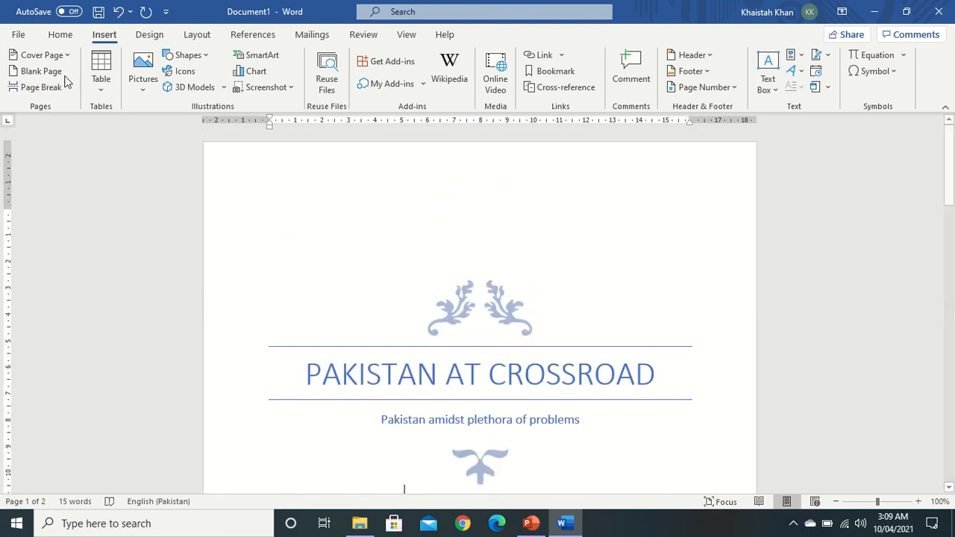
# Step: Replace the cover page with the Integral design from the Cover Page gallery
pyautogui.click(61, 56)
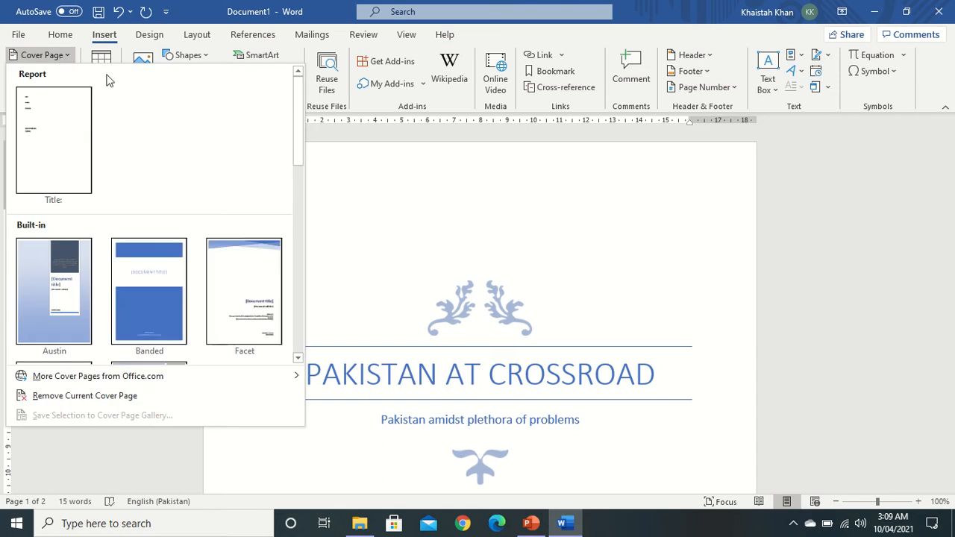
pyautogui.moveTo(301, 126); pyautogui.dragTo(293, 202)
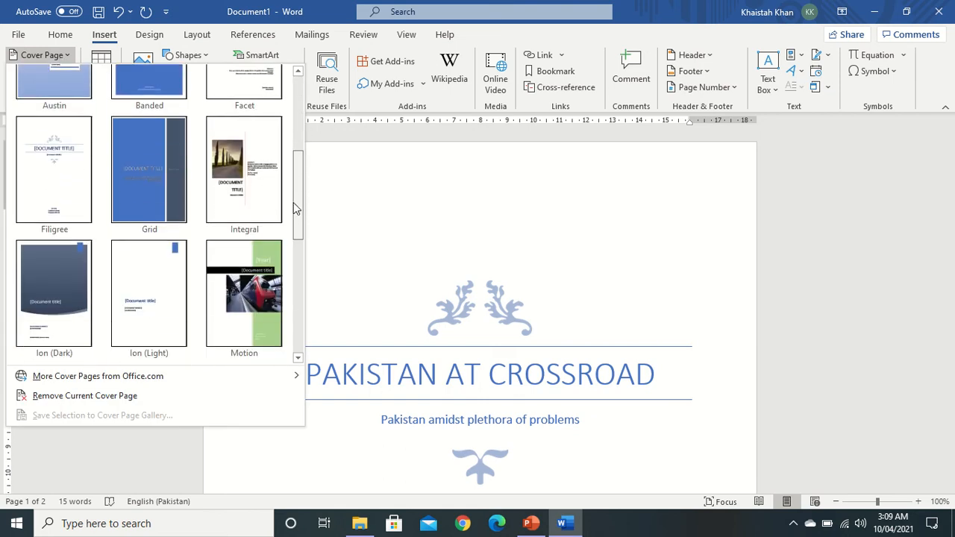
pyautogui.click(240, 182)
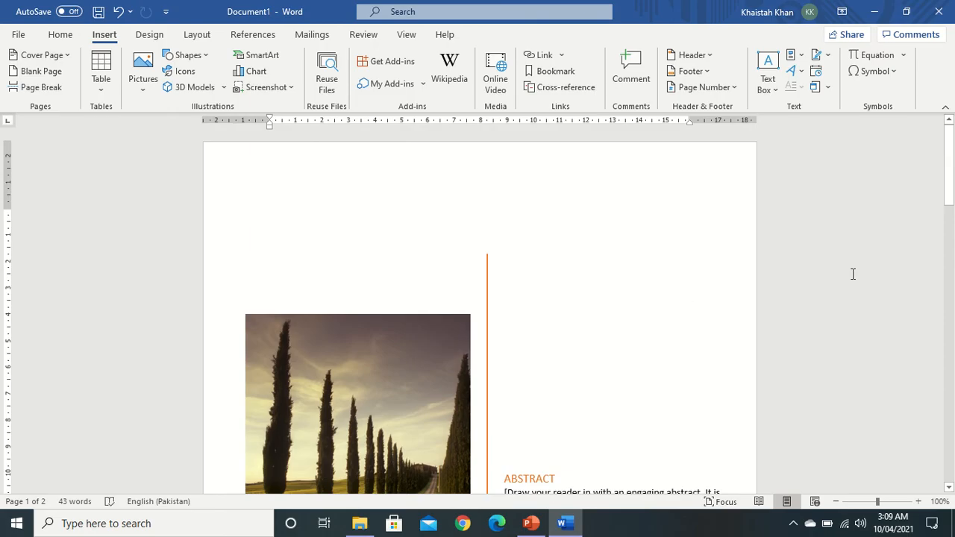
pyautogui.moveTo(952, 188); pyautogui.dragTo(793, 252)
# Step: Select and clear the abstract placeholder text
pyautogui.press('Down')
pyautogui.press('Down')
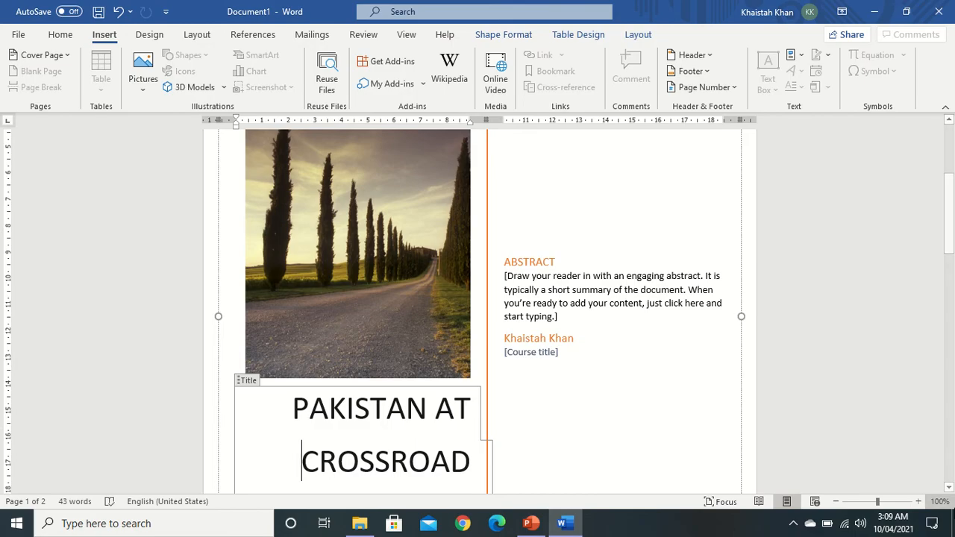
pyautogui.click(547, 311)
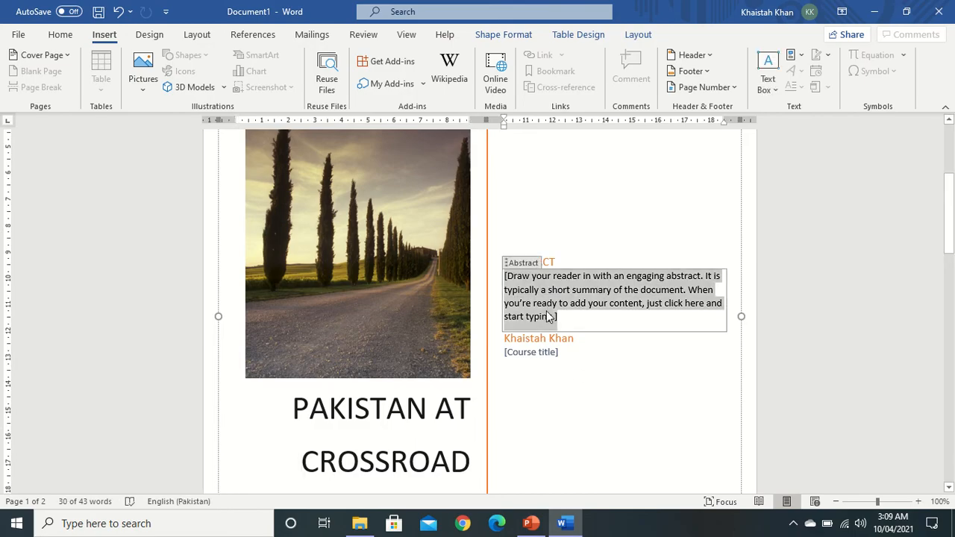
pyautogui.press('BackSpace')
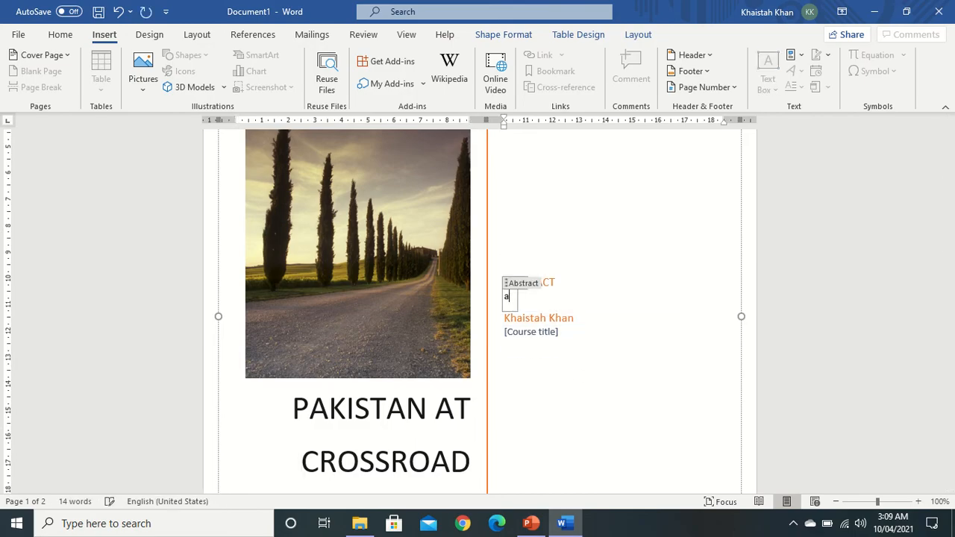
# Step: Type the abstract 'Pakistan faces a lot of internal and external problems. Social, political and economic....'
pyautogui.write('Pakistan faces a lot ')
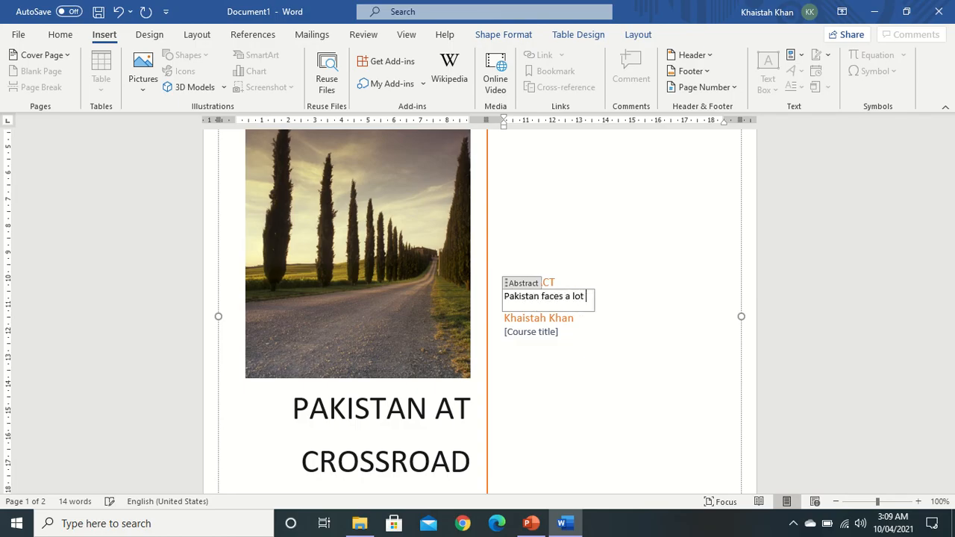
pyautogui.write('of internal and ')
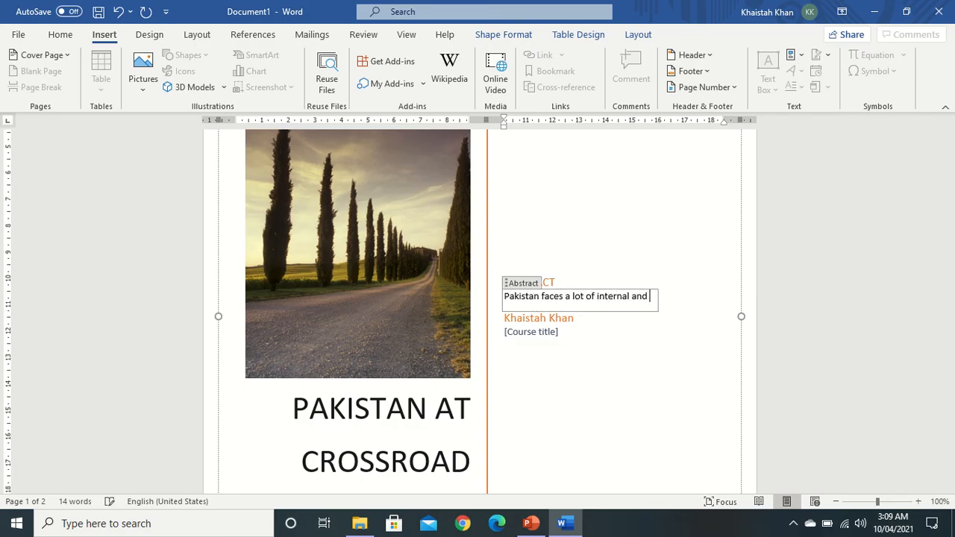
pyautogui.write('external pr')
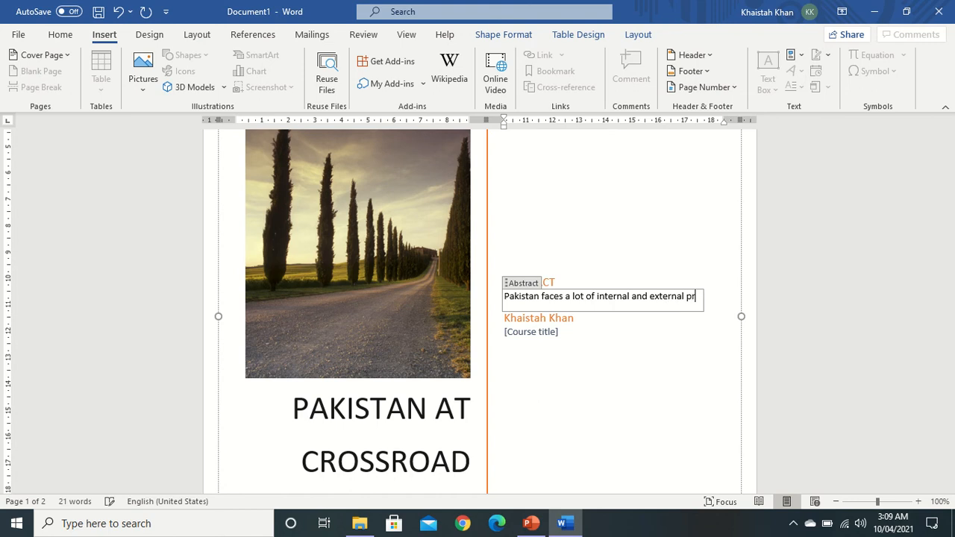
pyautogui.write('oblems. ')
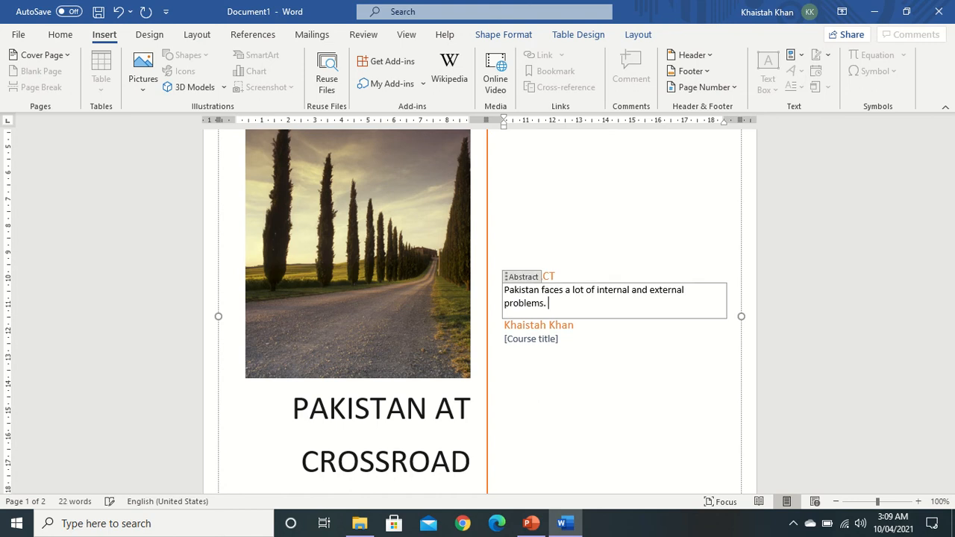
pyautogui.write('social, political and econo')
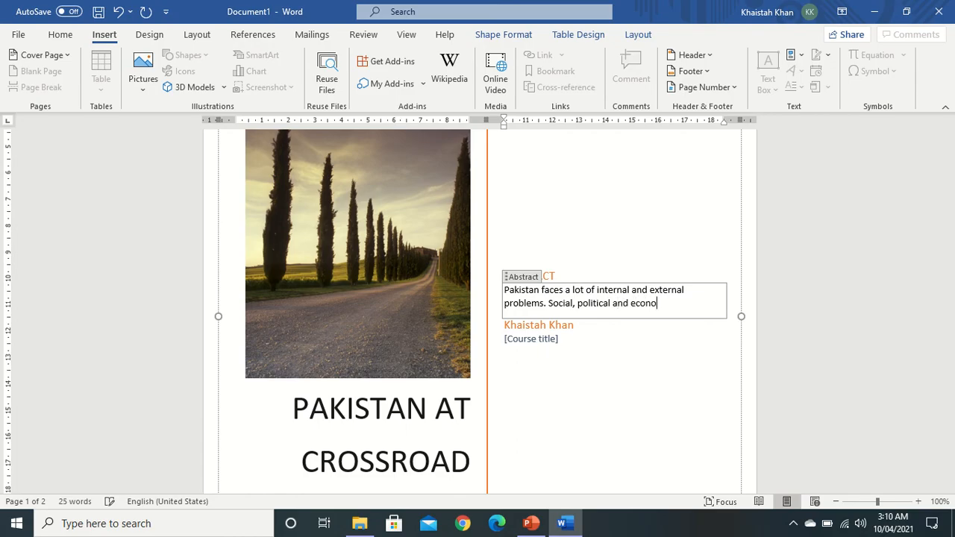
pyautogui.write('mic....')
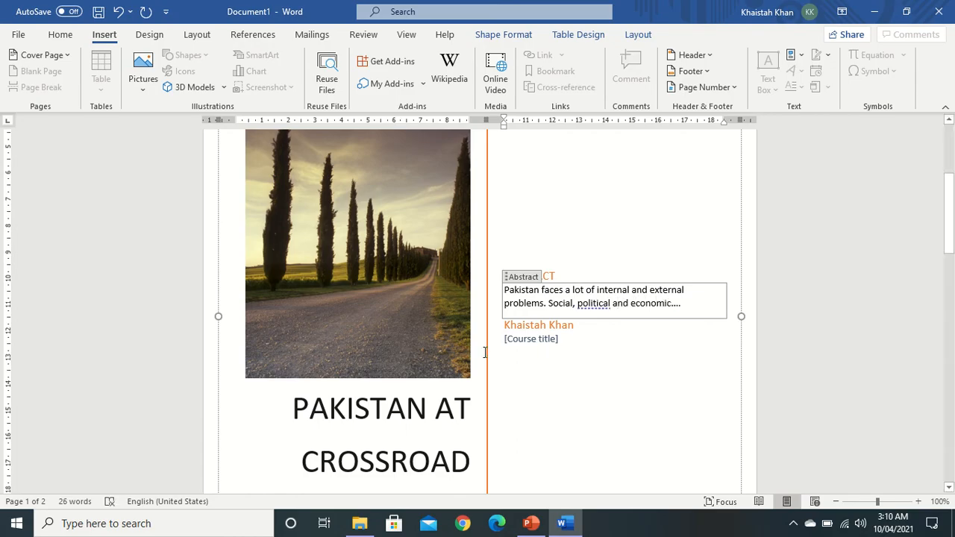
# Step: Replace the existing author name with the author's full name
pyautogui.click(551, 325)
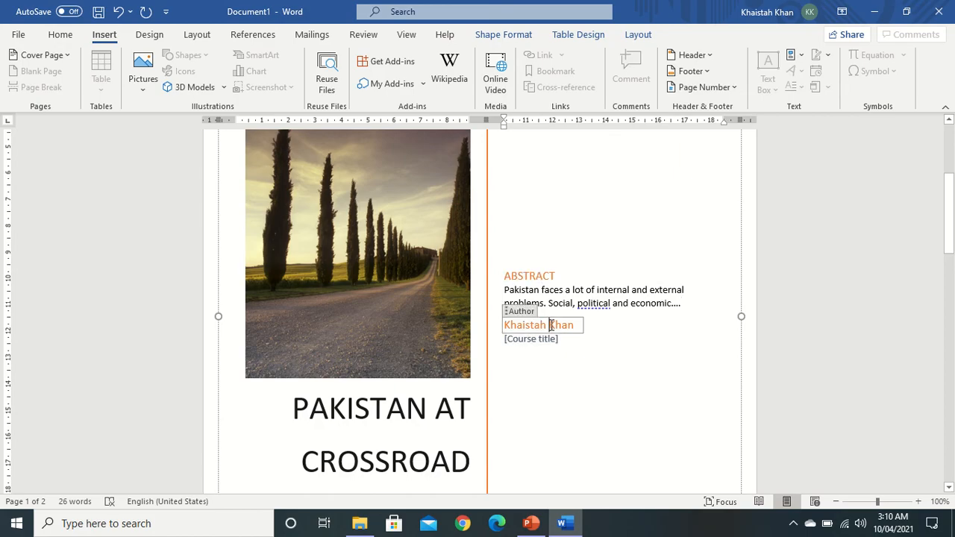
pyautogui.tripleClick(551, 326)
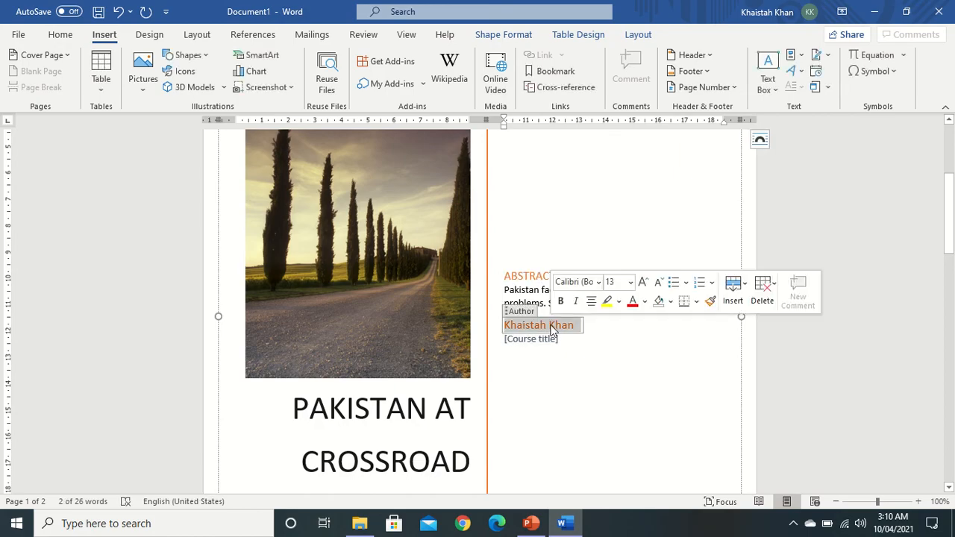
pyautogui.write('Nimatua')
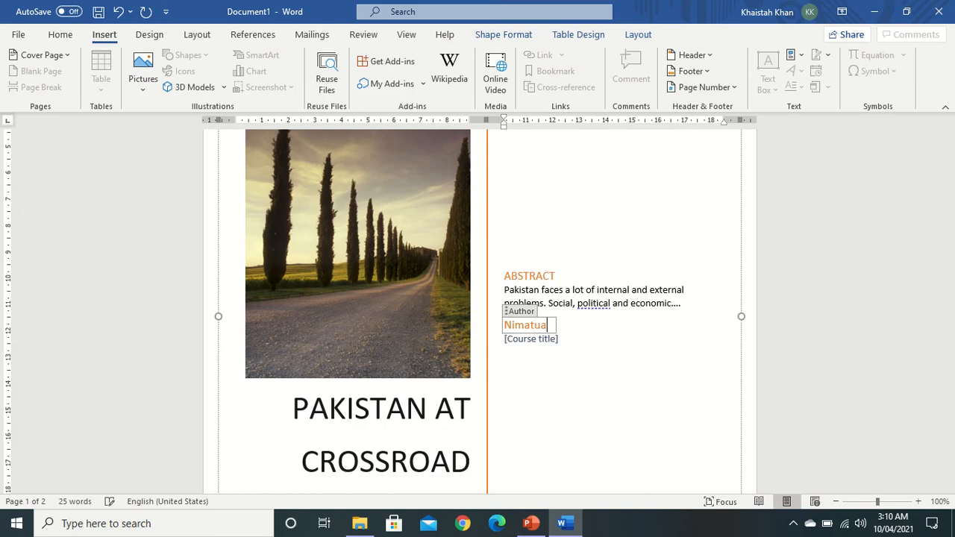
pyautogui.press('BackSpace')
pyautogui.write('llah Khan')
# Step: Fill the course title line with 'For Graduate Students.'
pyautogui.click(533, 339)
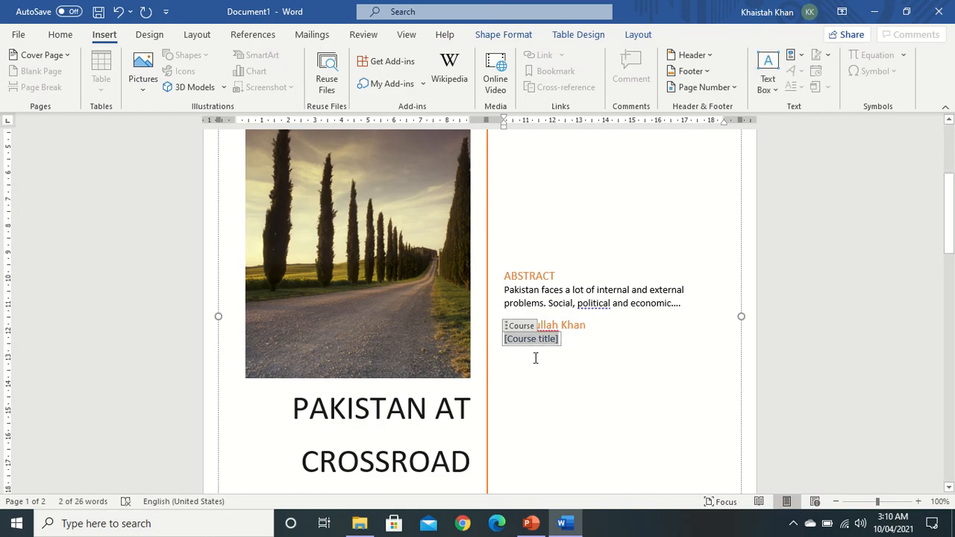
pyautogui.write('Fo')
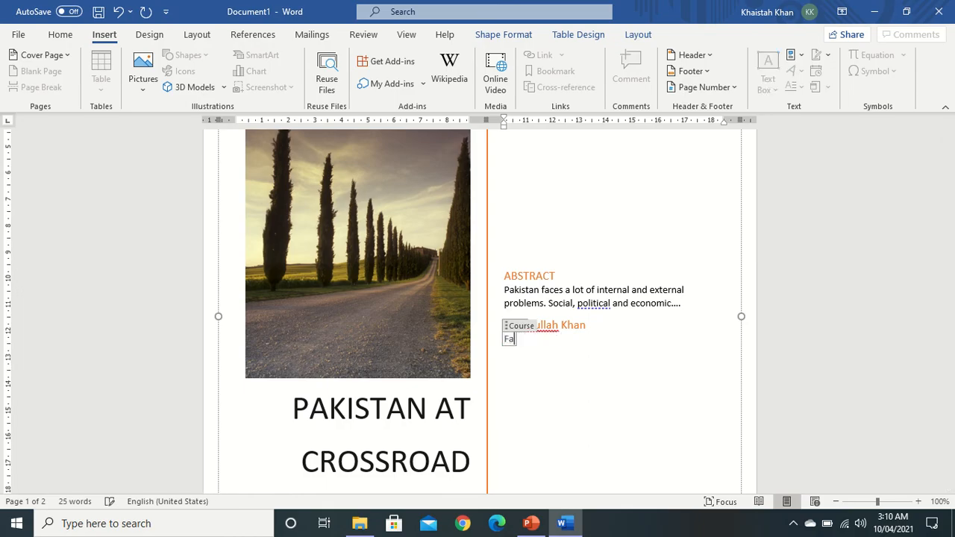
pyautogui.write('r Graduate stude')
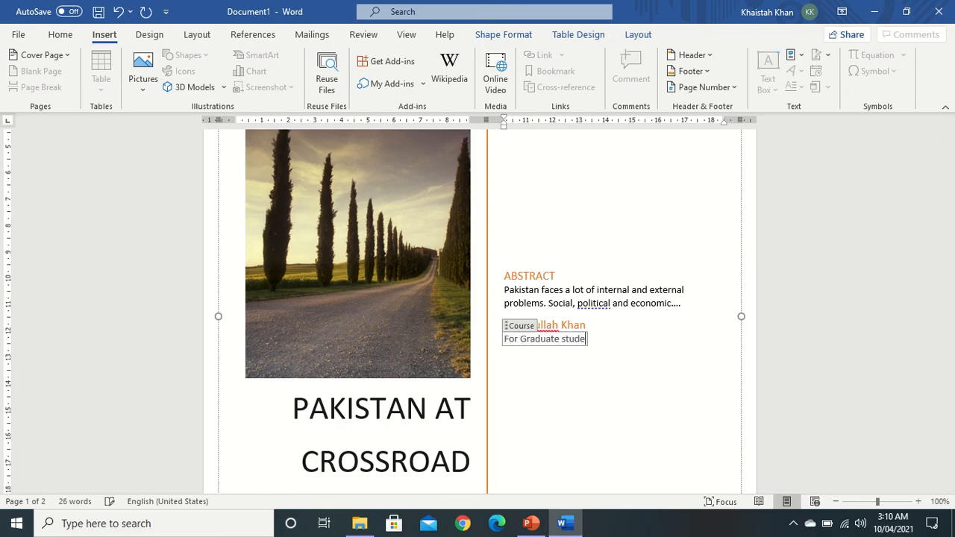
pyautogui.press('BackSpace')
pyautogui.press('BackSpace')
pyautogui.press('BackSpace')
pyautogui.press('BackSpace')
pyautogui.press('BackSpace')
pyautogui.write('Students.')
pyautogui.press('BackSpace')
pyautogui.click(882, 267)
pyautogui.moveTo(953, 200); pyautogui.dragTo(953, 167)
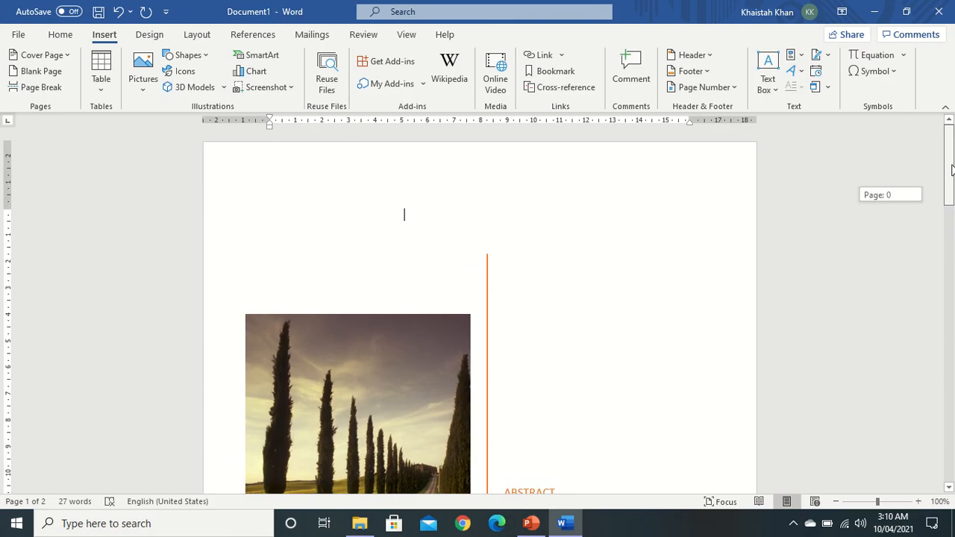
pyautogui.moveTo(952, 174); pyautogui.dragTo(846, 300)
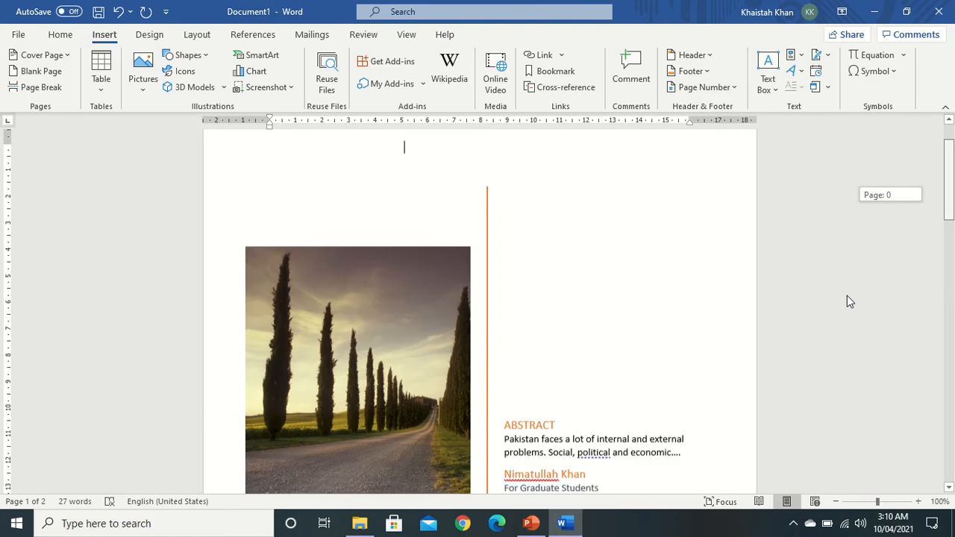
pyautogui.moveTo(952, 196); pyautogui.dragTo(944, 307)
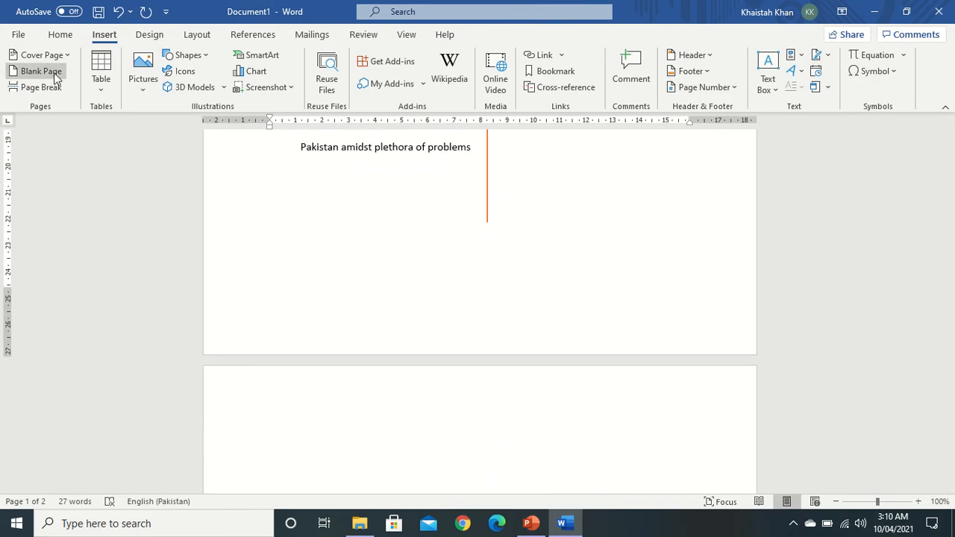
# Step: Generate sample paragraphs on page 2 with =rand(12)
pyautogui.click(336, 410)
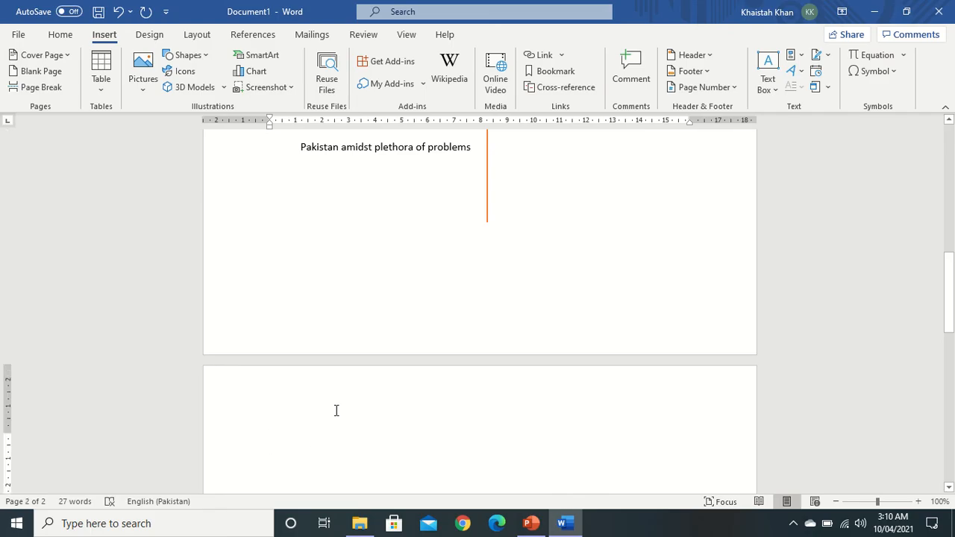
pyautogui.write('=rand')
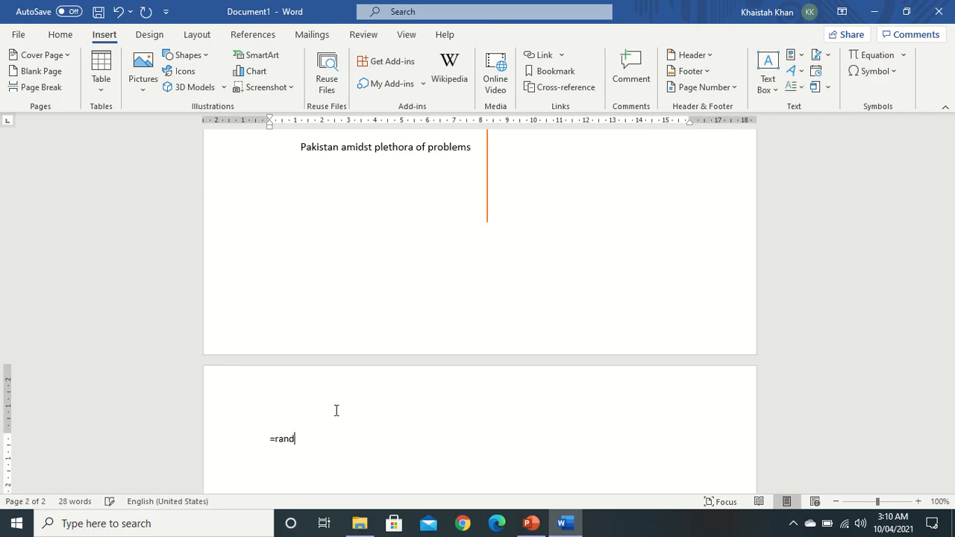
pyautogui.write('(12)')
pyautogui.press('Return')
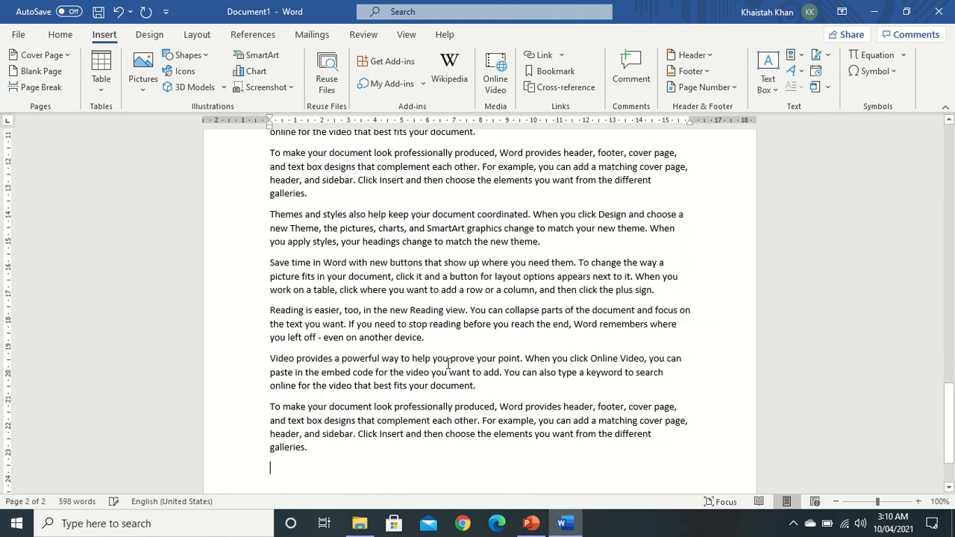
pyautogui.moveTo(951, 429); pyautogui.dragTo(947, 391)
# Step: Place the insertion point right after the word 'device.' in the sample text
pyautogui.click(431, 273)
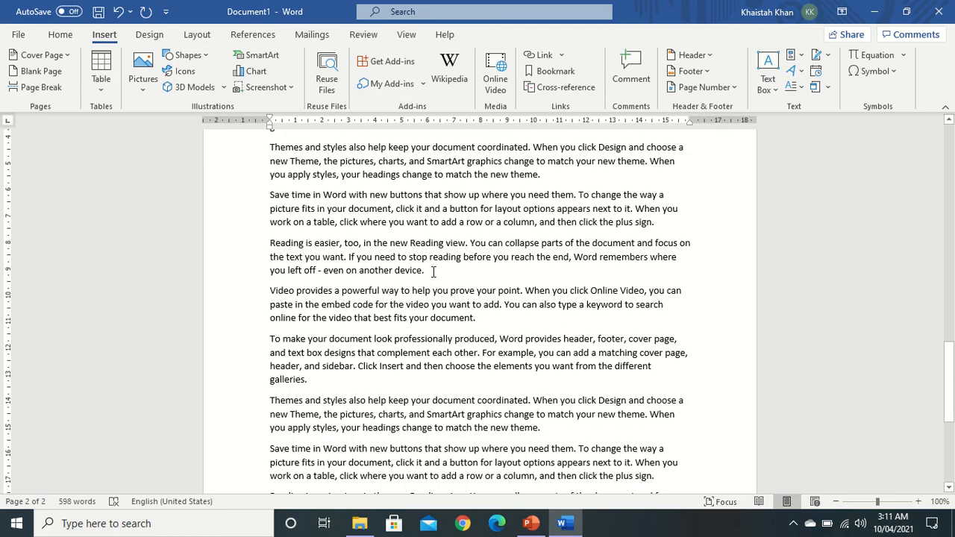
pyautogui.moveTo(427, 273); pyautogui.dragTo(342, 211)
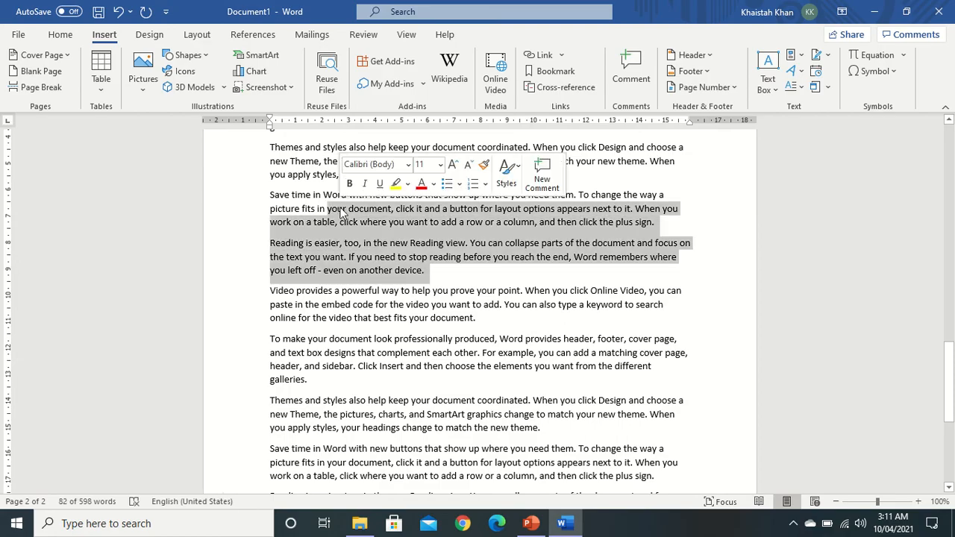
pyautogui.click(343, 211)
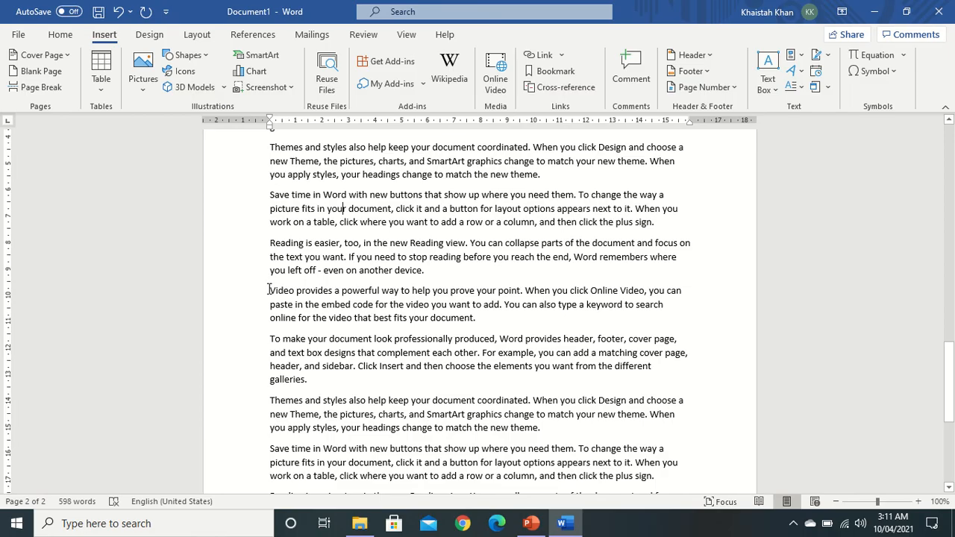
pyautogui.moveTo(268, 289); pyautogui.dragTo(375, 352)
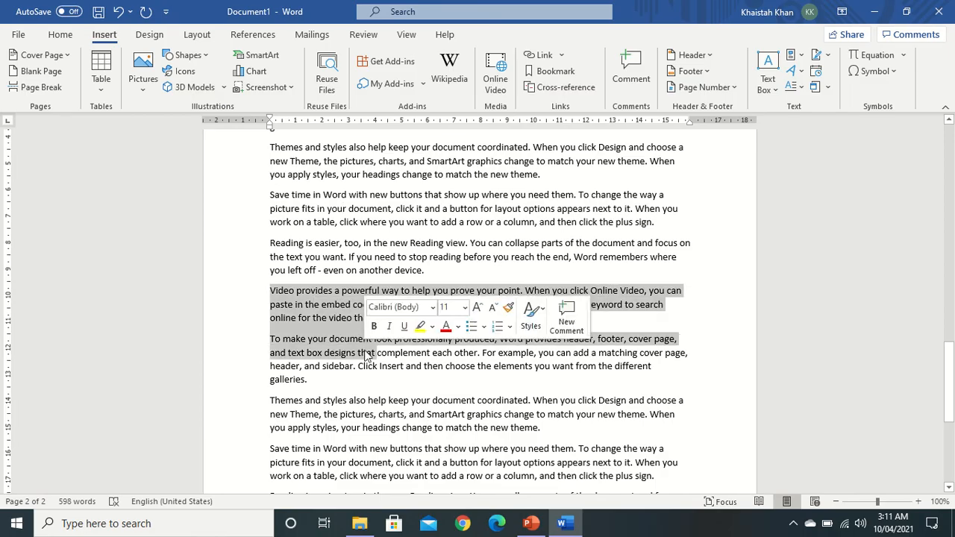
pyautogui.click(433, 270)
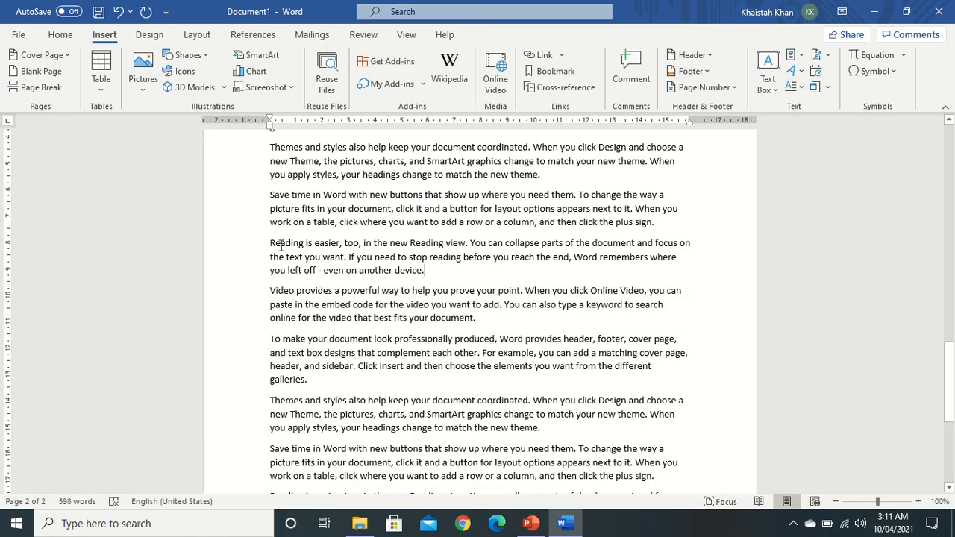
# Step: Insert a Blank Page after 'device.' and zoom out to see all four pages
pyautogui.click(34, 71)
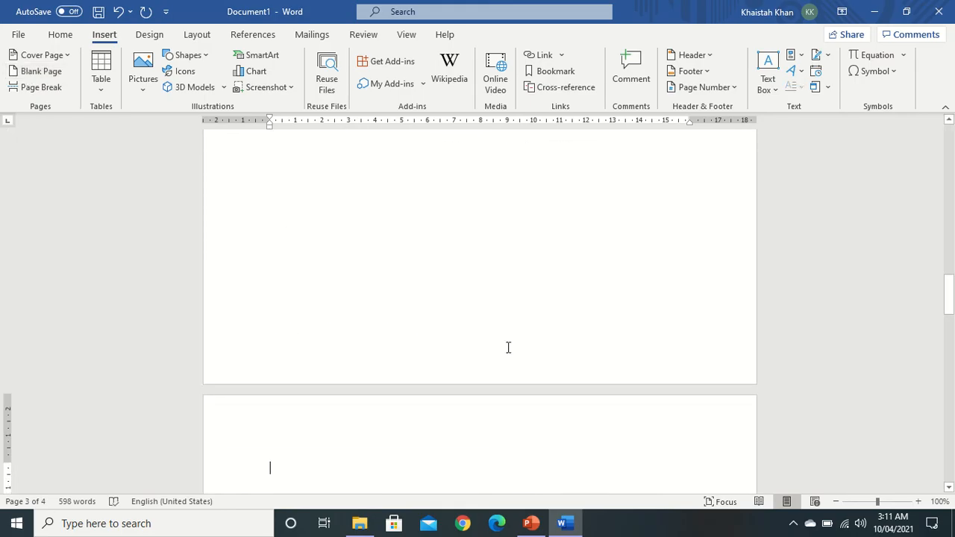
pyautogui.click(836, 502)
pyautogui.click(836, 502)
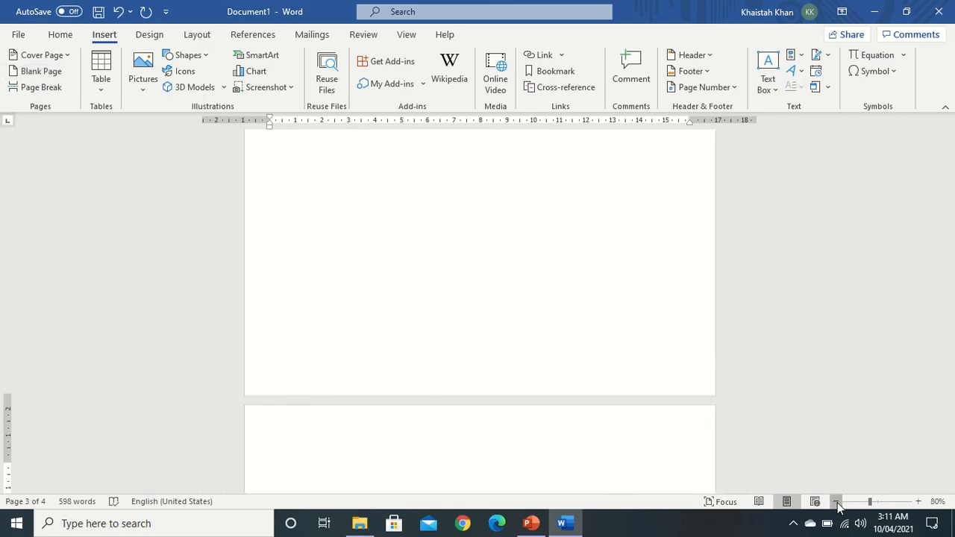
pyautogui.click(836, 501)
pyautogui.click(836, 502)
pyautogui.click(836, 502)
pyautogui.click(836, 501)
pyautogui.click(836, 501)
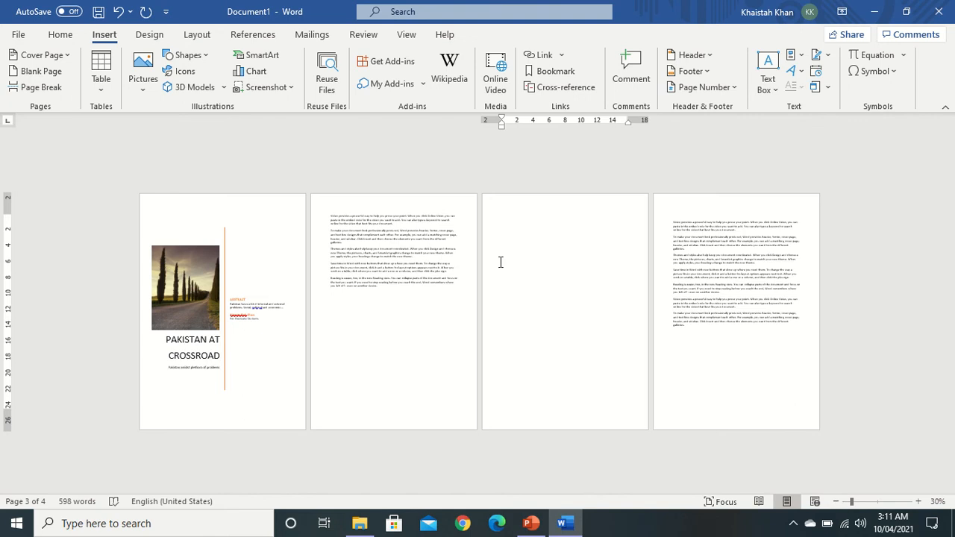
# Step: Check the text on pages 2 and 4 around the empty page 3, then zoom back in
pyautogui.moveTo(381, 285); pyautogui.dragTo(324, 214)
pyautogui.click(523, 245)
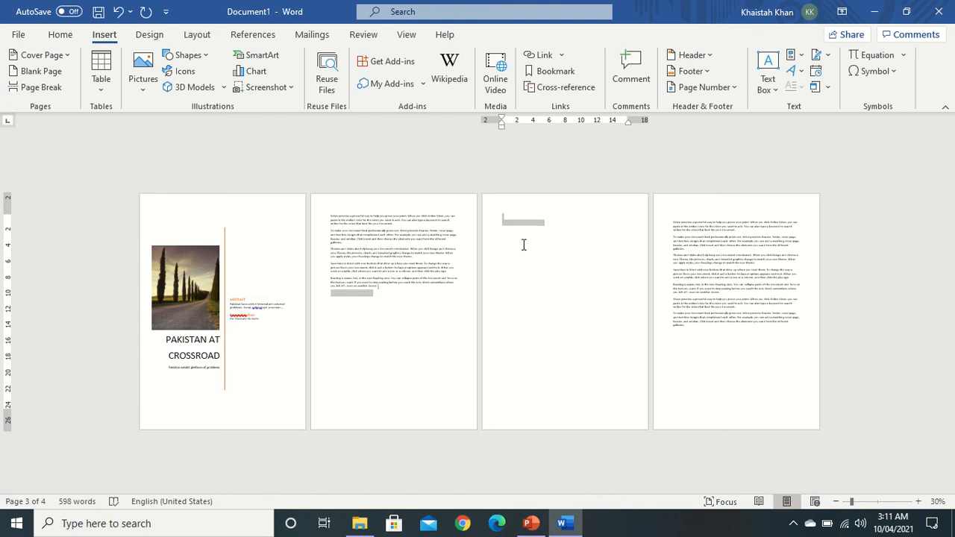
pyautogui.click(530, 305)
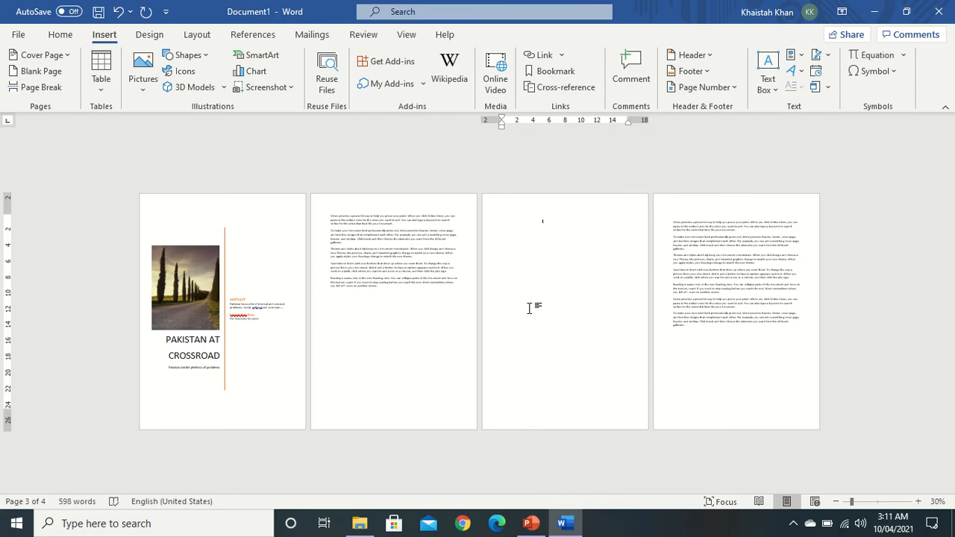
pyautogui.moveTo(692, 325); pyautogui.dragTo(669, 231)
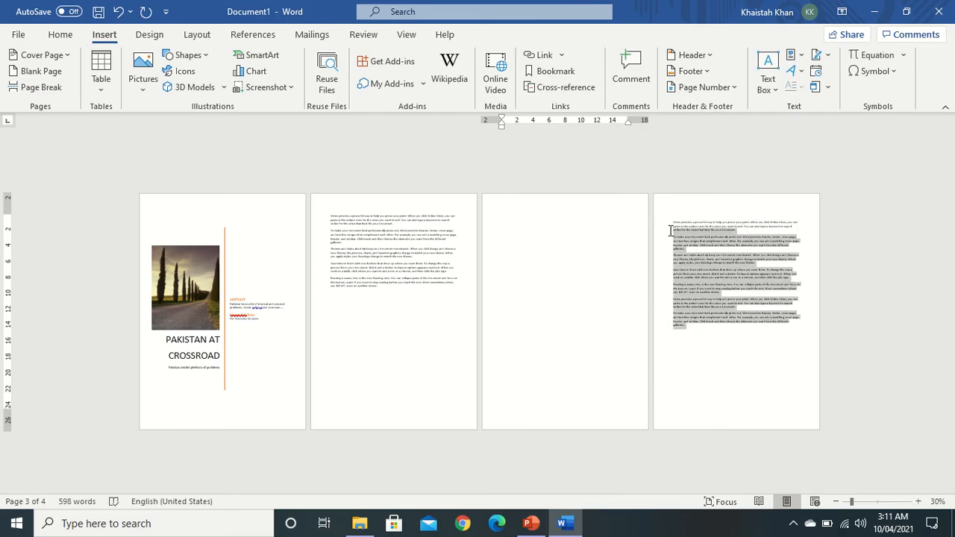
pyautogui.click(547, 237)
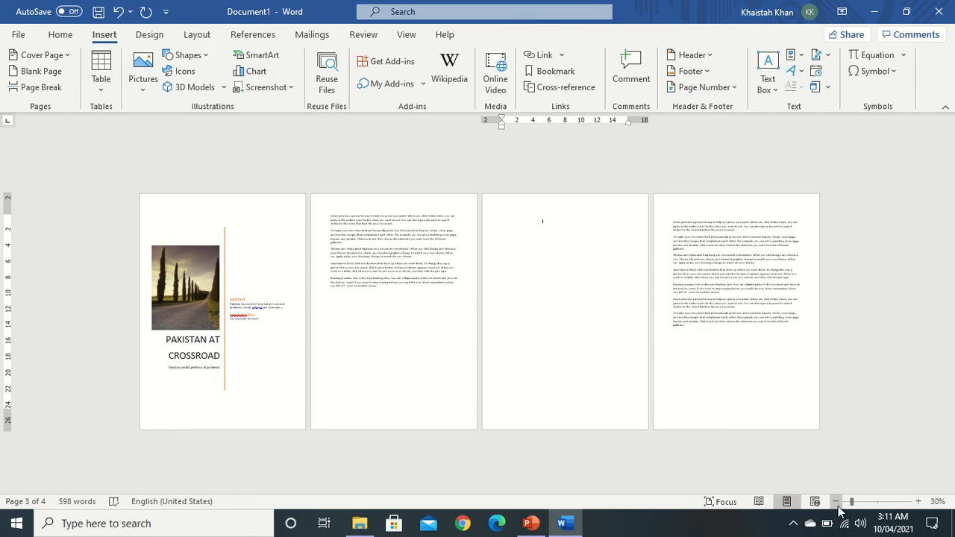
pyautogui.click(919, 501)
pyautogui.click(918, 501)
pyautogui.click(918, 501)
pyautogui.click(918, 501)
pyautogui.click(918, 501)
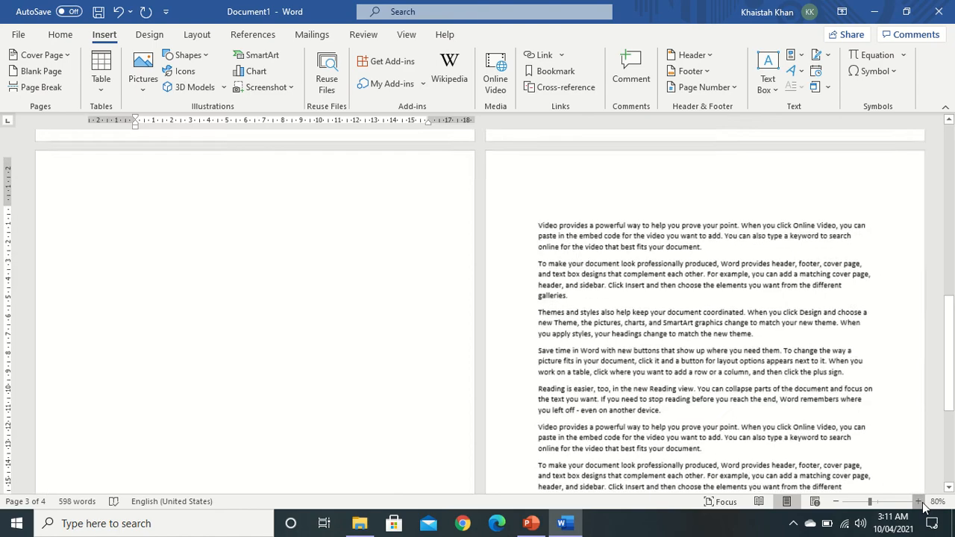
pyautogui.click(921, 505)
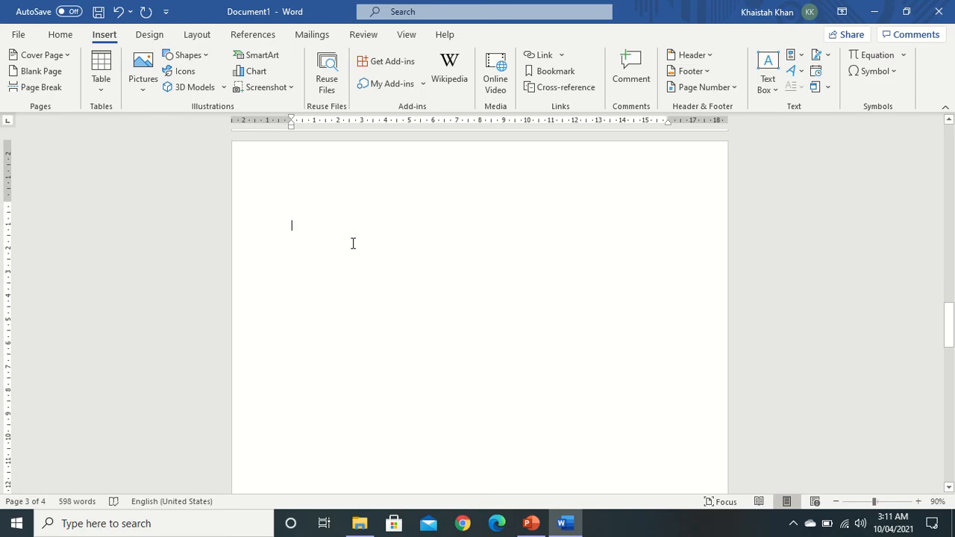
pyautogui.press('Down')
pyautogui.press('Down')
pyautogui.press('Down')
pyautogui.press('Down')
pyautogui.press('Down')
pyautogui.press('Down')
pyautogui.press('Down')
pyautogui.press('Down')
pyautogui.press('Down')
pyautogui.press('Down')
pyautogui.press('Down')
pyautogui.press('Down')
pyautogui.press('Down')
pyautogui.press('Down')
pyautogui.press('Down')
pyautogui.press('Down')
pyautogui.press('Down')
pyautogui.press('Down')
pyautogui.press('Down')
pyautogui.press('Down')
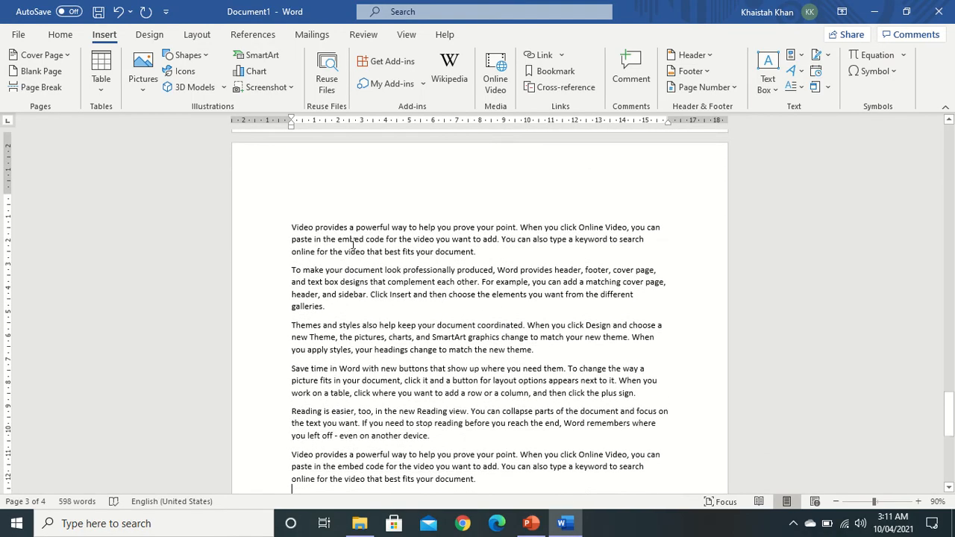
pyautogui.press('Down')
pyautogui.press('Down')
pyautogui.press('Down')
pyautogui.press('Down')
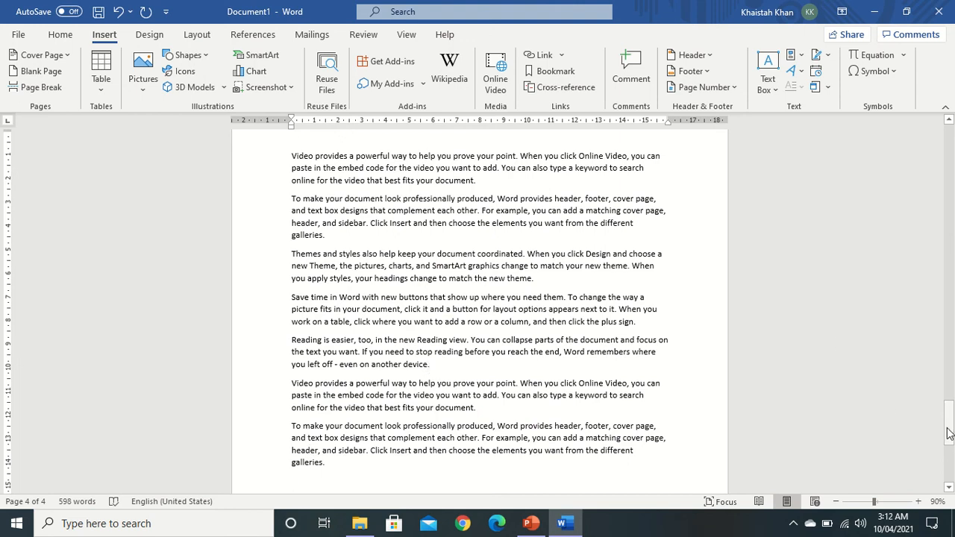
pyautogui.moveTo(946, 434); pyautogui.dragTo(925, 485)
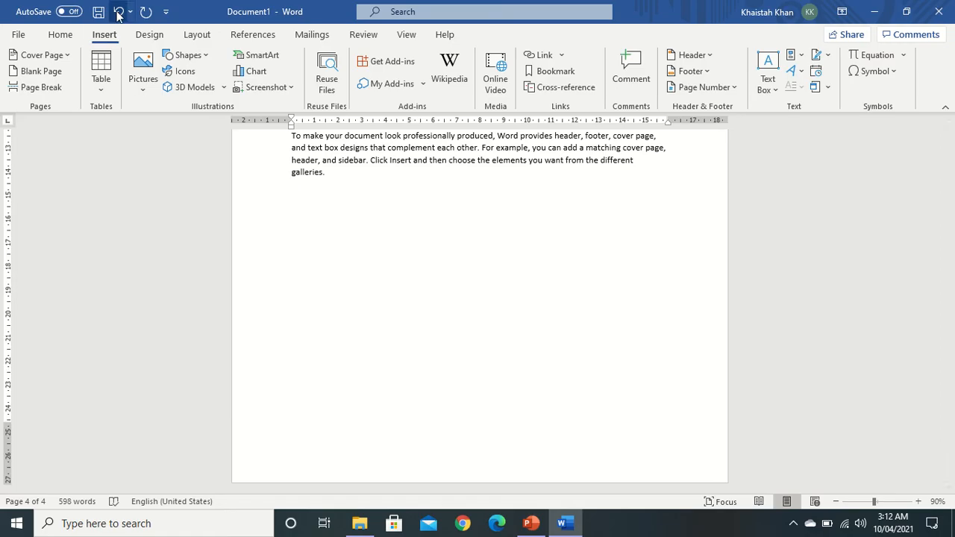
# Step: Add a Page Break and generate two sample paragraphs on new page 5 with a rand(2) command
pyautogui.click(41, 87)
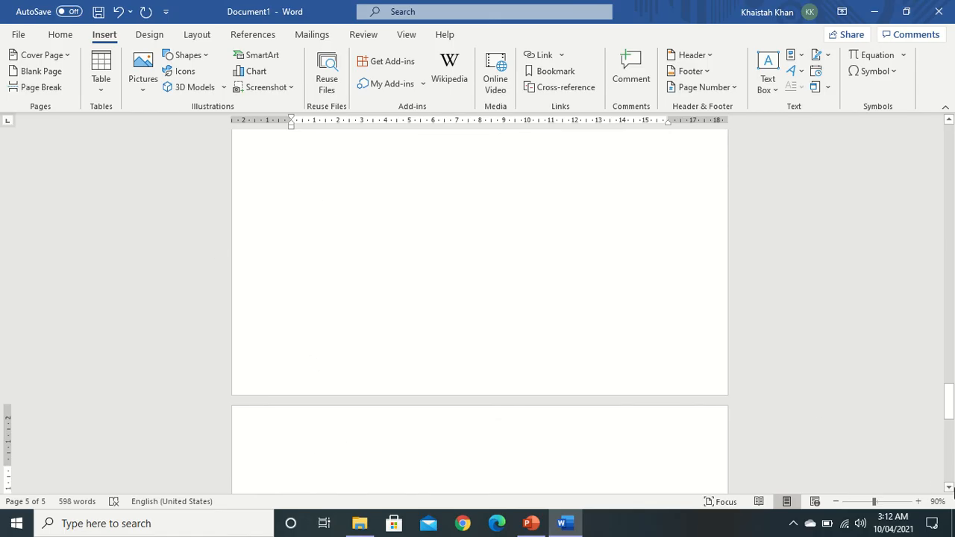
pyautogui.click(949, 489)
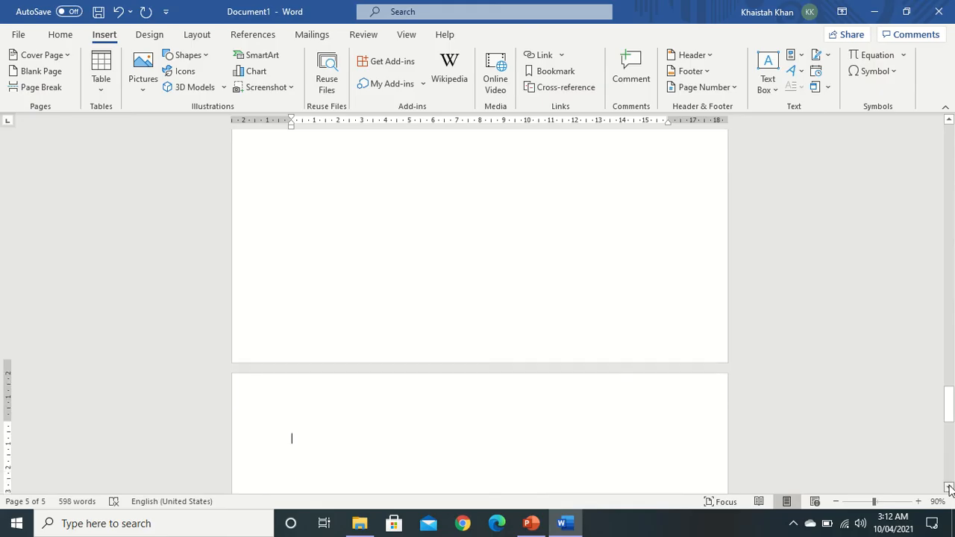
pyautogui.click(950, 488)
pyautogui.click(949, 488)
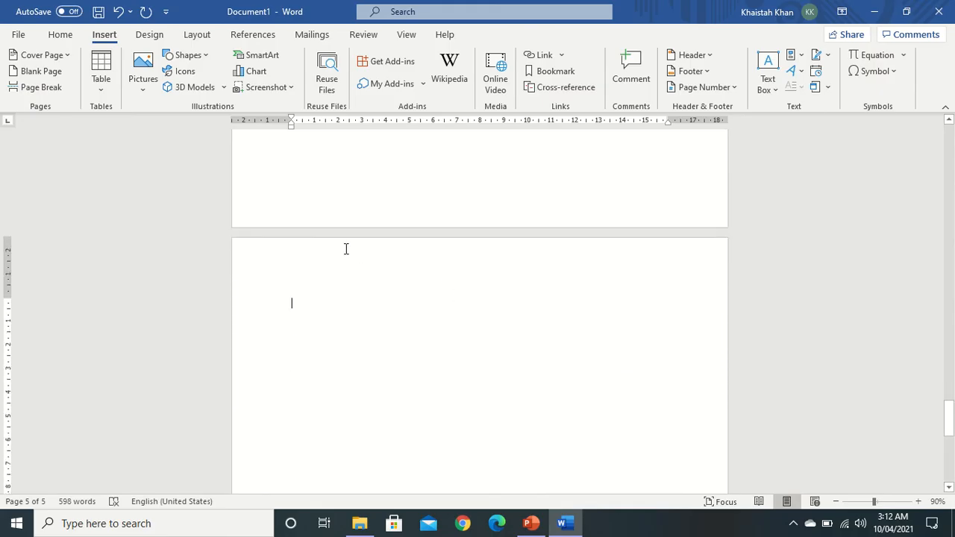
pyautogui.write('=r')
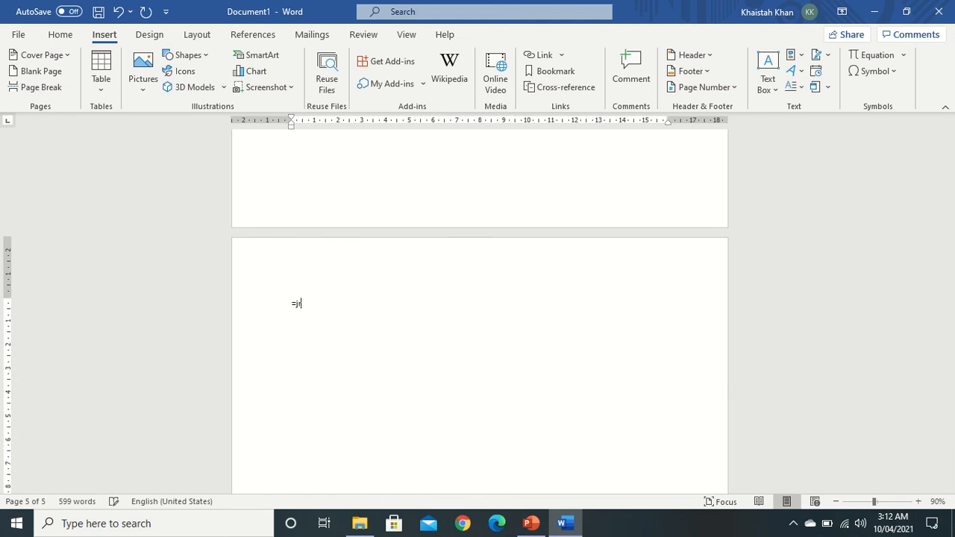
pyautogui.write('rand(2)')
pyautogui.press('Return')
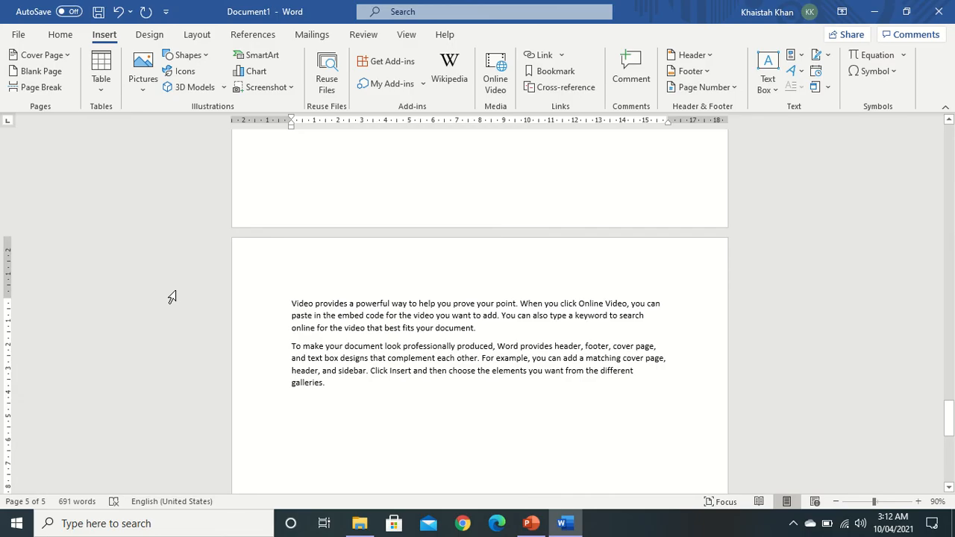
# Step: Add a page break to start a blank page 6 and open the Table size grid
pyautogui.hotkey('ctrl', 'Return')
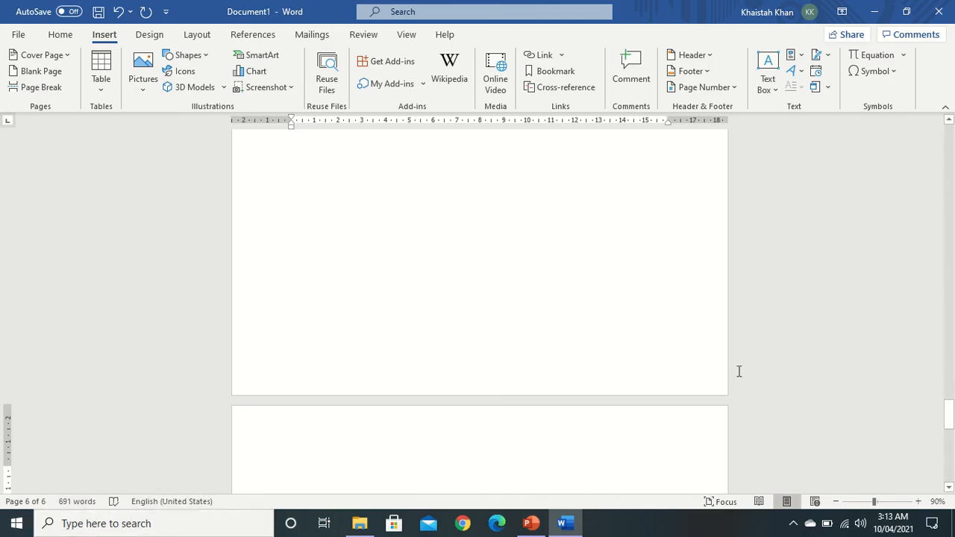
pyautogui.moveTo(949, 488); pyautogui.dragTo(949, 488)
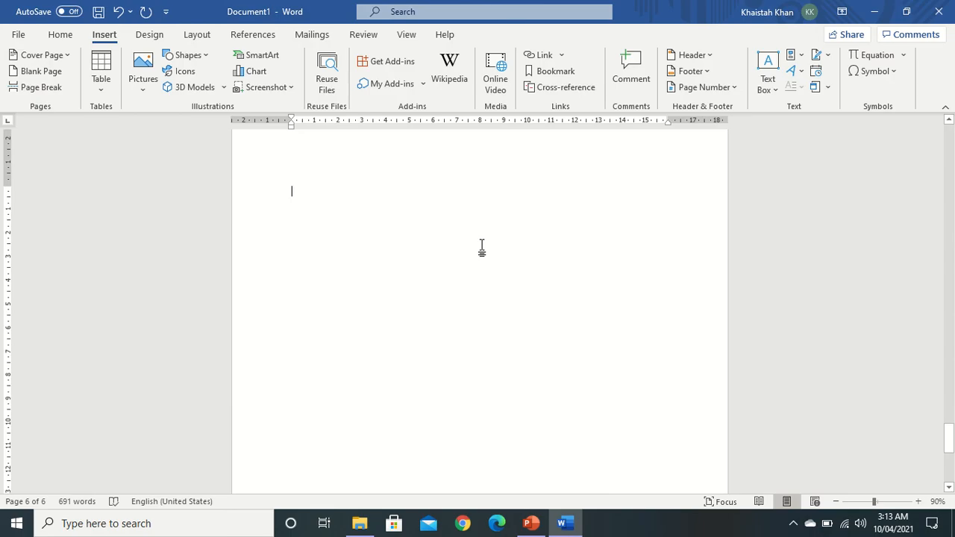
pyautogui.click(101, 95)
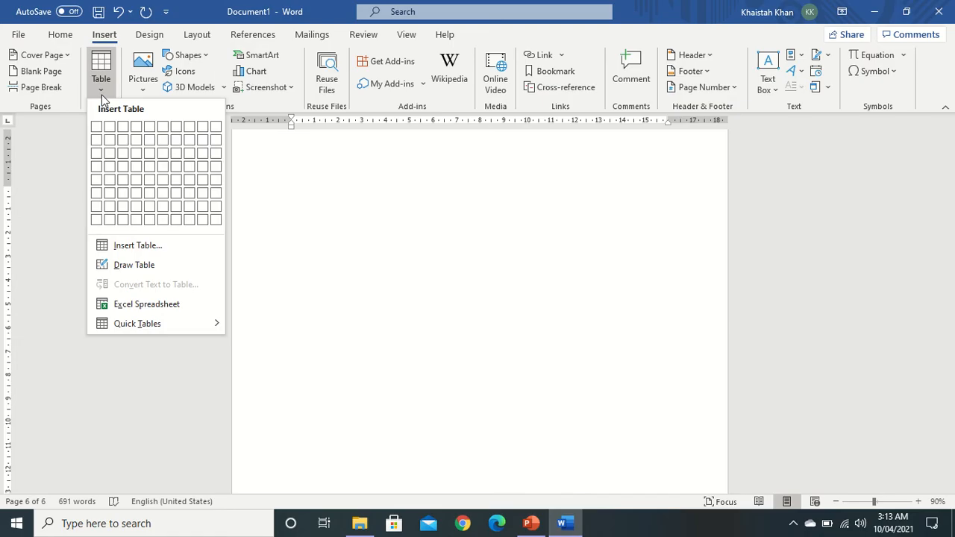
# Step: Insert an empty 10-column by 8-row table on page 6 with a blank line beneath it
pyautogui.click(221, 226)
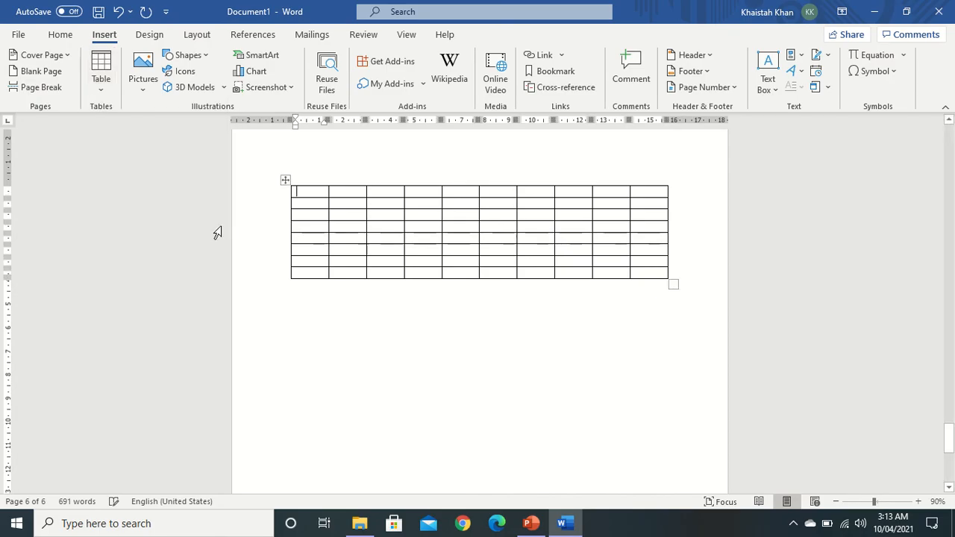
pyautogui.click(369, 315)
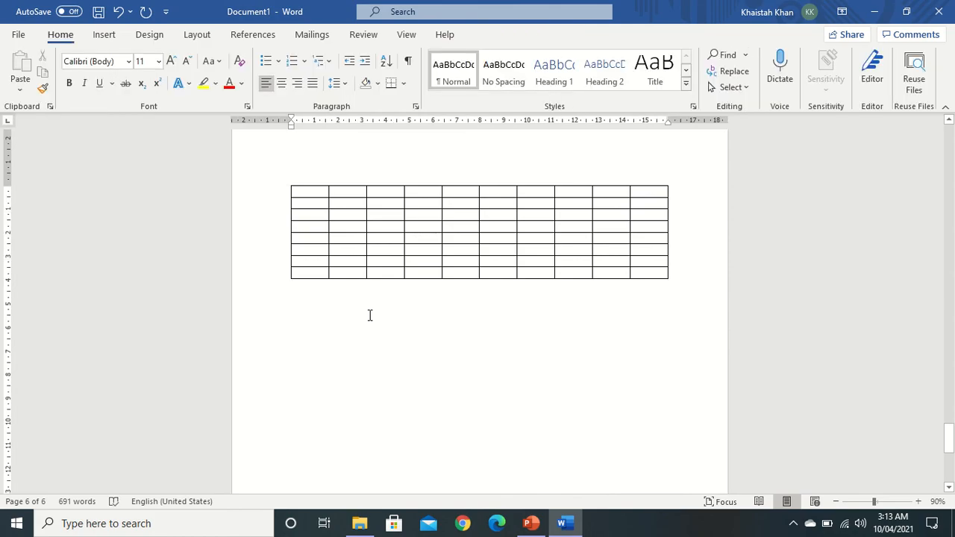
pyautogui.press('Return')
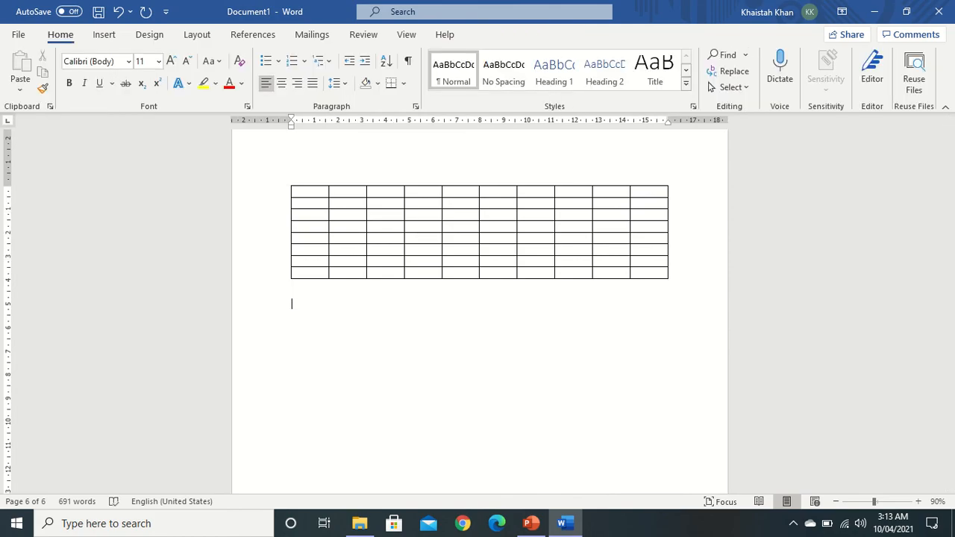
pyautogui.click(104, 39)
pyautogui.click(100, 75)
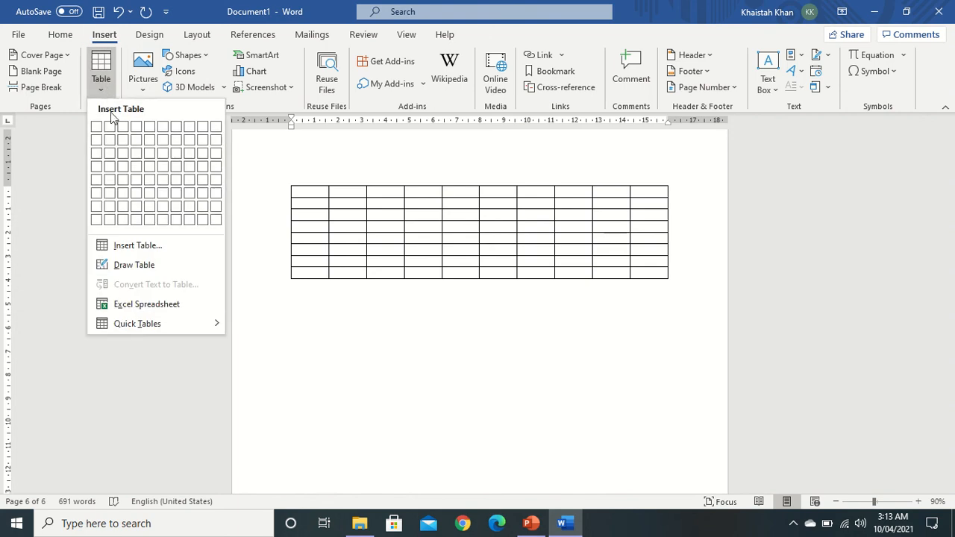
# Step: Insert a 3 by 4 table headed Name, Father and Address
pyautogui.click(122, 172)
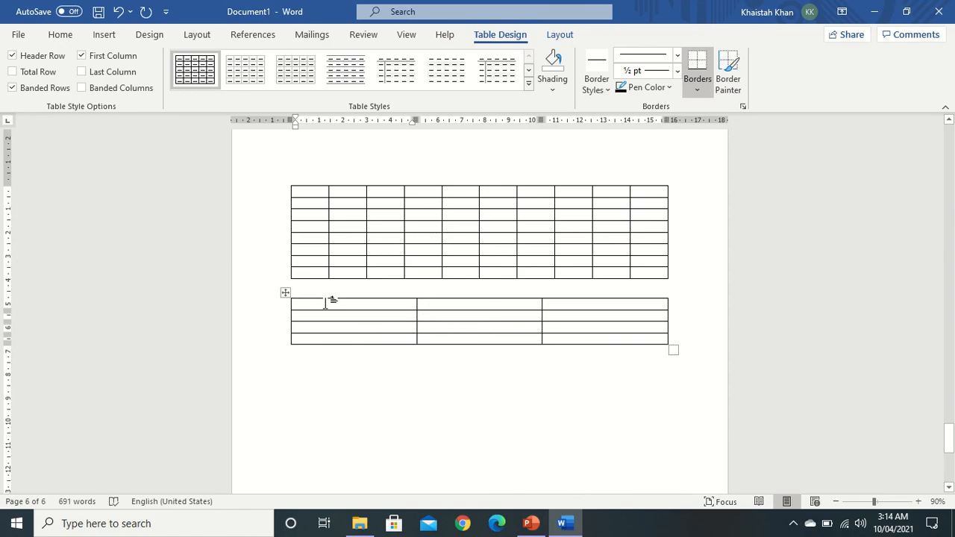
pyautogui.write('Name')
pyautogui.press('Tab')
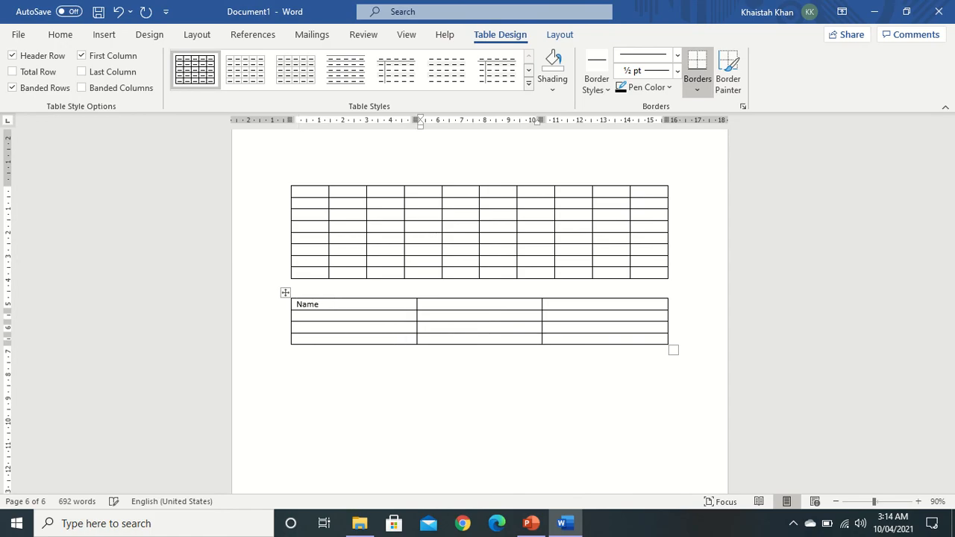
pyautogui.write('Father')
pyautogui.press('Tab')
pyautogui.write('Address')
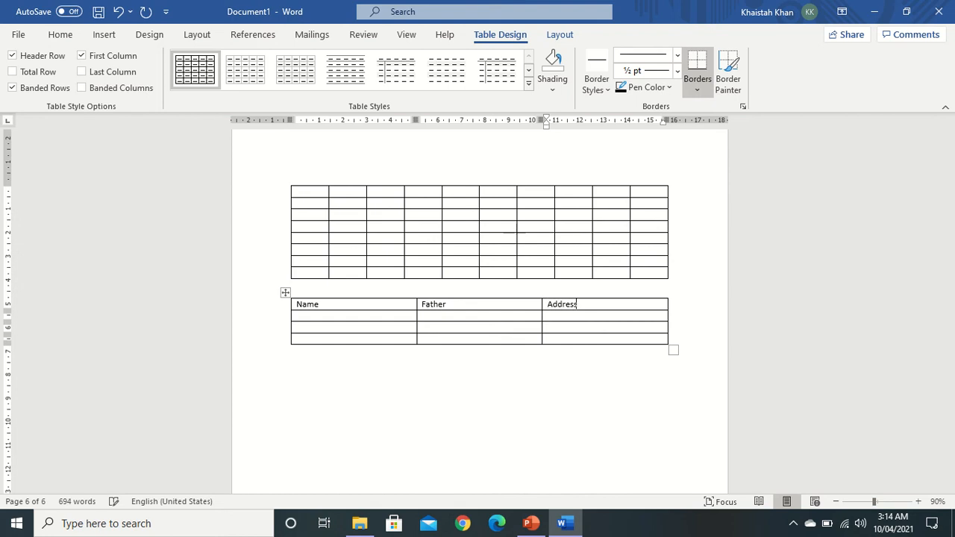
# Step: Fill the first data row with a sample name, father's name and address
pyautogui.click(338, 318)
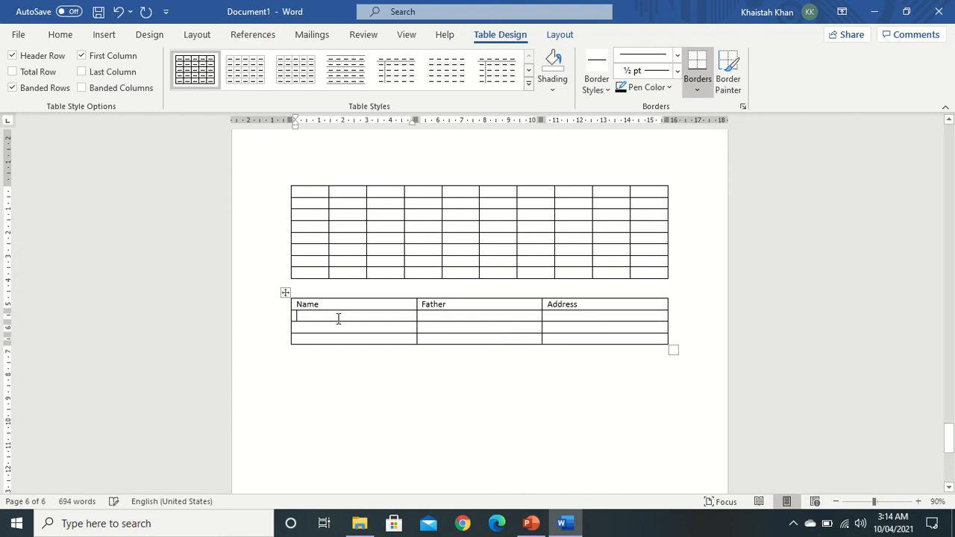
pyautogui.write('Ali')
pyautogui.press('Tab')
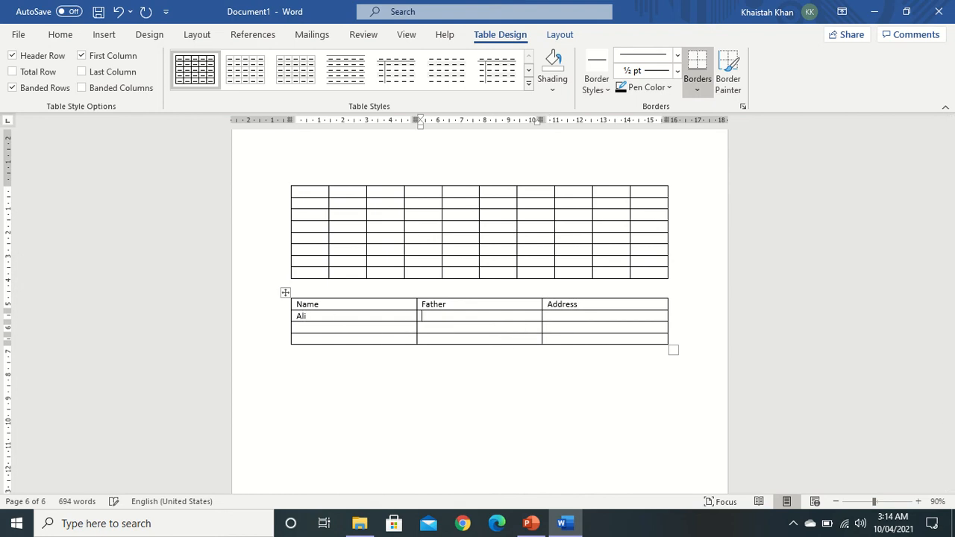
pyautogui.write('Bilal')
pyautogui.press('Tab')
pyautogui.write('Pirbaba')
pyautogui.click(421, 356)
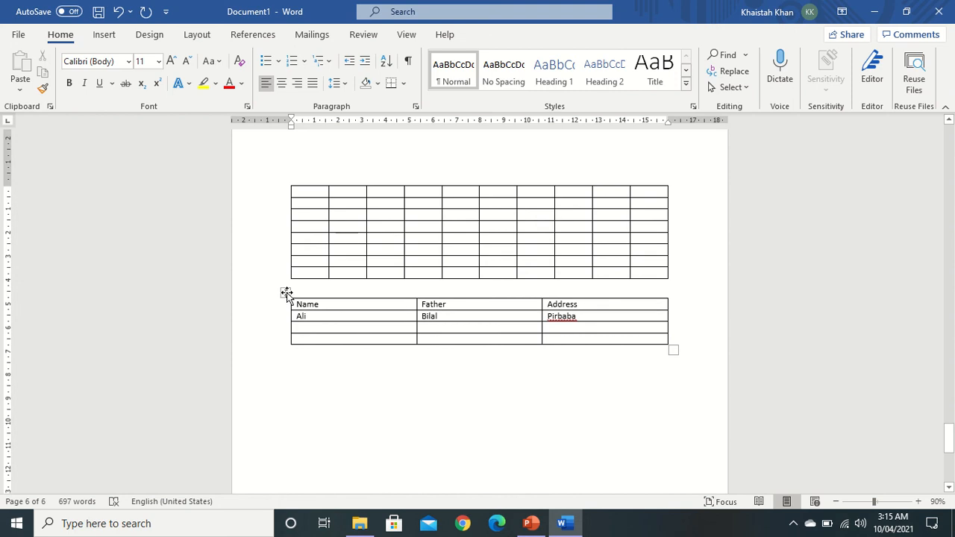
# Step: Drag the Name/Father/Address table lower on page 6 and select the whole table
pyautogui.moveTo(287, 292); pyautogui.dragTo(292, 356)
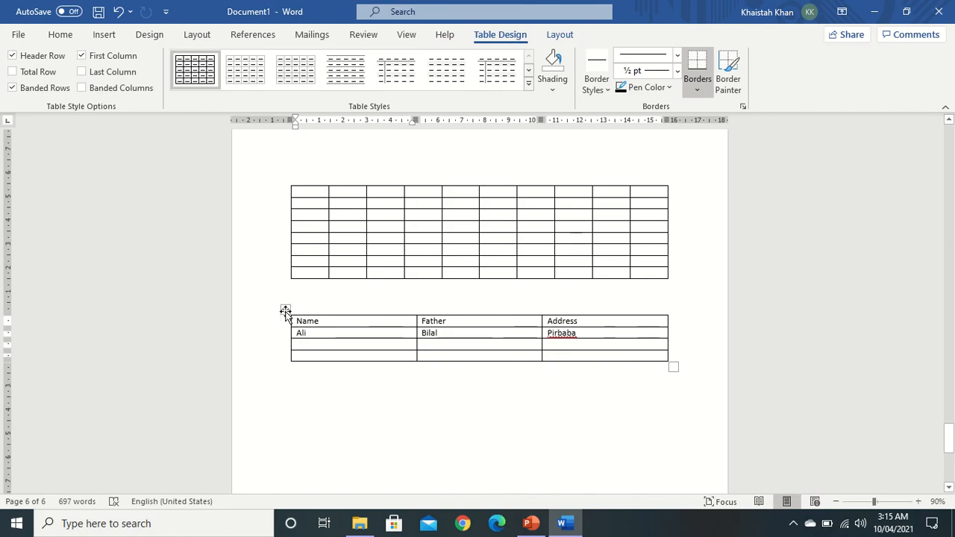
pyautogui.moveTo(285, 310); pyautogui.dragTo(296, 420)
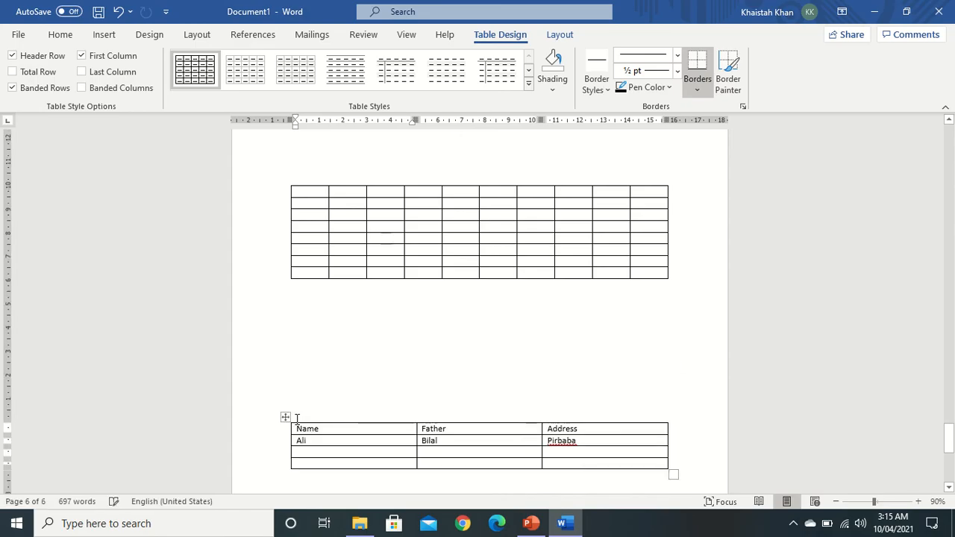
pyautogui.click(948, 487)
pyautogui.click(948, 487)
pyautogui.click(949, 487)
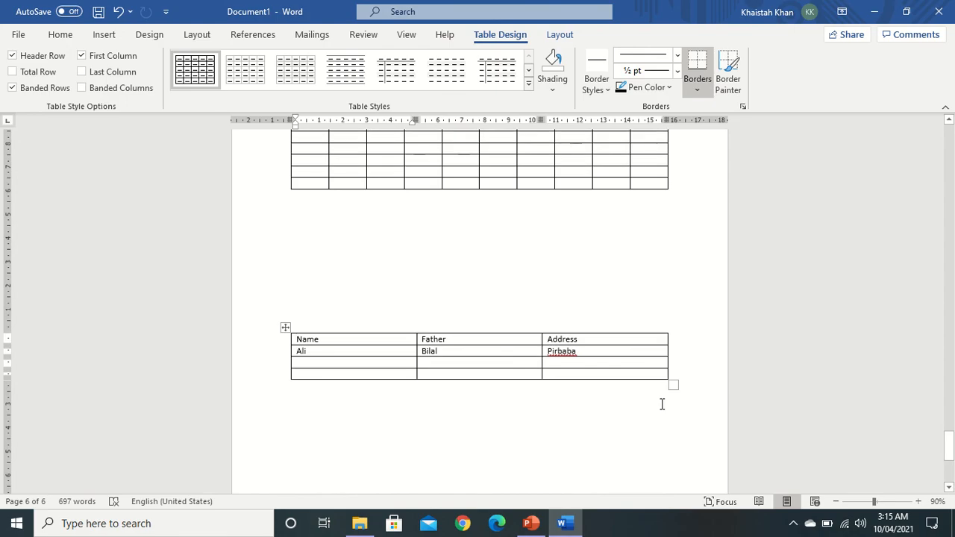
pyautogui.click(286, 328)
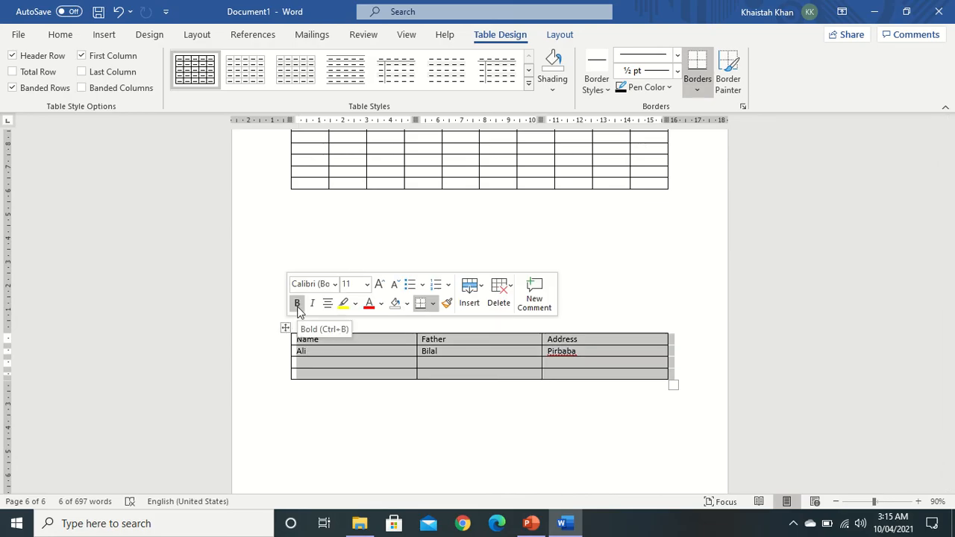
# Step: Make all the table text bold italic, with the highlight colour set to No Color
pyautogui.click(296, 304)
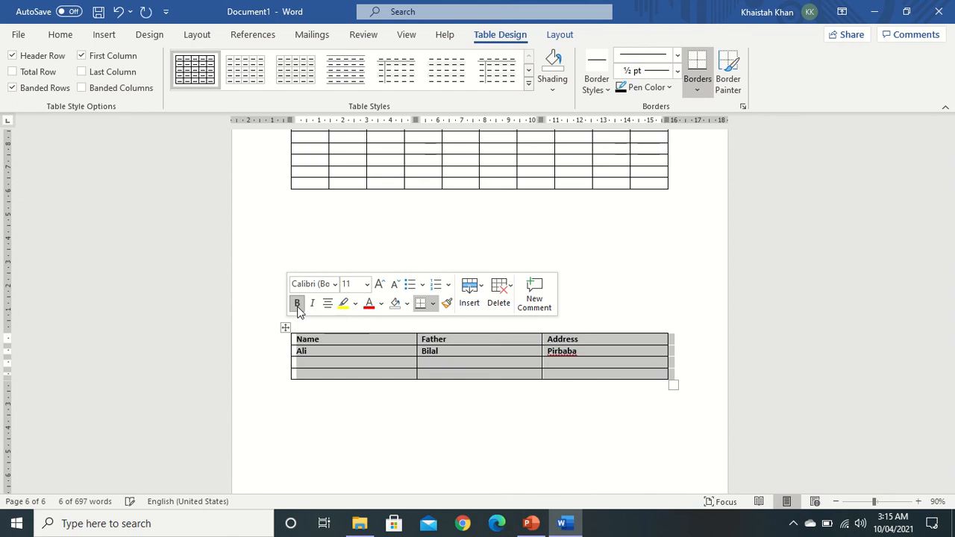
pyautogui.click(312, 309)
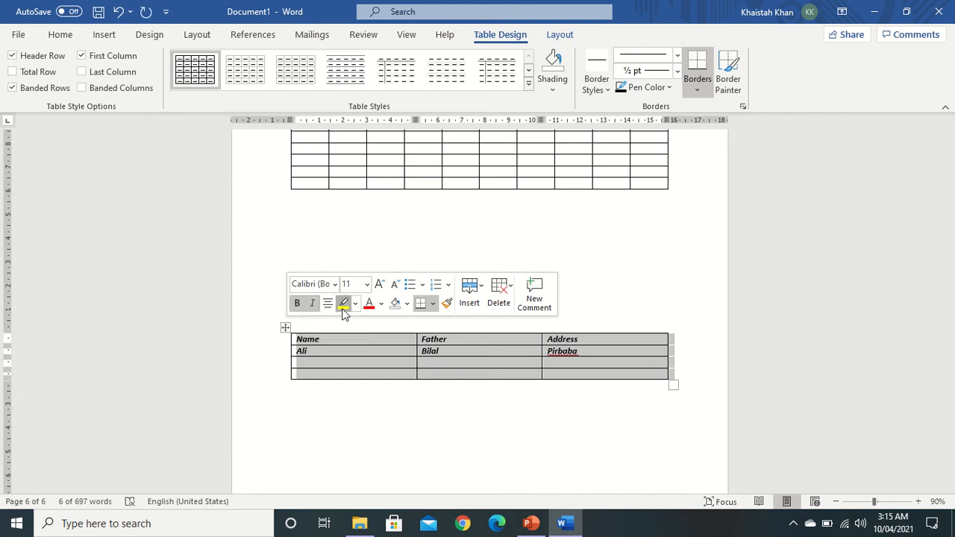
pyautogui.click(343, 304)
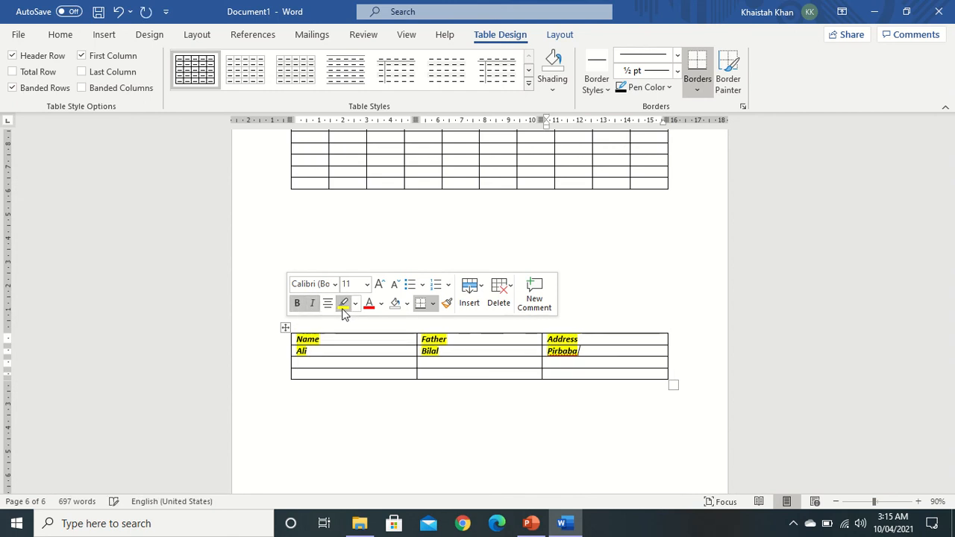
pyautogui.click(286, 329)
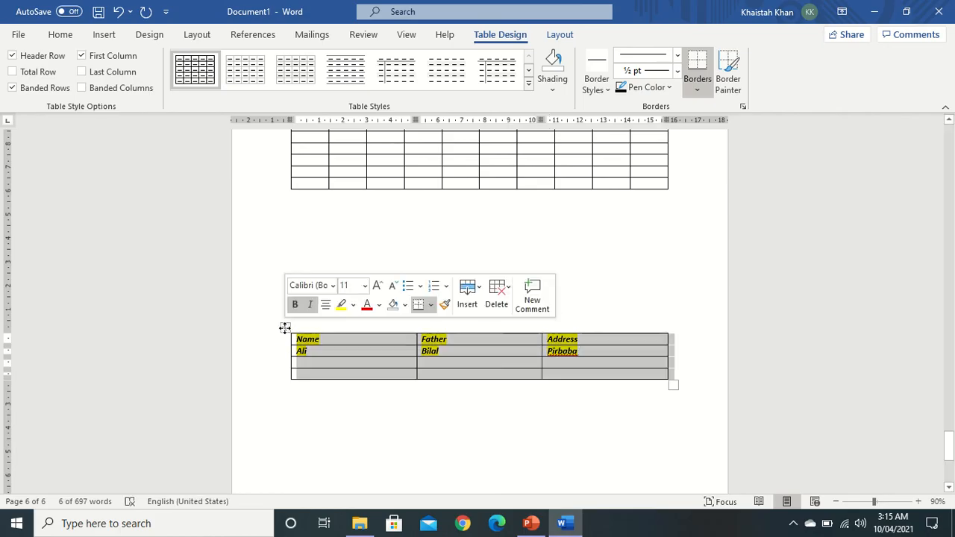
pyautogui.click(353, 306)
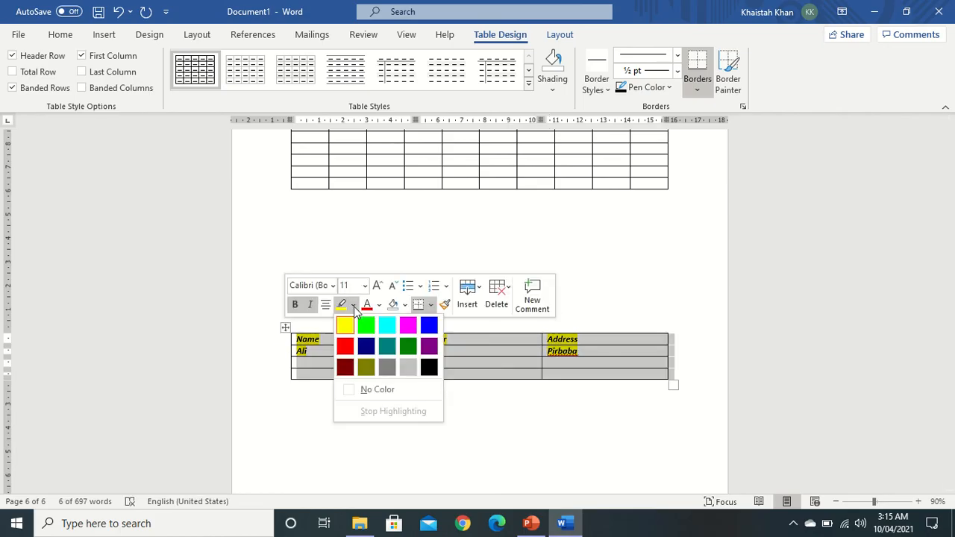
pyautogui.click(390, 392)
pyautogui.click(391, 394)
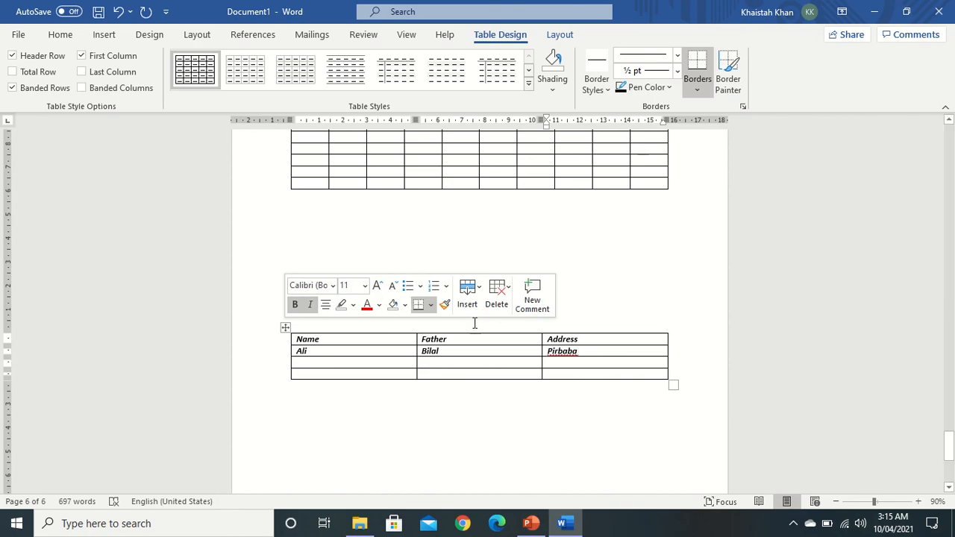
pyautogui.click(434, 365)
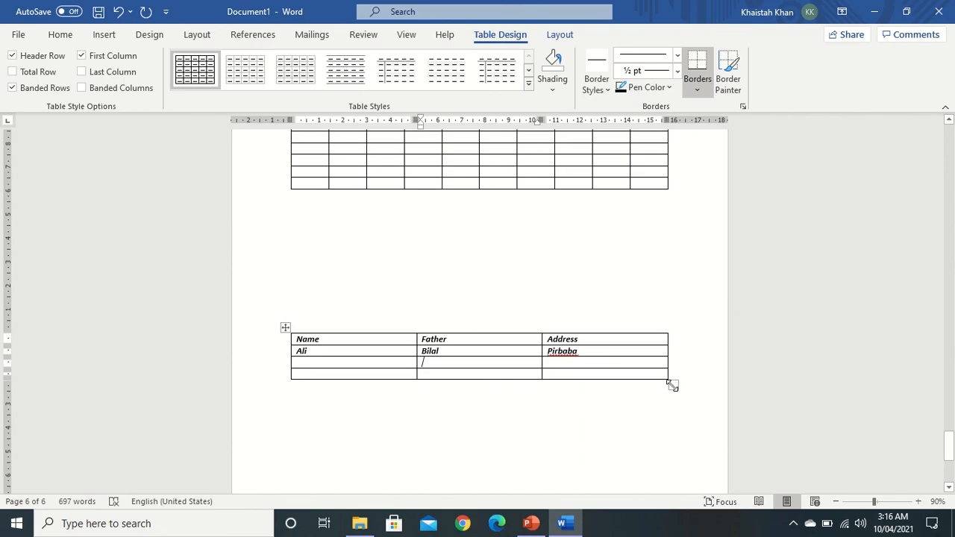
# Step: Enlarge the Name/Father/Address table with wider columns and much taller rows
pyautogui.moveTo(671, 384); pyautogui.dragTo(711, 467)
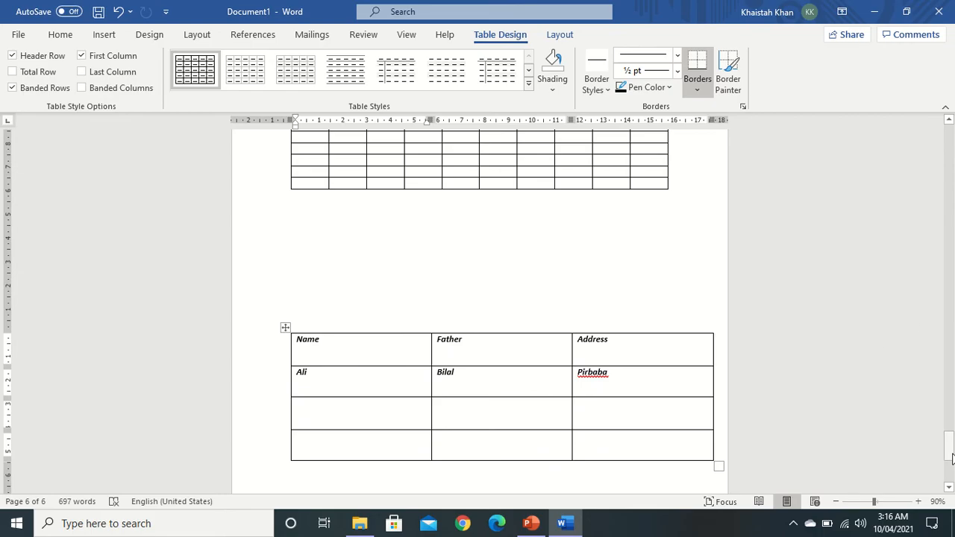
pyautogui.moveTo(950, 456); pyautogui.dragTo(950, 466)
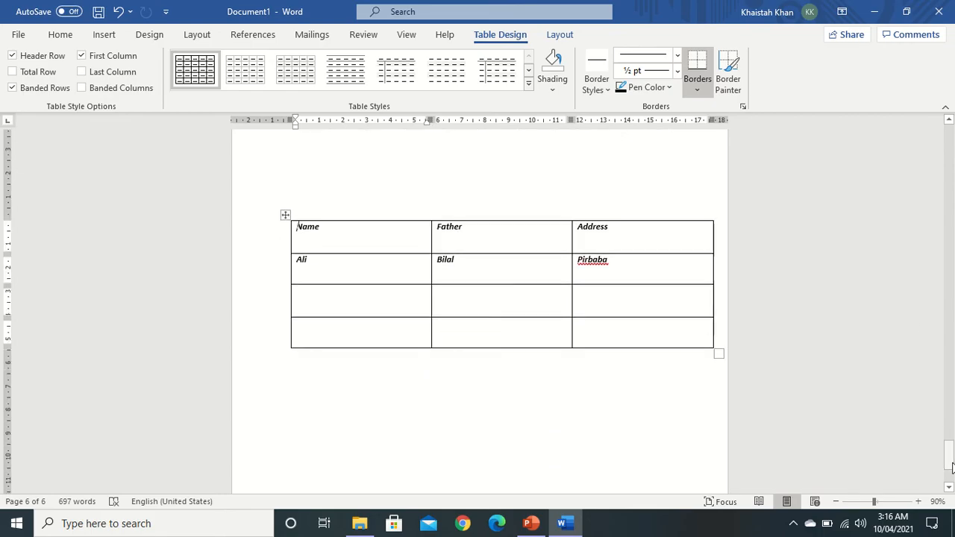
pyautogui.click(628, 236)
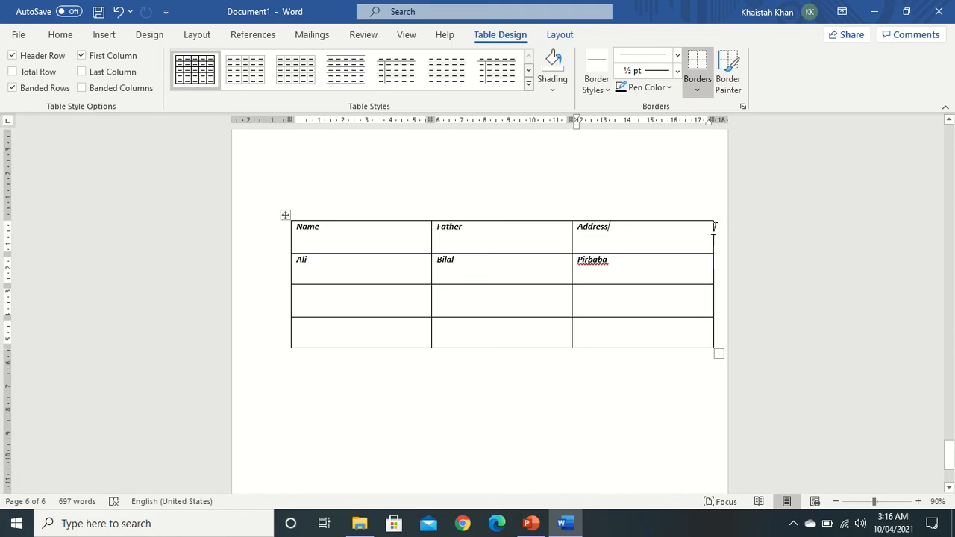
# Step: Insert a blank column left of Address and narrow the table to fit the page
pyautogui.rightClick(667, 234)
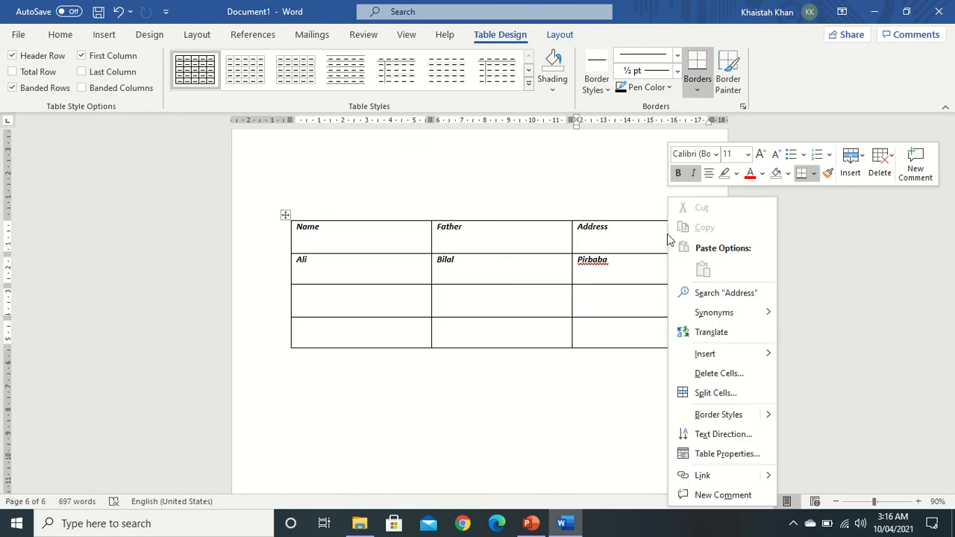
pyautogui.click(860, 164)
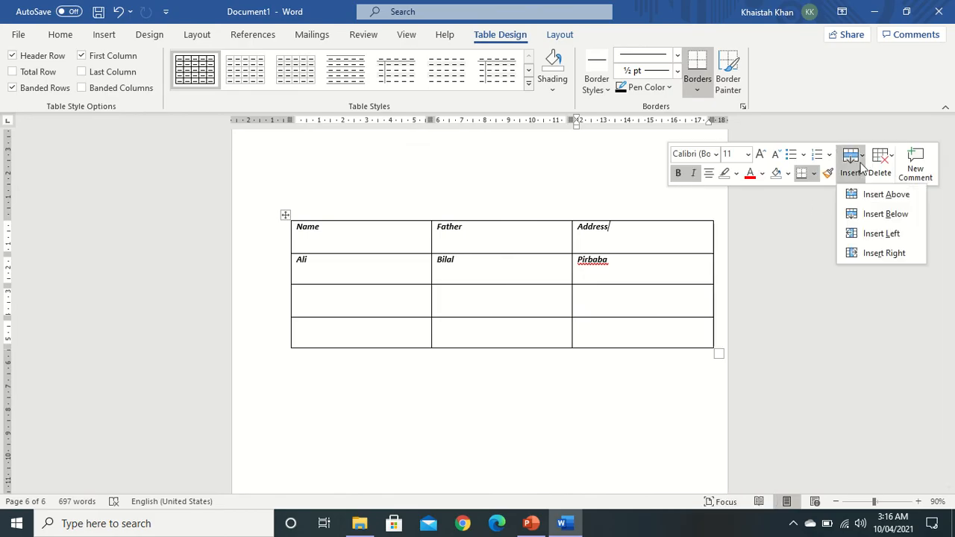
pyautogui.click(877, 234)
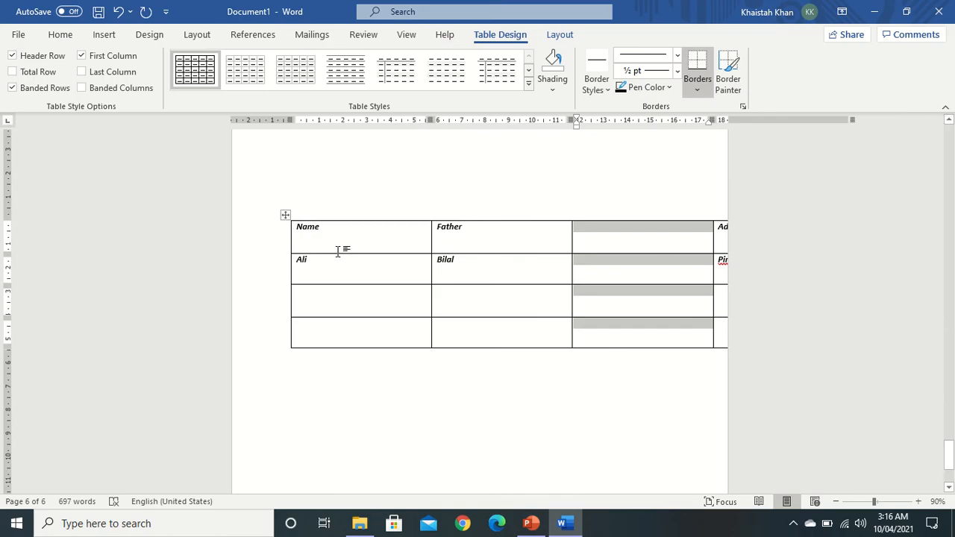
pyautogui.click(365, 223)
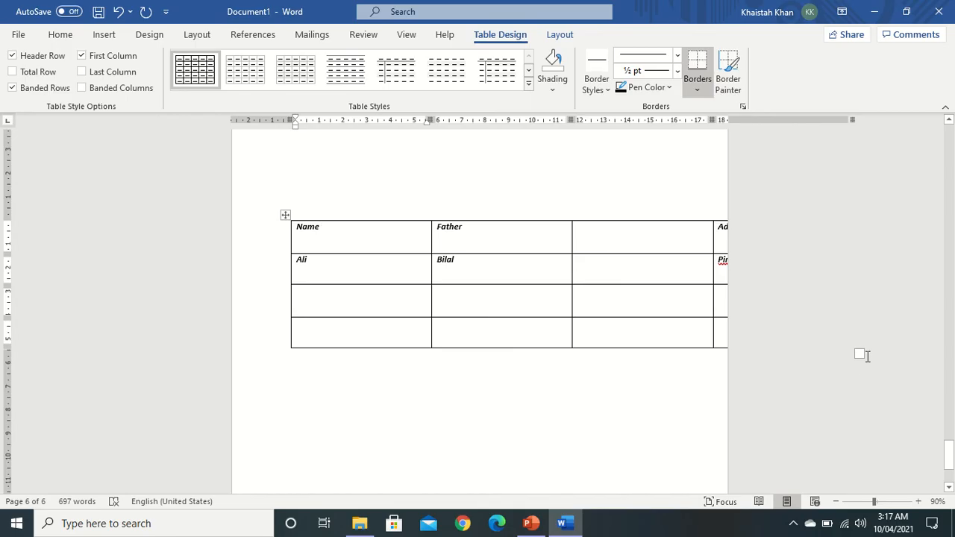
pyautogui.moveTo(859, 354); pyautogui.dragTo(709, 347)
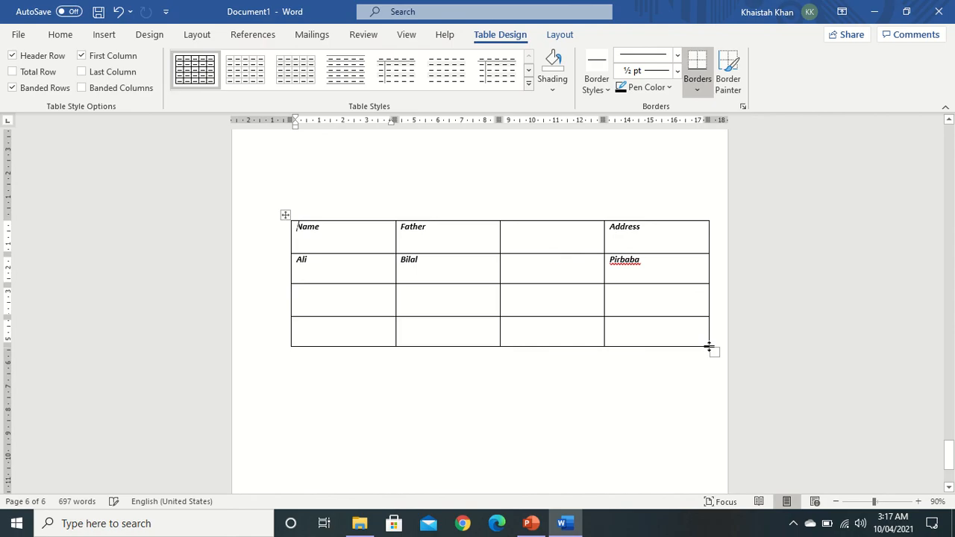
# Step: Head the new column 'Phone' and enter a sample phone number in the first data row
pyautogui.click(555, 240)
pyautogui.write('Phone')
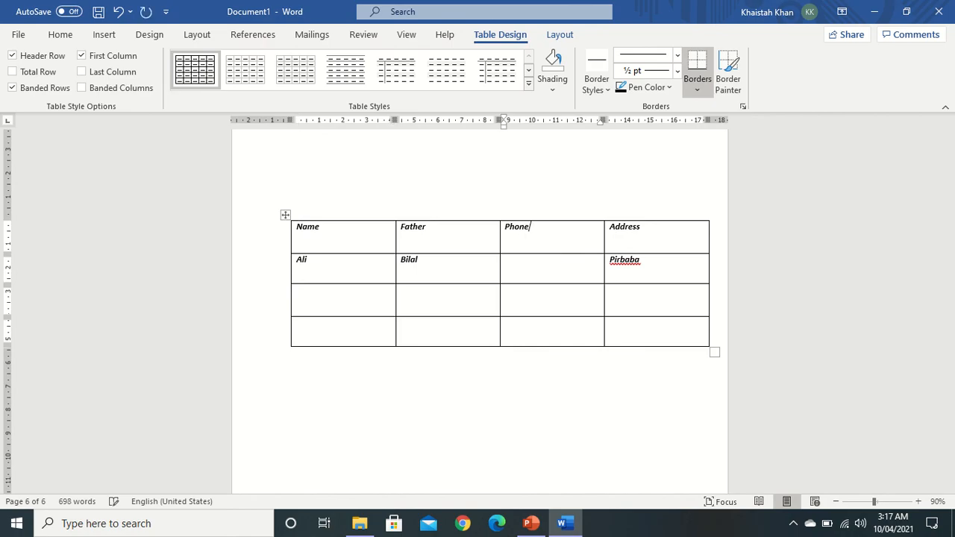
pyautogui.click(567, 270)
pyautogui.write('322412')
# Step: Add a blank column right of Phone and shrink the table back within the page width
pyautogui.click(671, 227)
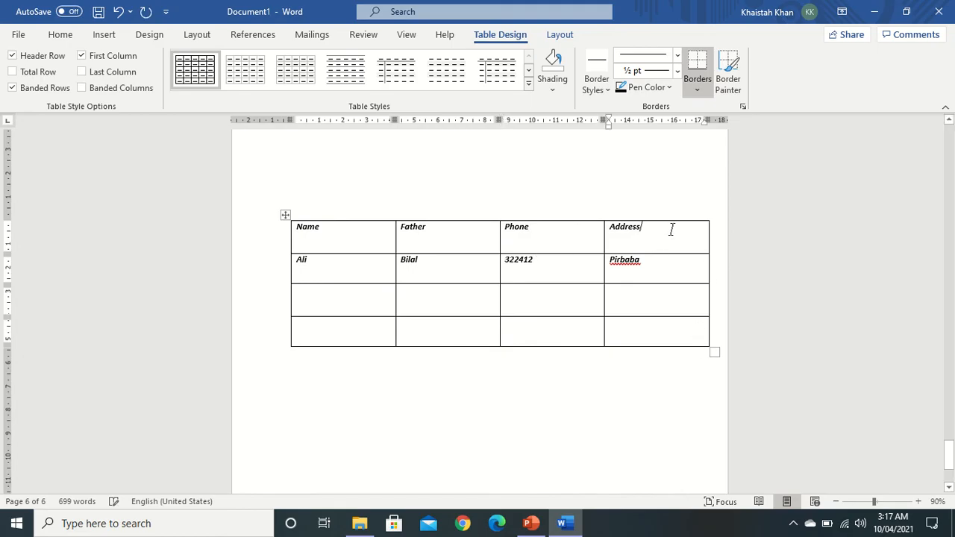
pyautogui.click(543, 227)
pyautogui.rightClick(542, 227)
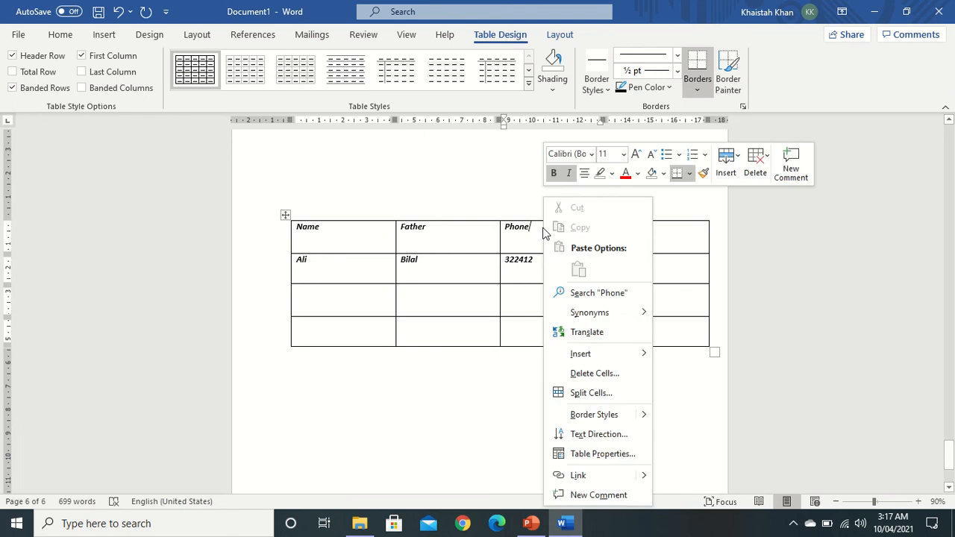
pyautogui.click(737, 170)
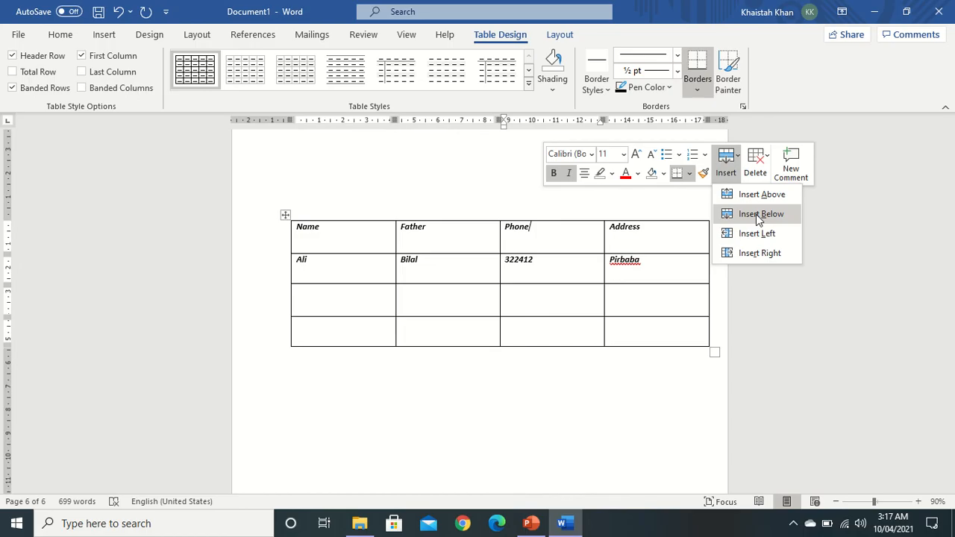
pyautogui.click(756, 252)
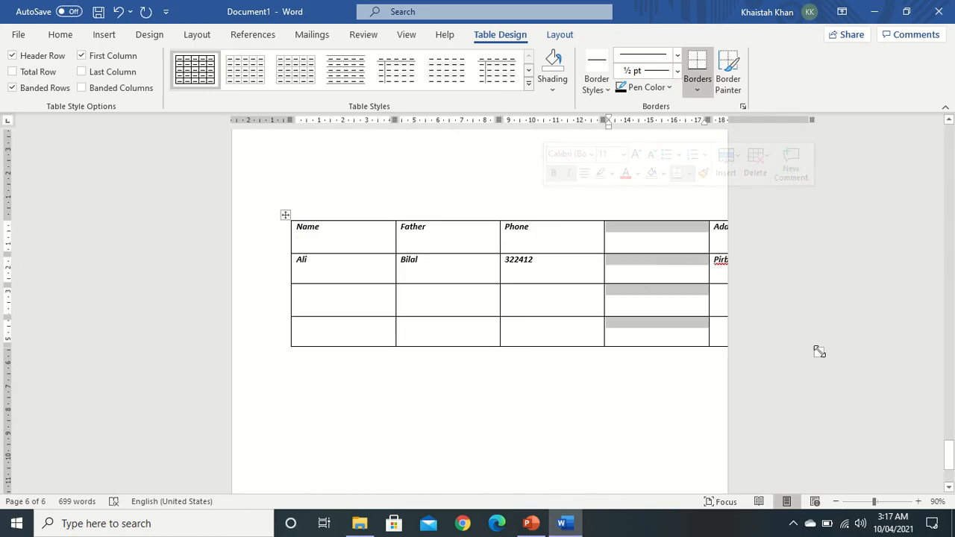
pyautogui.moveTo(817, 350); pyautogui.dragTo(694, 328)
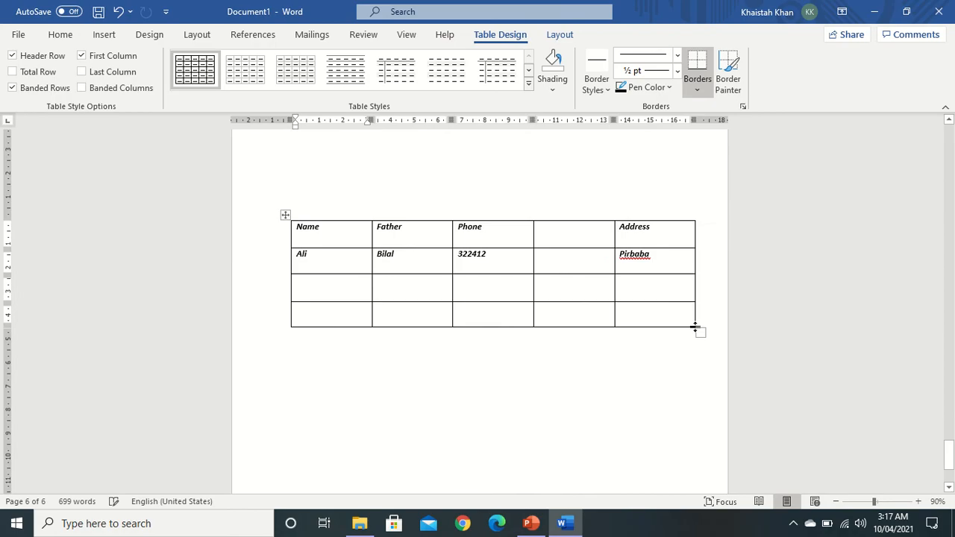
pyautogui.click(559, 234)
# Step: Insert a blank row beneath the header row
pyautogui.rightClick(549, 231)
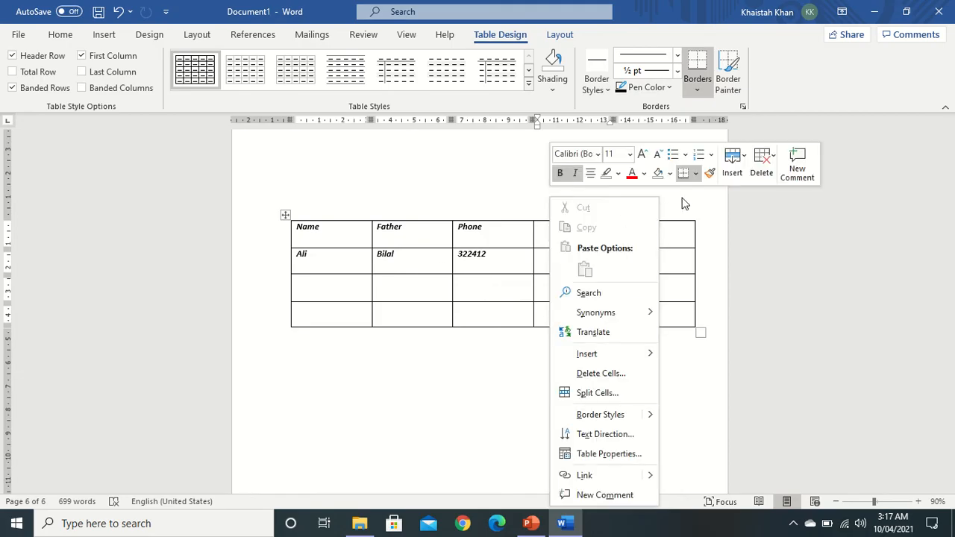
pyautogui.click(740, 179)
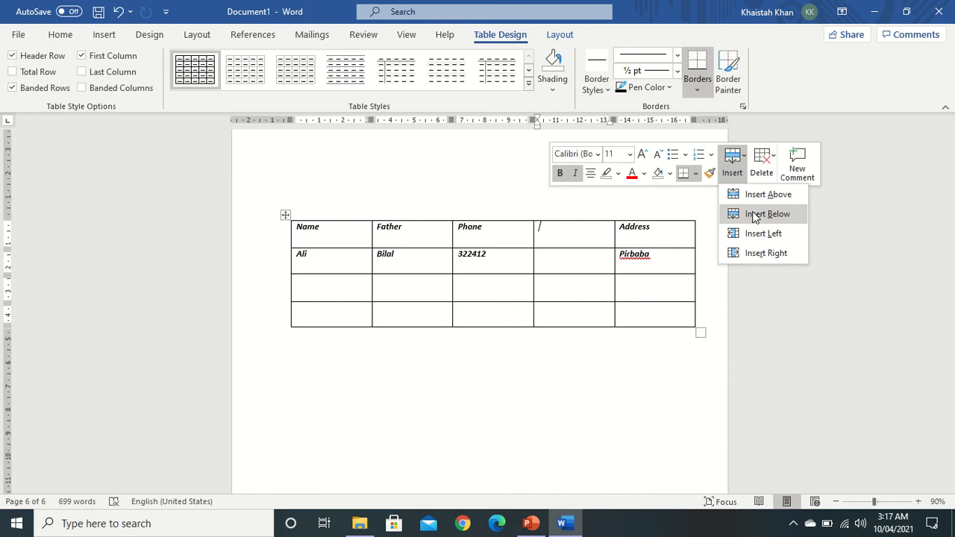
pyautogui.click(755, 215)
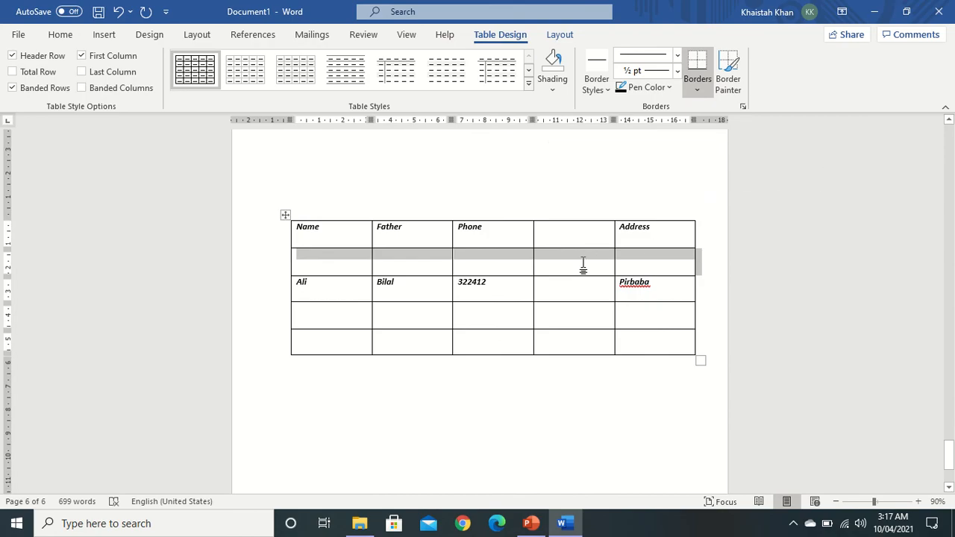
pyautogui.click(583, 263)
pyautogui.click(336, 257)
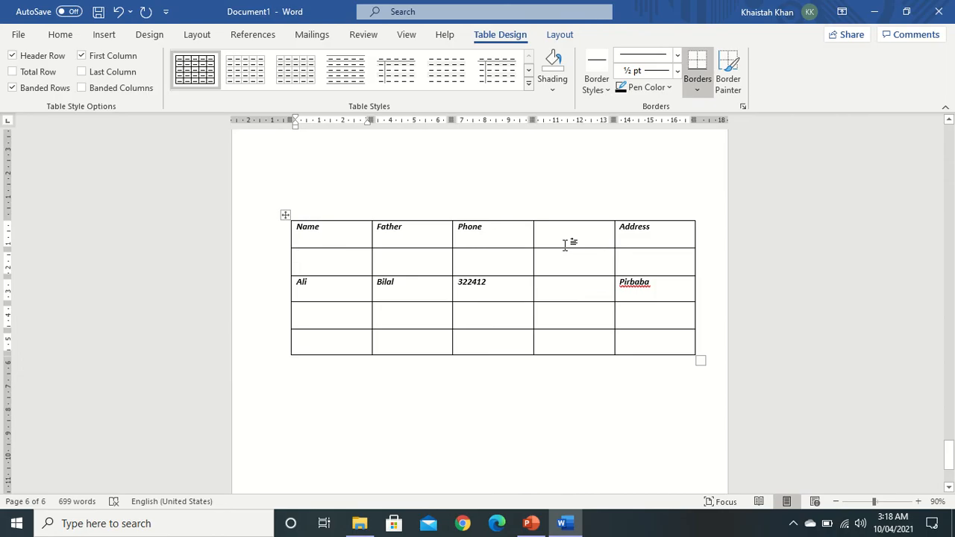
# Step: Add two more empty rows at the bottom of the table
pyautogui.click(654, 339)
pyautogui.press('Tab')
pyautogui.press('Tab')
pyautogui.press('Tab')
pyautogui.press('Tab')
pyautogui.press('Tab')
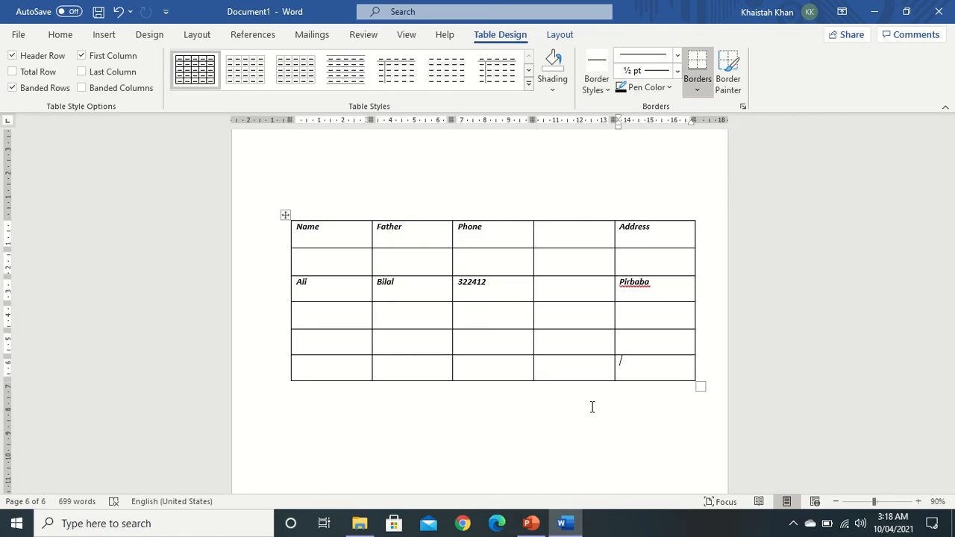
pyautogui.press('Tab')
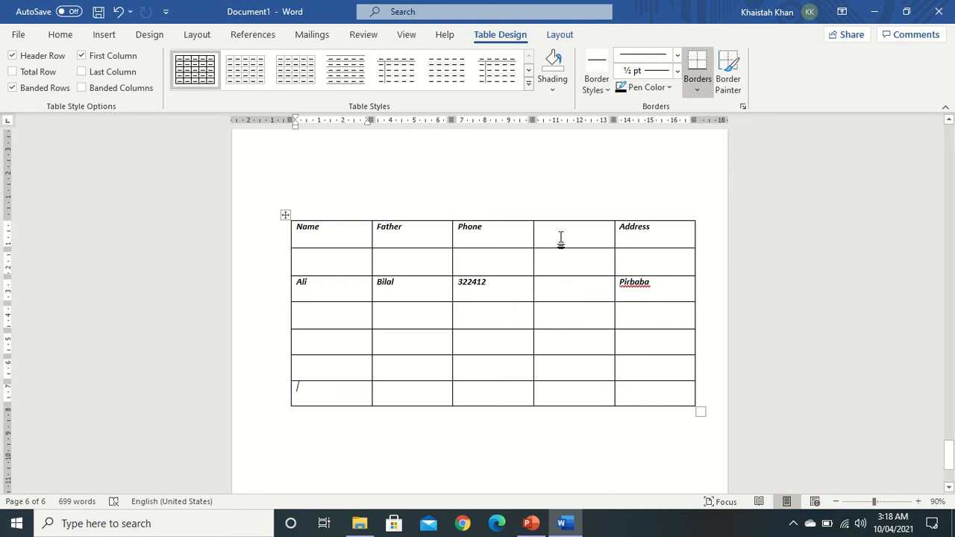
# Step: Merge the two empty fourth-column header cells into one reading 'Merged Cells'
pyautogui.moveTo(560, 237); pyautogui.dragTo(560, 251)
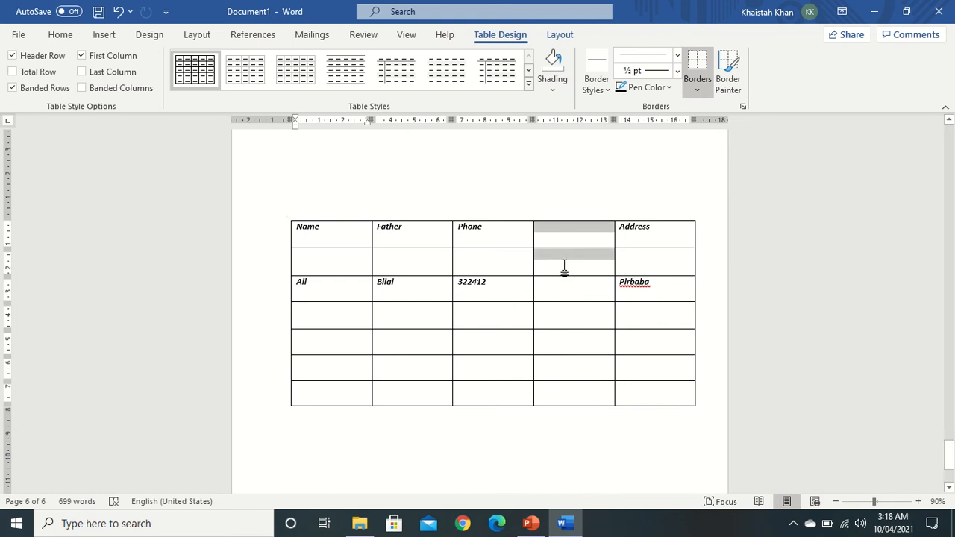
pyautogui.moveTo(564, 269)
pyautogui.mouseDown()
pyautogui.moveTo(577, 267)
pyautogui.moveTo(575, 279)
pyautogui.moveTo(577, 264)
pyautogui.mouseUp()
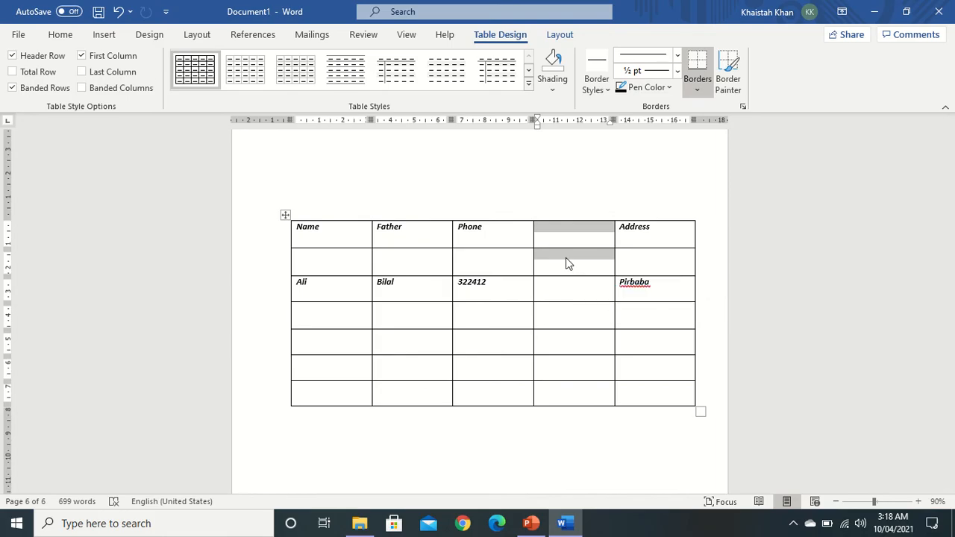
pyautogui.rightClick(565, 259)
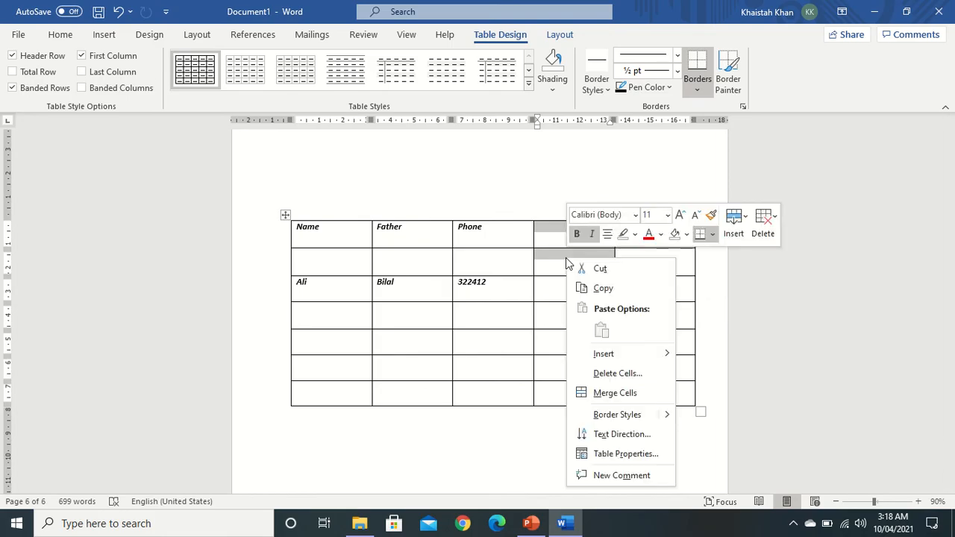
pyautogui.click(623, 395)
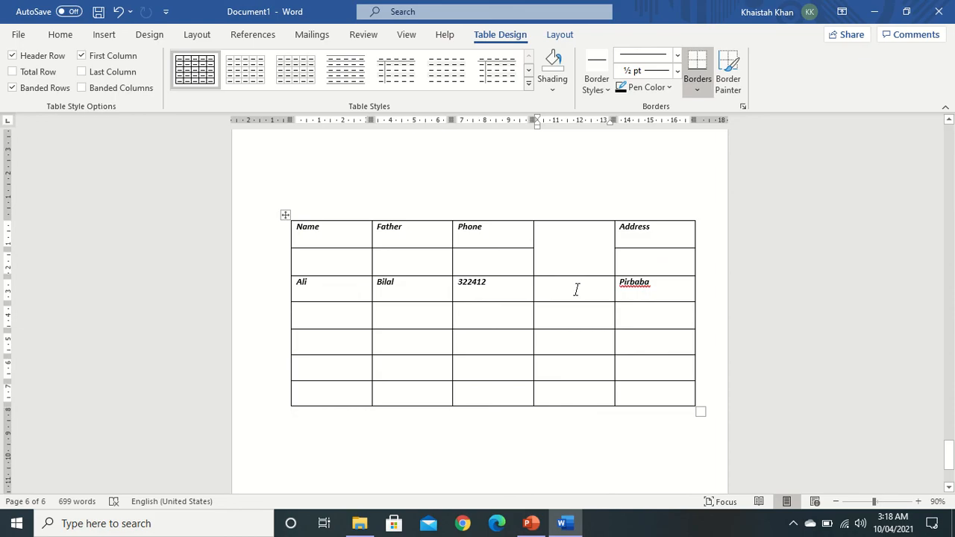
pyautogui.write('Mergeed')
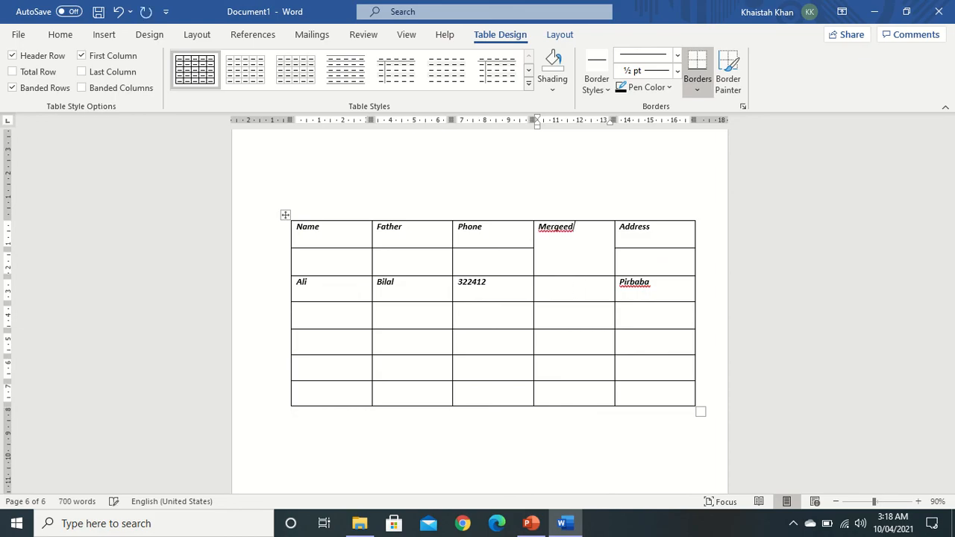
pyautogui.press('BackSpace')
pyautogui.press('BackSpace')
pyautogui.write('d Cells')
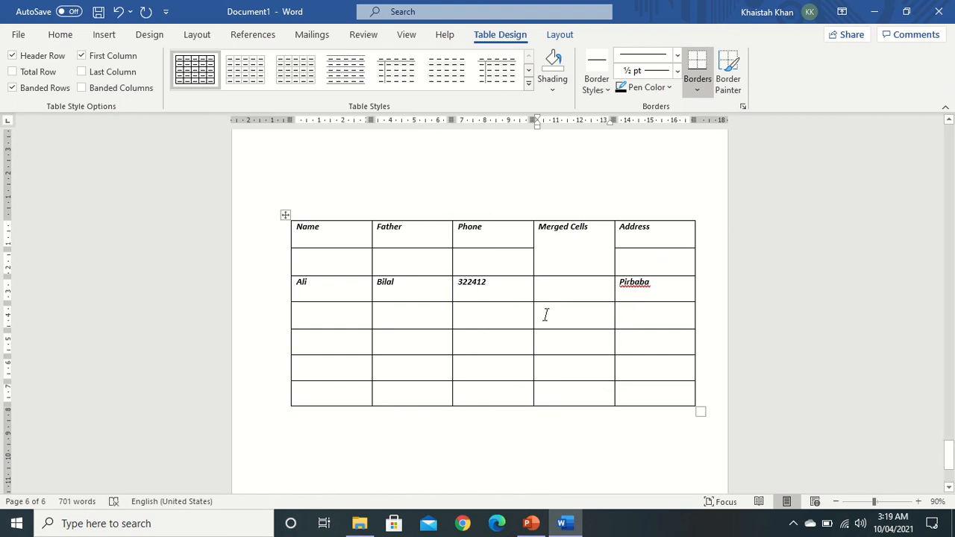
# Step: Merge the Phone and fourth-column cells below the first data row
pyautogui.moveTo(545, 314)
pyautogui.mouseDown()
pyautogui.moveTo(497, 318)
pyautogui.moveTo(567, 318)
pyautogui.mouseUp()
pyautogui.click(498, 319)
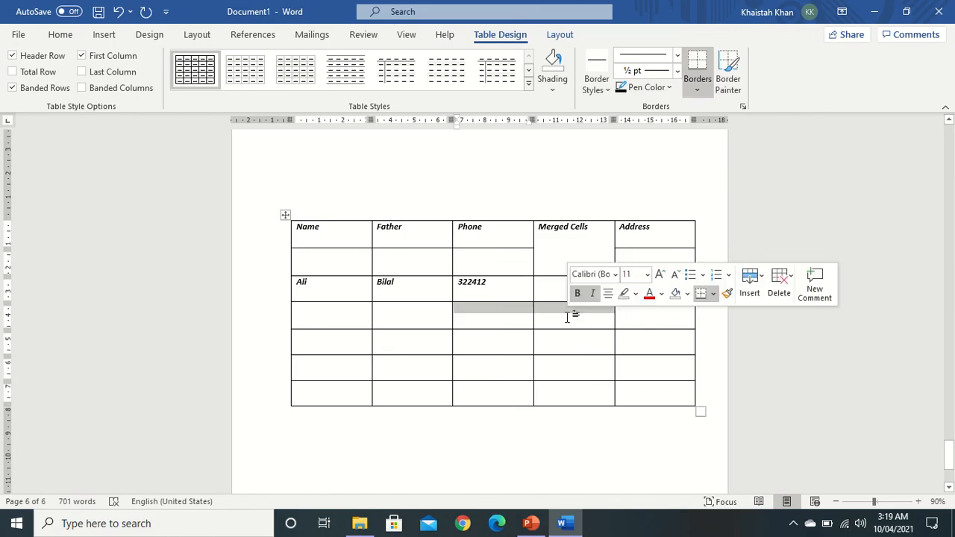
pyautogui.rightClick(567, 318)
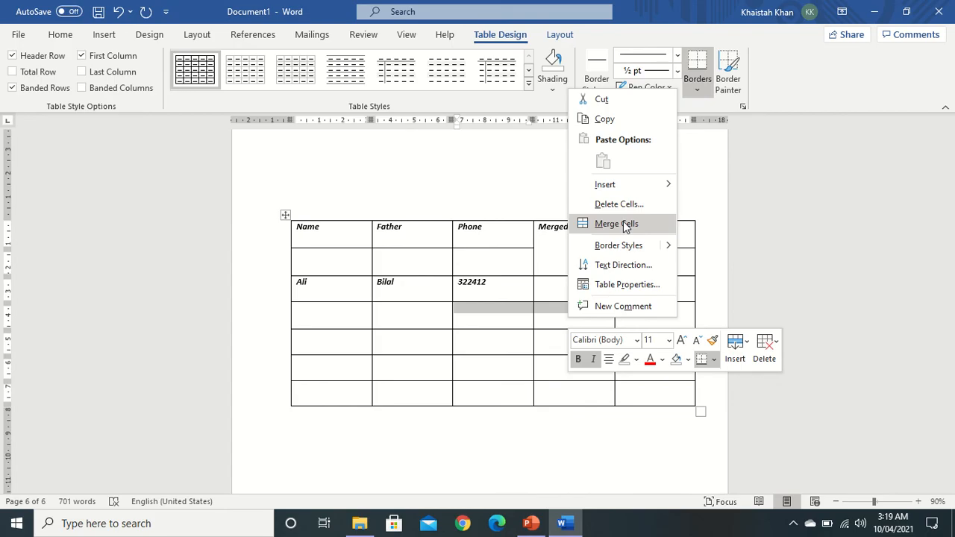
pyautogui.click(625, 226)
pyautogui.click(572, 327)
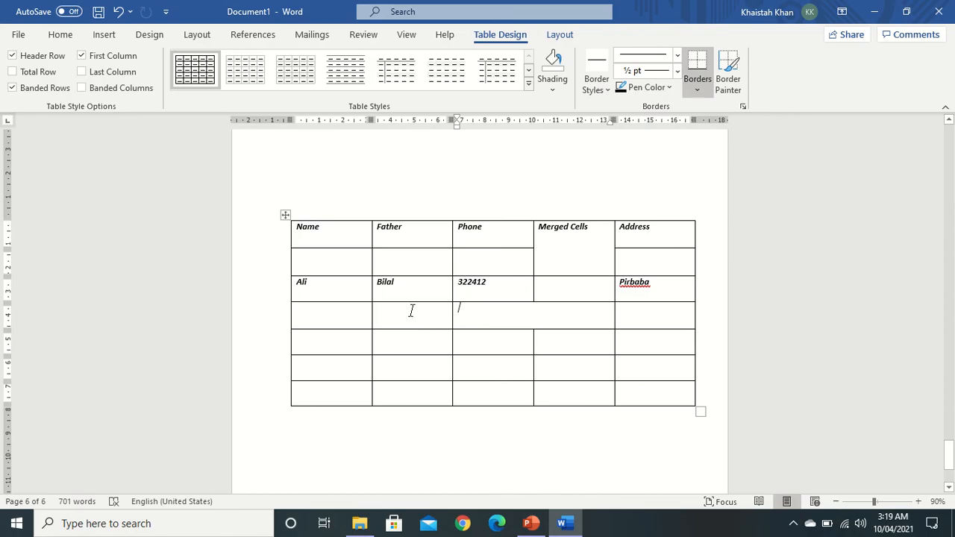
pyautogui.click(362, 230)
# Step: Pick a thin blue ½ pt line from Border Styles for painting borders
pyautogui.rightClick(345, 232)
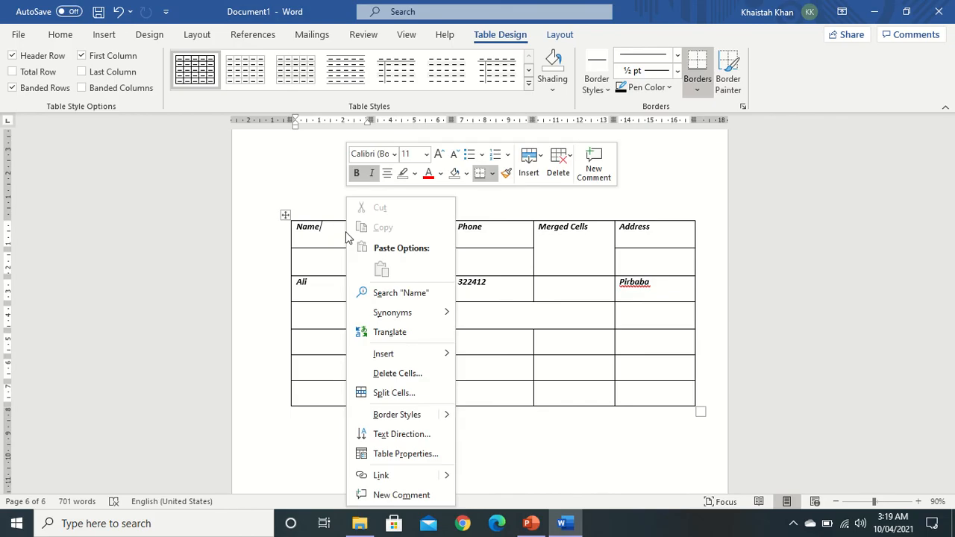
pyautogui.moveTo(445, 415)
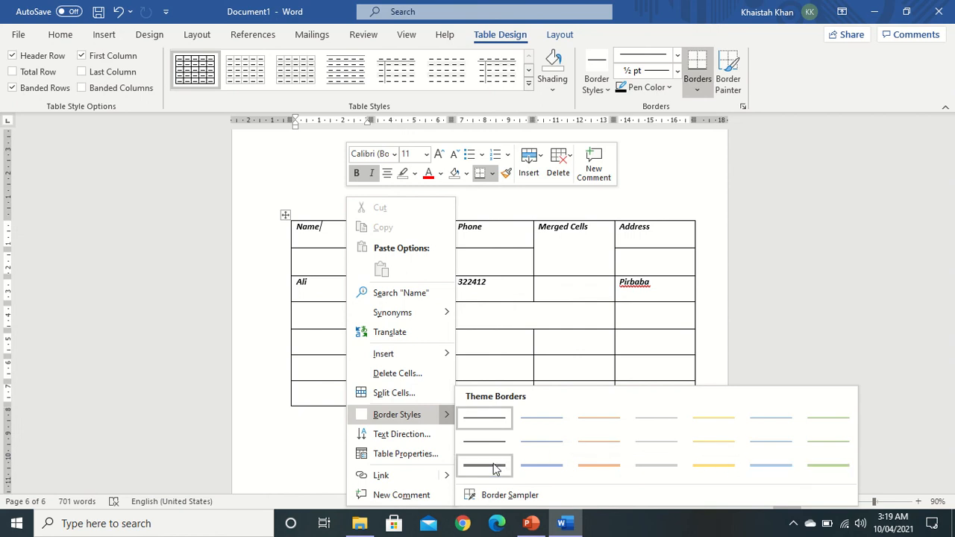
pyautogui.click(538, 466)
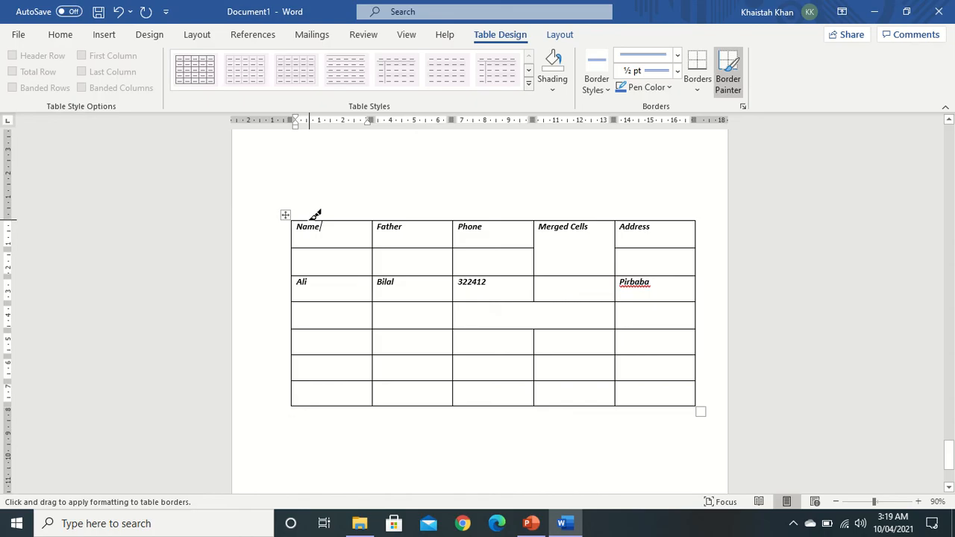
# Step: Paint blue borders across the header tops, under the Ali row, and down both column lines
pyautogui.moveTo(316, 216); pyautogui.dragTo(377, 223)
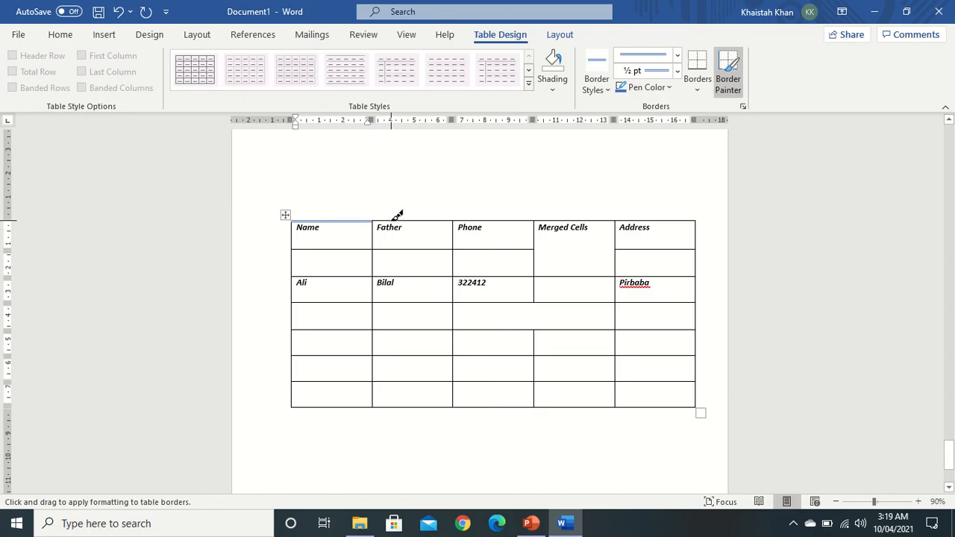
pyautogui.click(394, 219)
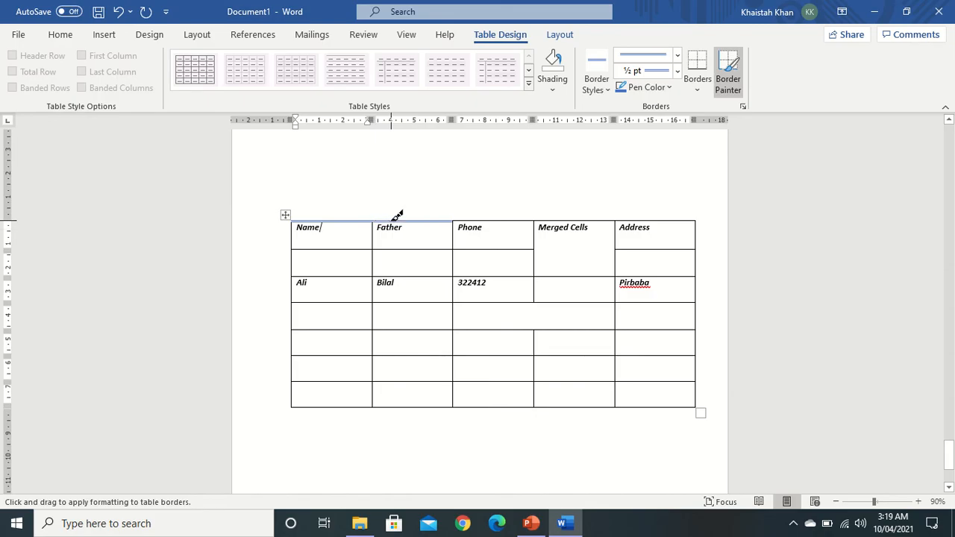
pyautogui.click(475, 220)
pyautogui.click(566, 220)
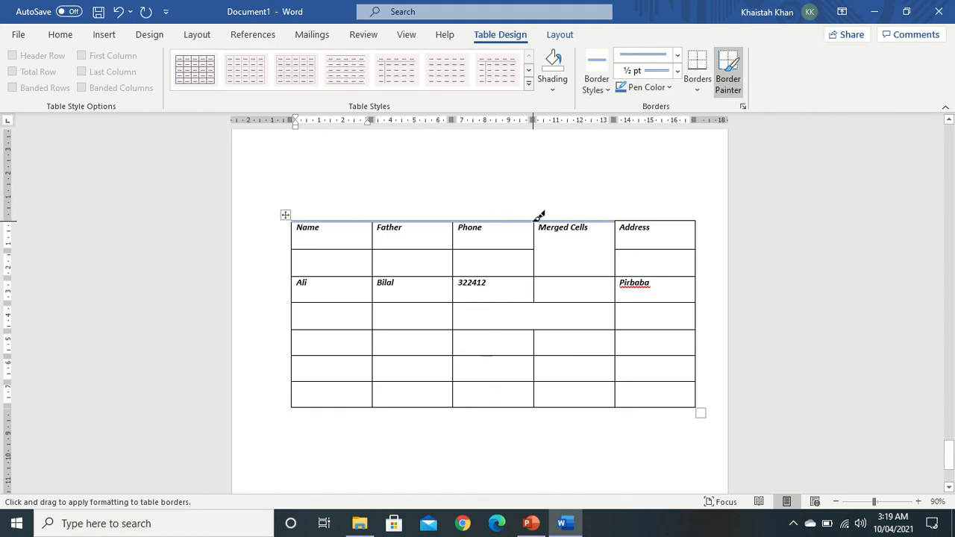
pyautogui.moveTo(538, 217); pyautogui.dragTo(532, 388)
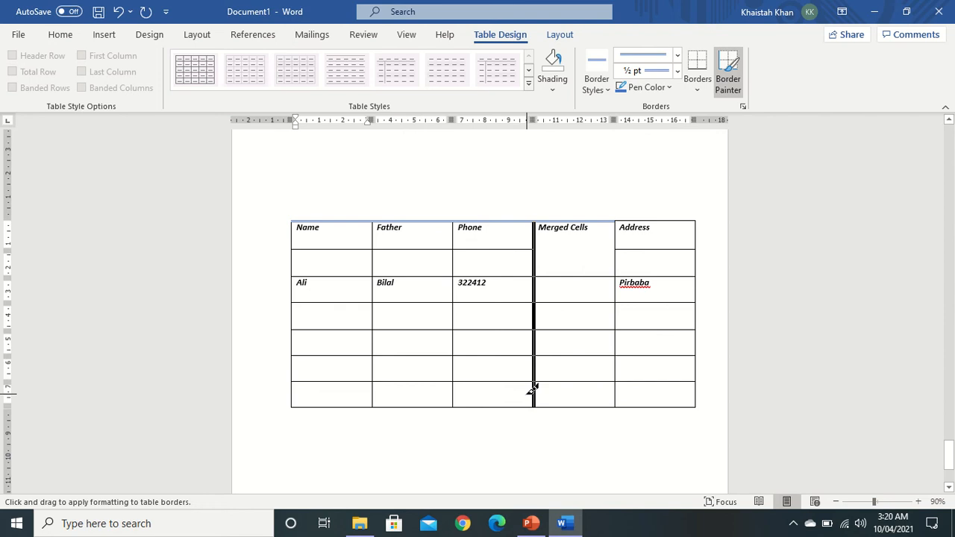
pyautogui.moveTo(532, 389); pyautogui.dragTo(532, 389)
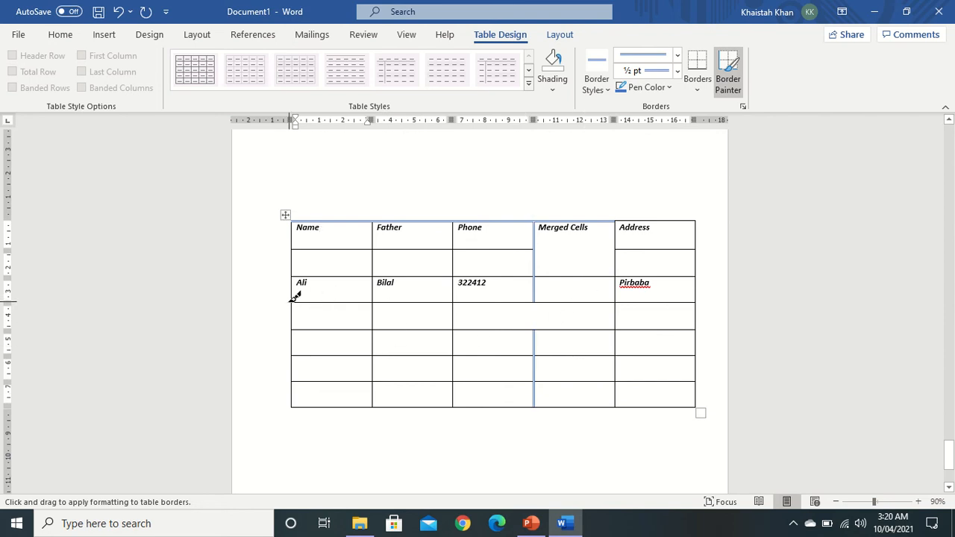
pyautogui.moveTo(341, 298); pyautogui.dragTo(667, 284)
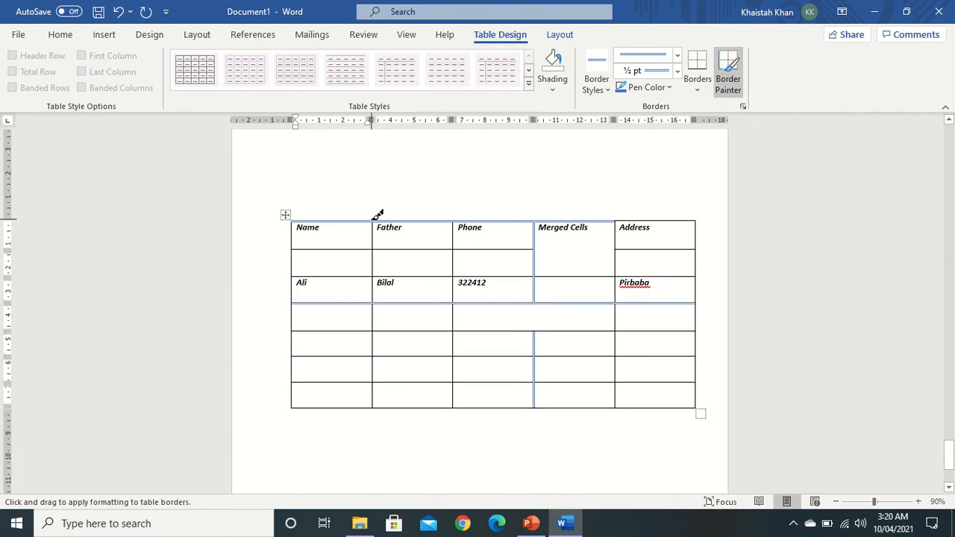
pyautogui.moveTo(377, 215); pyautogui.dragTo(379, 388)
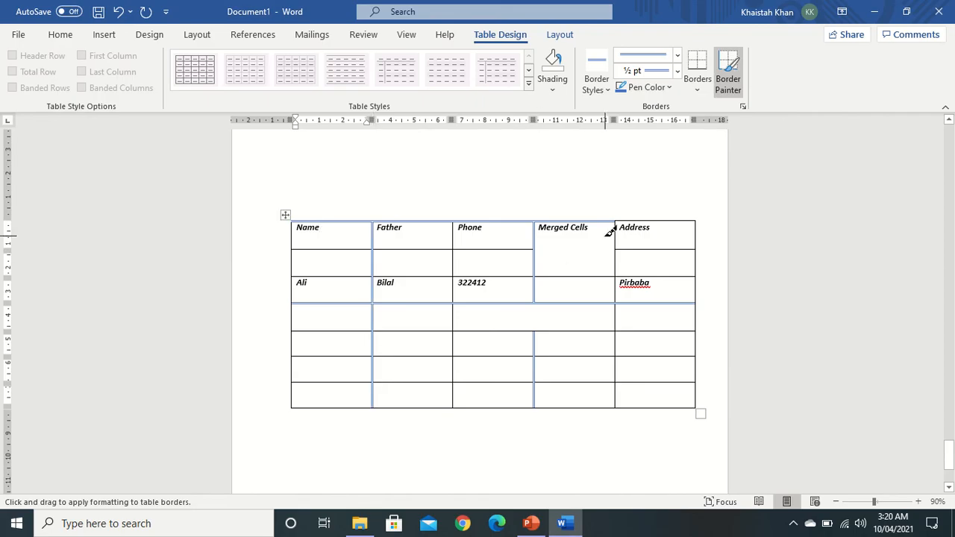
# Step: Switch the pen colour to purple and paint the table's left edge
pyautogui.click(669, 88)
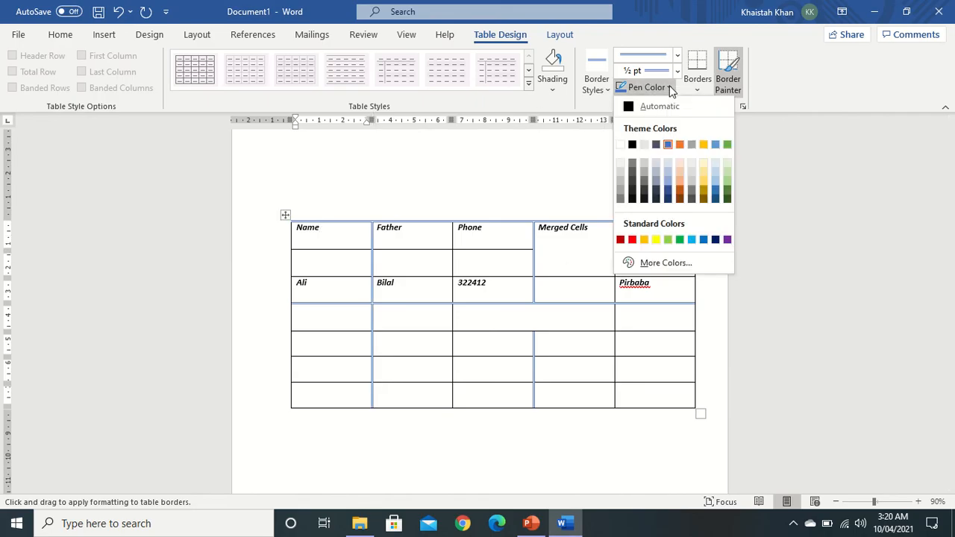
pyautogui.click(726, 240)
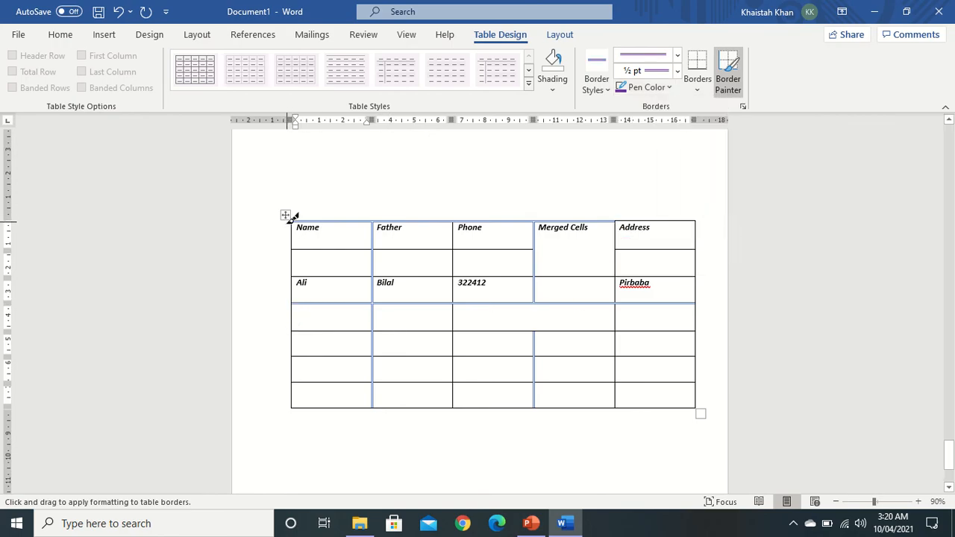
pyautogui.moveTo(296, 217)
pyautogui.mouseDown()
pyautogui.moveTo(313, 385)
pyautogui.moveTo(292, 390)
pyautogui.mouseUp()
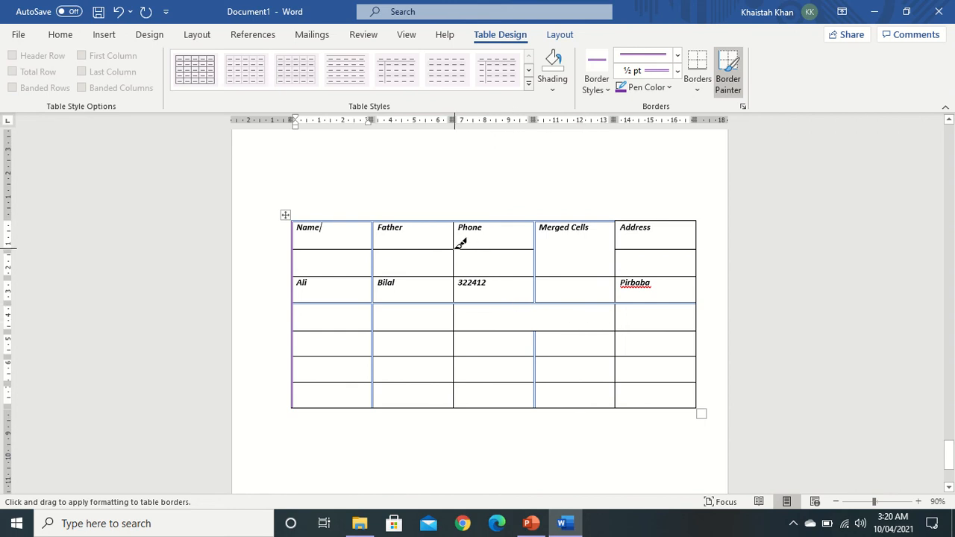
# Step: Try dragging diagonal lines across the cell below Phone and the Name-column cell
pyautogui.moveTo(456, 249); pyautogui.dragTo(535, 275)
pyautogui.moveTo(456, 249); pyautogui.dragTo(536, 275)
pyautogui.moveTo(294, 247); pyautogui.dragTo(373, 276)
pyautogui.moveTo(295, 249)
pyautogui.mouseDown()
pyautogui.moveTo(375, 274)
pyautogui.moveTo(375, 252)
pyautogui.moveTo(369, 273)
pyautogui.moveTo(377, 271)
pyautogui.mouseUp()
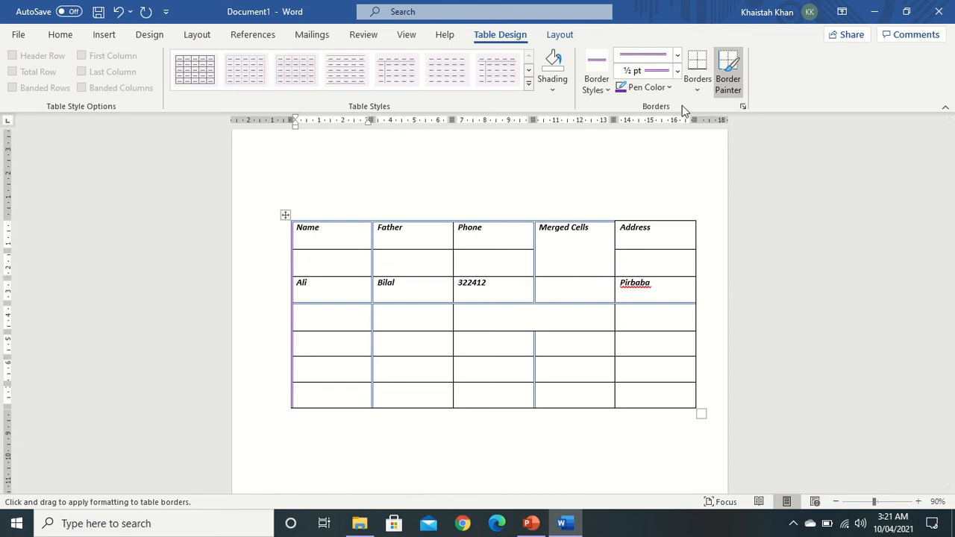
pyautogui.click(697, 91)
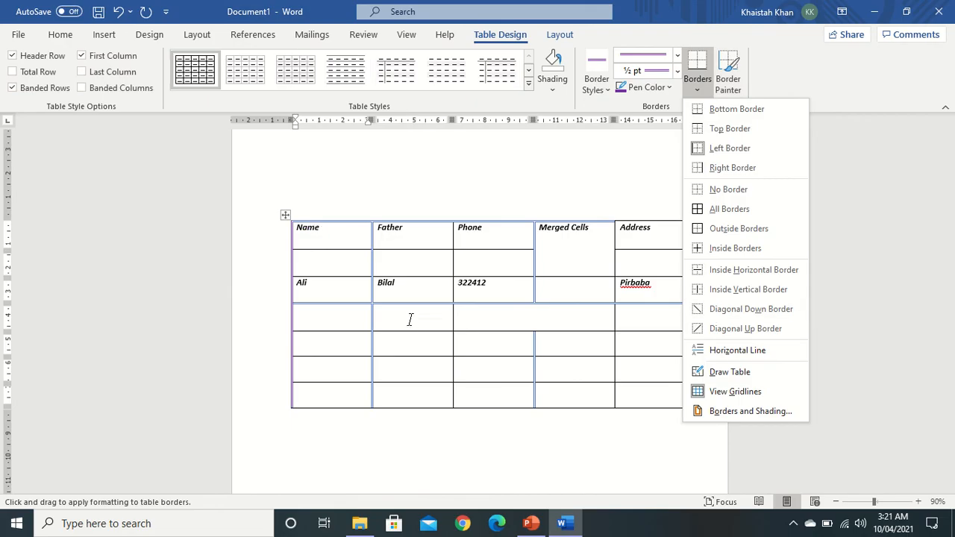
# Step: Add a purple bottom border to the current cell and a top border below Father
pyautogui.click(334, 257)
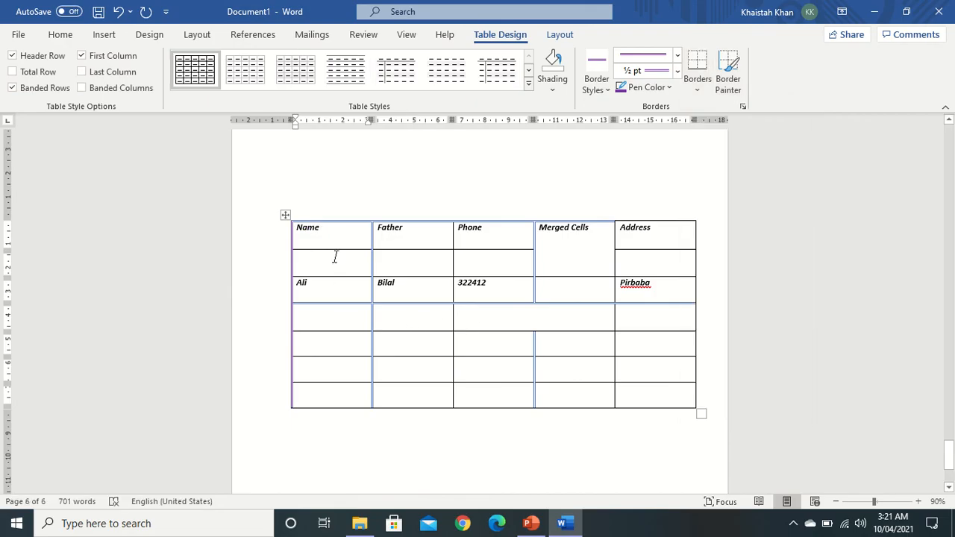
pyautogui.click(698, 91)
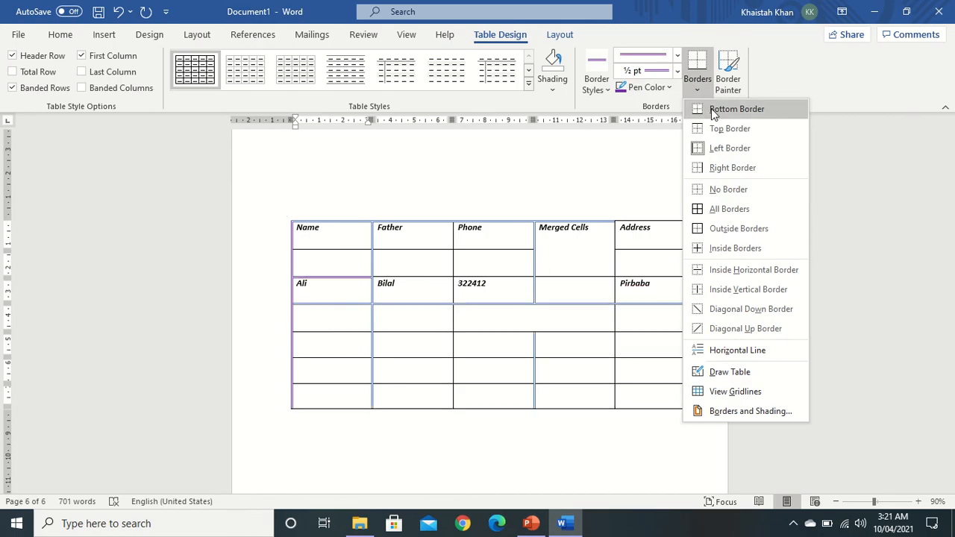
pyautogui.click(711, 109)
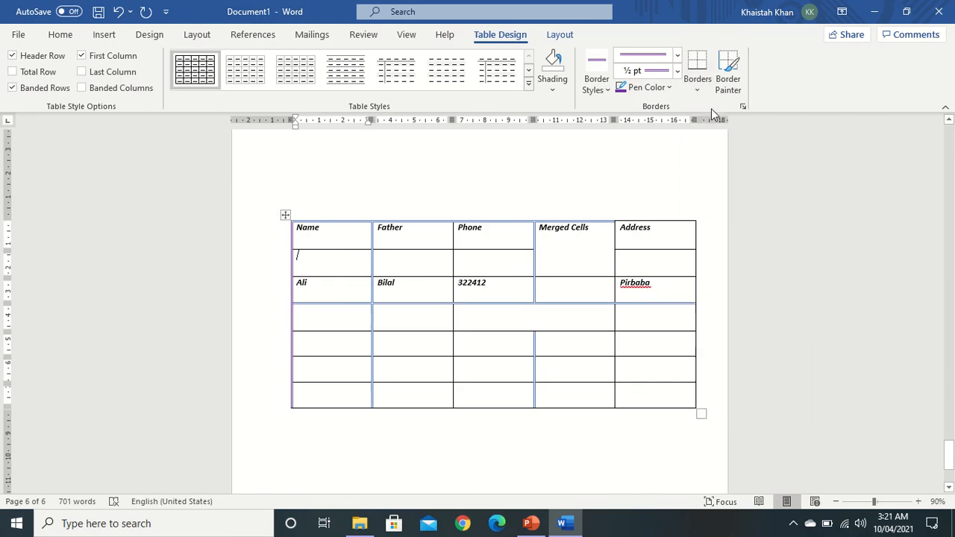
pyautogui.click(423, 259)
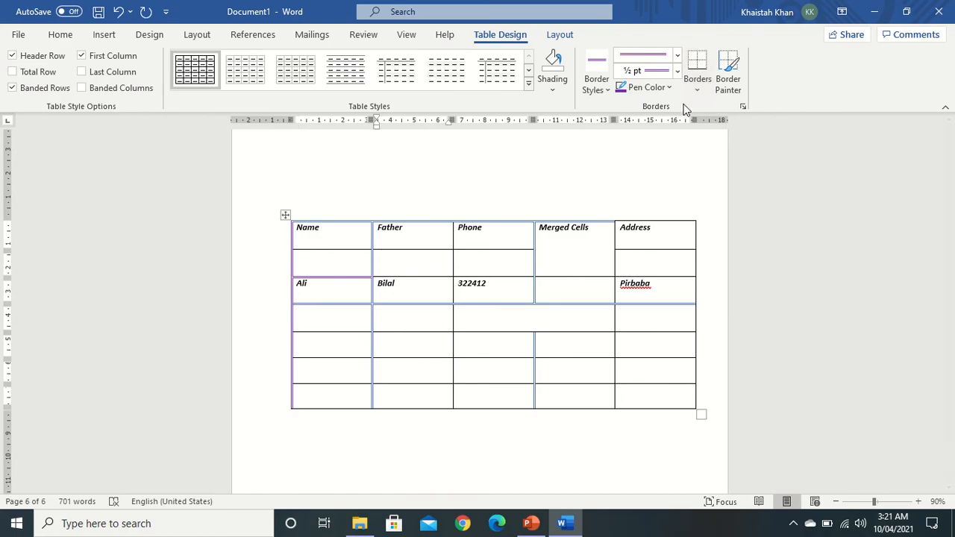
pyautogui.click(699, 89)
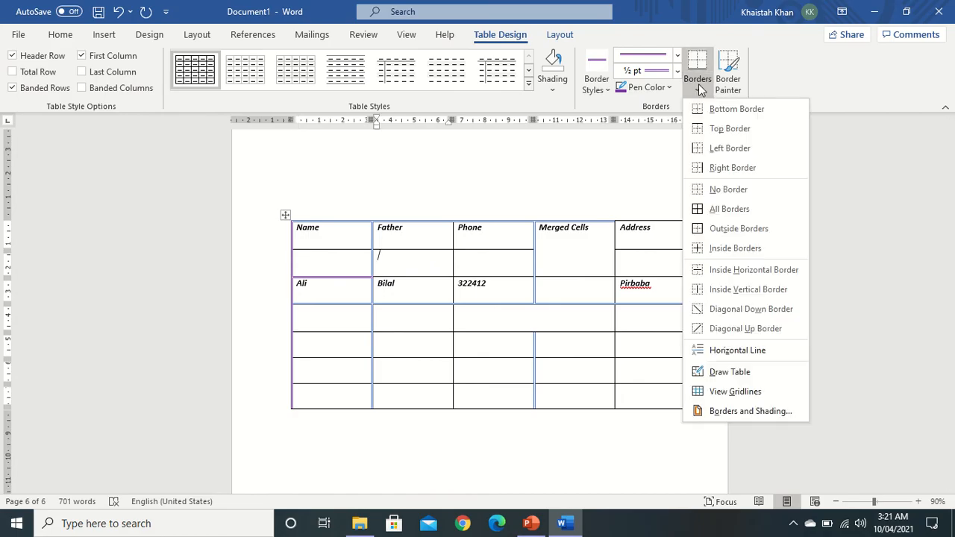
pyautogui.click(722, 129)
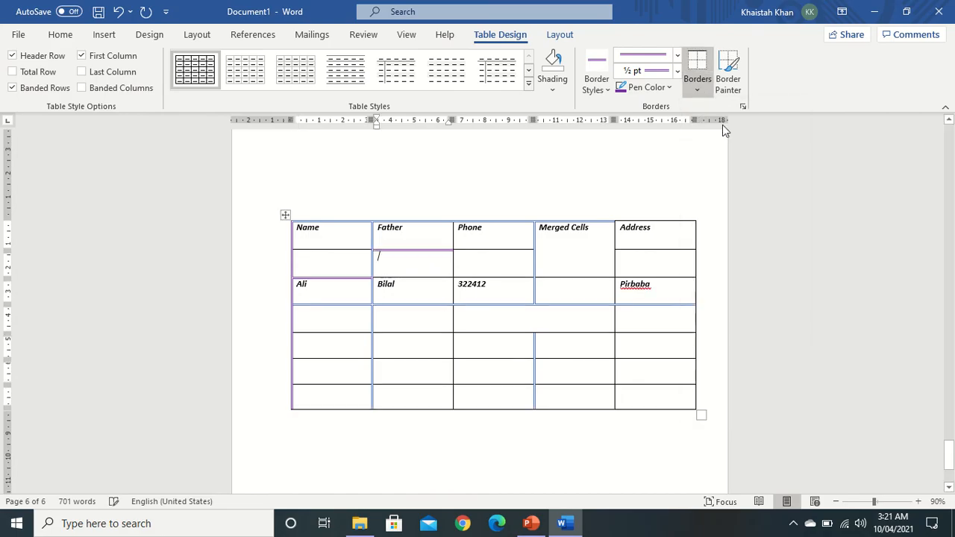
# Step: Apply Diagonal Down Border to the empty Phone cell and Diagonal Up Border to the empty Address cell
pyautogui.click(509, 268)
pyautogui.click(688, 89)
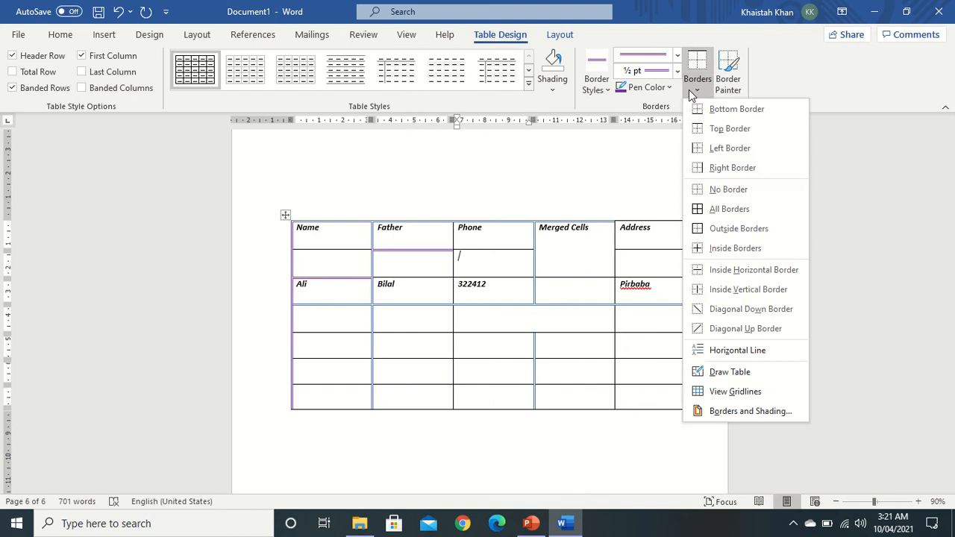
pyautogui.click(716, 308)
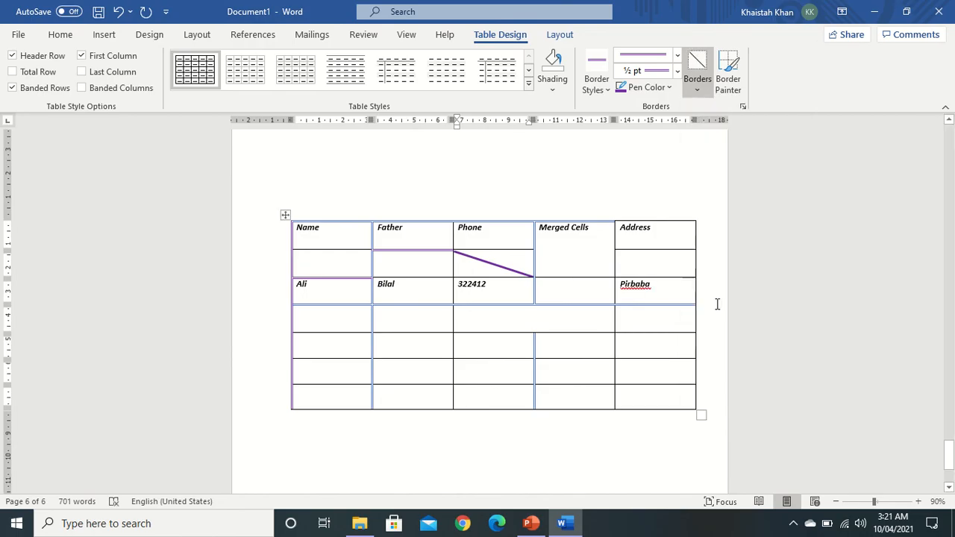
pyautogui.click(632, 259)
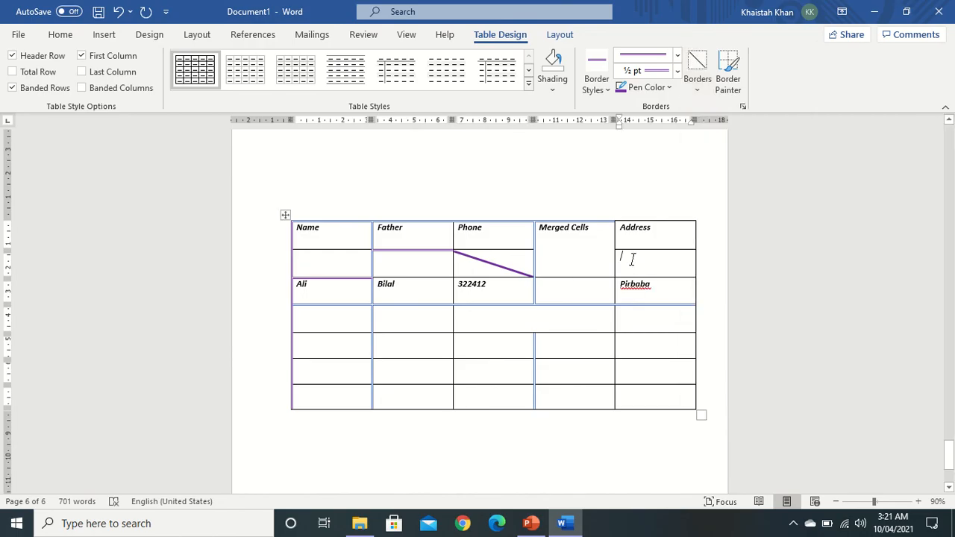
pyautogui.click(695, 94)
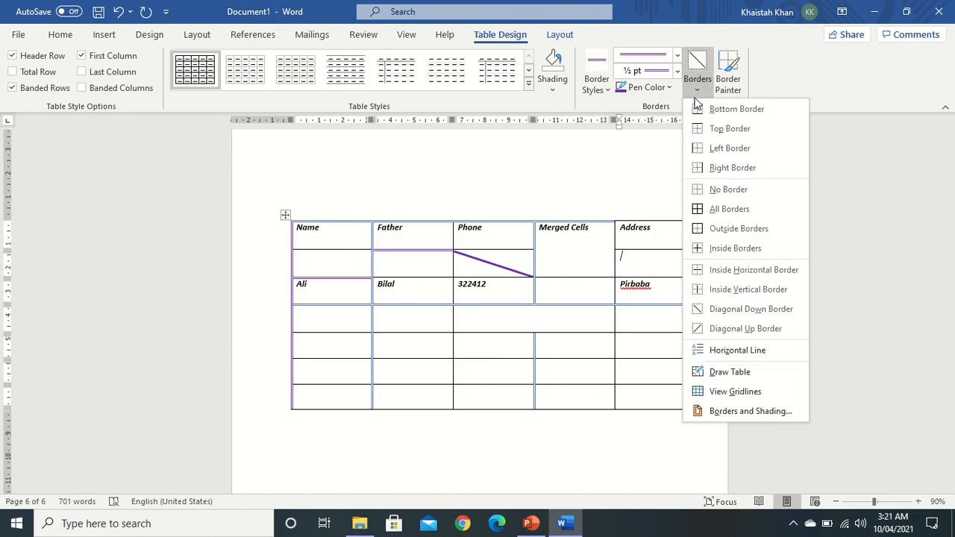
pyautogui.click(730, 330)
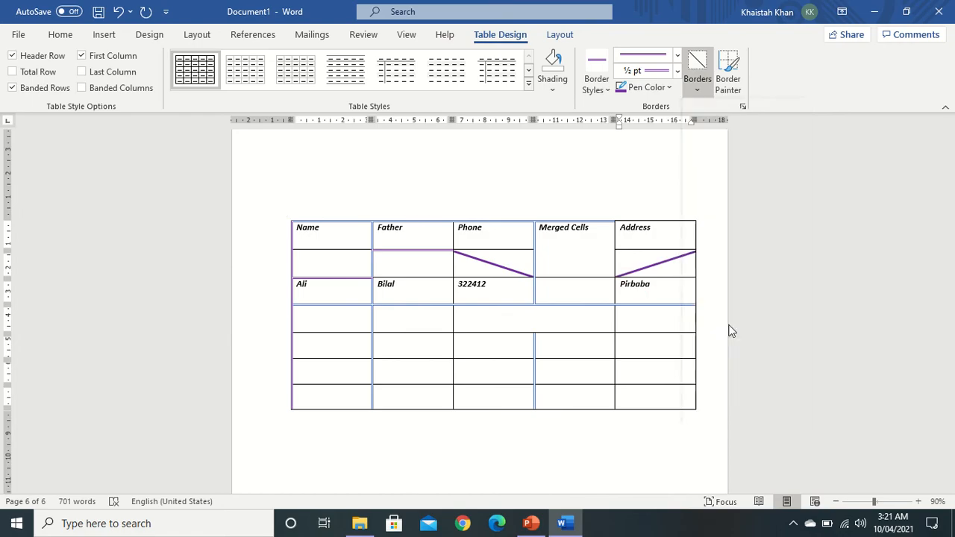
pyautogui.click(584, 365)
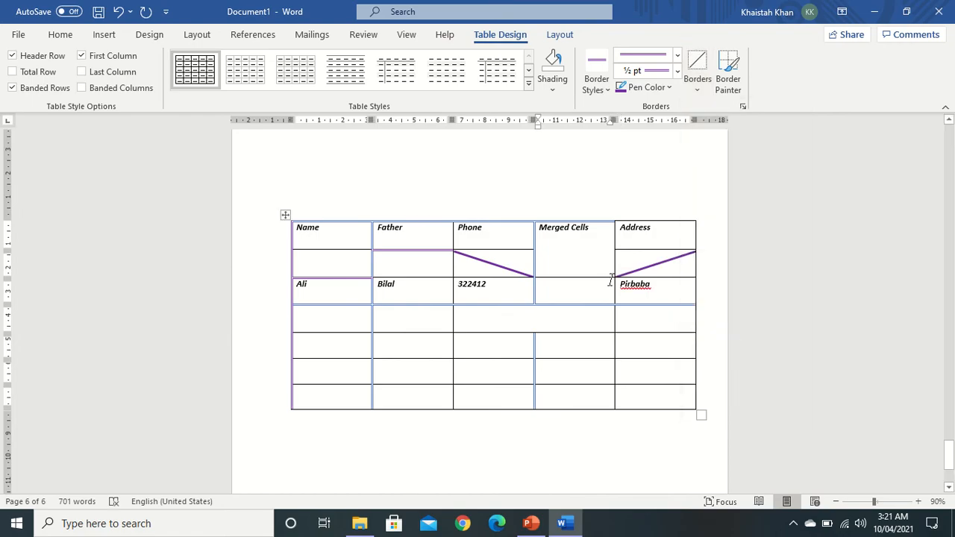
# Step: Set the border pen to a thick 3 pt line in dark green
pyautogui.click(608, 90)
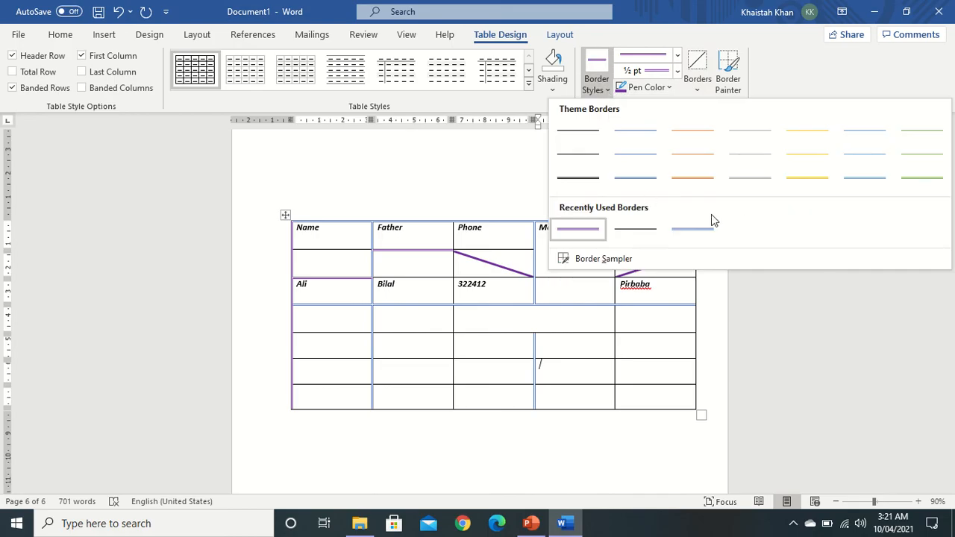
pyautogui.click(677, 56)
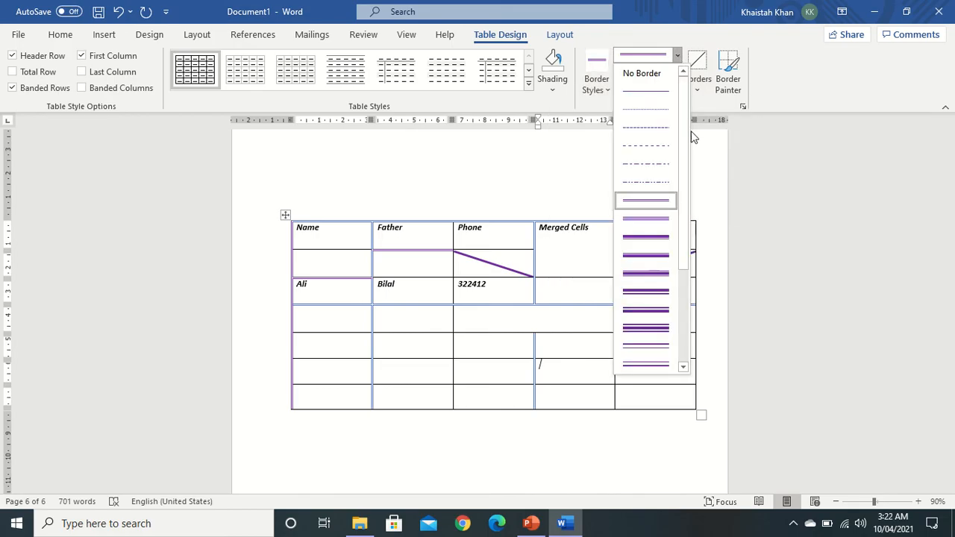
pyautogui.moveTo(686, 138); pyautogui.dragTo(687, 264)
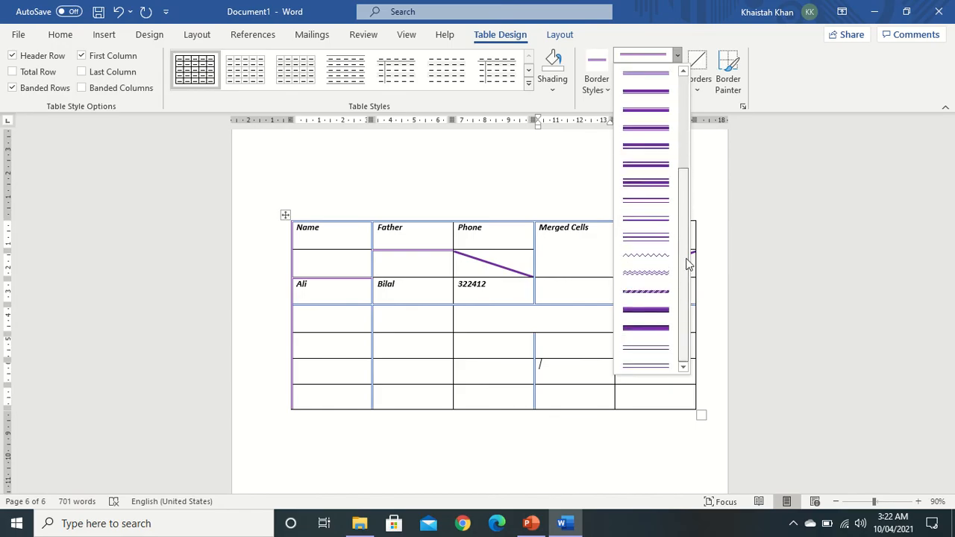
pyautogui.click(648, 318)
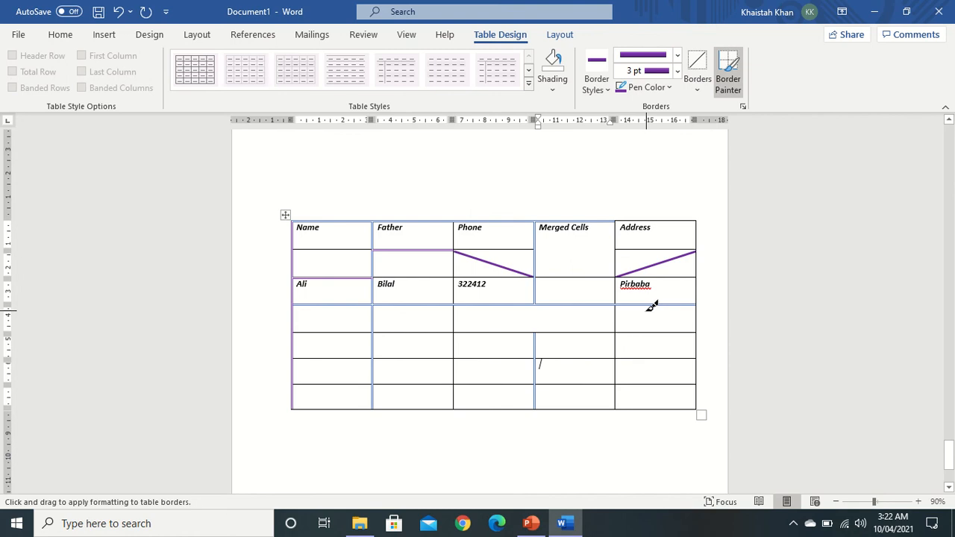
pyautogui.click(669, 87)
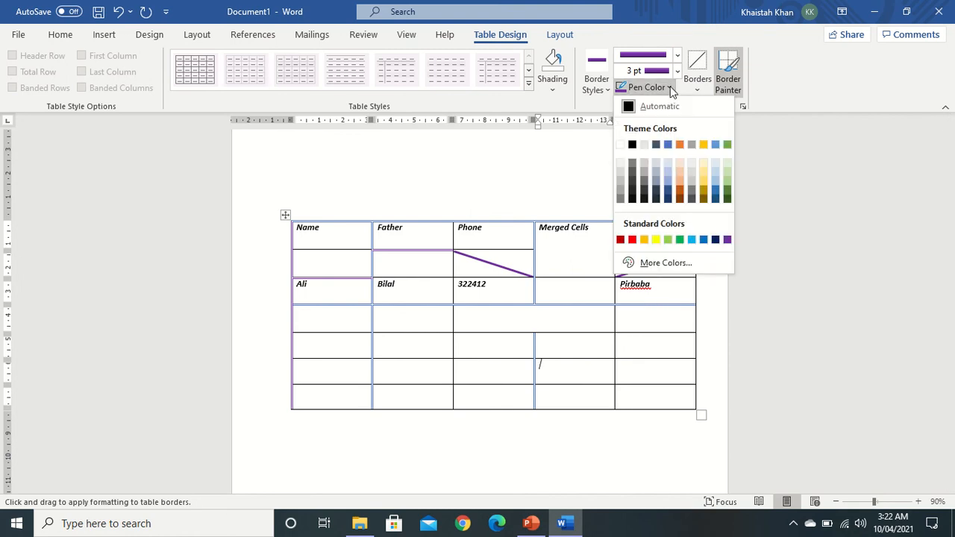
pyautogui.click(727, 199)
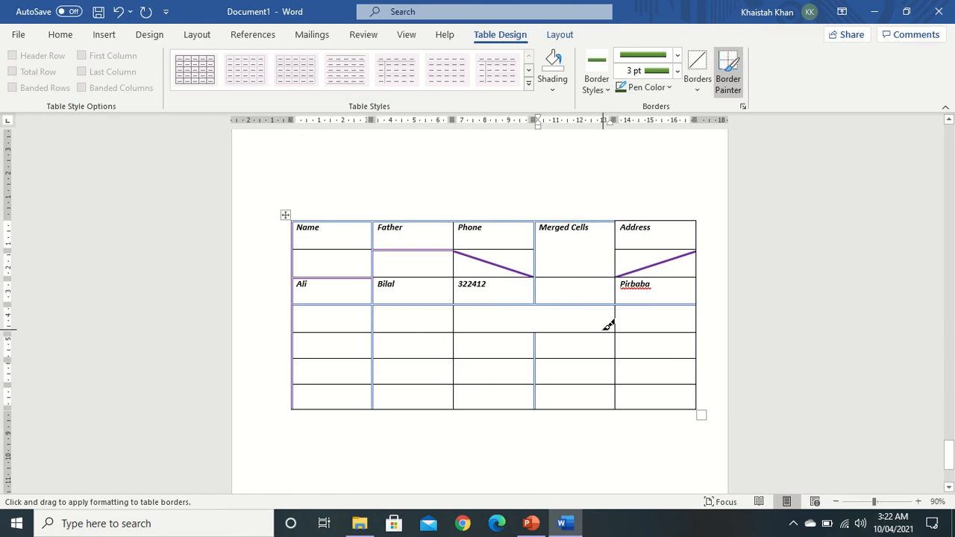
# Step: Paint the thick green border down the Address column's left edge and across its top
pyautogui.moveTo(616, 220); pyautogui.dragTo(629, 401)
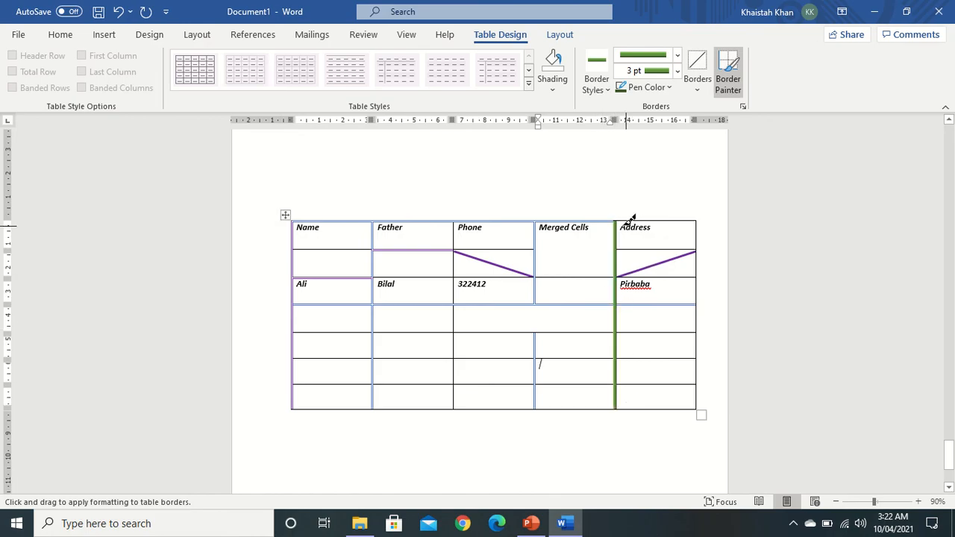
pyautogui.moveTo(622, 213); pyautogui.dragTo(686, 208)
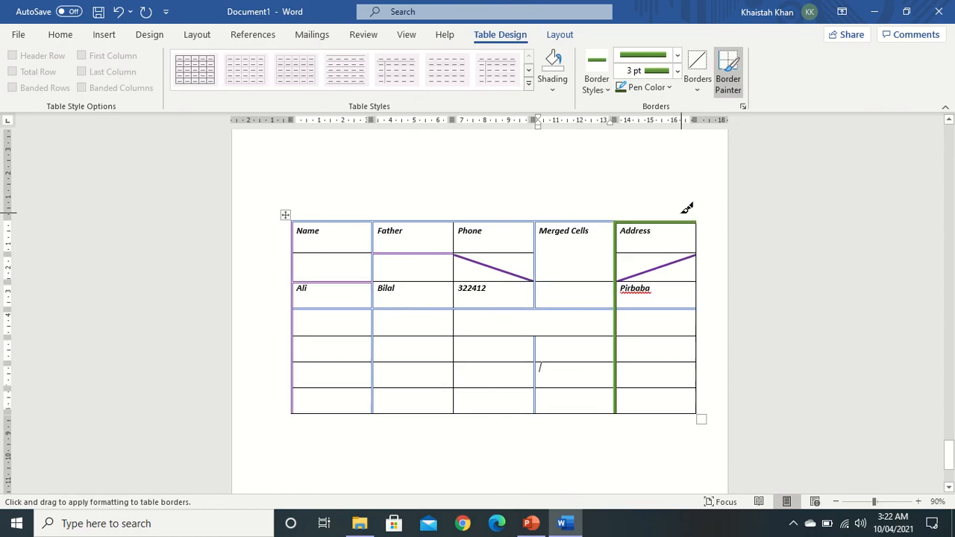
pyautogui.click(677, 56)
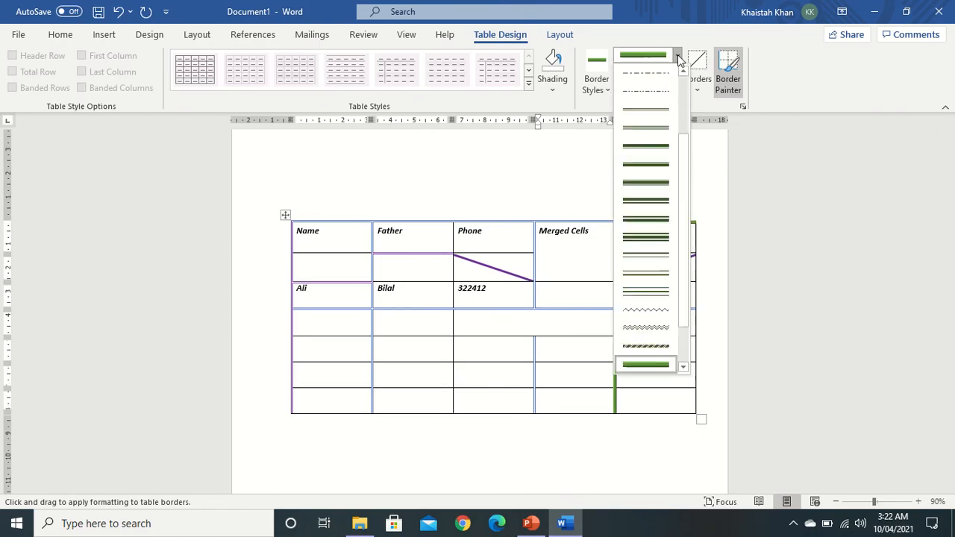
# Step: Paint 1 pt double-line borders across the lower rows' top and between their first two columns
pyautogui.click(647, 237)
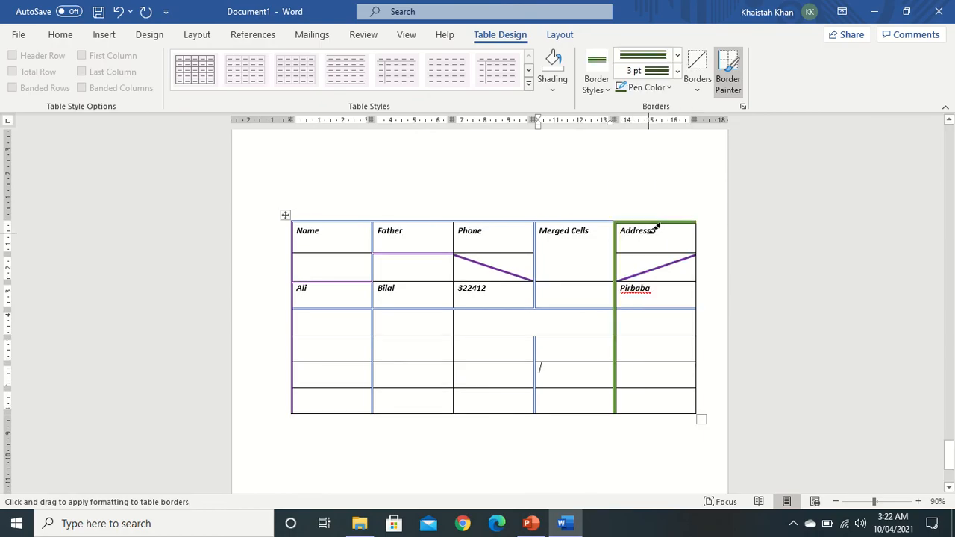
pyautogui.click(677, 71)
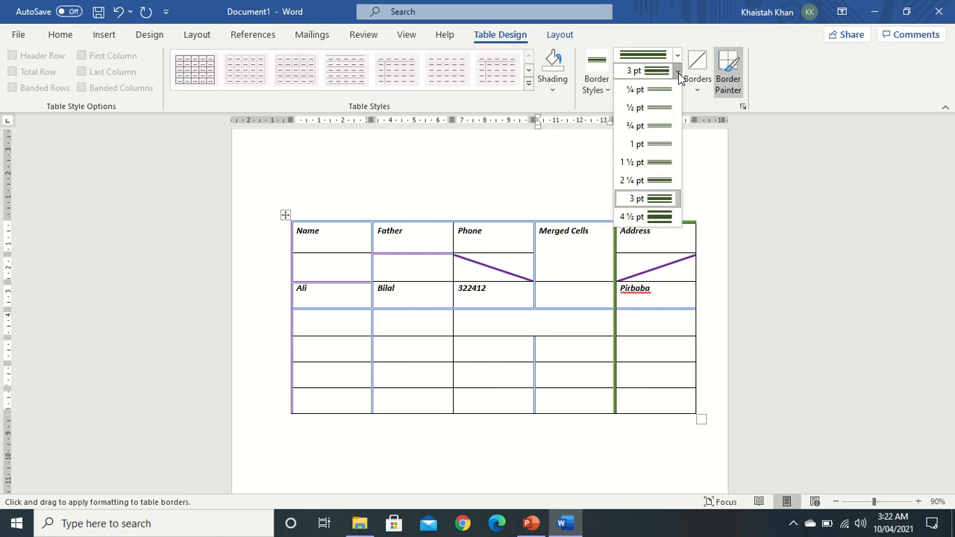
pyautogui.click(662, 145)
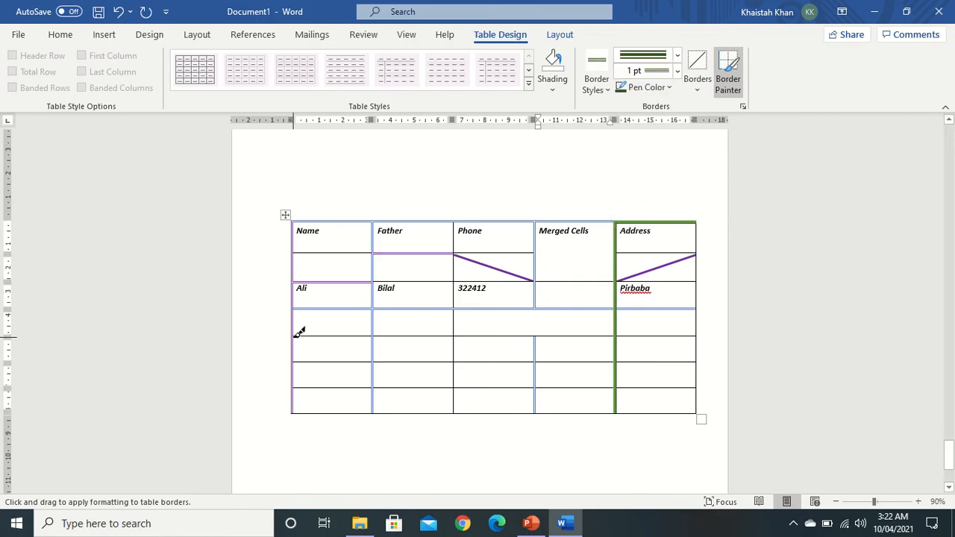
pyautogui.moveTo(299, 331)
pyautogui.mouseDown()
pyautogui.moveTo(527, 309)
pyautogui.moveTo(545, 326)
pyautogui.mouseUp()
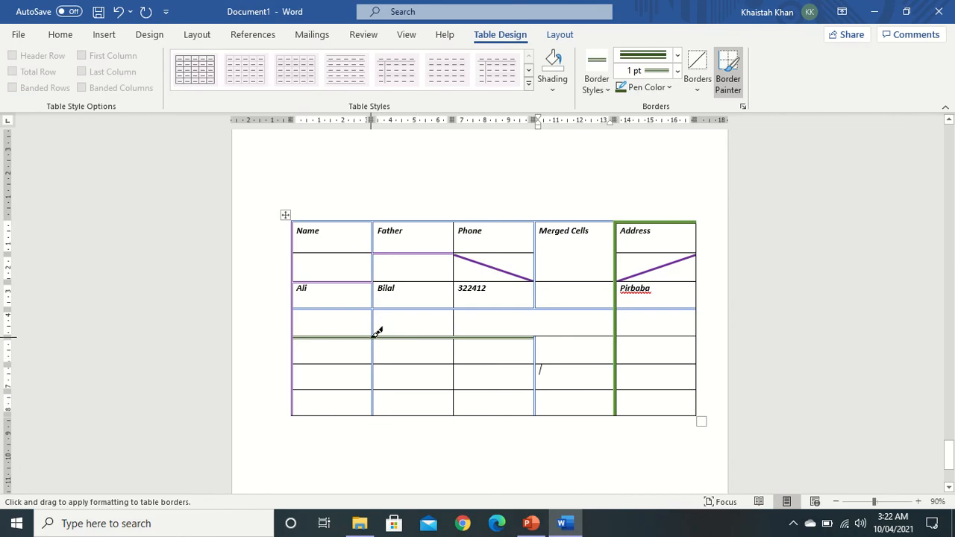
pyautogui.moveTo(375, 334); pyautogui.dragTo(378, 417)
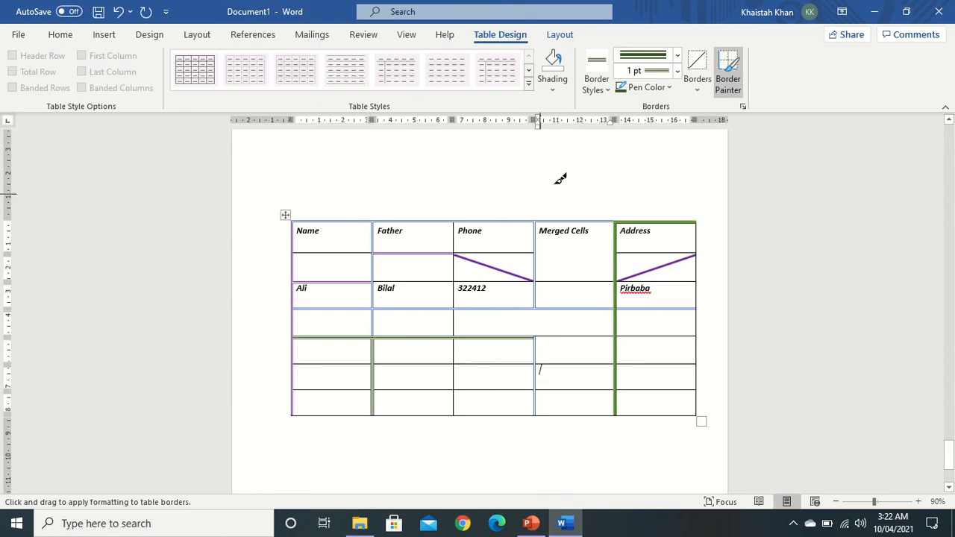
# Step: Turn off Border Painter and move the caret out of the table
pyautogui.click(697, 92)
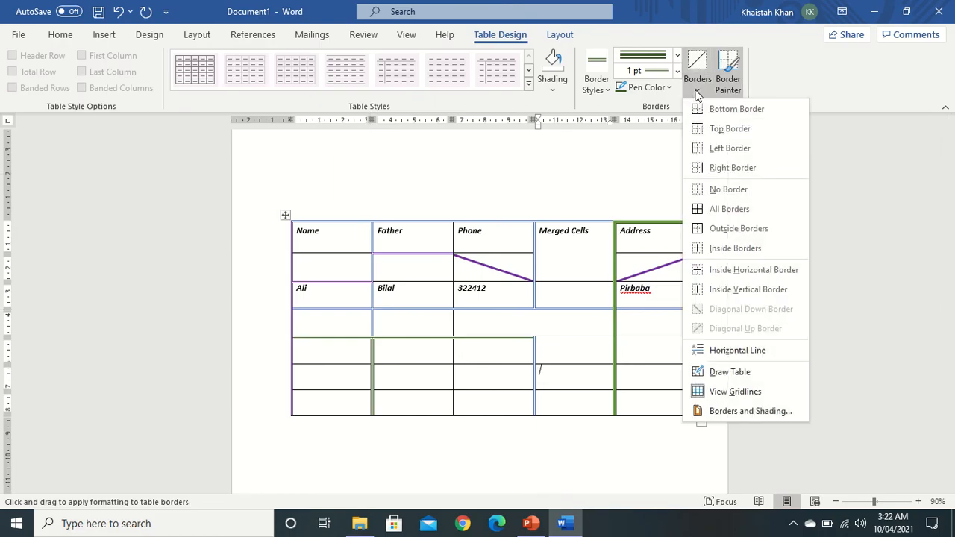
pyautogui.click(571, 208)
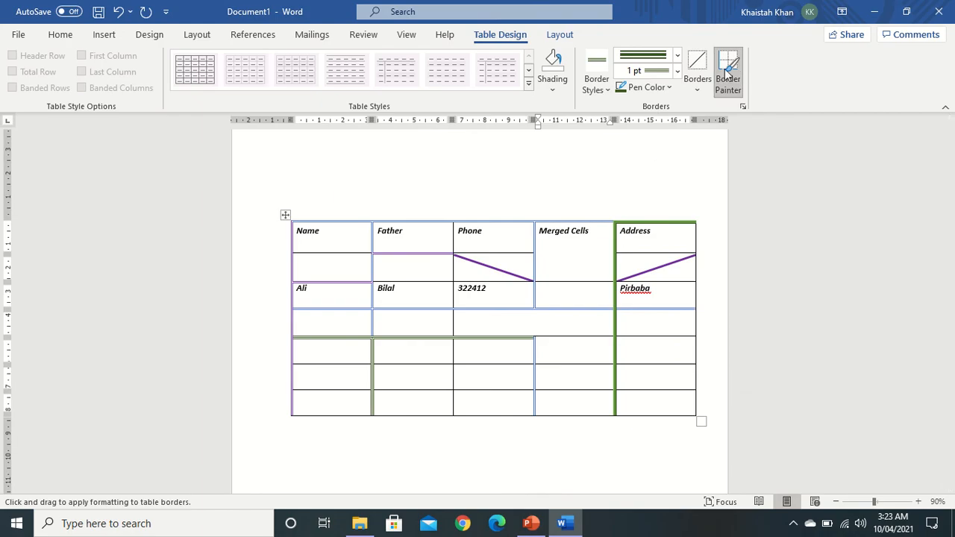
pyautogui.click(539, 369)
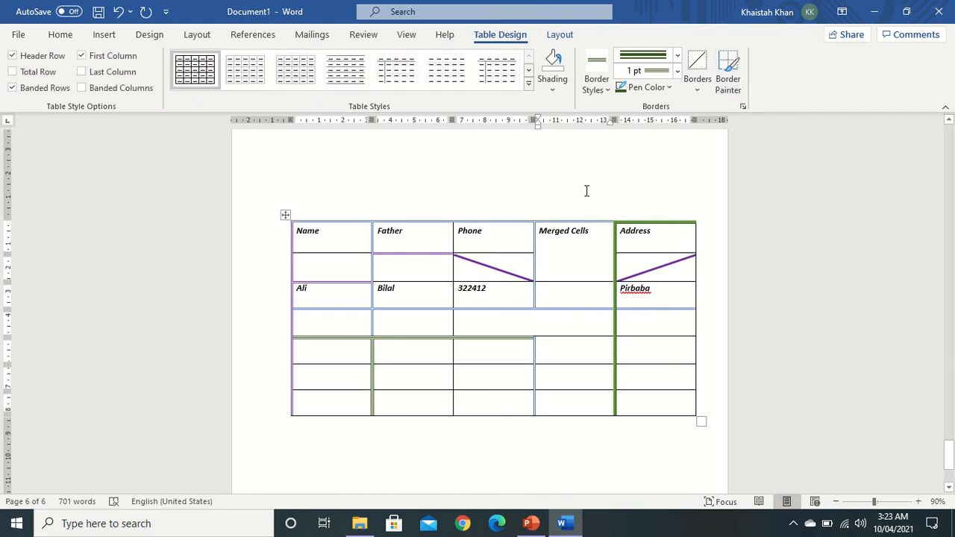
pyautogui.click(410, 399)
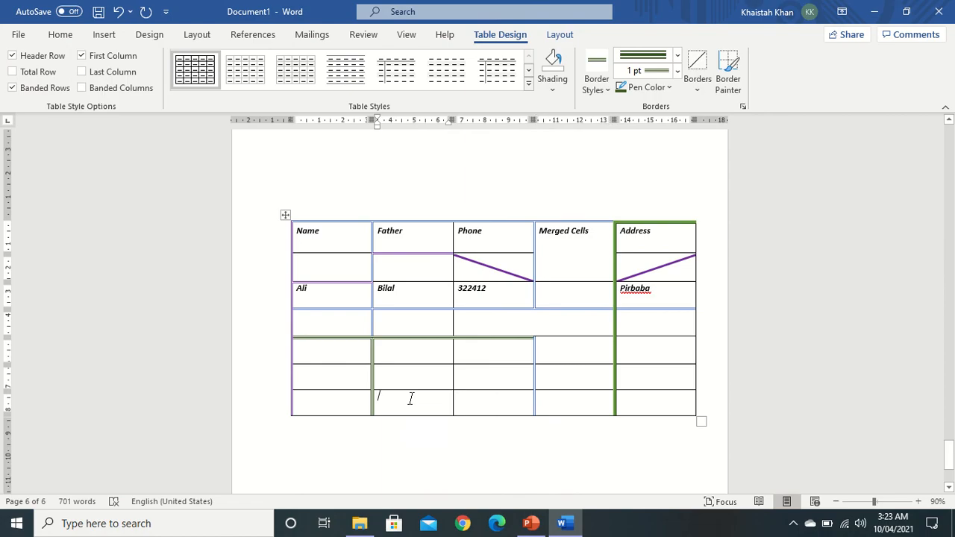
pyautogui.click(409, 440)
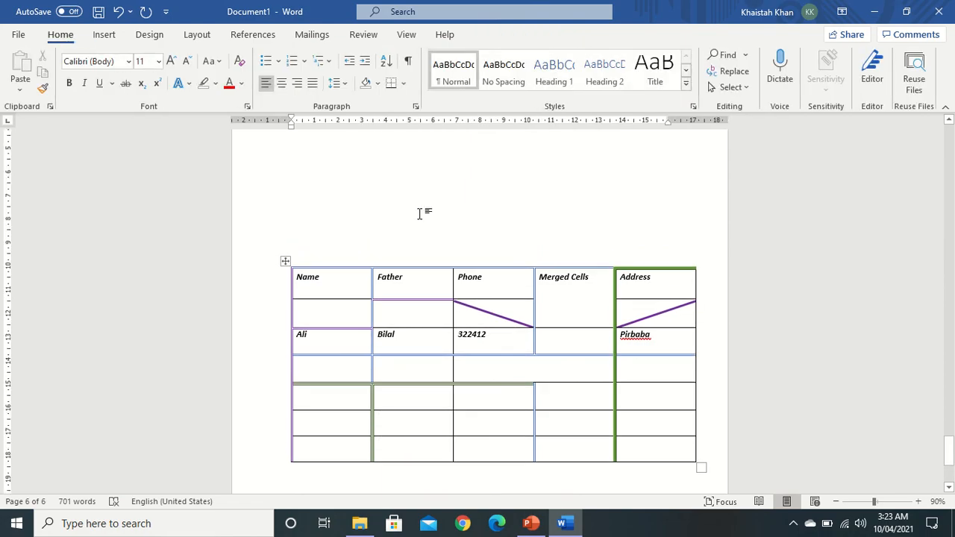
# Step: Select the whole empty 10-column table on page 6 and bring up Table Design
pyautogui.press('Up')
pyautogui.press('Up')
pyautogui.press('Up')
pyautogui.press('Up')
pyautogui.press('Up')
pyautogui.press('Up')
pyautogui.press('Up')
pyautogui.press('Up')
pyautogui.press('Up')
pyautogui.press('Up')
pyautogui.press('Up')
pyautogui.press('Up')
pyautogui.press('Up')
pyautogui.press('Up')
pyautogui.press('Up')
pyautogui.press('Up')
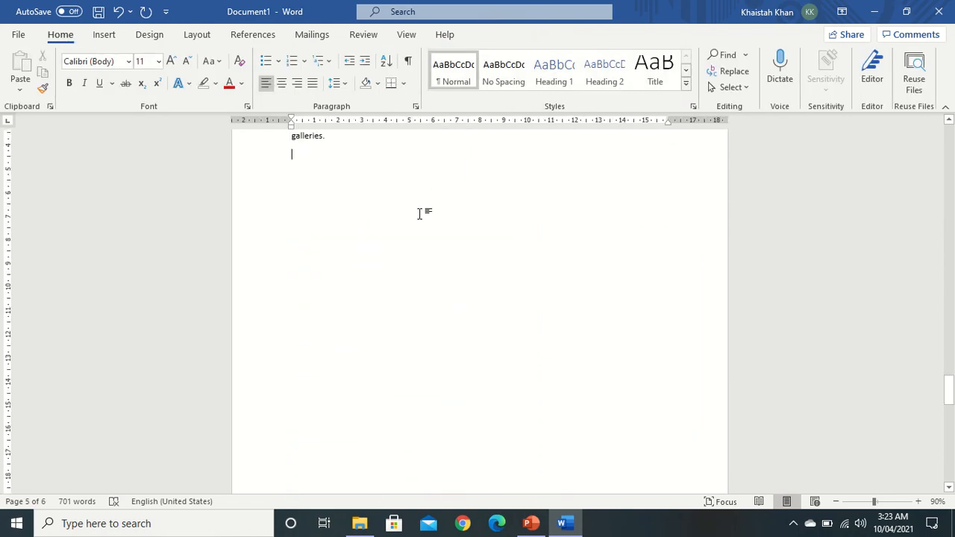
pyautogui.press('Down')
pyautogui.press('Down')
pyautogui.press('Down')
pyautogui.press('Down')
pyautogui.press('Down')
pyautogui.press('Down')
pyautogui.press('Down')
pyautogui.press('Down')
pyautogui.press('Down')
pyautogui.press('Down')
pyautogui.press('Down')
pyautogui.press('Down')
pyautogui.press('Down')
pyautogui.press('Down')
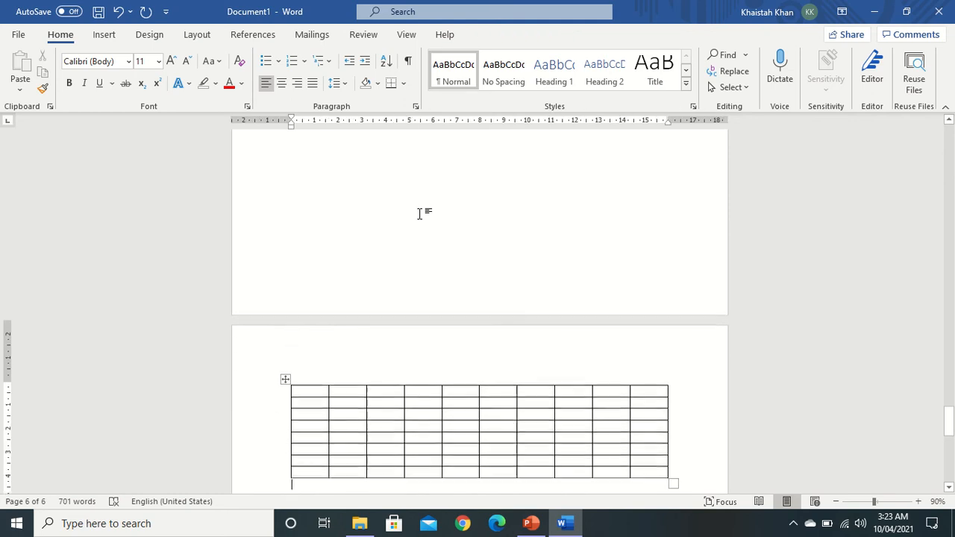
pyautogui.click(338, 392)
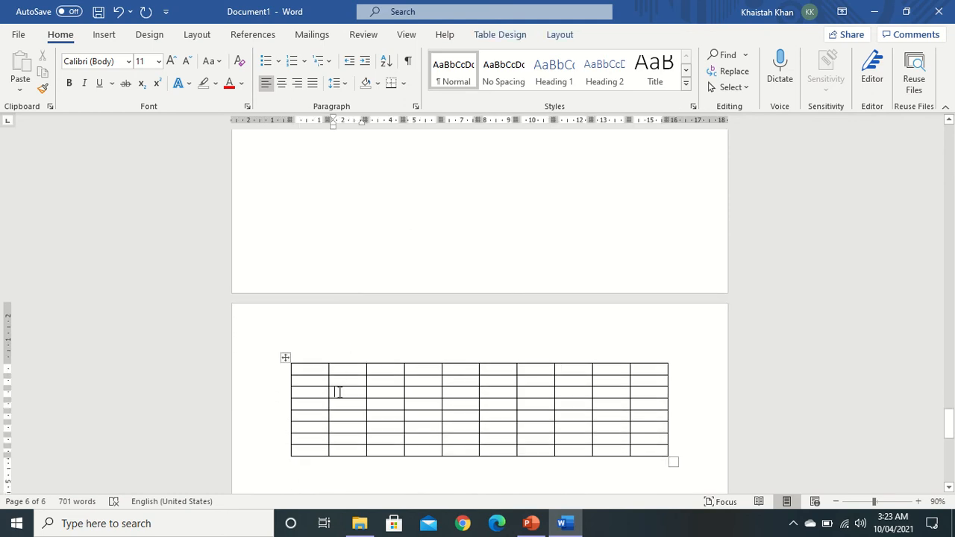
pyautogui.click(285, 358)
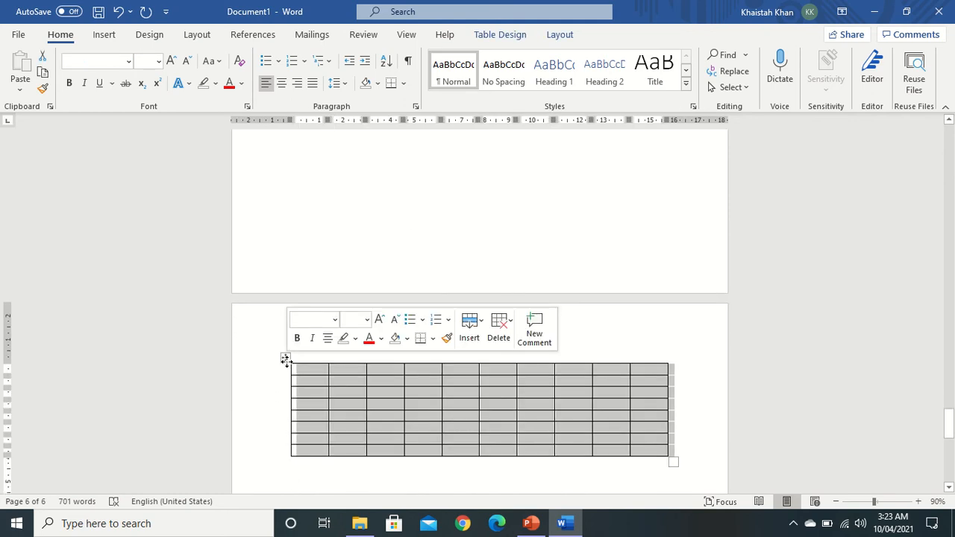
pyautogui.click(500, 35)
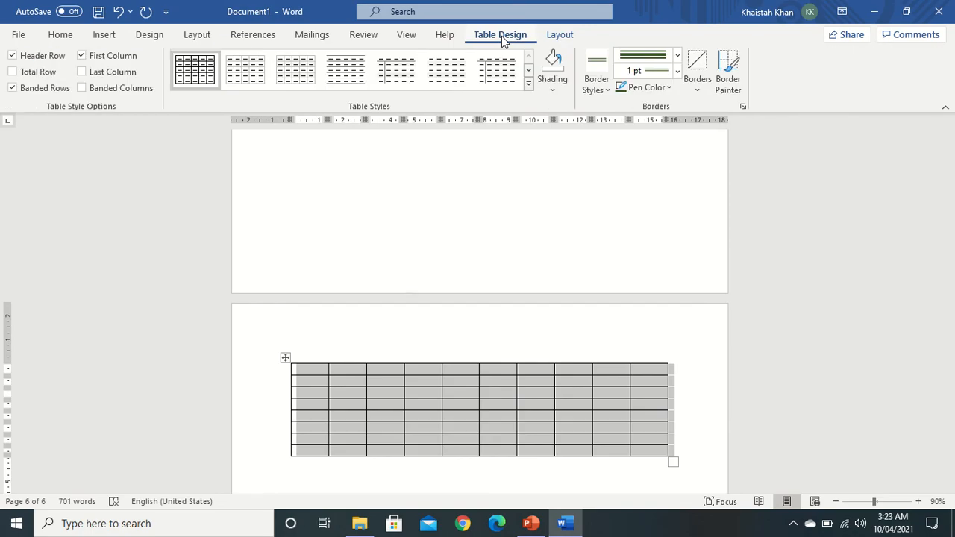
# Step: Apply Grid Table 5 Dark - Accent 5 and type the A1, A2 header labels
pyautogui.click(529, 84)
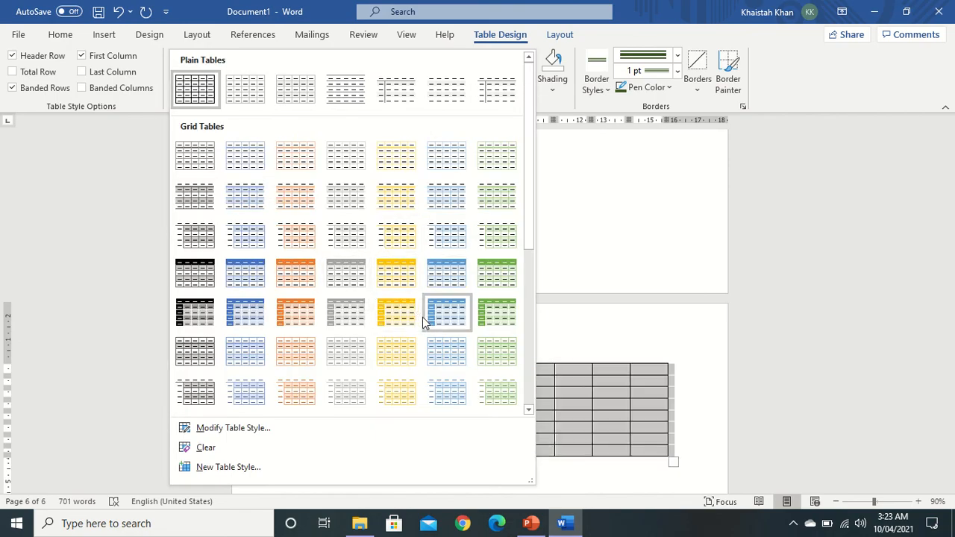
pyautogui.click(443, 319)
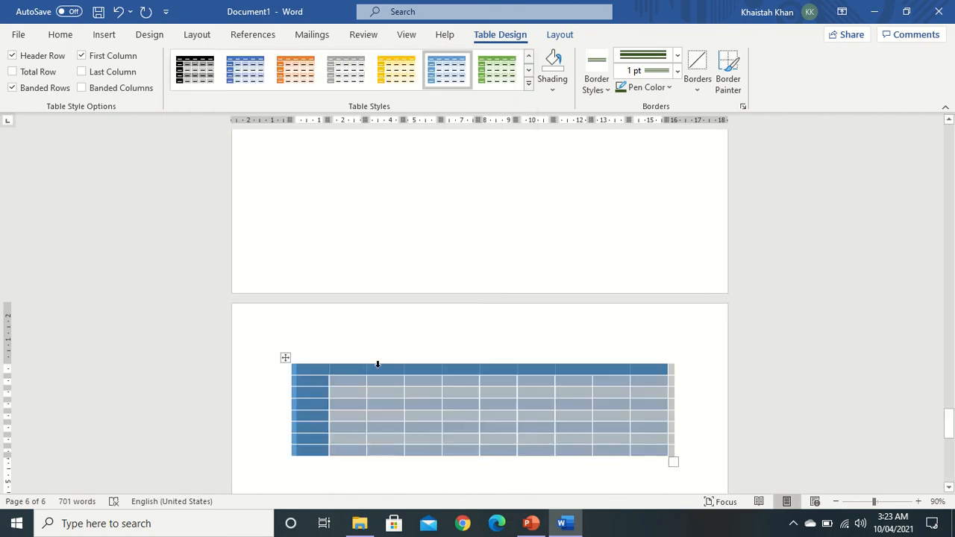
pyautogui.click(318, 372)
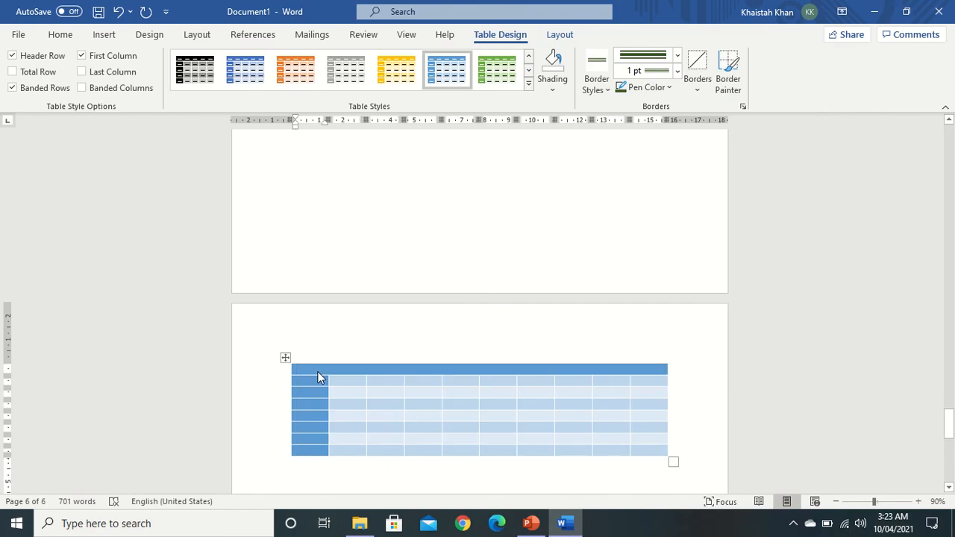
pyautogui.write('A1')
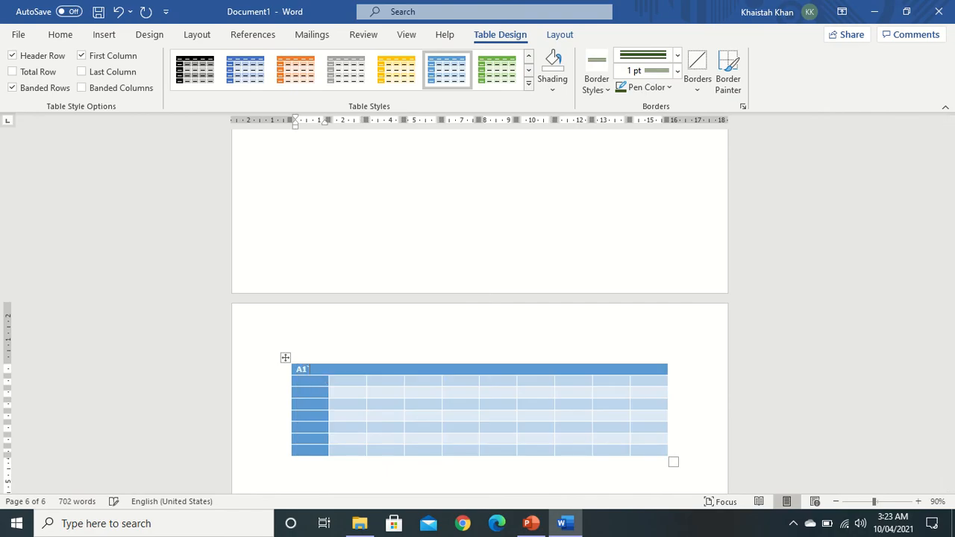
pyautogui.press('Tab')
pyautogui.press('XF86AudioLowerVolume')
pyautogui.write('Aw')
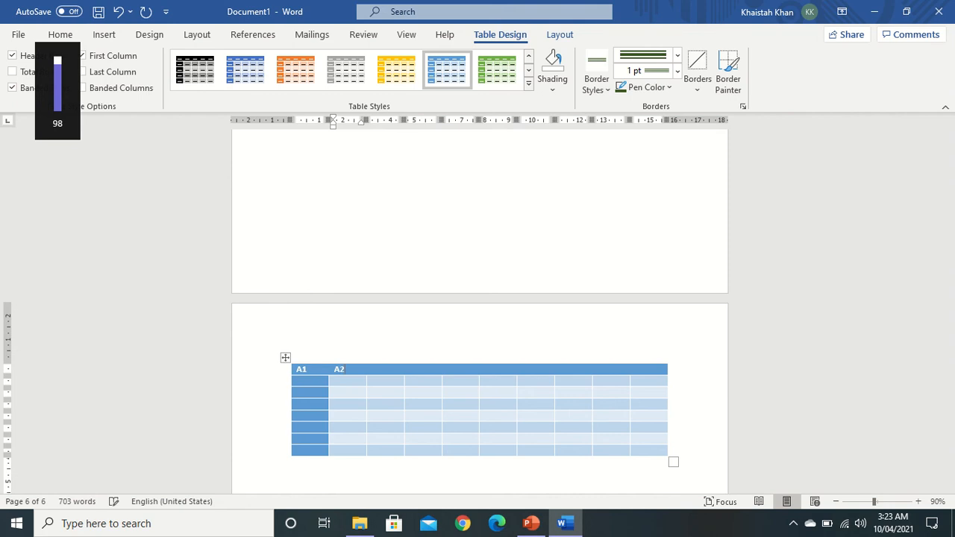
pyautogui.press('Tab')
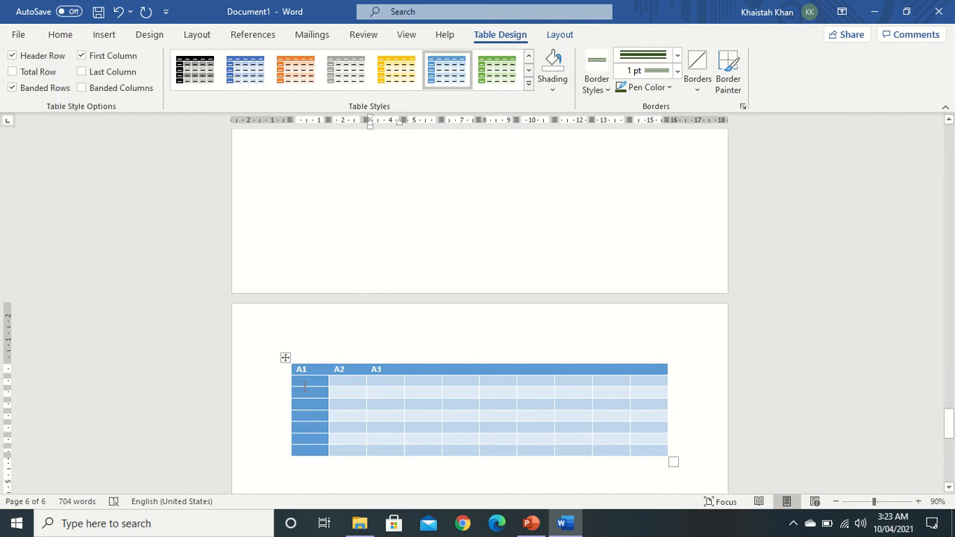
# Step: Restyle the table green, then settle on the grey table style
pyautogui.click(306, 384)
pyautogui.click(484, 74)
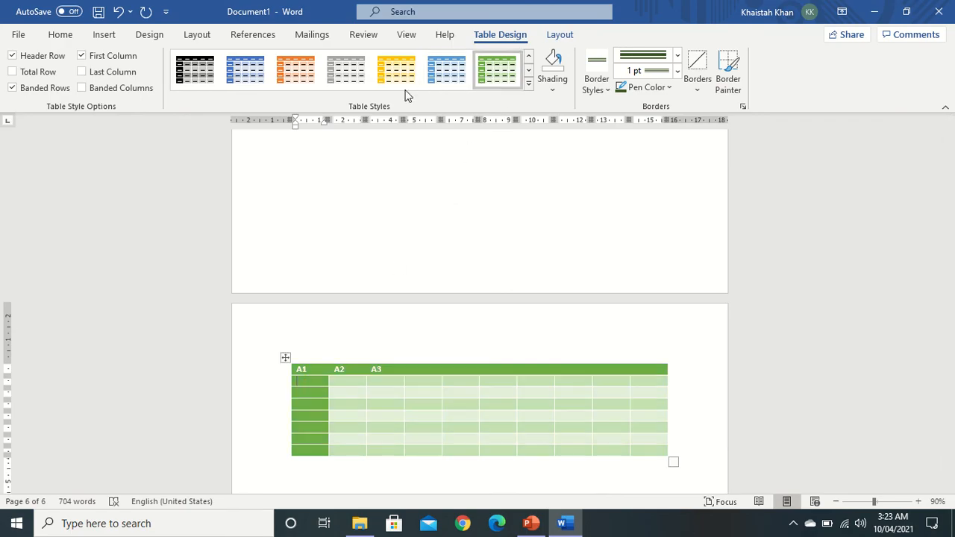
pyautogui.click(346, 70)
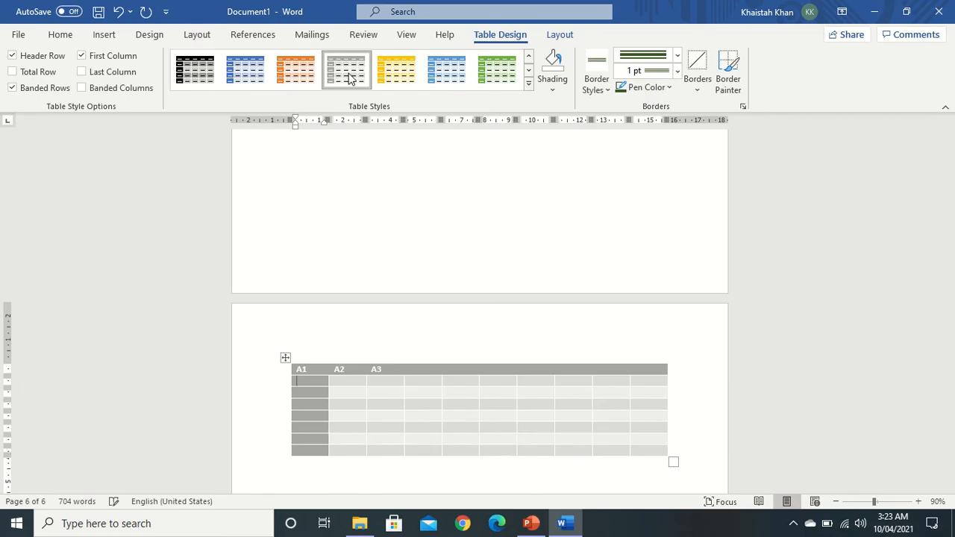
# Step: Shade the first body cell light orange and the cell under A2 green
pyautogui.click(556, 88)
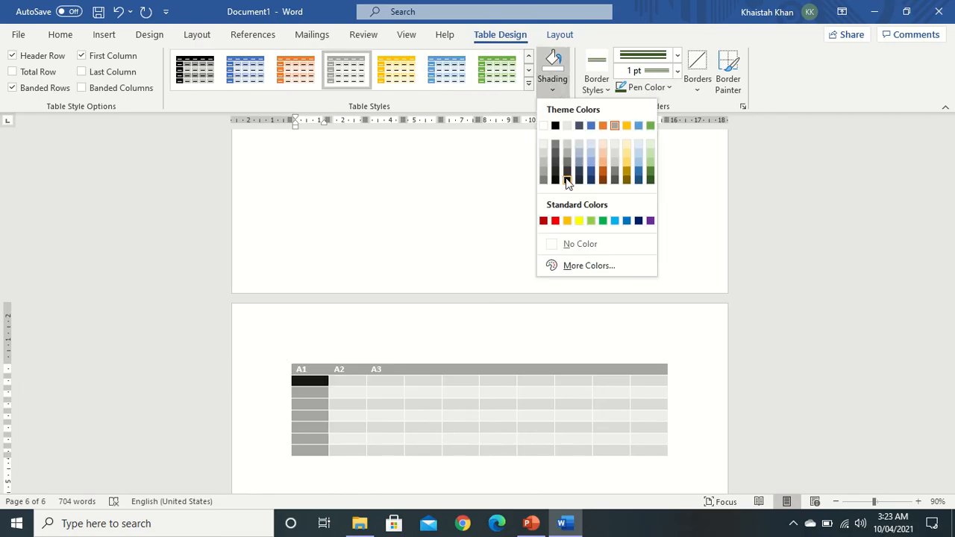
pyautogui.click(460, 376)
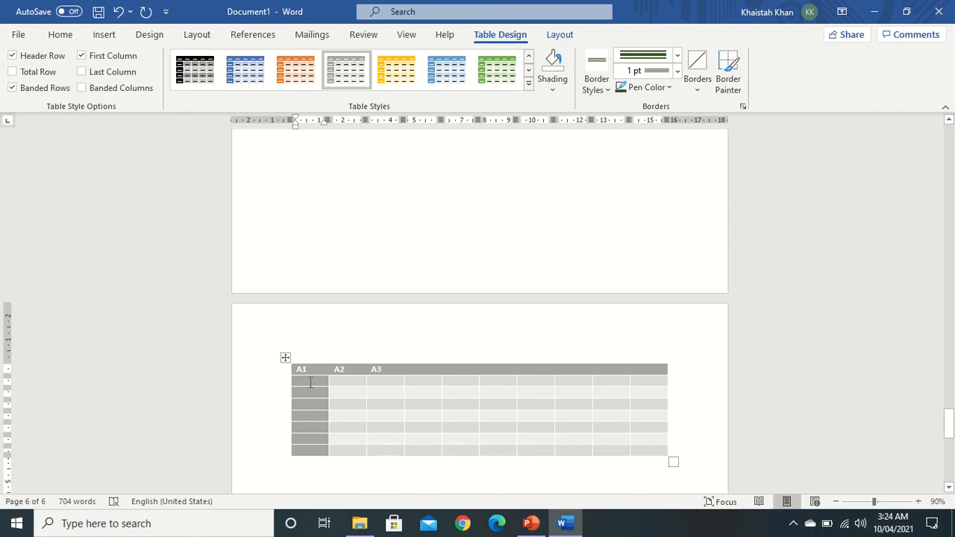
pyautogui.click(553, 90)
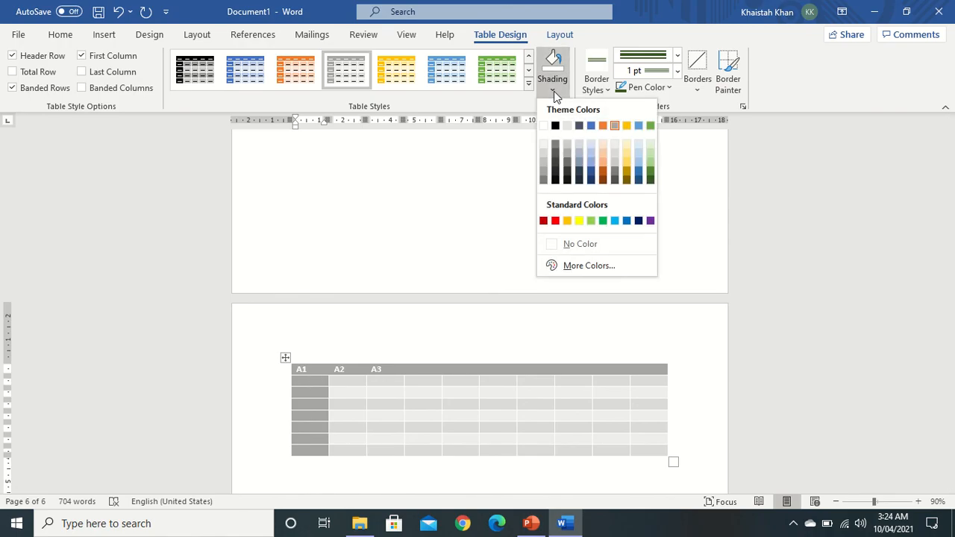
pyautogui.click(604, 143)
pyautogui.click(352, 397)
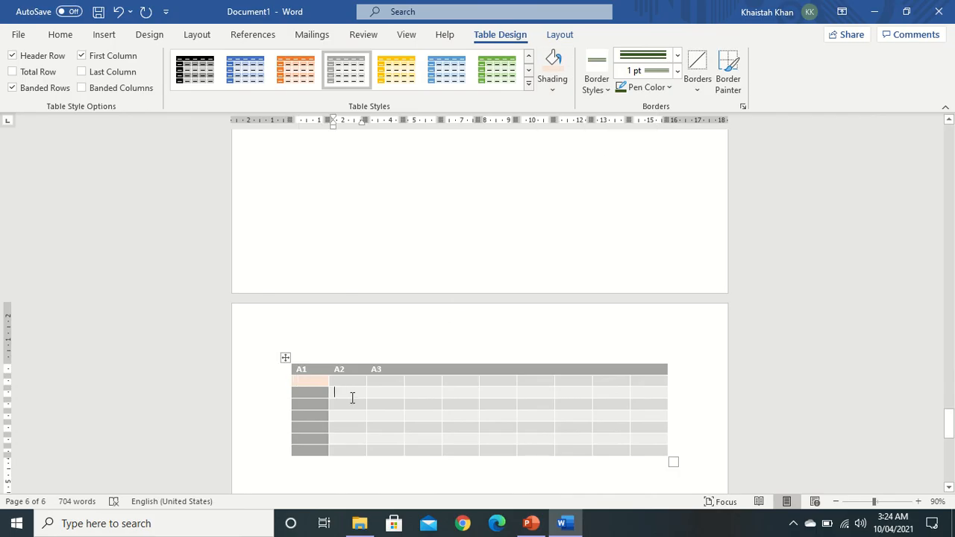
pyautogui.click(603, 88)
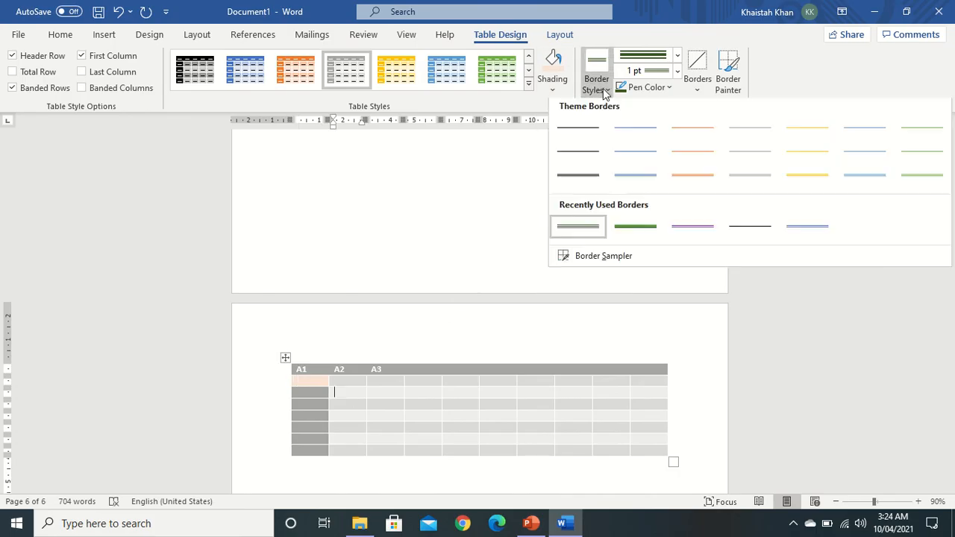
pyautogui.click(561, 84)
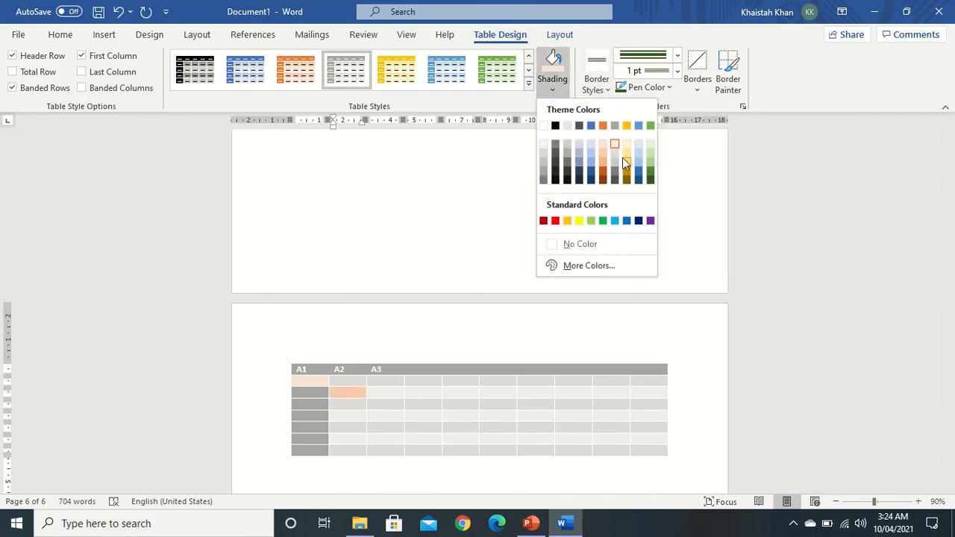
pyautogui.click(648, 162)
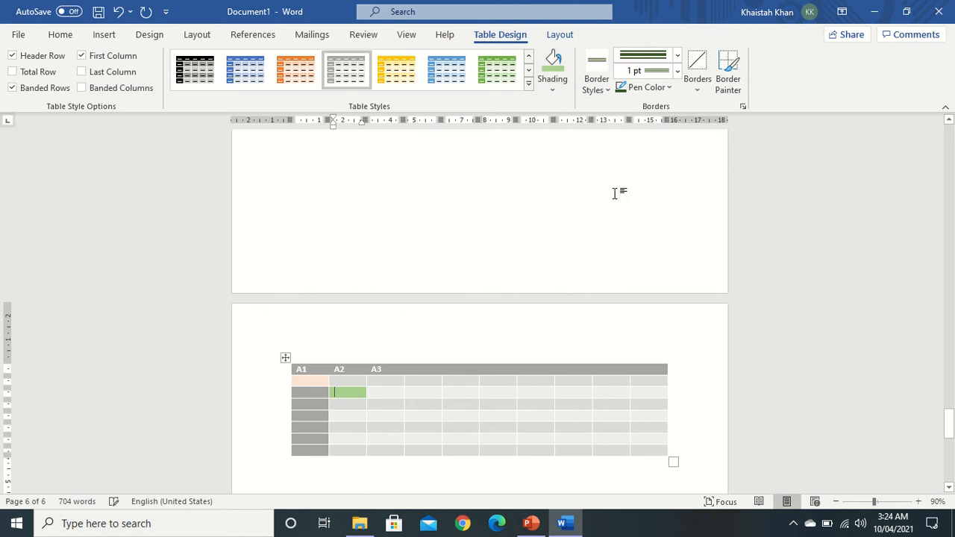
# Step: Shade the cell under A3 gold and the fourth-column diagonal cell blue-grey
pyautogui.click(388, 403)
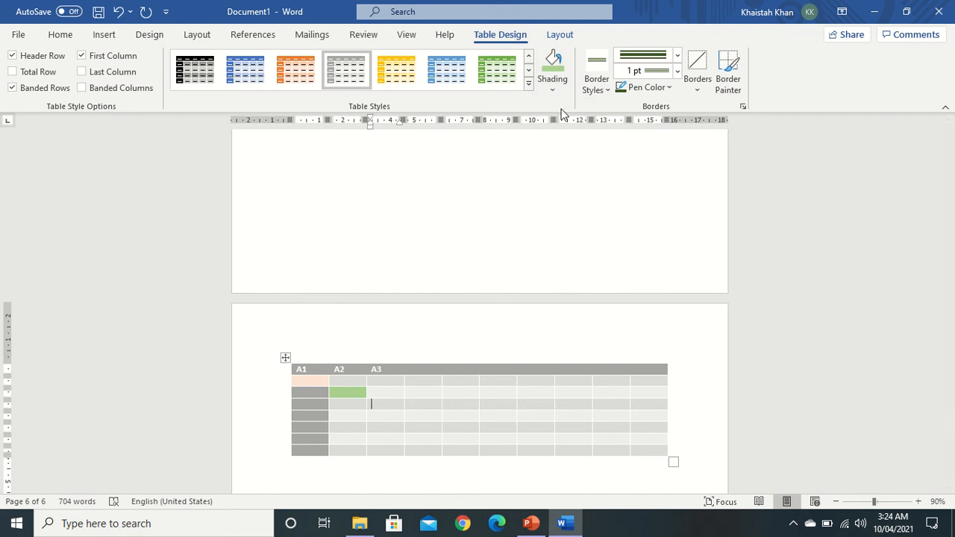
pyautogui.click(553, 90)
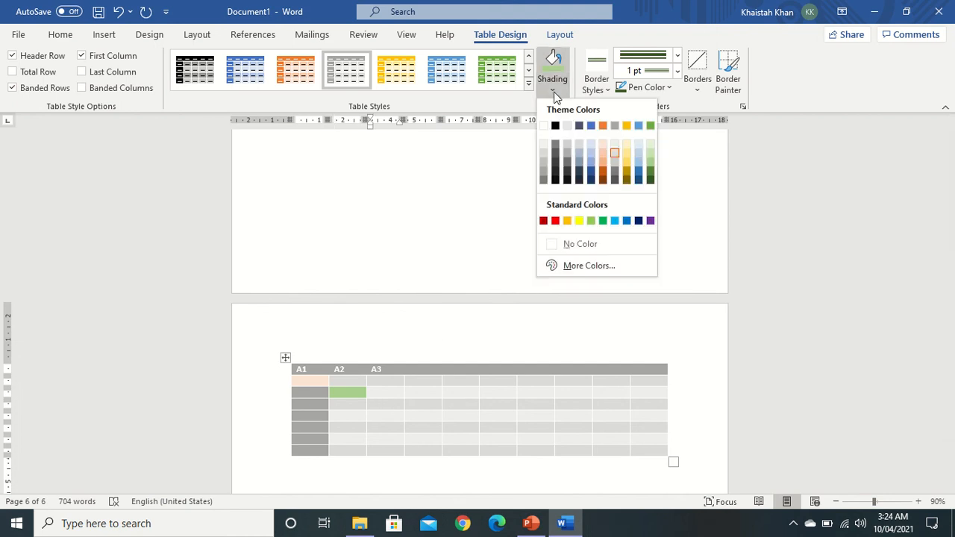
pyautogui.click(628, 173)
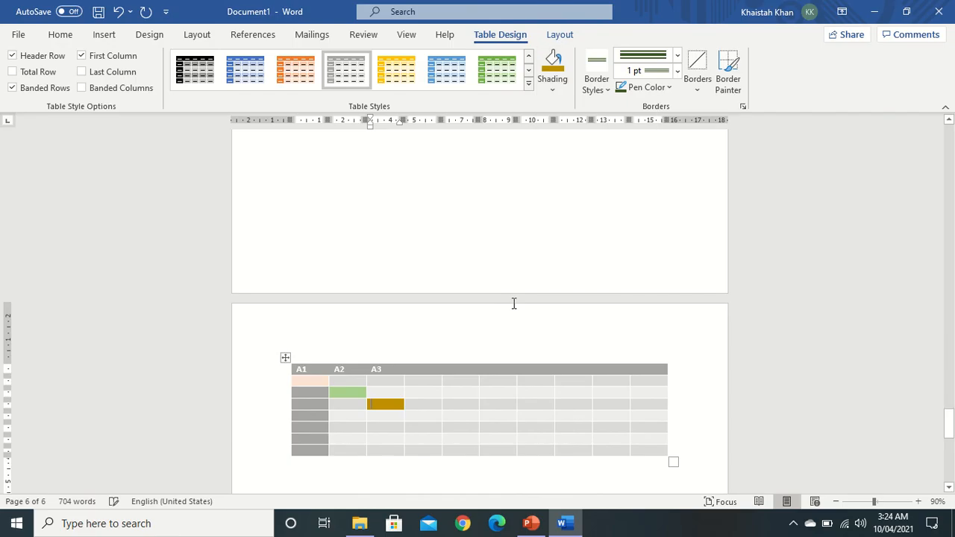
pyautogui.click(431, 415)
pyautogui.click(552, 85)
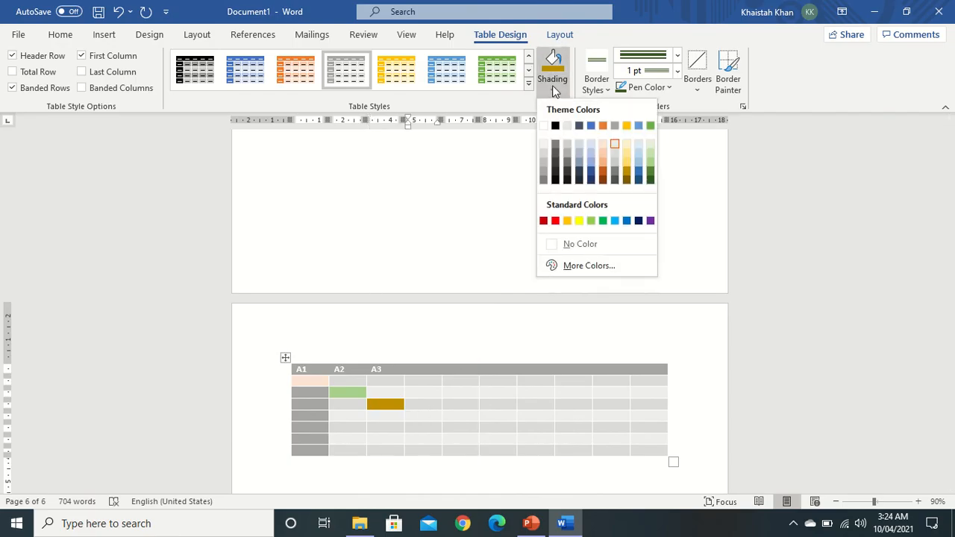
pyautogui.click(578, 152)
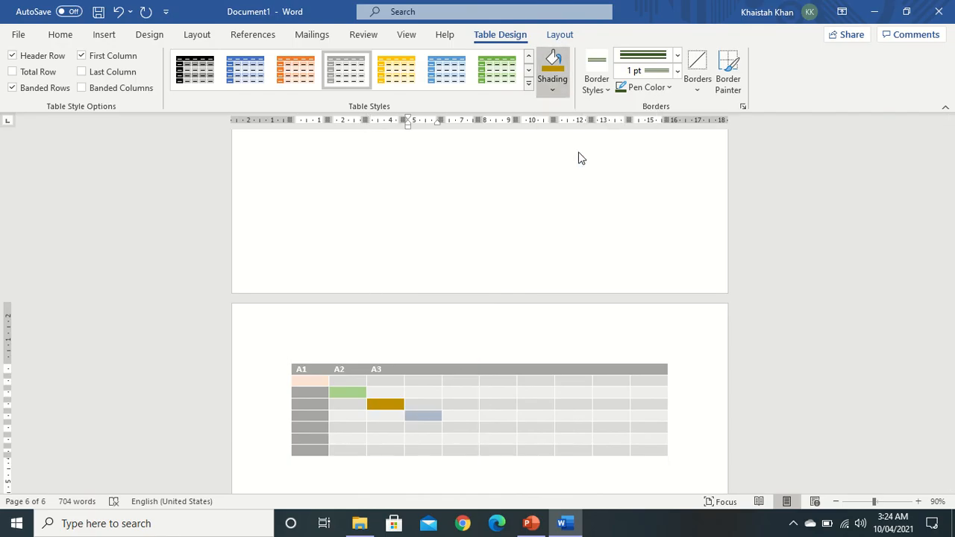
pyautogui.click(460, 419)
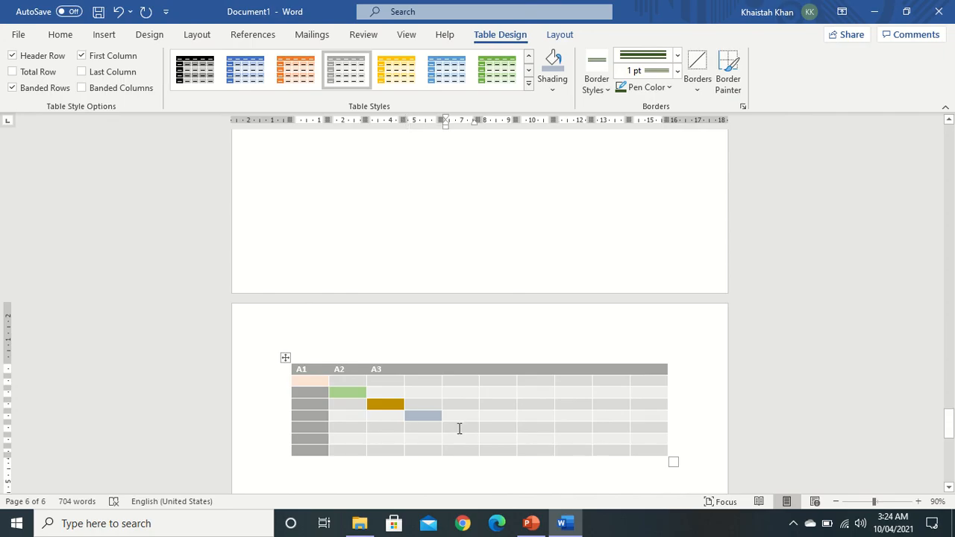
pyautogui.click(561, 85)
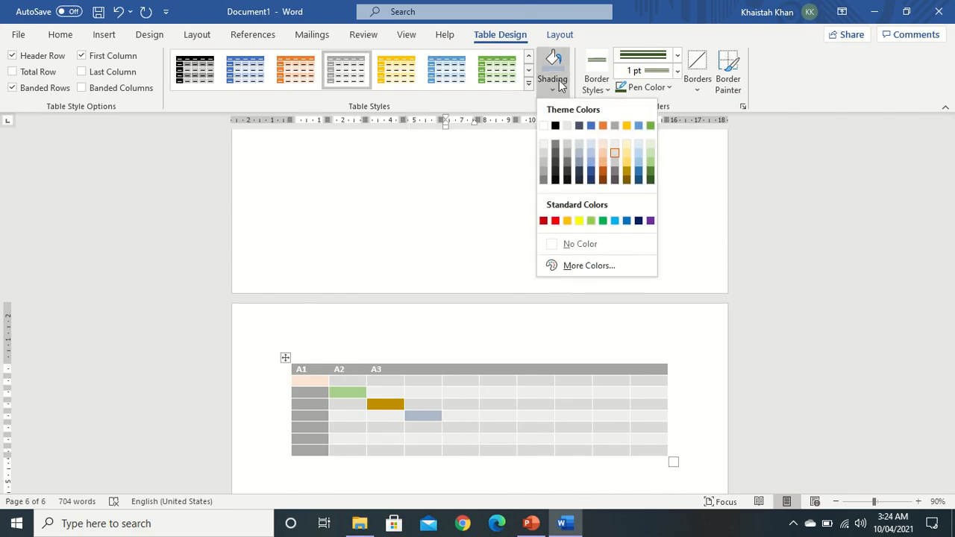
# Step: Shade the fifth diagonal cell green and a 3-by-4 block in columns 7–9 dark navy
pyautogui.click(649, 126)
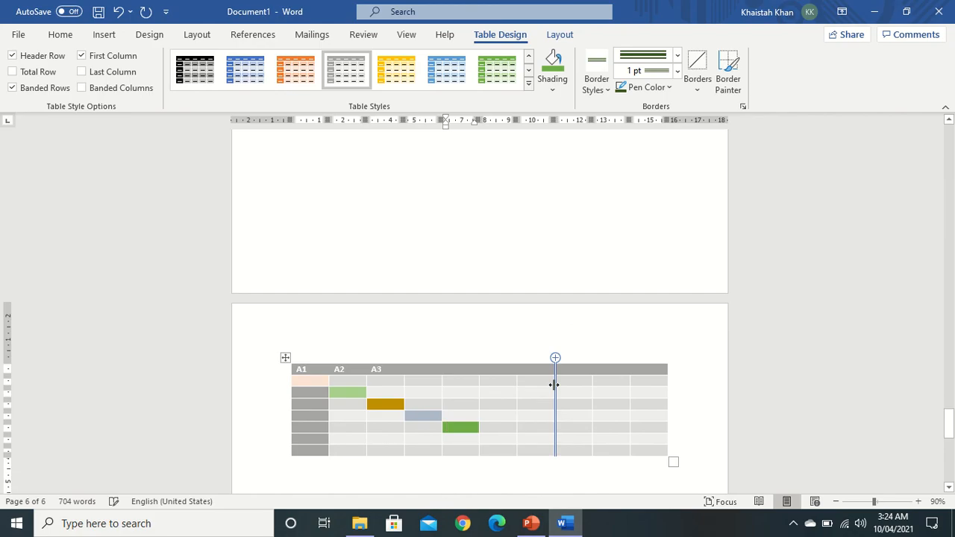
pyautogui.moveTo(537, 391); pyautogui.dragTo(606, 427)
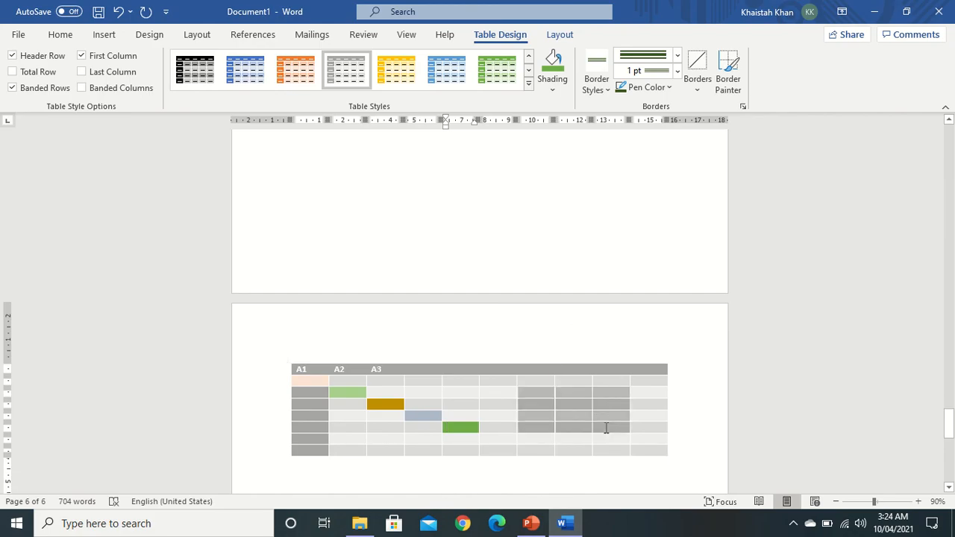
pyautogui.click(555, 92)
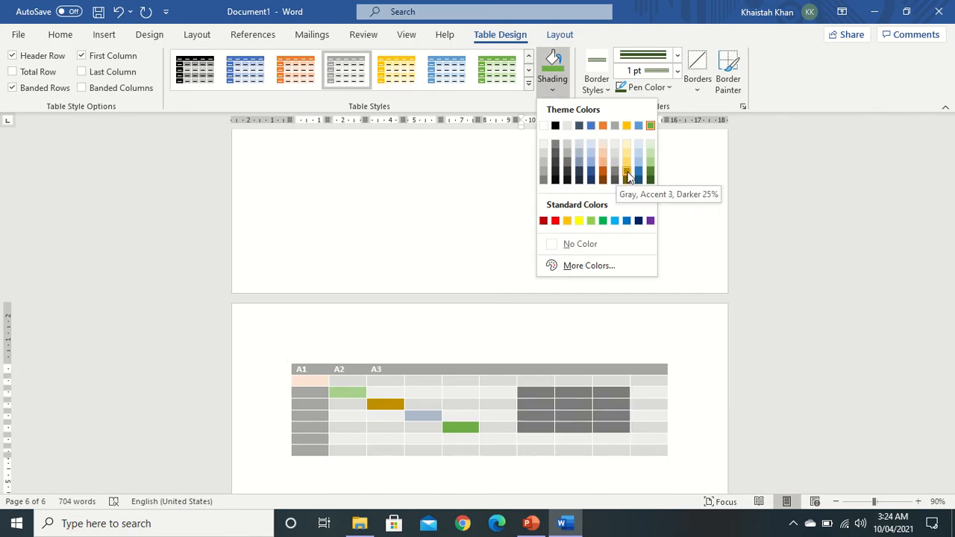
pyautogui.click(590, 181)
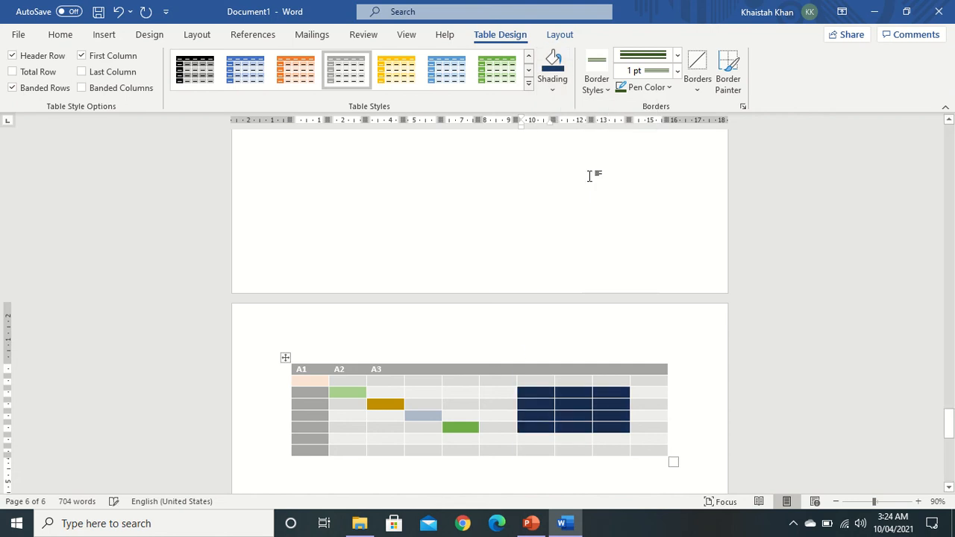
pyautogui.click(479, 392)
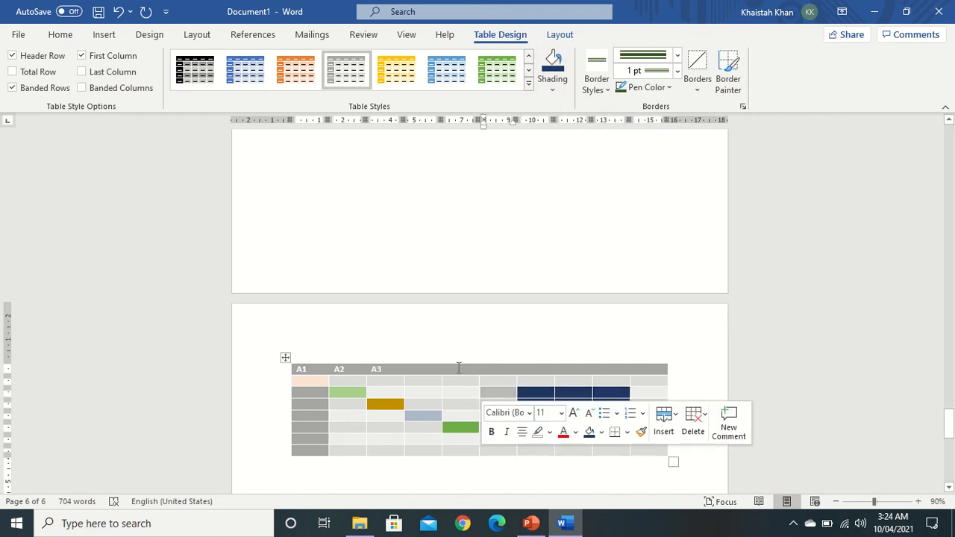
pyautogui.click(458, 367)
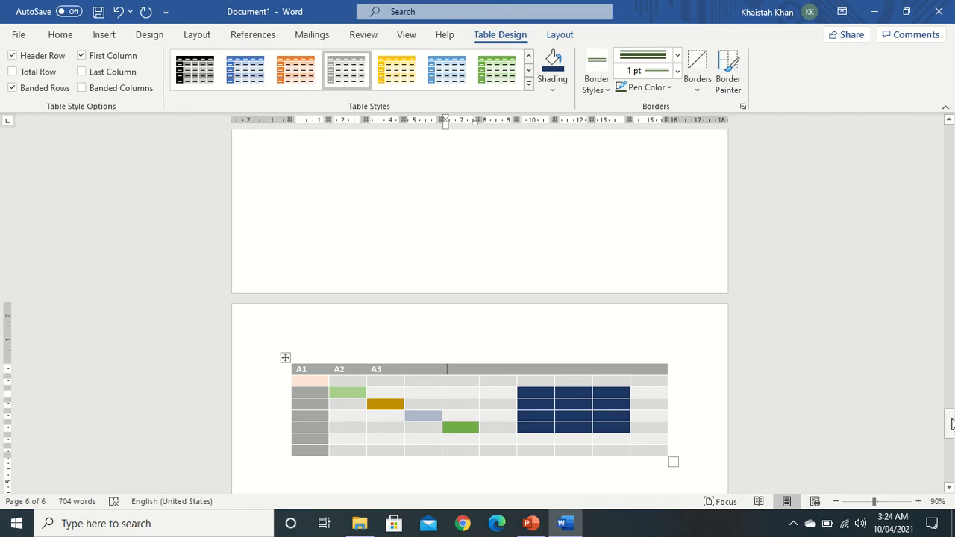
pyautogui.moveTo(951, 423); pyautogui.dragTo(951, 438)
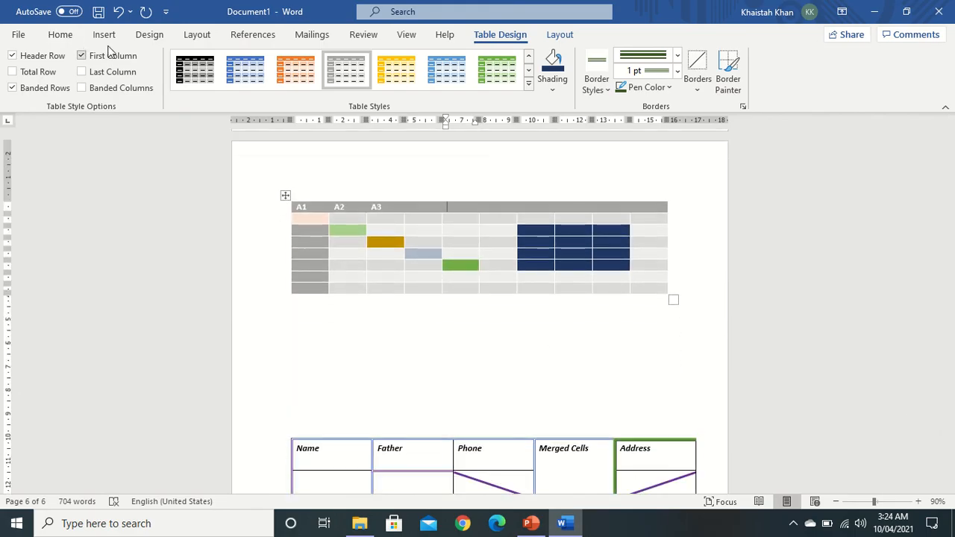
# Step: Choose Insert Table… from the Insert tab's Table menu, showing the 5-column, 2-row defaults
pyautogui.click(104, 35)
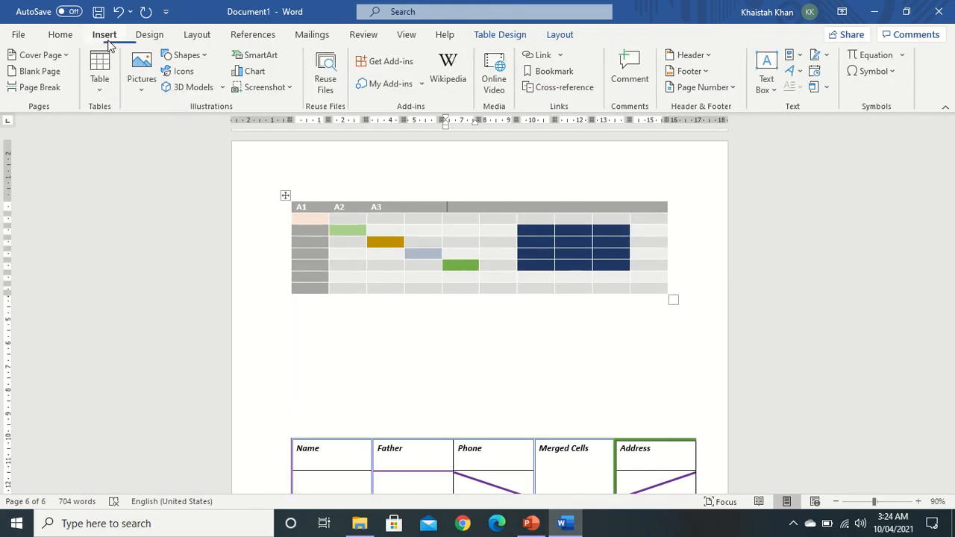
pyautogui.click(99, 88)
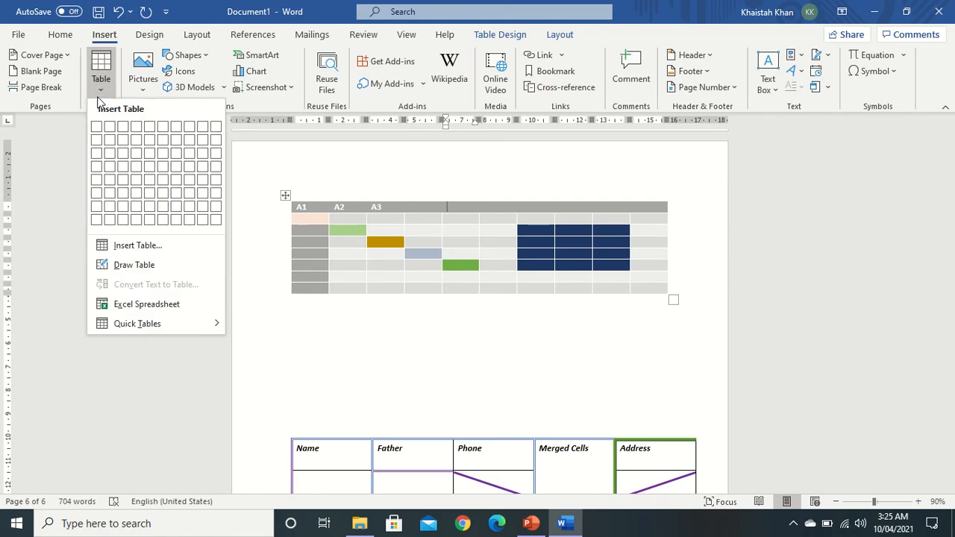
pyautogui.click(137, 245)
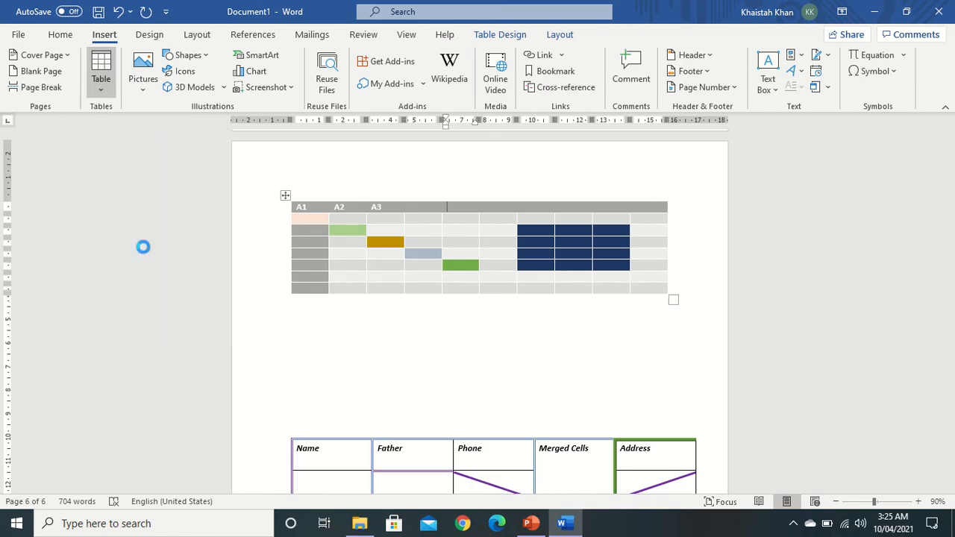
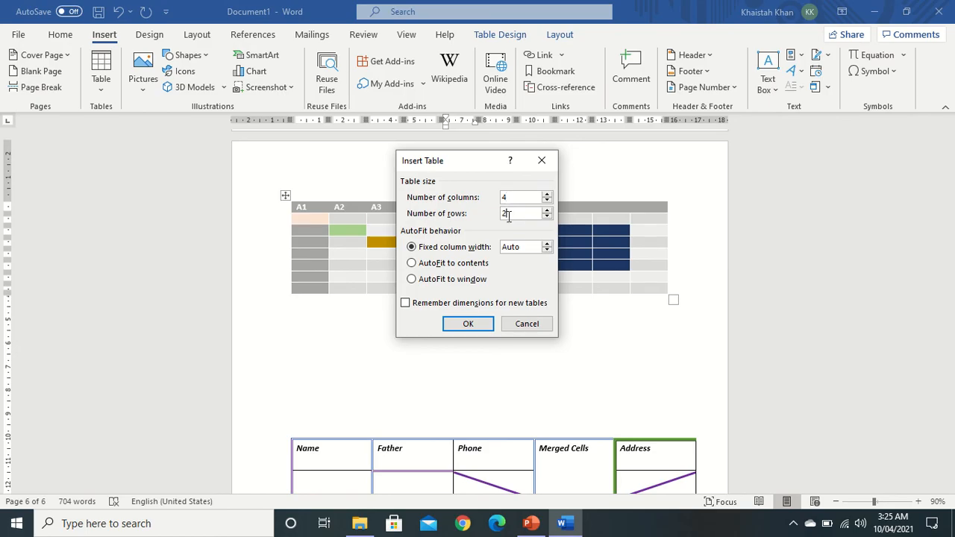
# Step: Insert a 4-column table with 50 rows from the Insert Table dialog
pyautogui.moveTo(508, 215); pyautogui.dragTo(496, 218)
pyautogui.write('50')
pyautogui.click(468, 323)
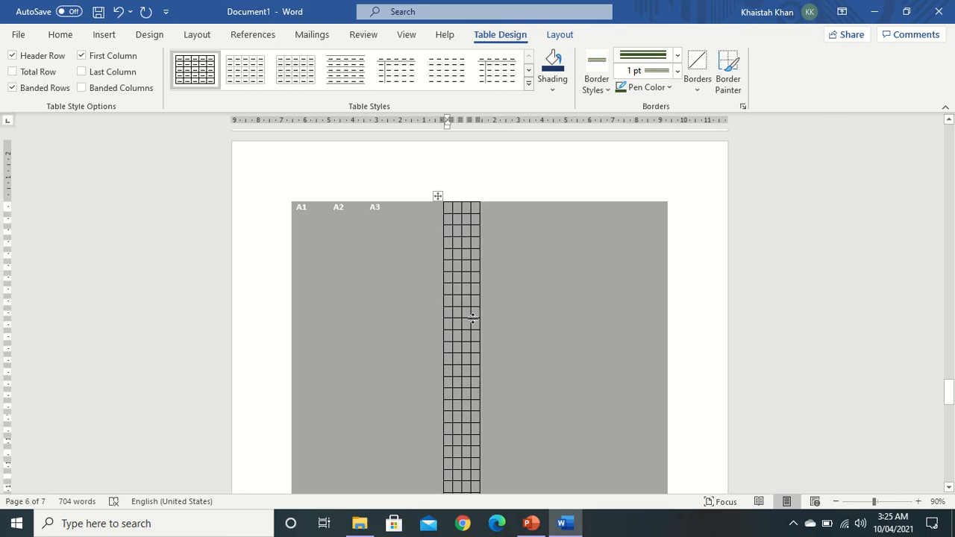
# Step: Undo the accidentally nested table and put the caret on the line below the grid
pyautogui.click(528, 177)
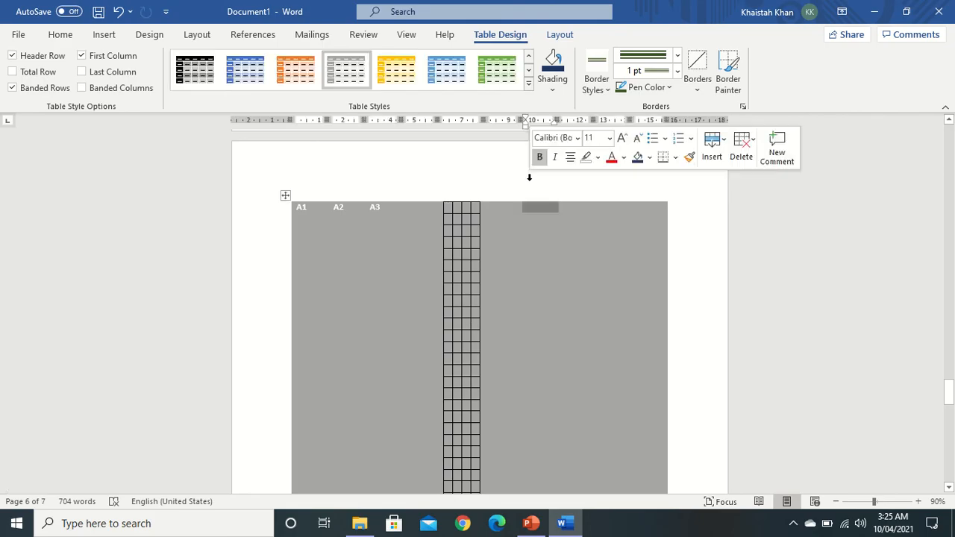
pyautogui.click(392, 179)
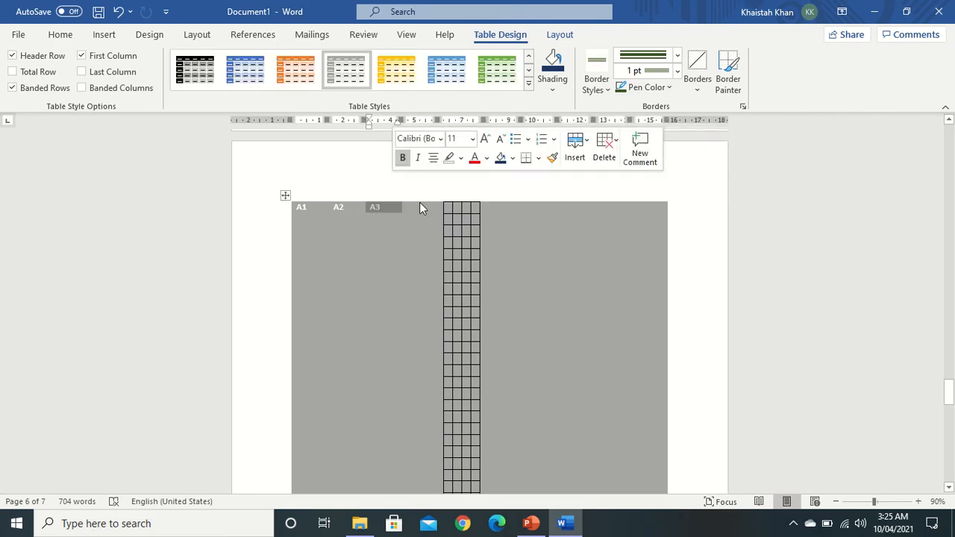
pyautogui.click(461, 255)
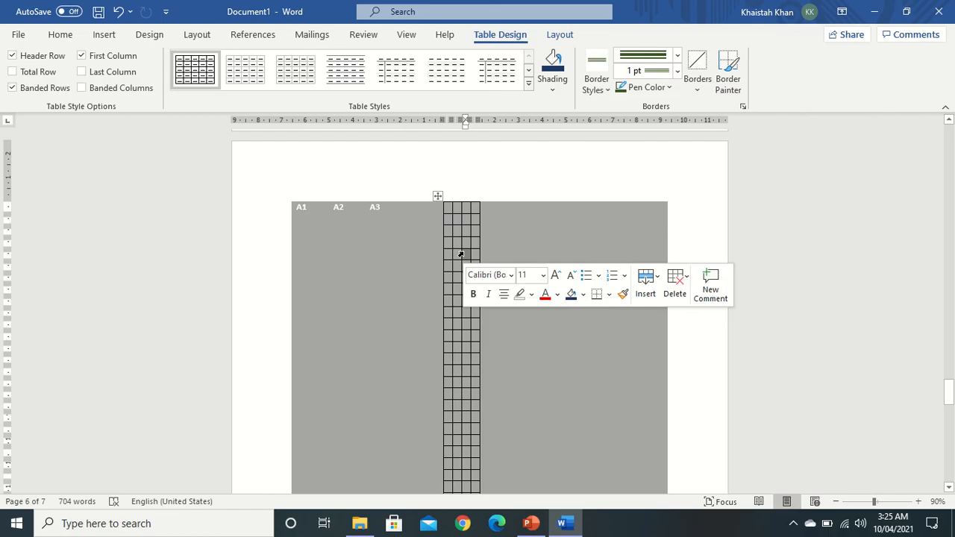
pyautogui.hotkey('ctrl', 'z')
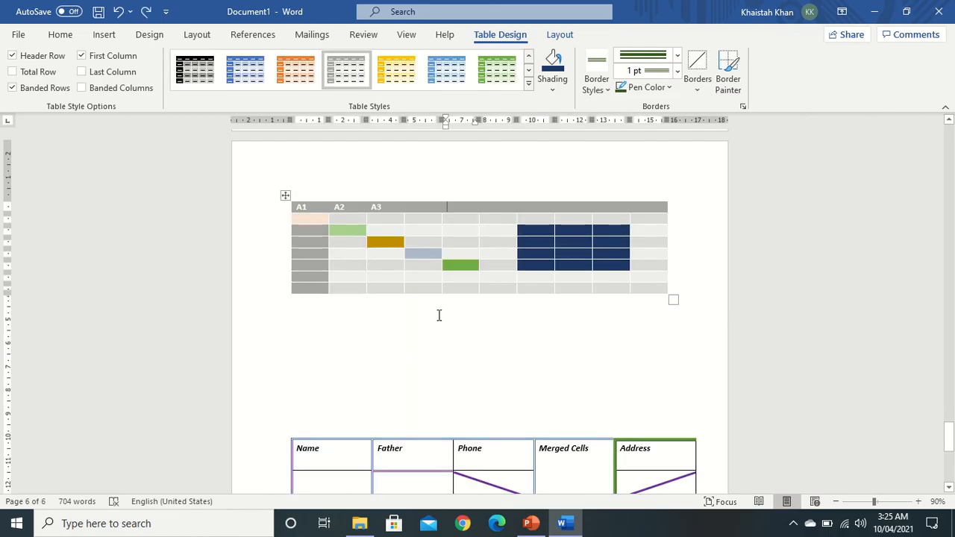
pyautogui.click(410, 347)
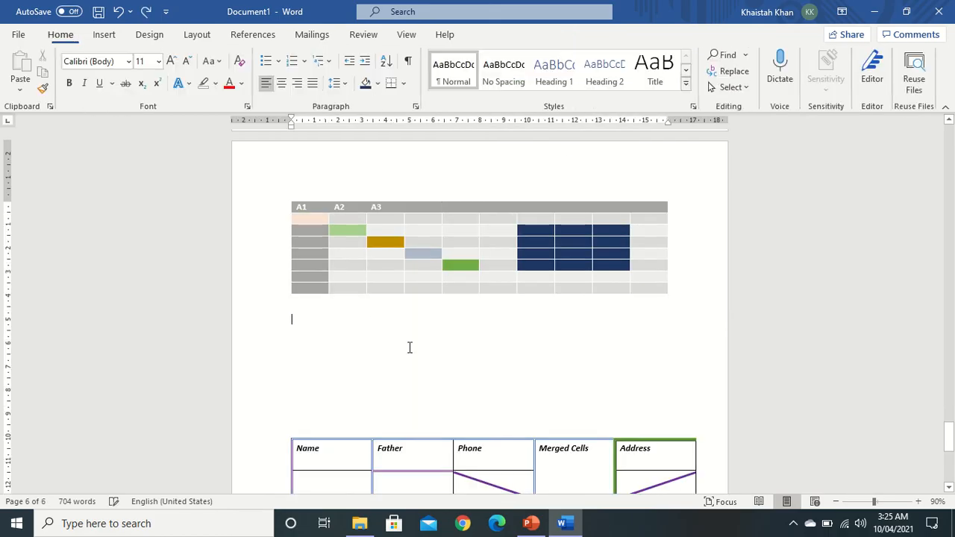
# Step: Insert a plain 4-column table with the row count set to 40 via Insert Table
pyautogui.click(104, 35)
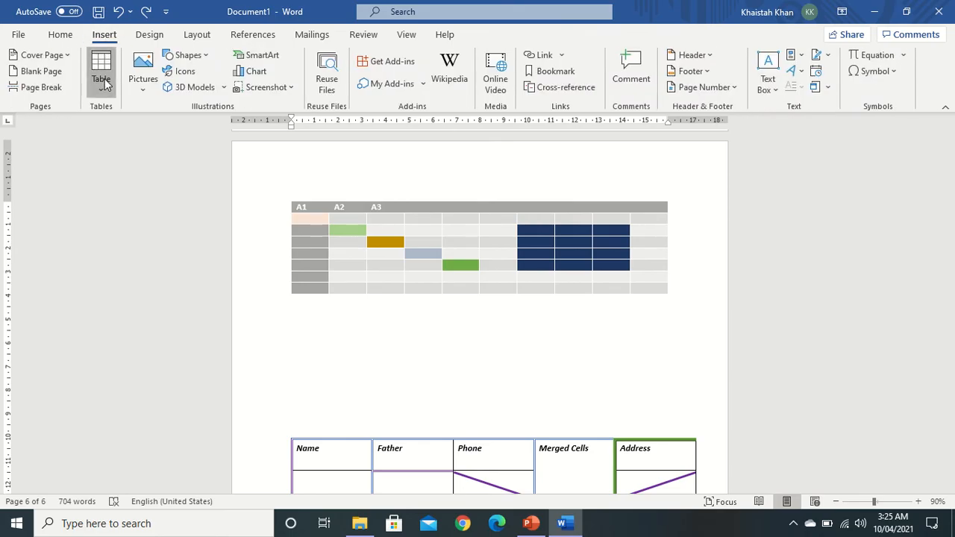
pyautogui.click(102, 79)
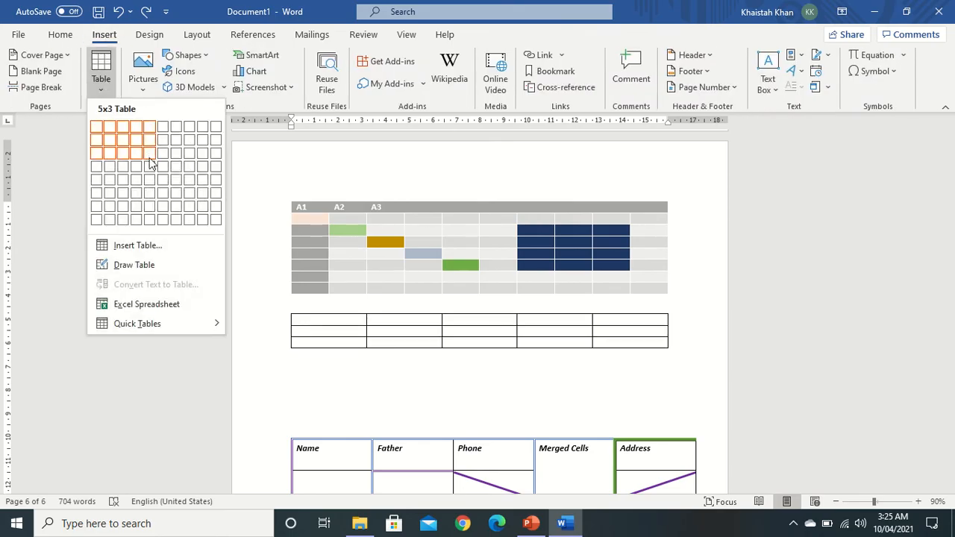
pyautogui.click(126, 246)
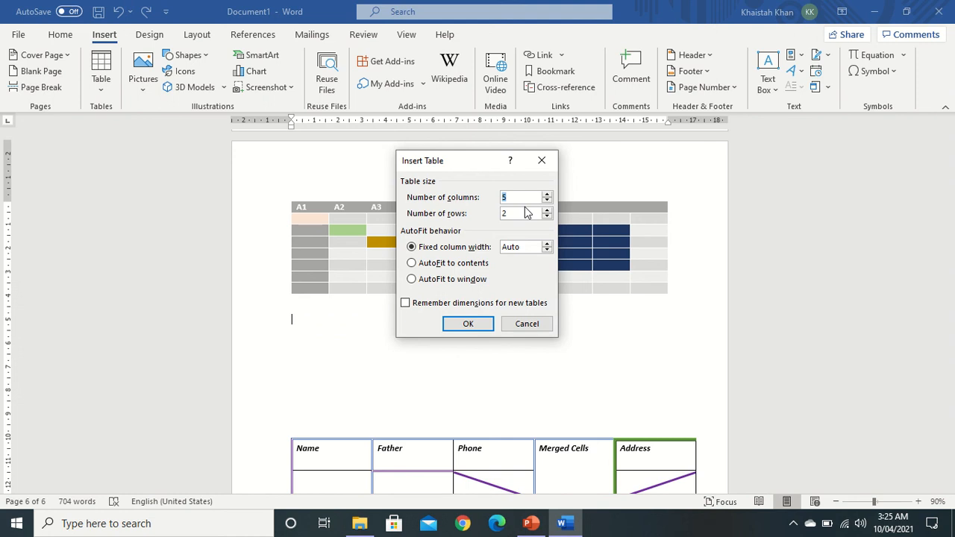
pyautogui.write('4')
pyautogui.write('0')
pyautogui.click(484, 323)
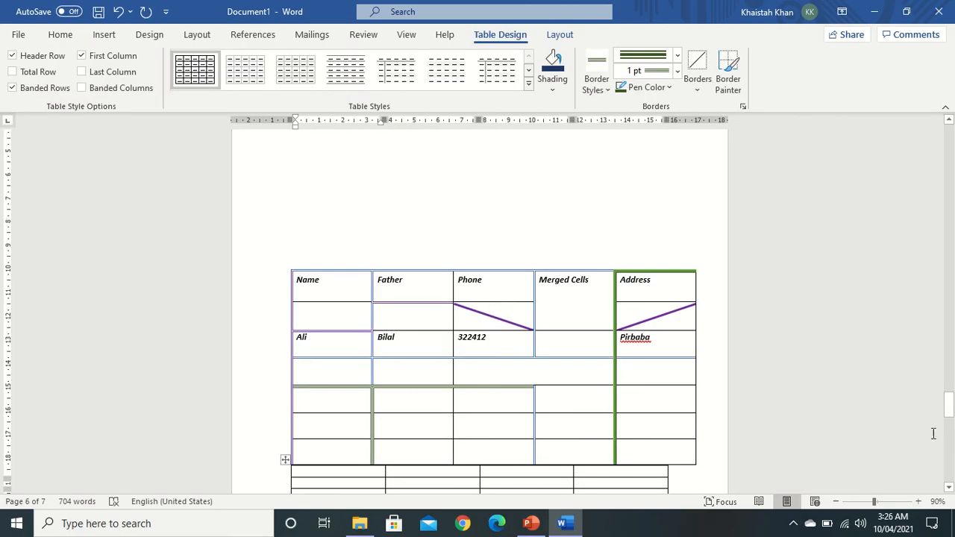
# Step: Move between the two tables, adding and then removing an empty line above Name
pyautogui.press('Down')
pyautogui.press('Down')
pyautogui.press('Down')
pyautogui.press('Down')
pyautogui.press('Down')
pyautogui.press('Down')
pyautogui.press('Down')
pyautogui.press('Down')
pyautogui.press('Down')
pyautogui.press('Down')
pyautogui.press('Down')
pyautogui.press('Down')
pyautogui.press('Down')
pyautogui.press('Down')
pyautogui.press('Down')
pyautogui.press('Down')
pyautogui.press('Down')
pyautogui.press('Down')
pyautogui.press('Down')
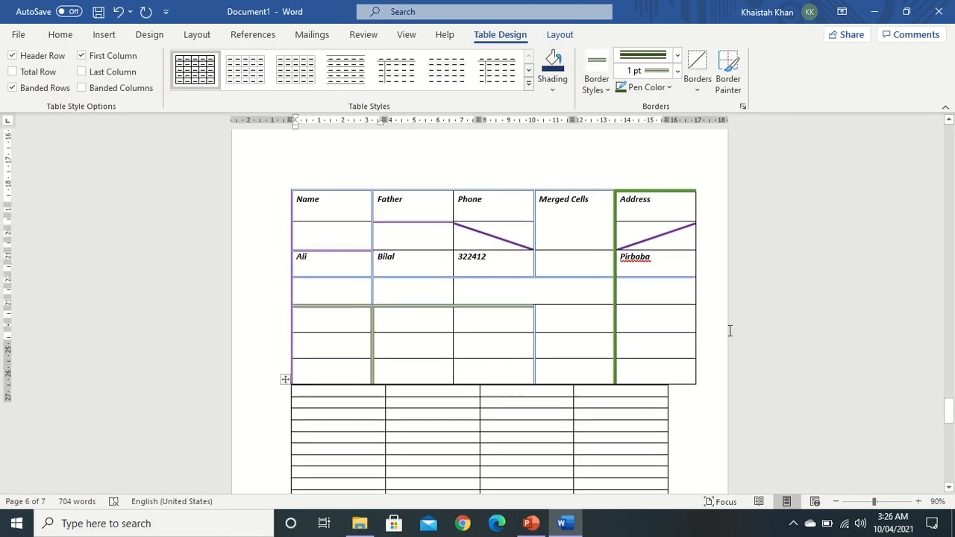
pyautogui.press('Up')
pyautogui.press('Up')
pyautogui.press('Up')
pyautogui.press('Up')
pyautogui.press('Up')
pyautogui.press('Up')
pyautogui.press('Up')
pyautogui.press('Up')
pyautogui.press('Up')
pyautogui.press('Up')
pyautogui.press('Up')
pyautogui.press('Up')
pyautogui.press('Up')
pyautogui.press('Up')
pyautogui.press('Up')
pyautogui.press('Up')
pyautogui.press('Up')
pyautogui.press('Up')
pyautogui.press('Up')
pyautogui.press('Up')
pyautogui.press('Up')
pyautogui.press('Up')
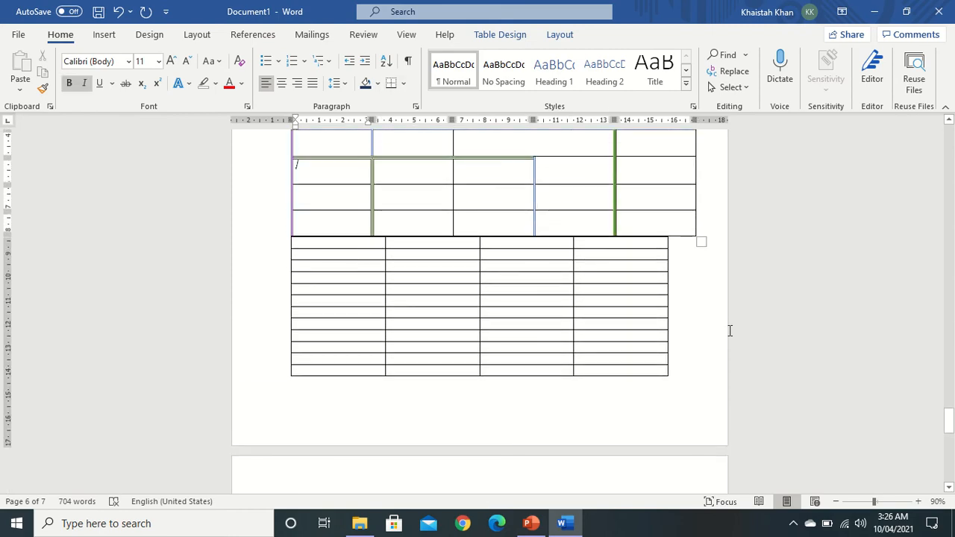
pyautogui.press('Up')
pyautogui.press('Up')
pyautogui.press('Up')
pyautogui.press('Up')
pyautogui.press('Up')
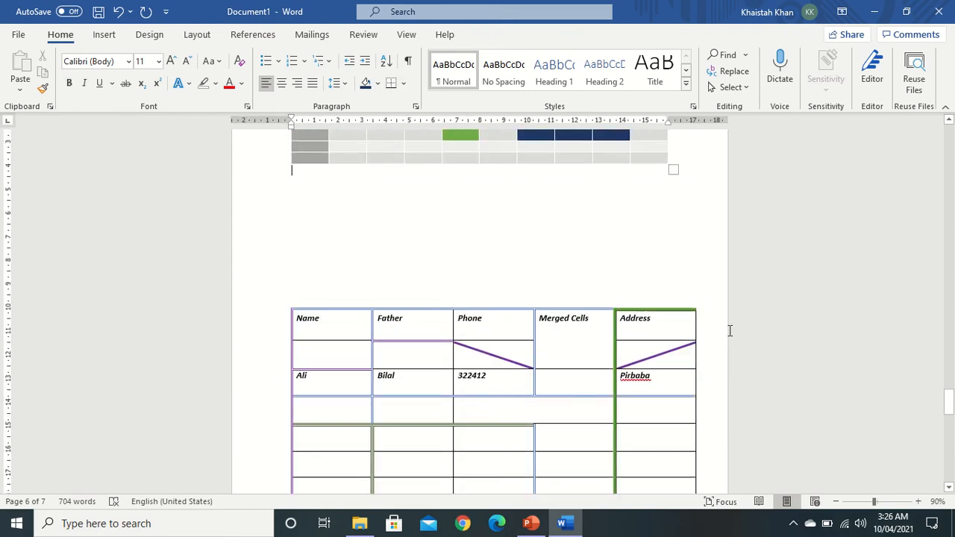
pyautogui.press('Down')
pyautogui.press('Return')
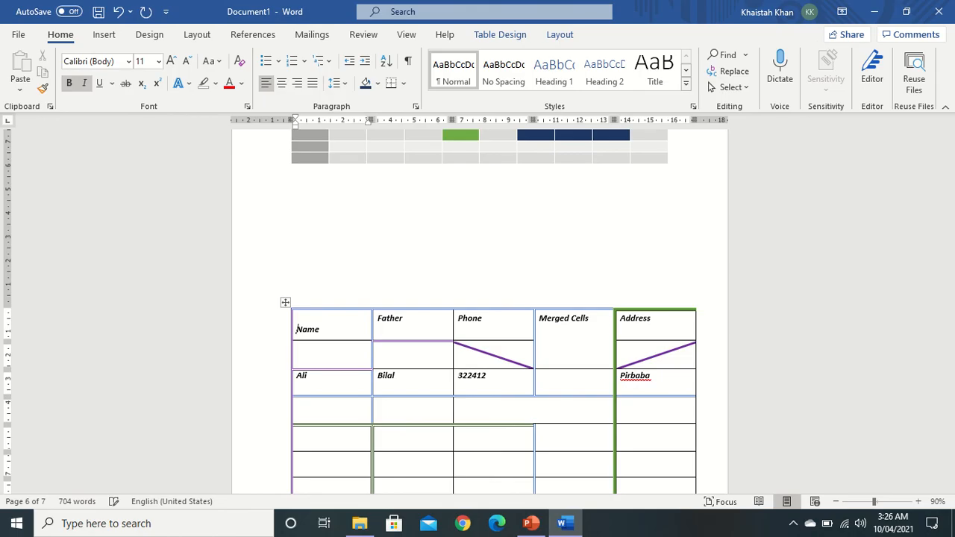
pyautogui.press('BackSpace')
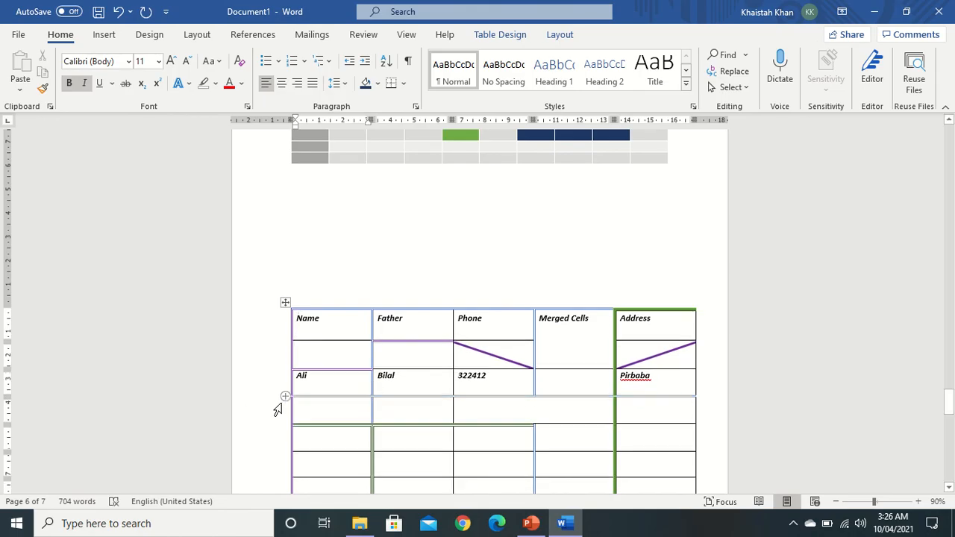
pyautogui.click(275, 437)
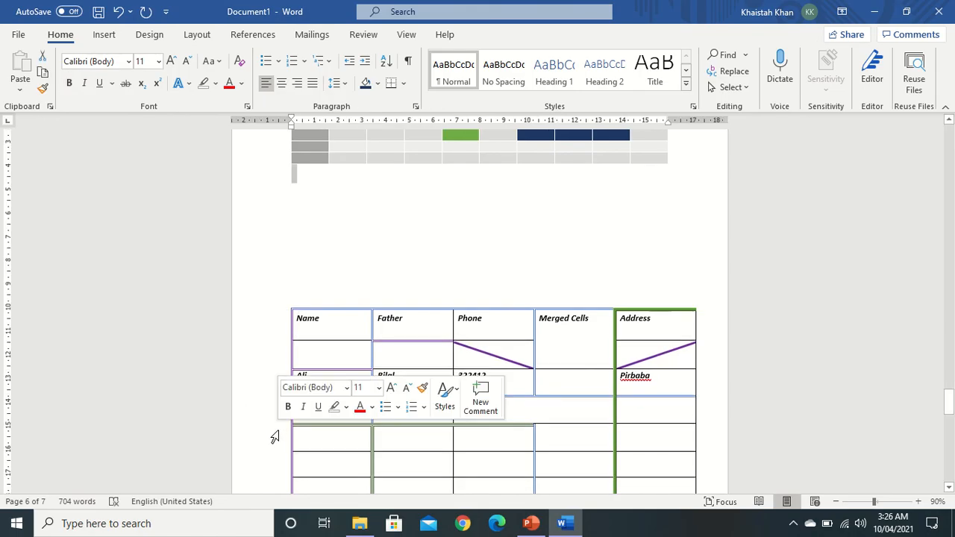
pyautogui.scroll(-10, 275, 437)
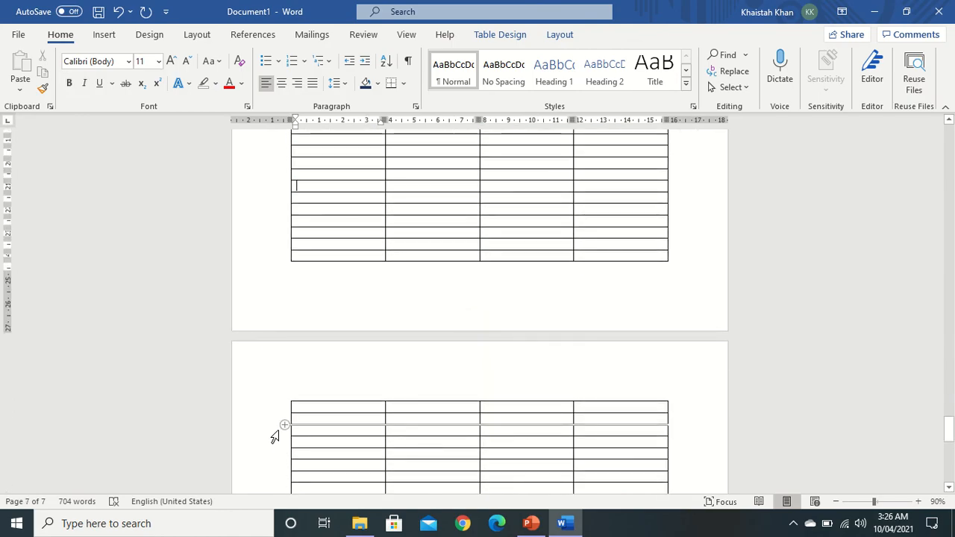
pyautogui.scroll(4, 275, 436)
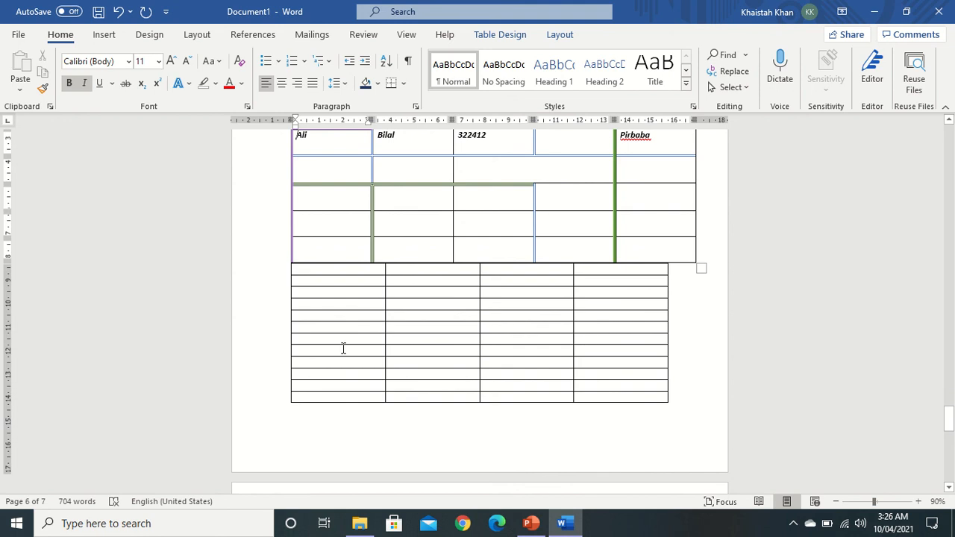
# Step: Drag the plain table away from the Name table, lower and rightward on page 7
pyautogui.click(343, 348)
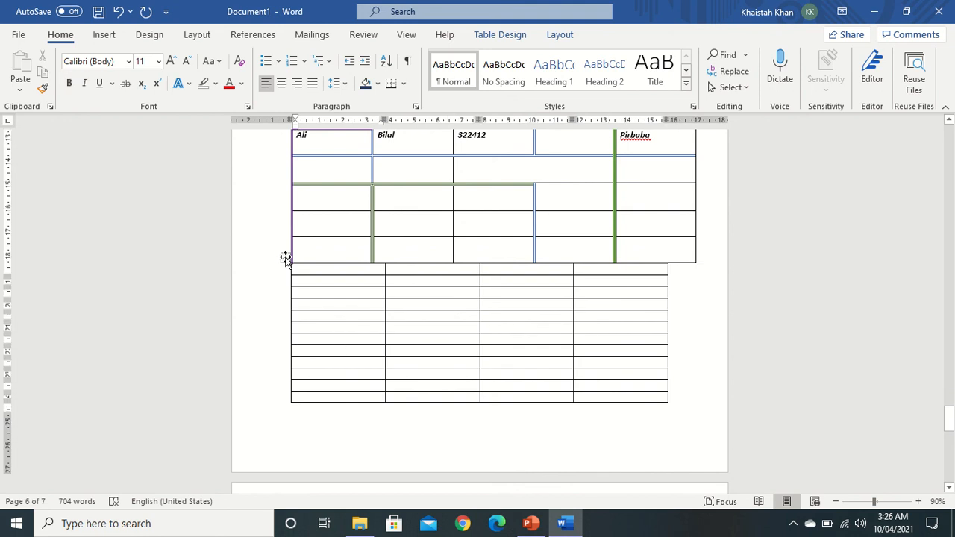
pyautogui.moveTo(285, 257); pyautogui.dragTo(233, 407)
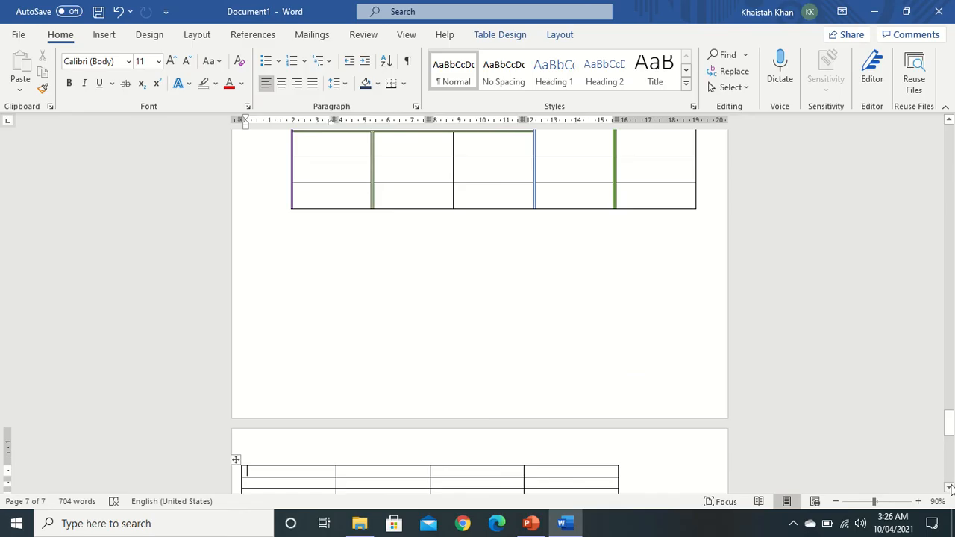
pyautogui.scroll(-5, 949, 489)
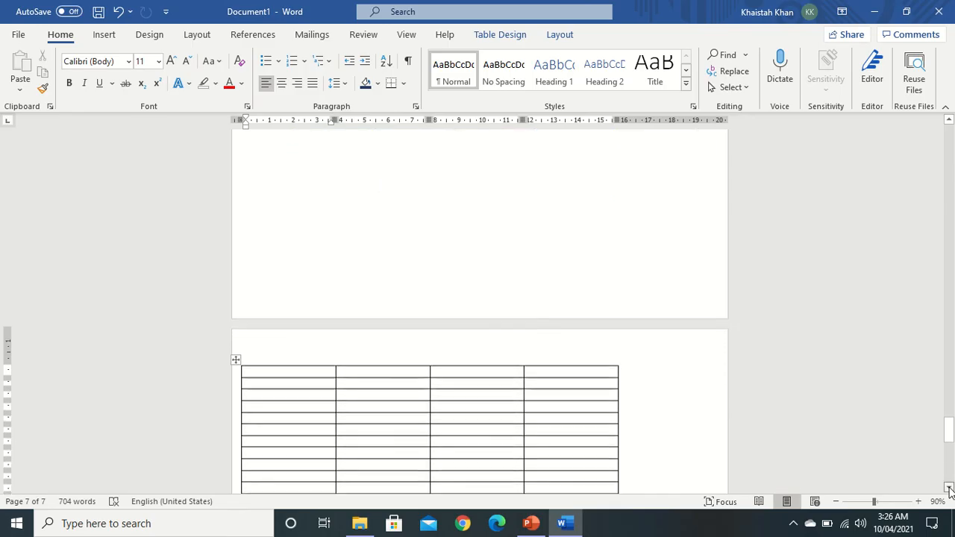
pyautogui.scroll(-4, 950, 489)
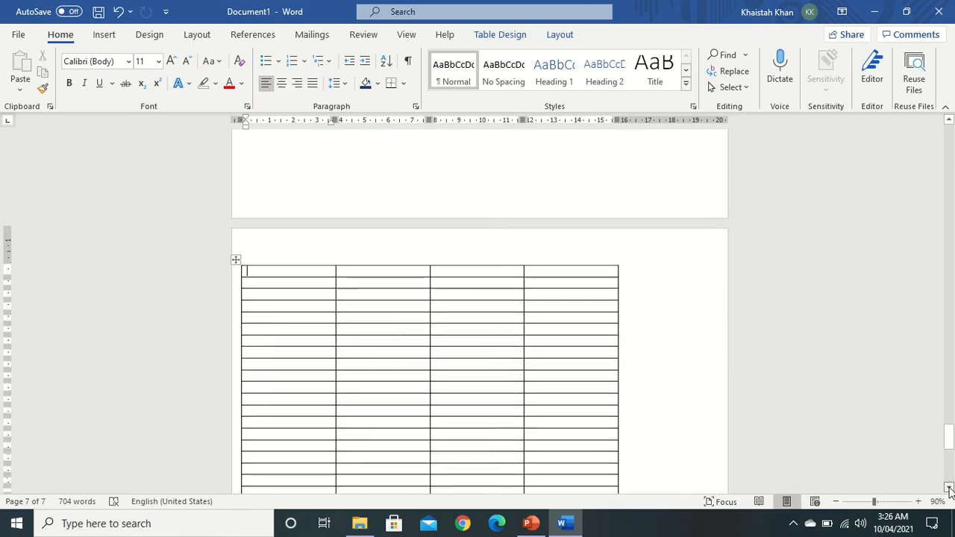
pyautogui.scroll(-1, 949, 488)
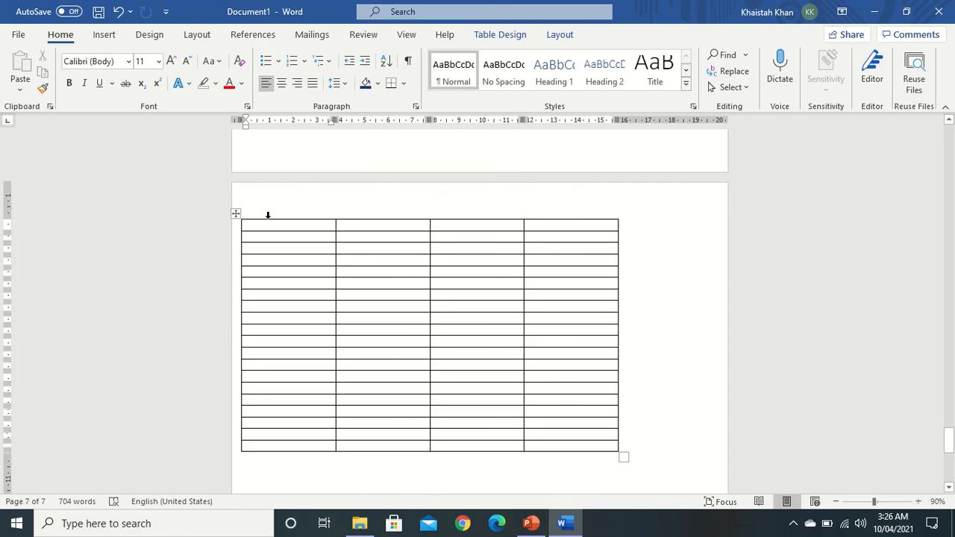
pyautogui.moveTo(235, 214); pyautogui.dragTo(259, 275)
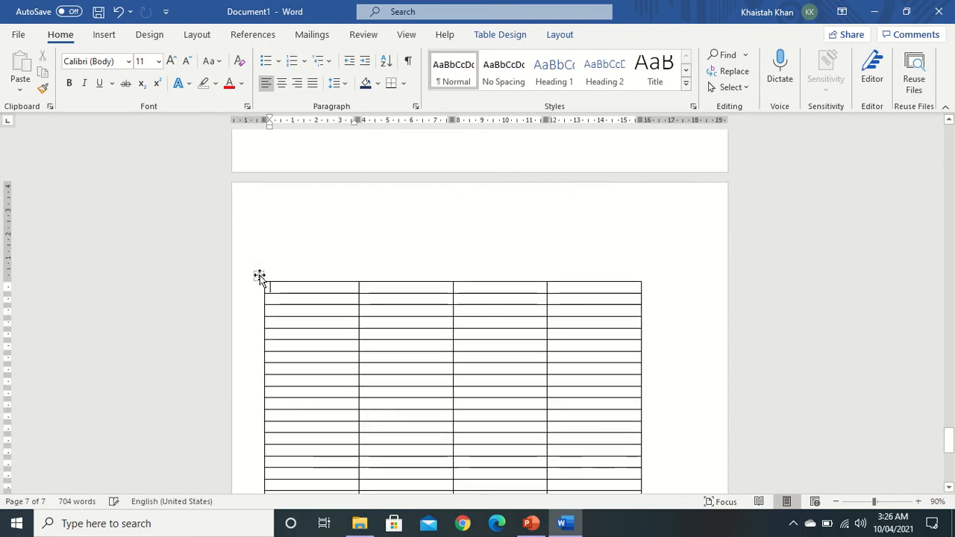
pyautogui.click(302, 255)
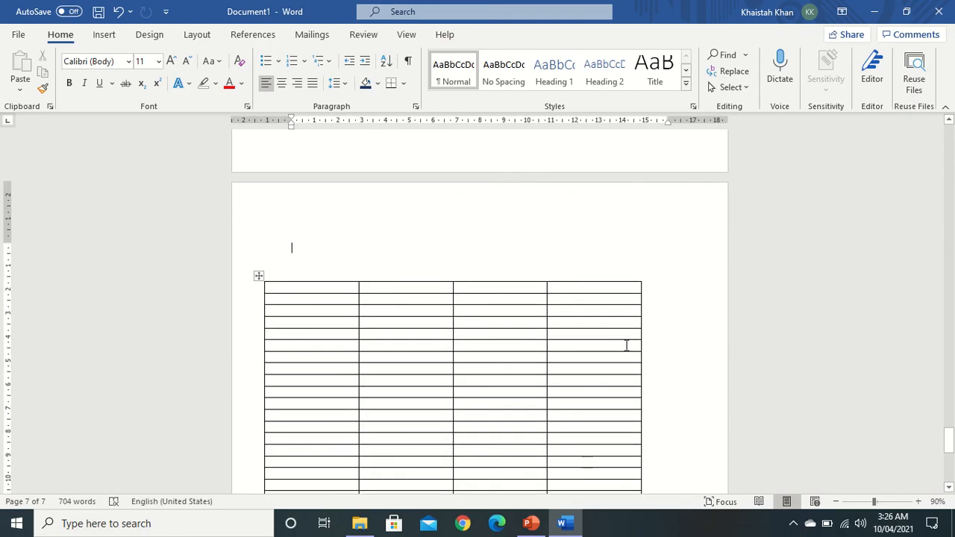
# Step: With Draw Table, draw a new table's outer border below the 20-row table
pyautogui.click(102, 37)
pyautogui.click(100, 85)
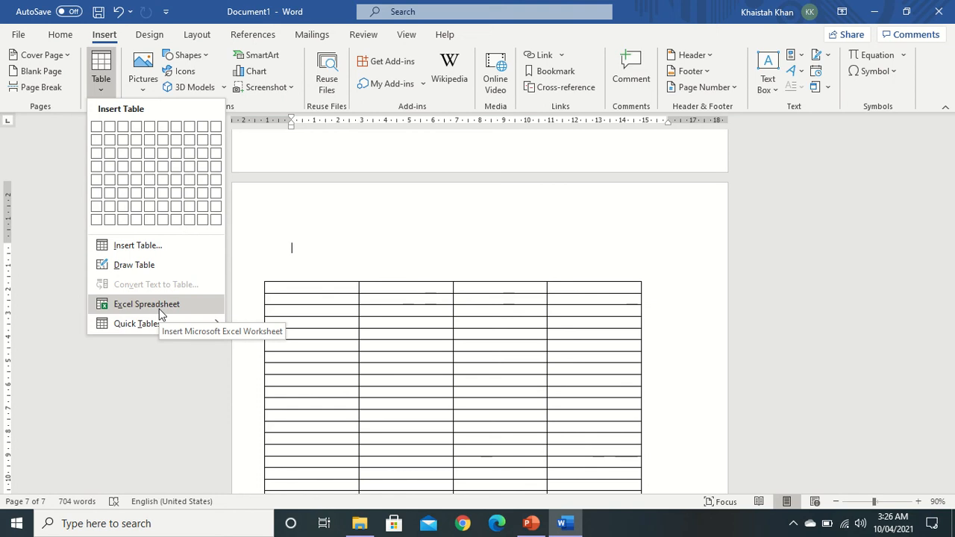
pyautogui.click(133, 267)
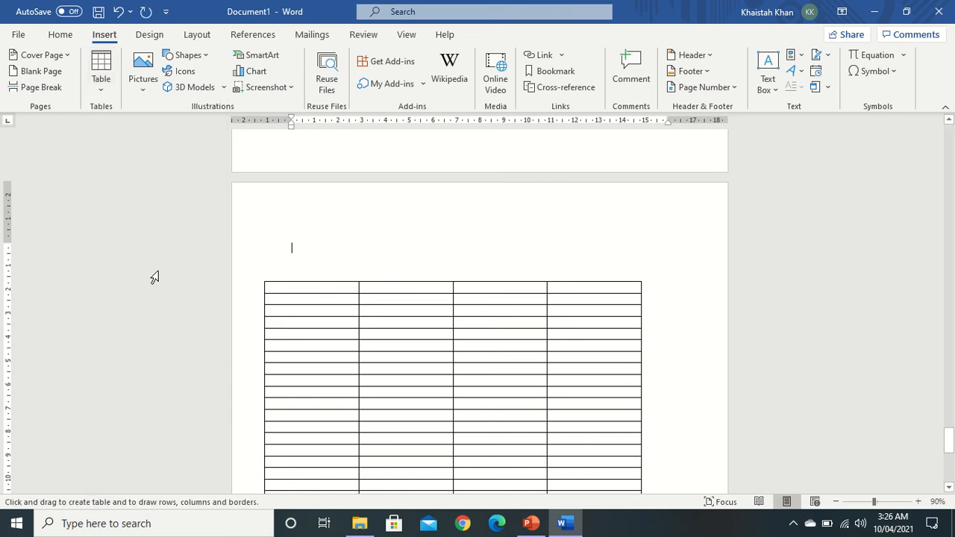
pyautogui.moveTo(292, 217)
pyautogui.mouseDown()
pyautogui.moveTo(421, 256)
pyautogui.moveTo(596, 255)
pyautogui.moveTo(622, 270)
pyautogui.mouseUp()
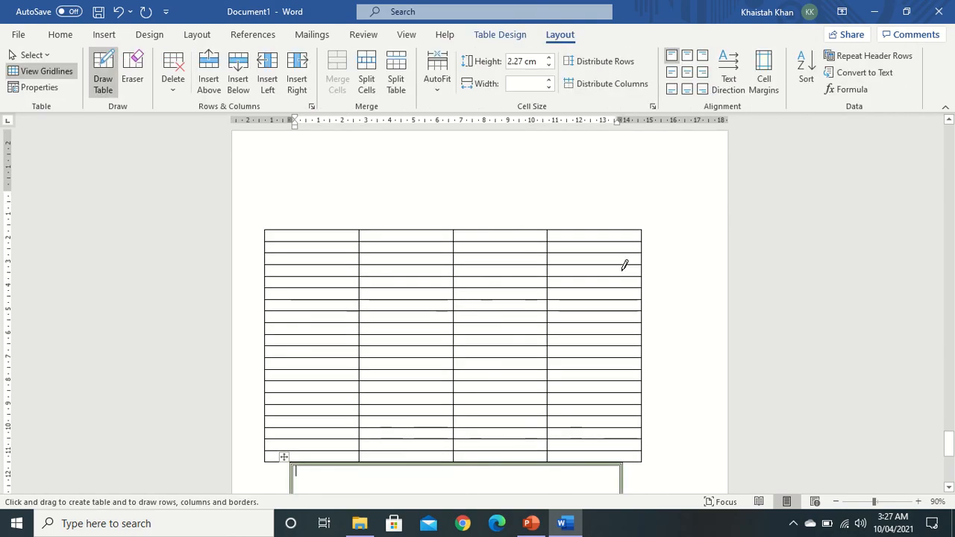
# Step: Divide the drawn box into two rows and three columns with one row line and two column lines
pyautogui.moveTo(950, 446); pyautogui.dragTo(950, 467)
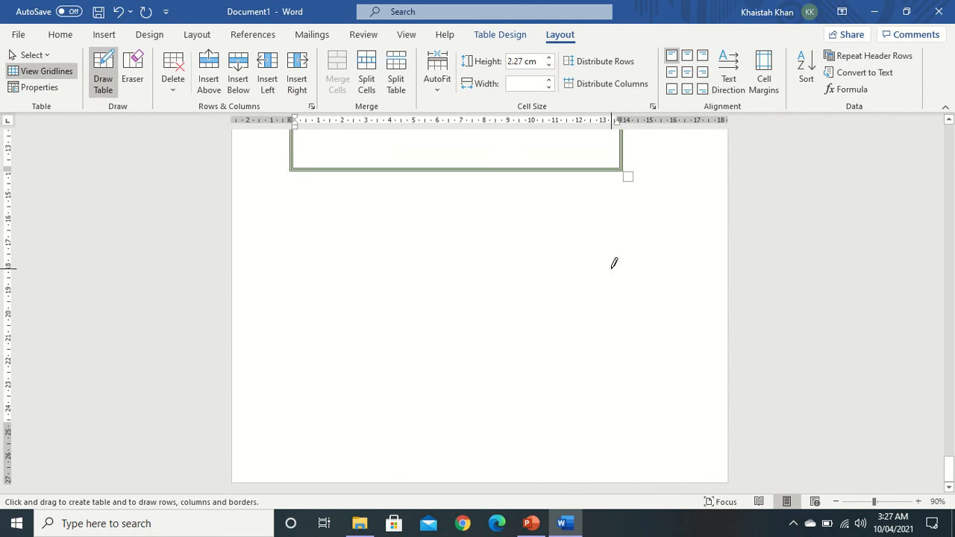
pyautogui.click(950, 123)
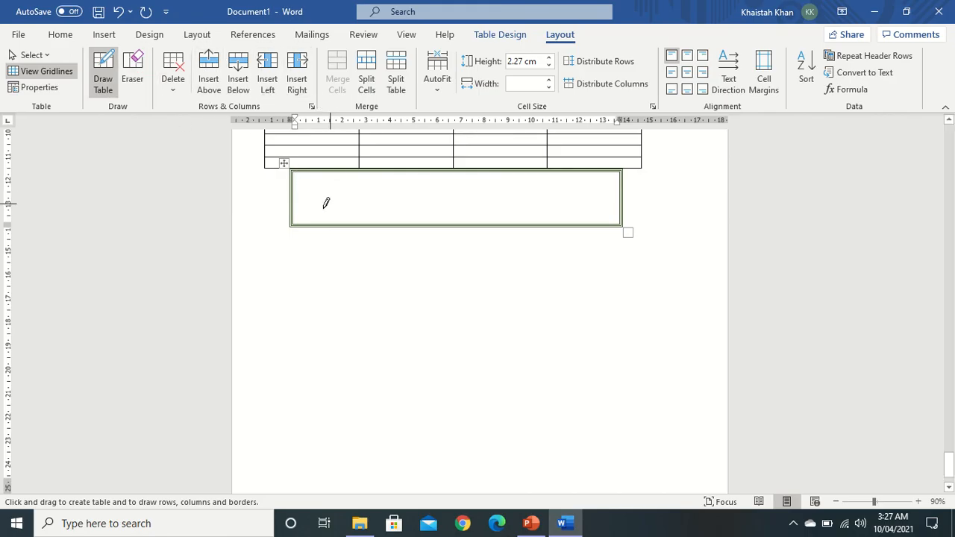
pyautogui.moveTo(293, 191); pyautogui.dragTo(577, 176)
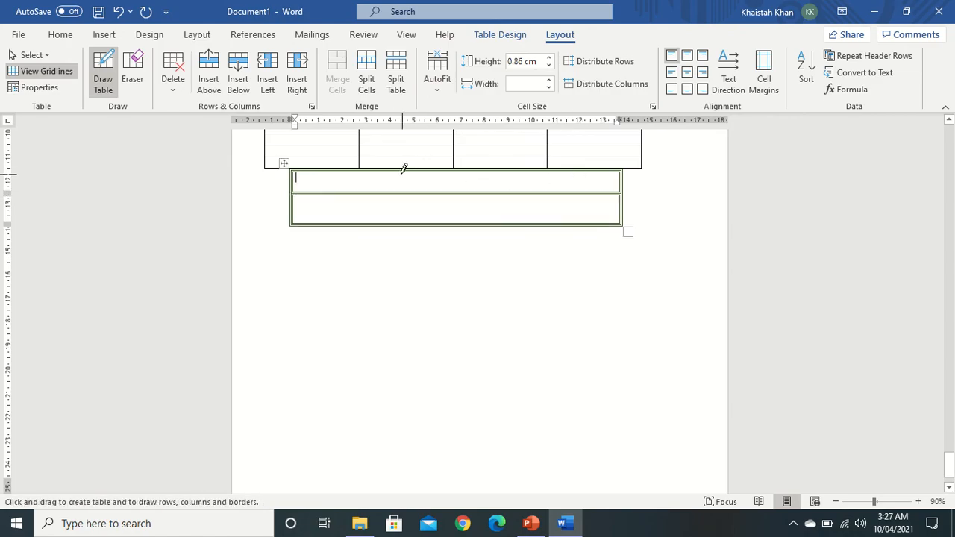
pyautogui.moveTo(399, 170); pyautogui.dragTo(392, 236)
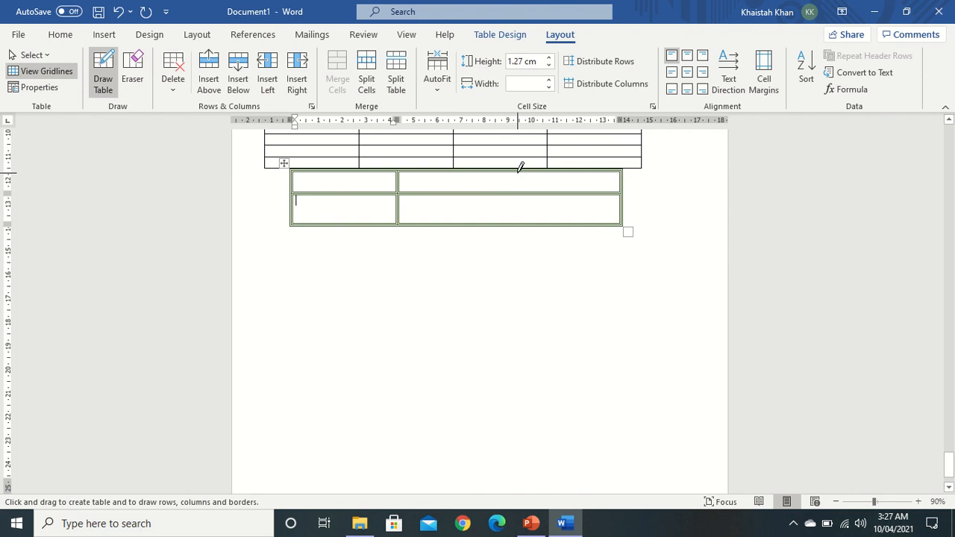
pyautogui.moveTo(514, 169); pyautogui.dragTo(516, 229)
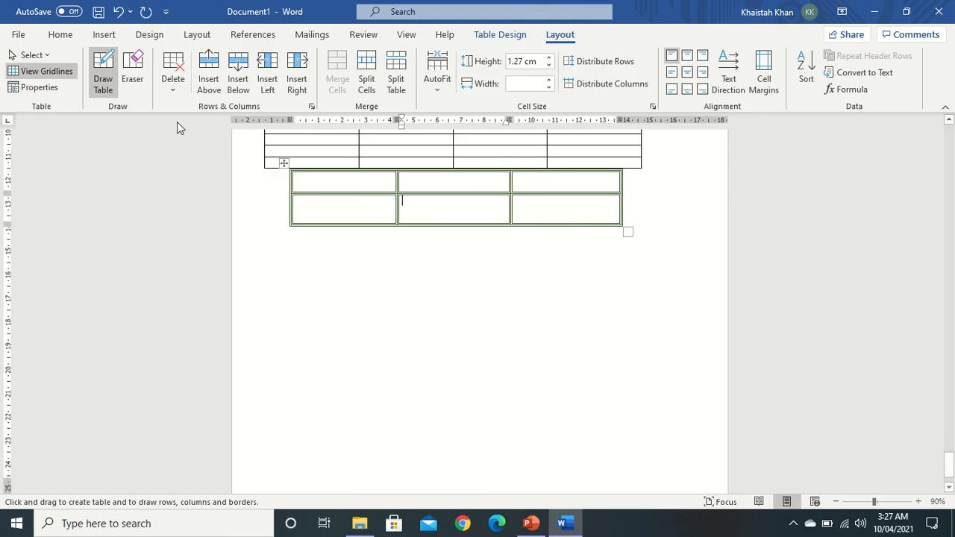
pyautogui.click(133, 73)
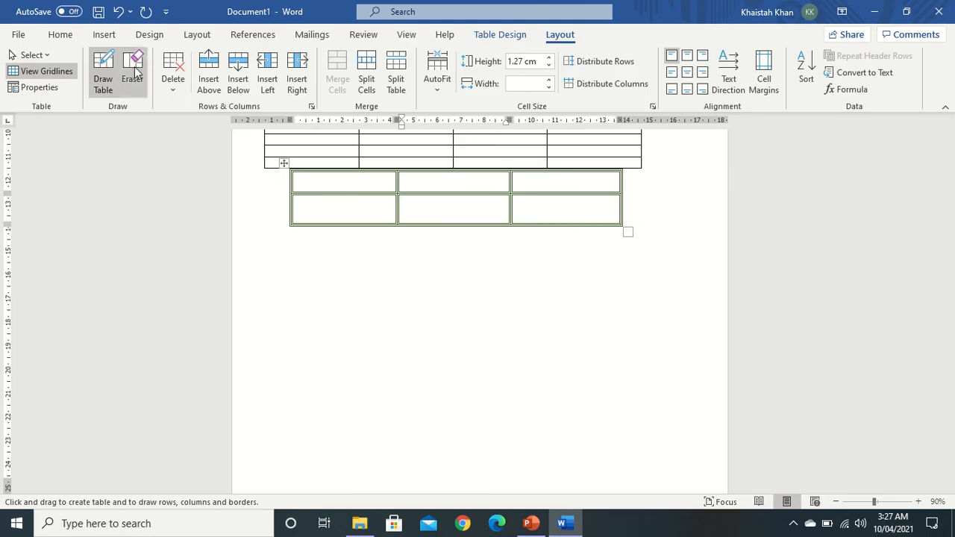
# Step: Erase borders to merge the first-column cells and the top row's right cells
pyautogui.click(360, 191)
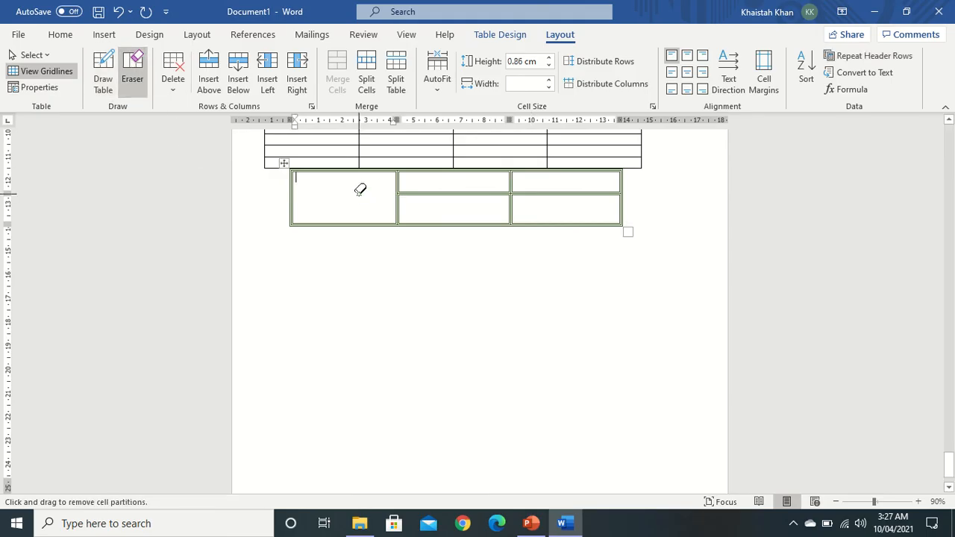
pyautogui.click(512, 185)
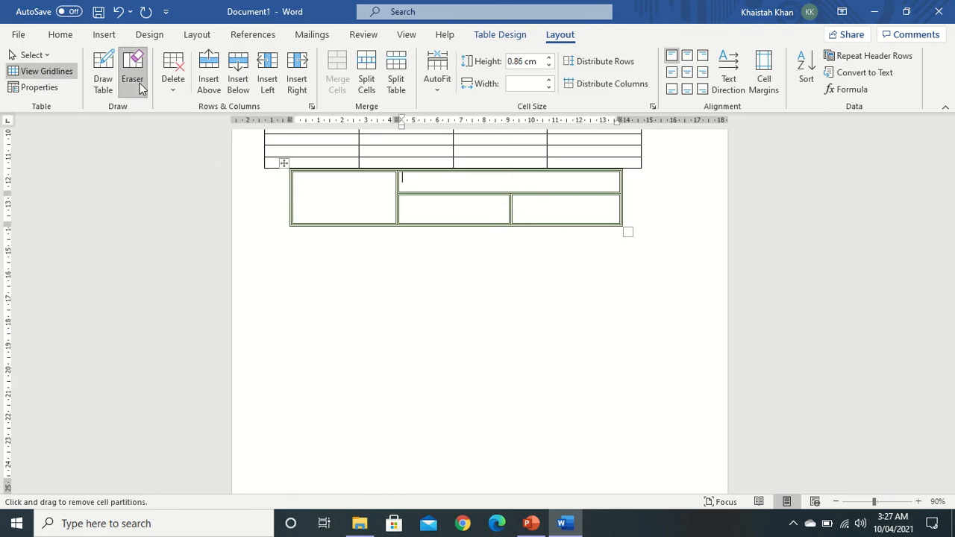
pyautogui.moveTo(510, 39)
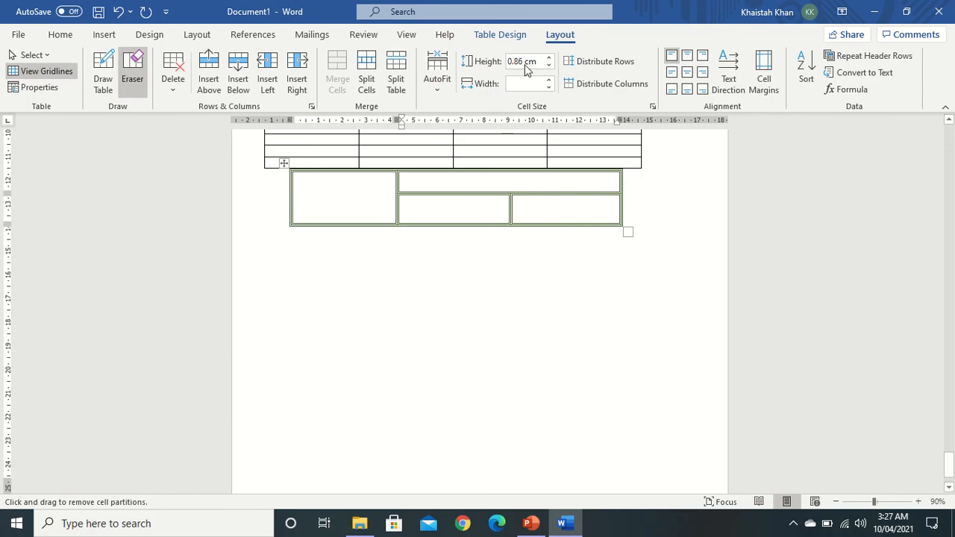
pyautogui.click(501, 37)
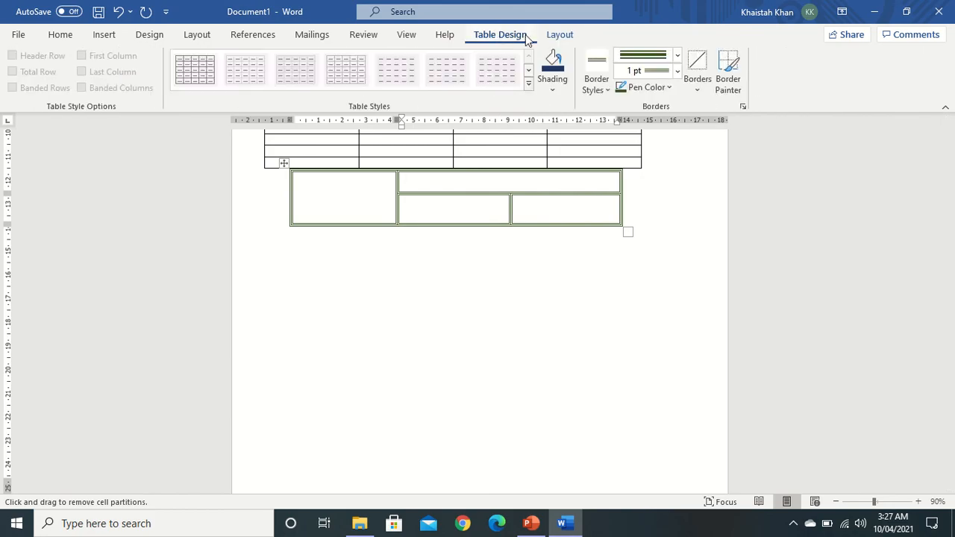
pyautogui.click(560, 34)
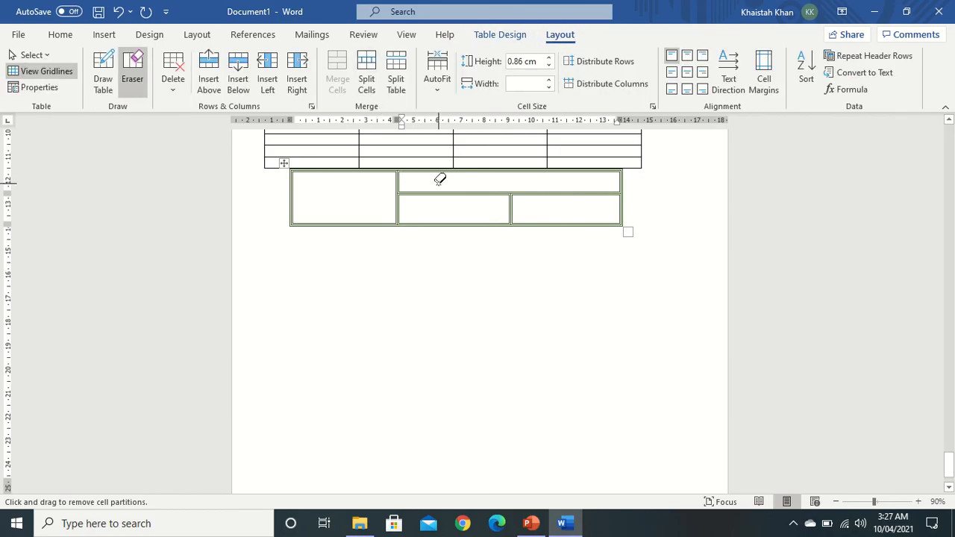
pyautogui.press('Escape')
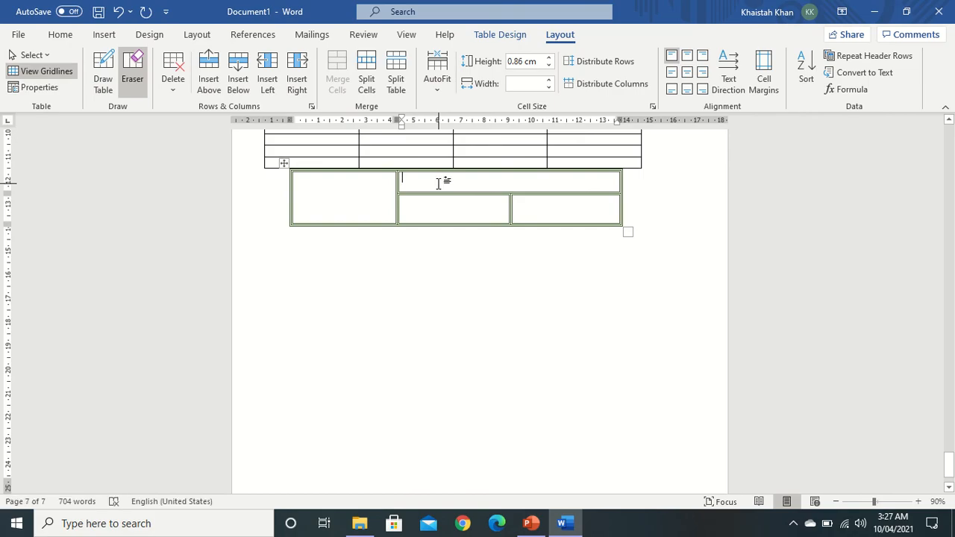
# Step: Split the top-right cell into 2 columns
pyautogui.click(365, 66)
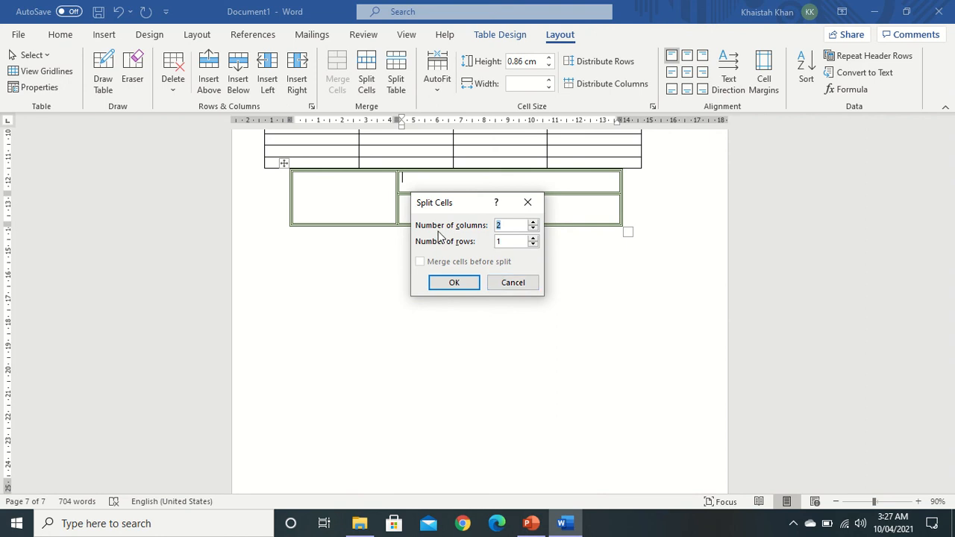
pyautogui.click(454, 282)
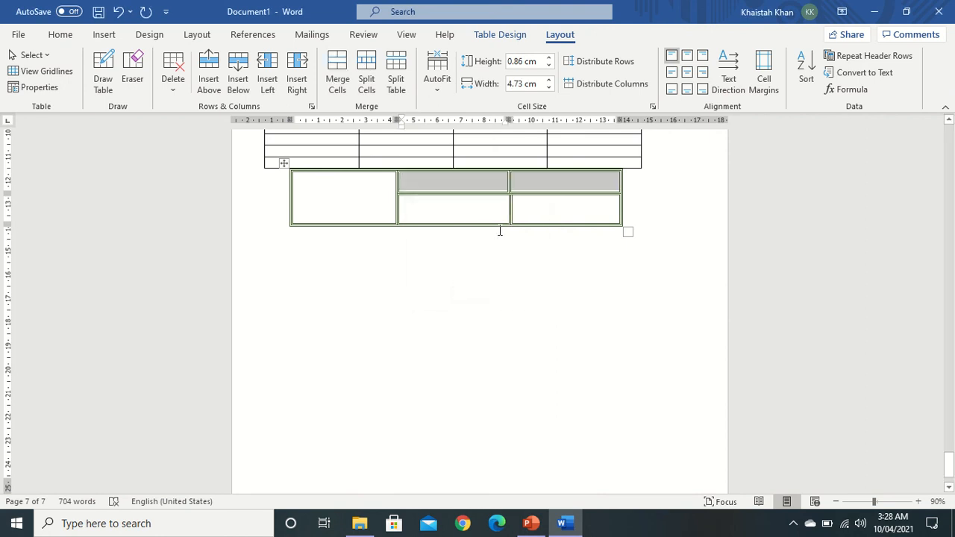
pyautogui.click(499, 231)
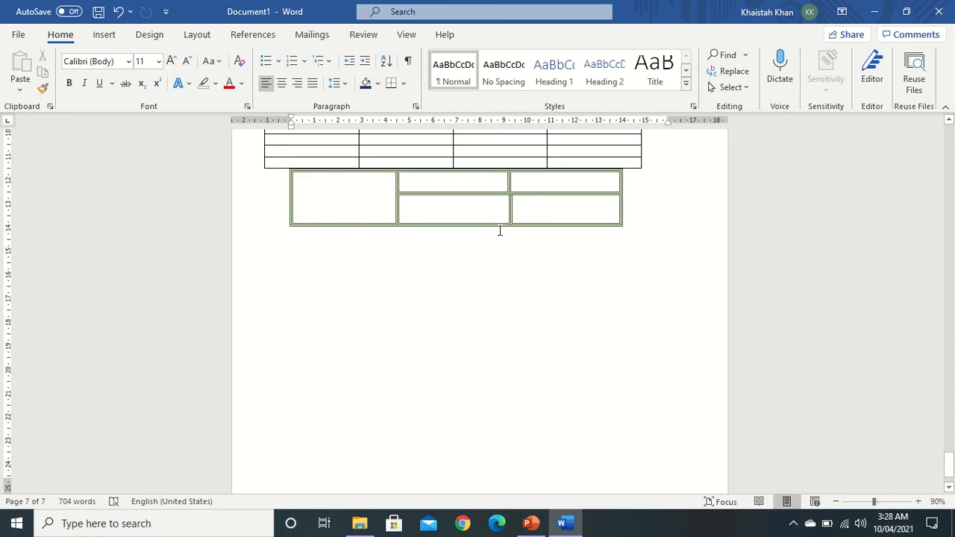
pyautogui.click(509, 183)
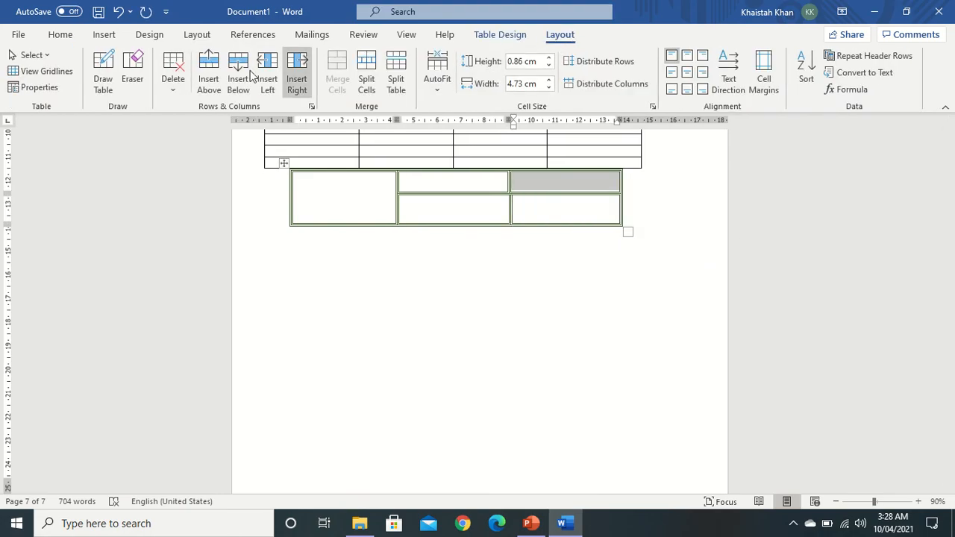
# Step: Erase the remaining right-side borders, then delete the whole drawn table
pyautogui.click(132, 74)
pyautogui.moveTo(511, 180); pyautogui.dragTo(510, 191)
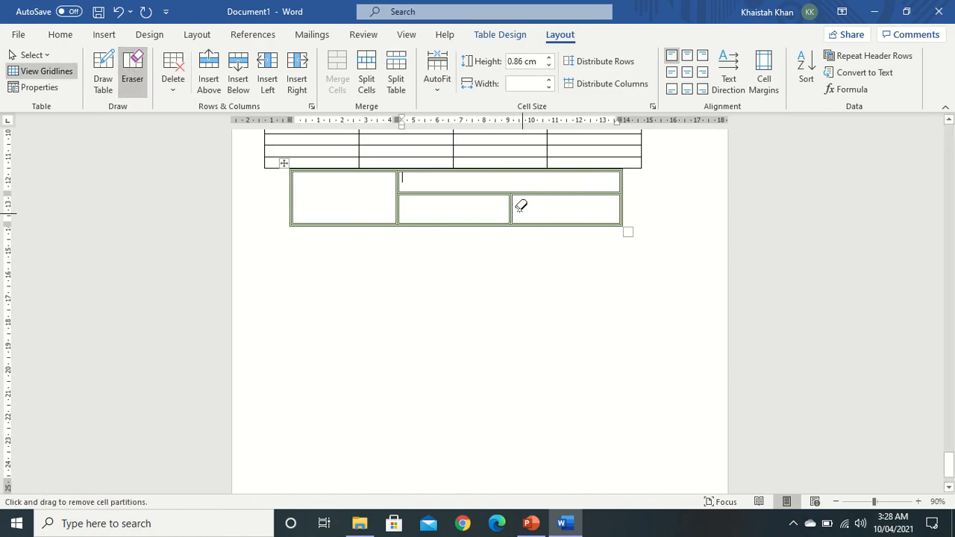
pyautogui.moveTo(542, 187)
pyautogui.mouseDown()
pyautogui.moveTo(590, 186)
pyautogui.moveTo(493, 188)
pyautogui.moveTo(513, 196)
pyautogui.mouseUp()
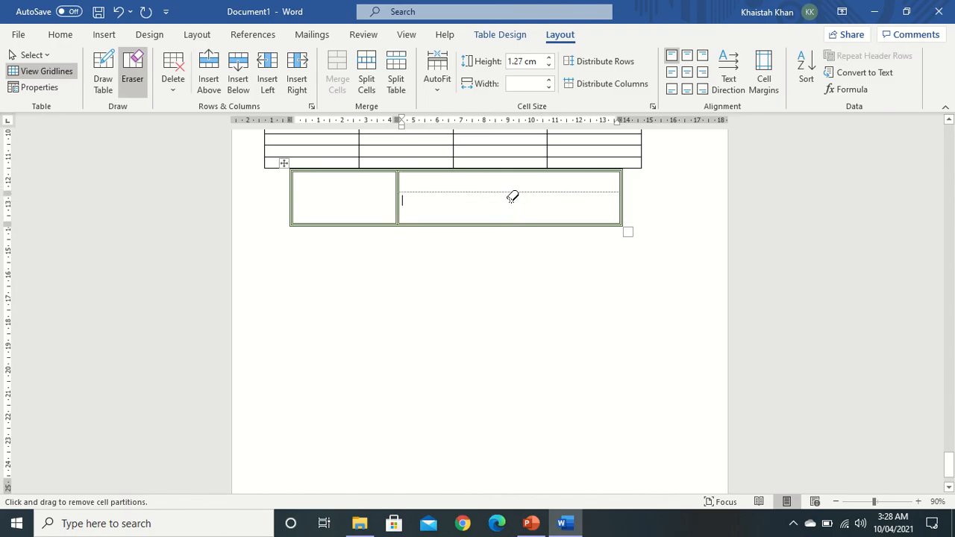
pyautogui.moveTo(452, 190); pyautogui.dragTo(451, 190)
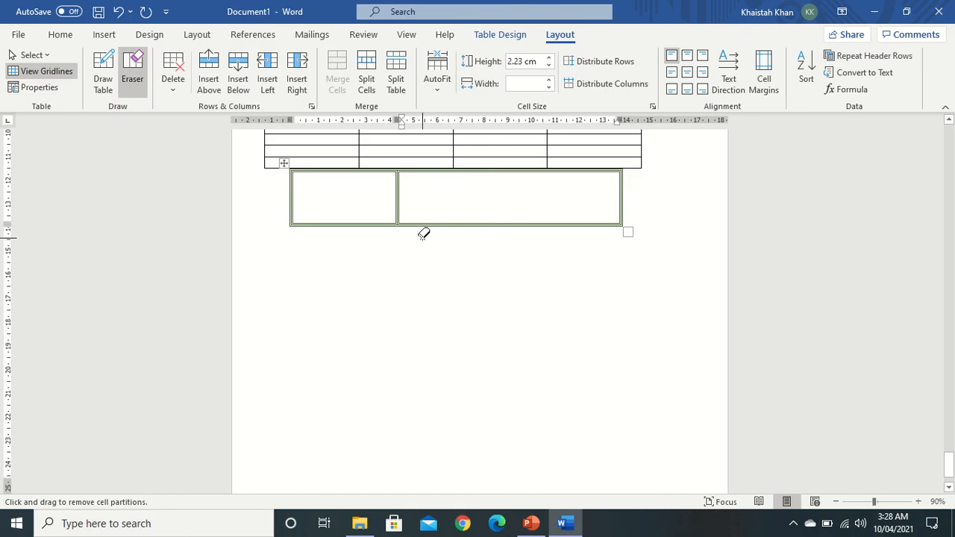
pyautogui.click(173, 79)
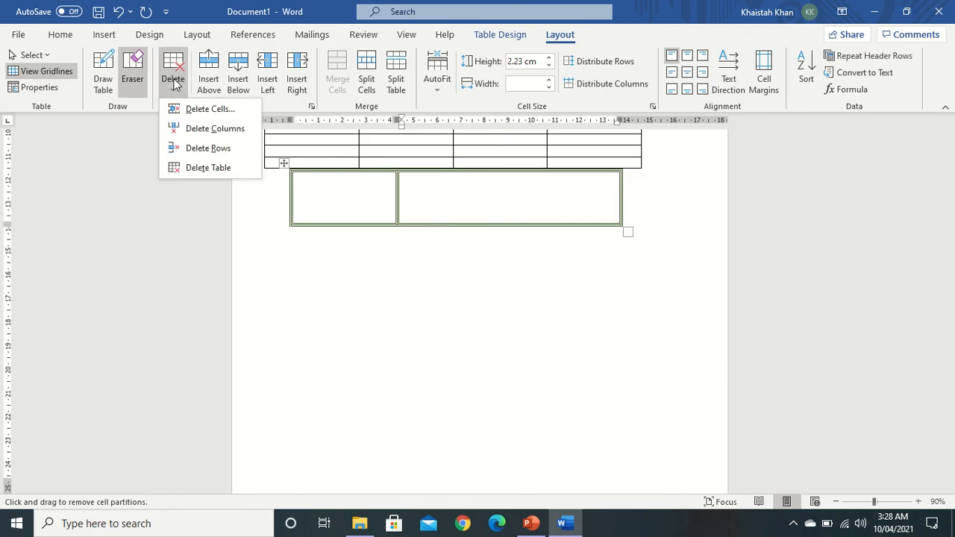
pyautogui.click(210, 168)
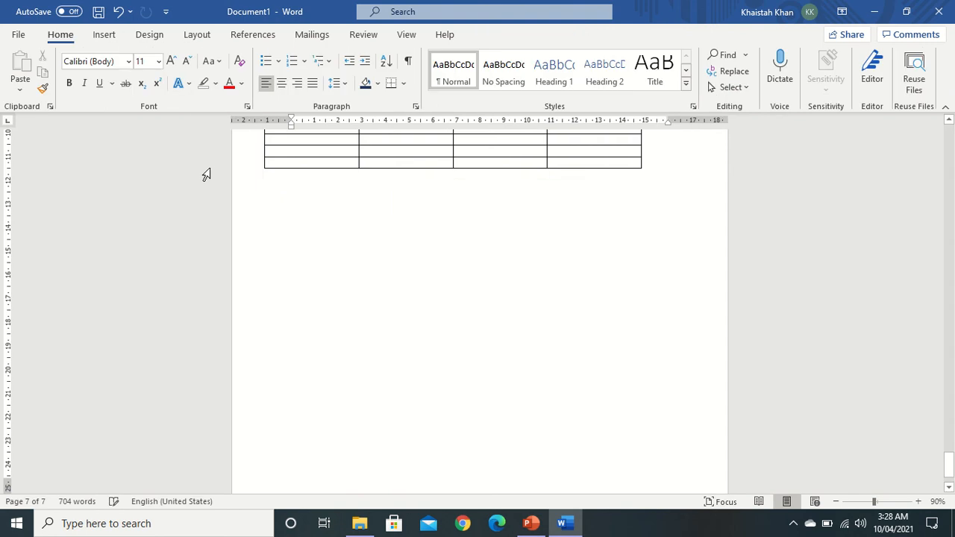
pyautogui.doubleClick(327, 196)
pyautogui.press('Return')
pyautogui.press('Return')
pyautogui.press('Return')
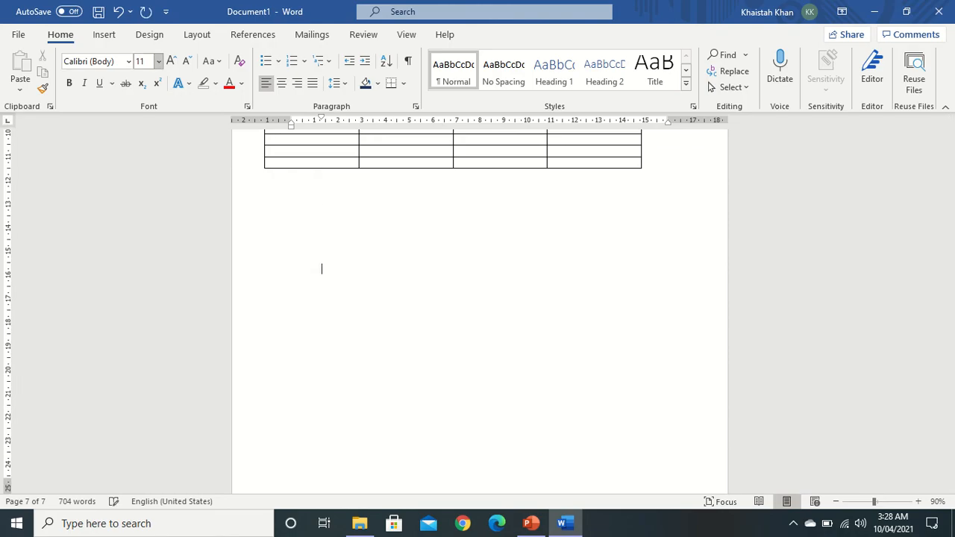
pyautogui.doubleClick(311, 260)
pyautogui.click(260, 241)
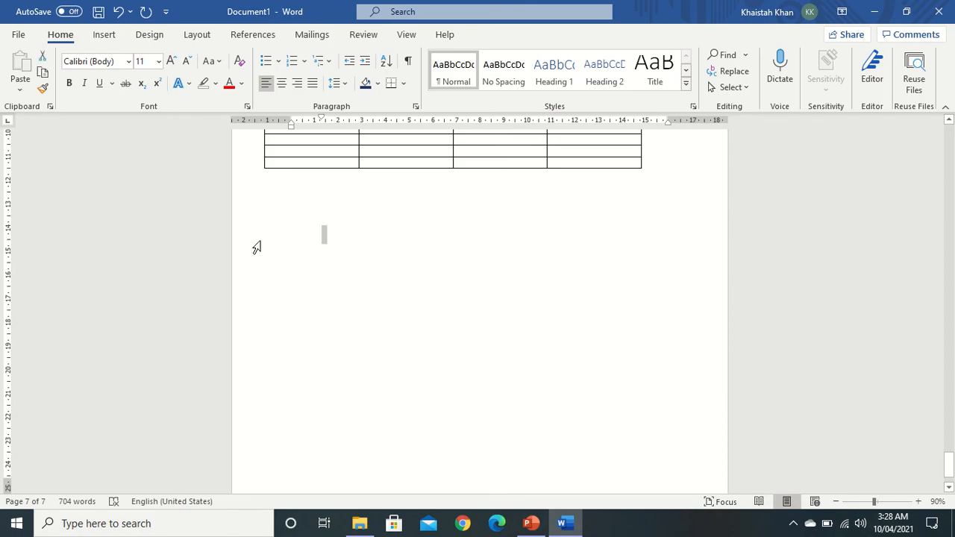
pyautogui.click(104, 35)
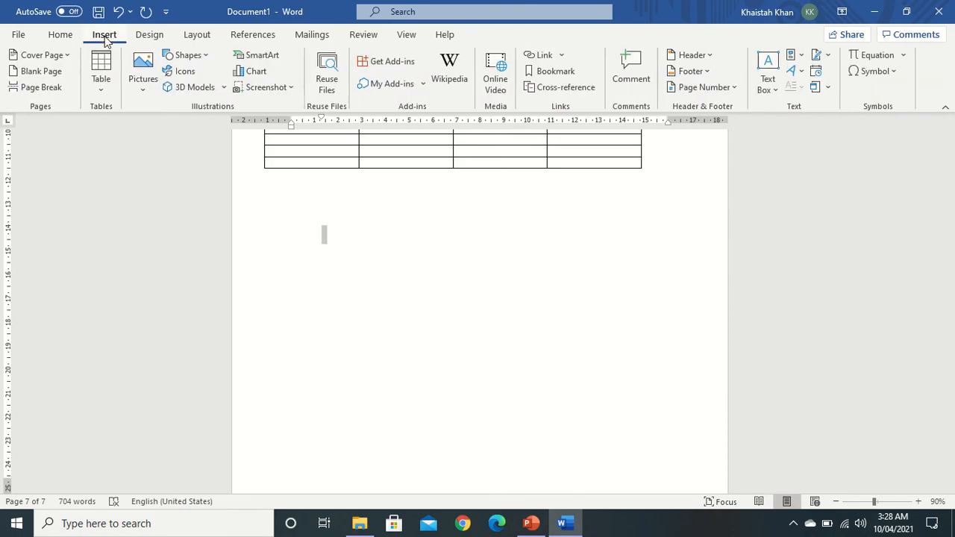
pyautogui.click(103, 95)
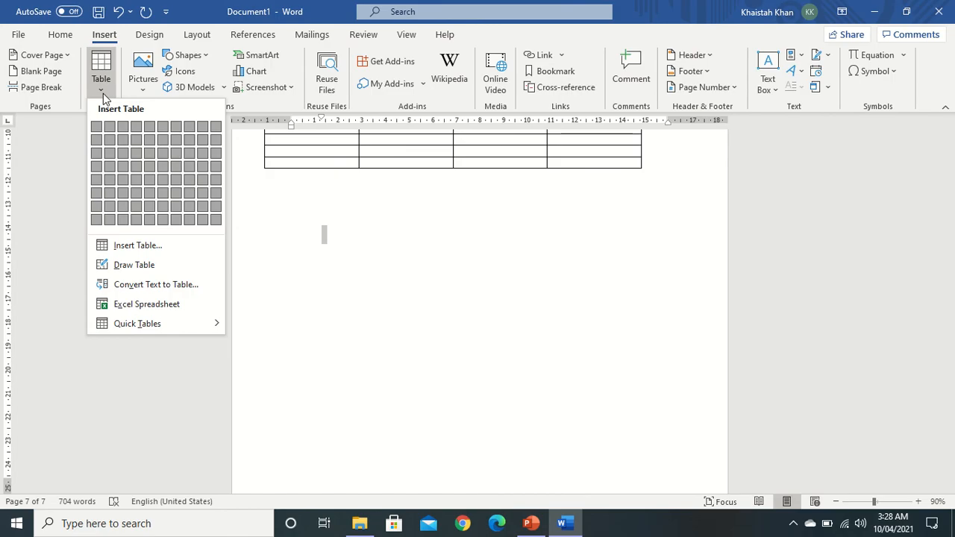
pyautogui.click(322, 226)
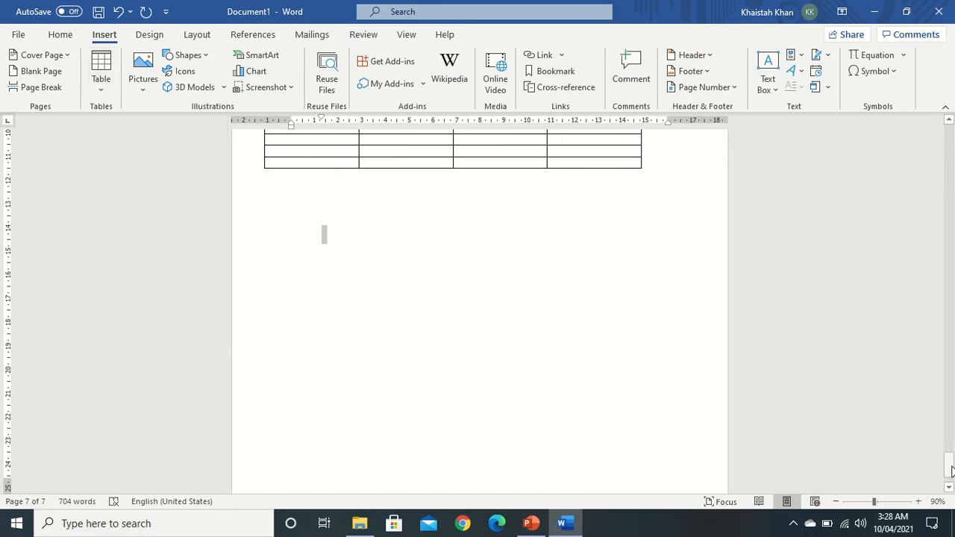
pyautogui.moveTo(951, 470); pyautogui.dragTo(950, 448)
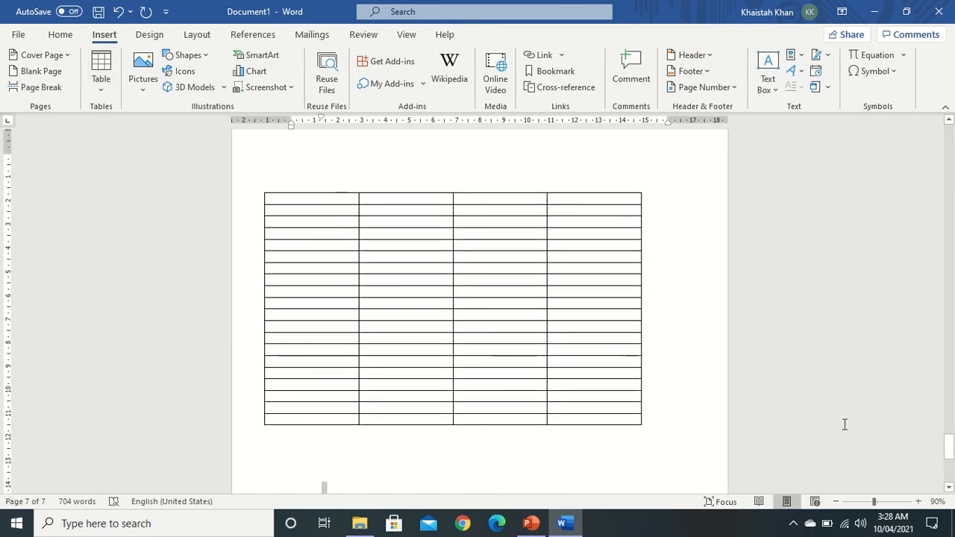
# Step: Merge the top two cells of the first column
pyautogui.click(293, 200)
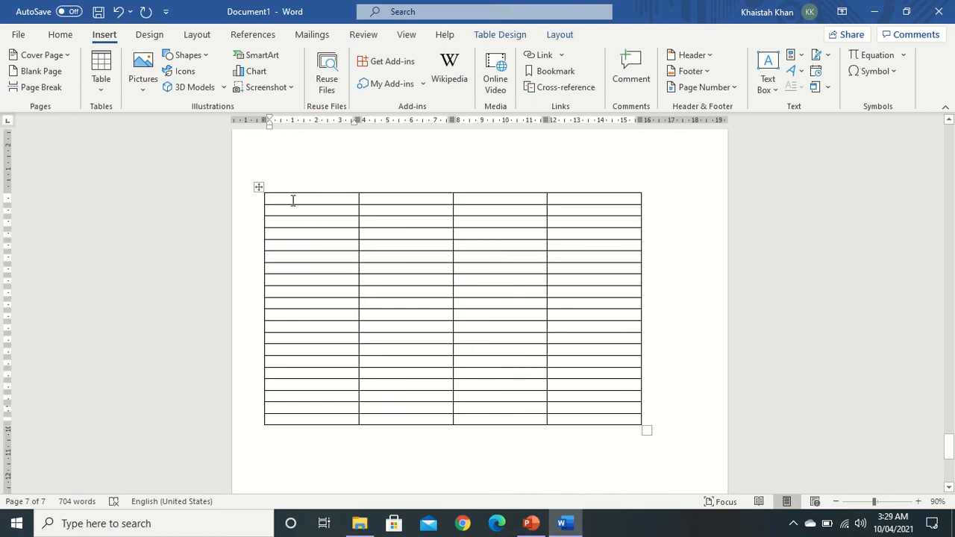
pyautogui.moveTo(294, 204); pyautogui.dragTo(313, 212)
pyautogui.rightClick(311, 214)
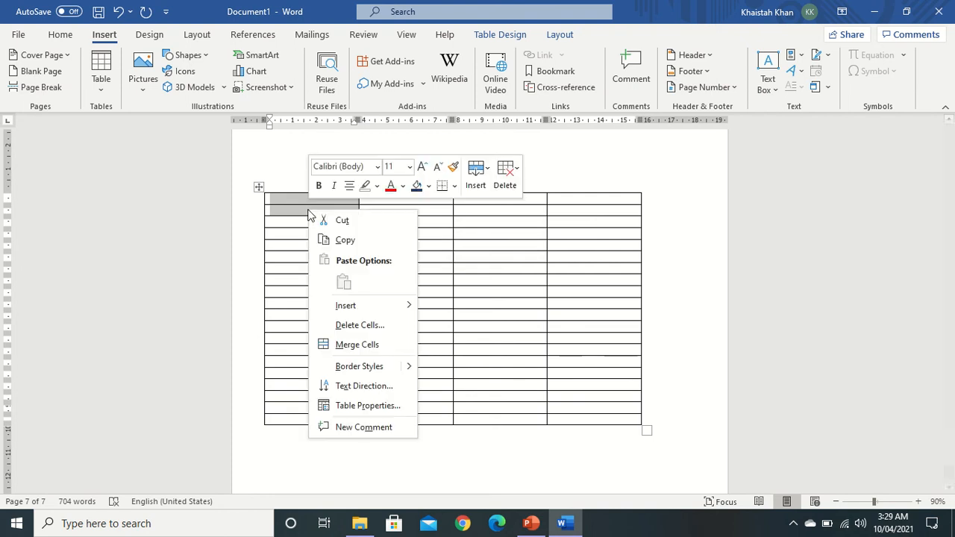
pyautogui.click(356, 343)
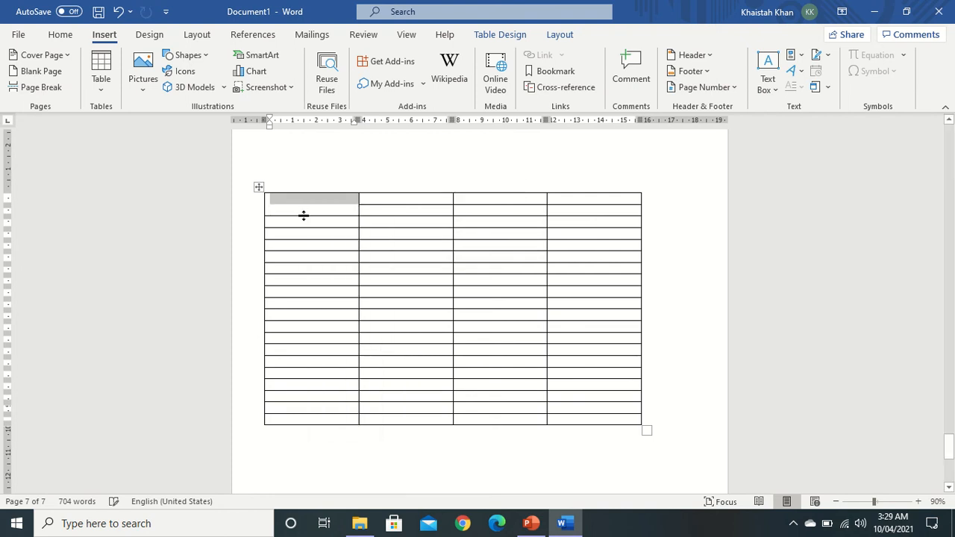
# Step: Type Pakistan in the merged cell, centre it, and bring up its shortcut menu
pyautogui.write('Pakistan')
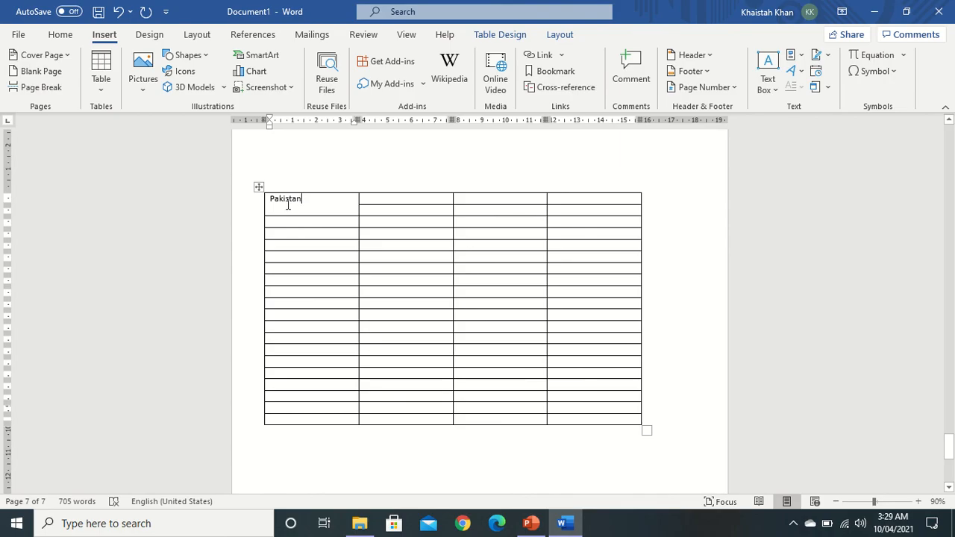
pyautogui.hotkey('ctrl', 'e')
pyautogui.moveTo(294, 201); pyautogui.dragTo(322, 200)
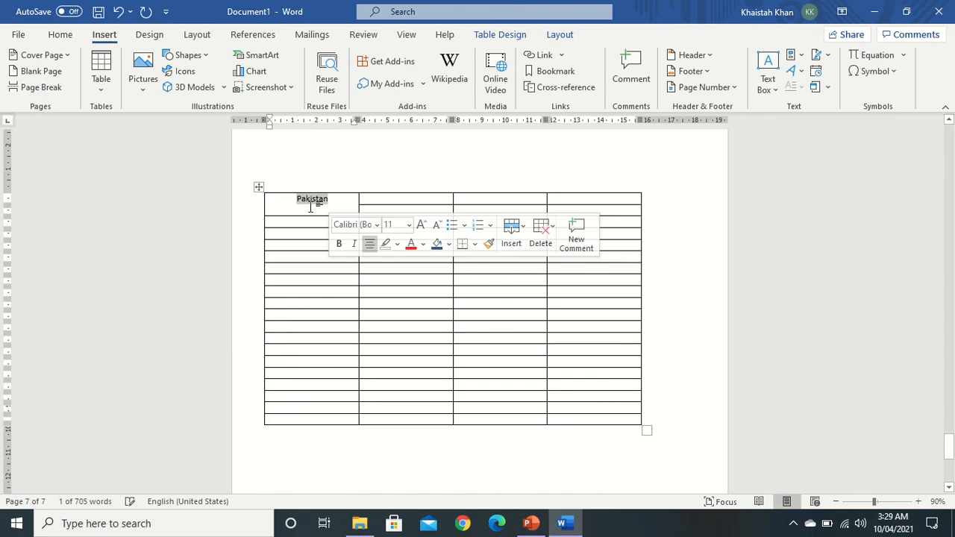
pyautogui.click(310, 208)
pyautogui.rightClick(310, 209)
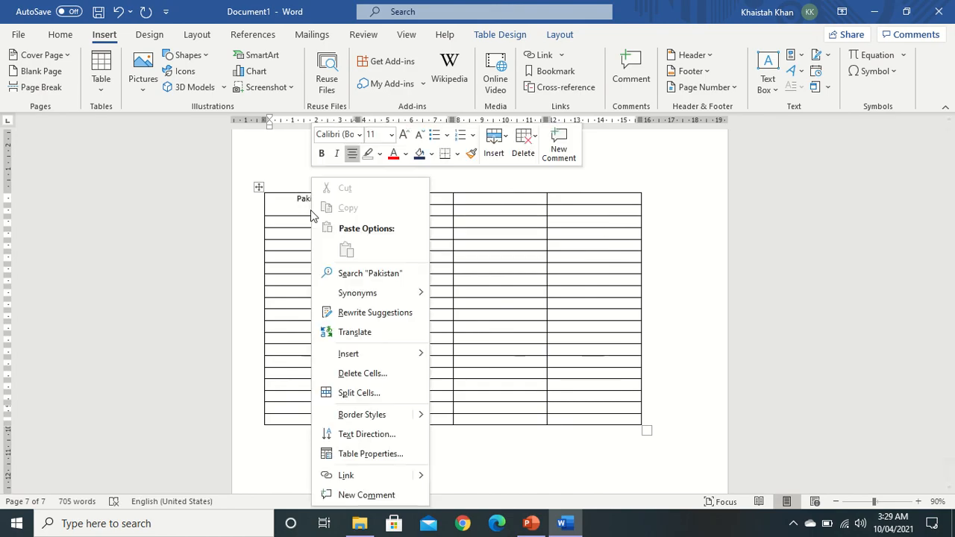
# Step: Set the Pakistan cell to Center vertical alignment in Table Properties' Cell tab
pyautogui.click(384, 457)
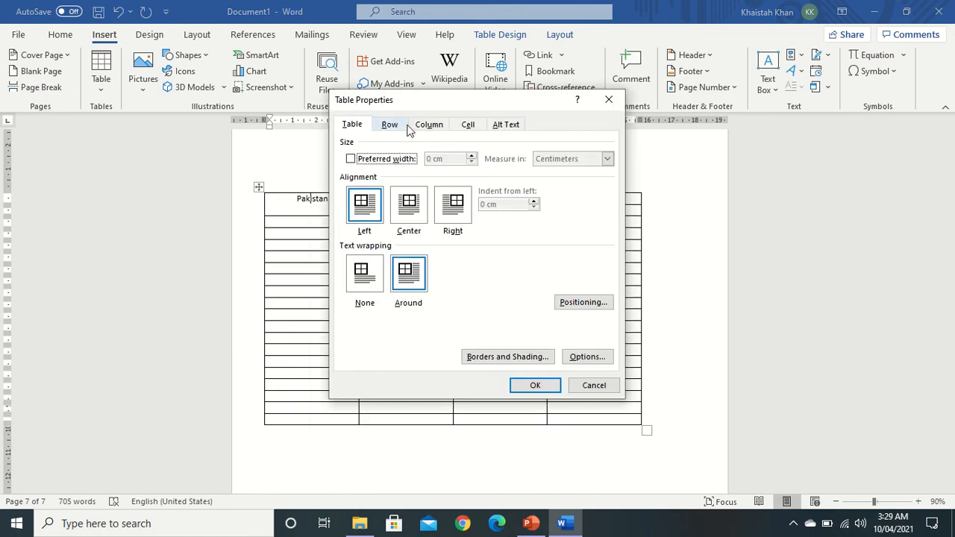
pyautogui.click(469, 126)
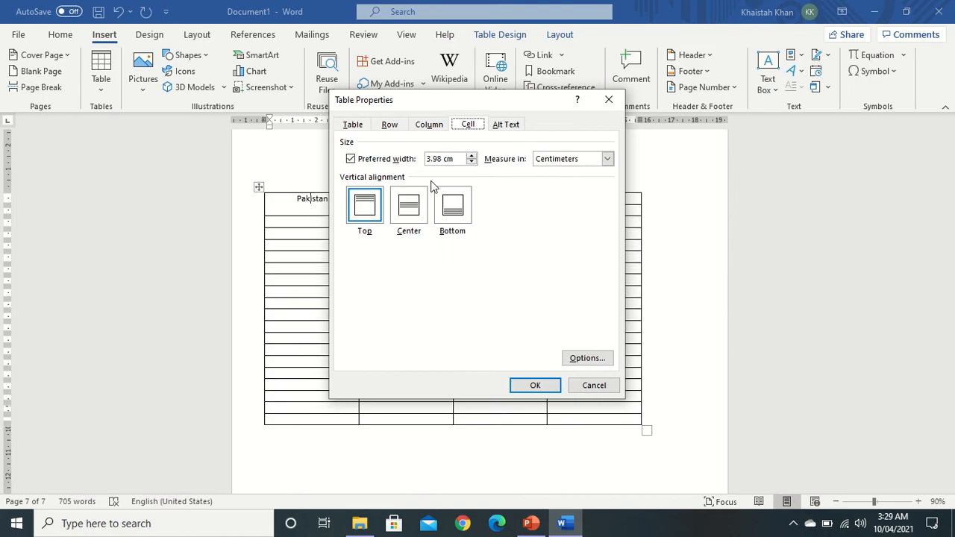
pyautogui.click(413, 211)
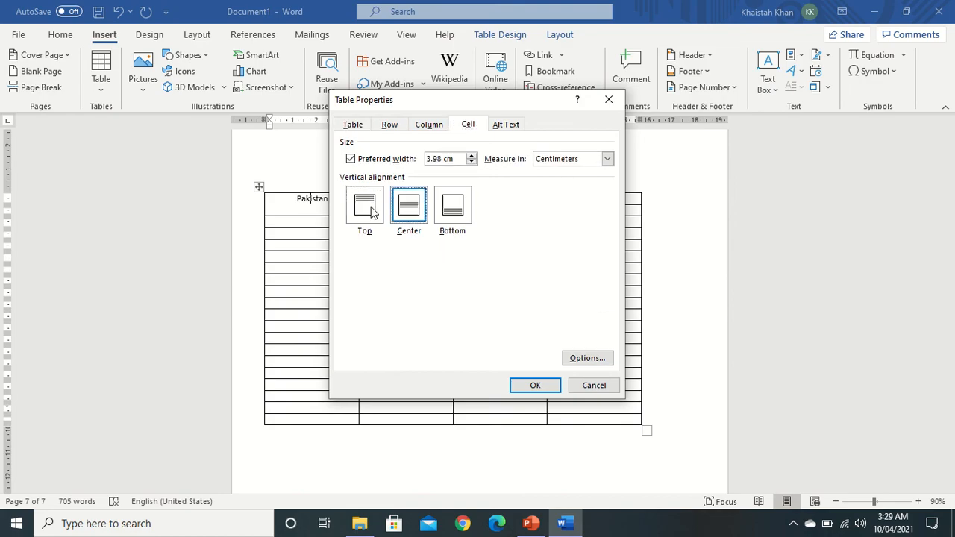
pyautogui.click(373, 211)
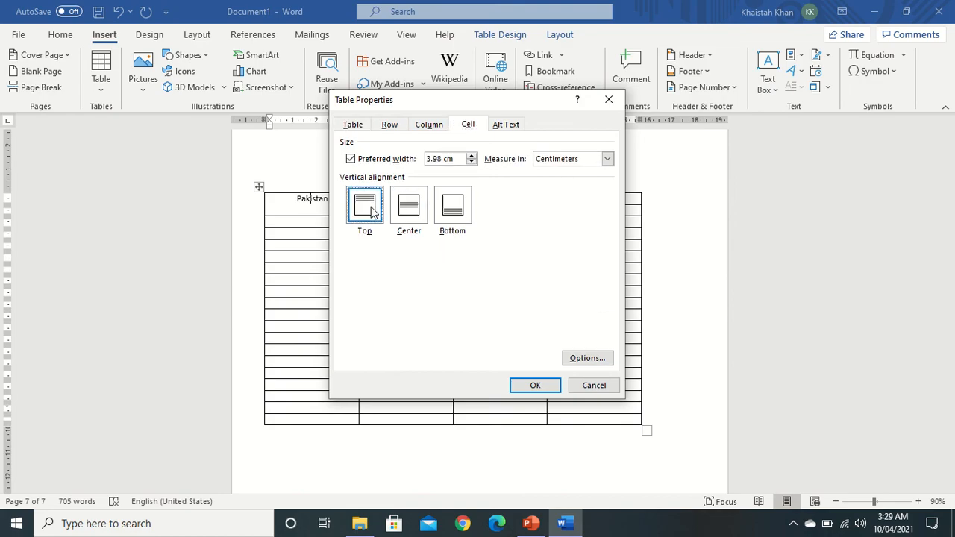
pyautogui.click(410, 211)
pyautogui.click(458, 211)
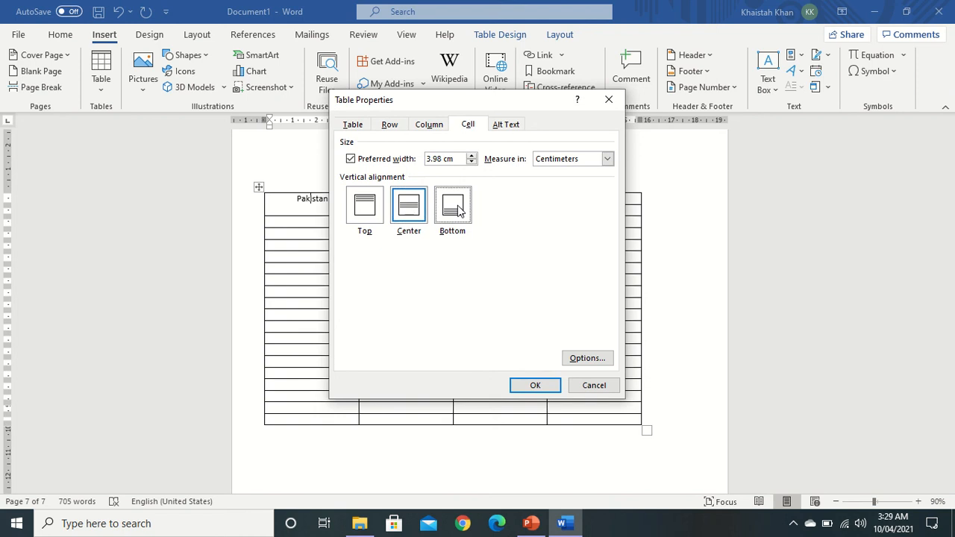
pyautogui.click(411, 211)
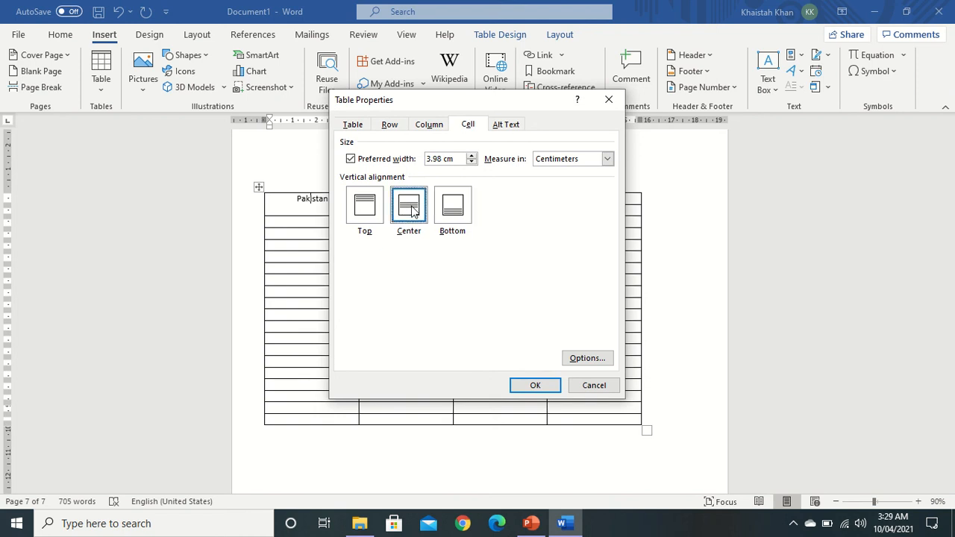
pyautogui.click(543, 390)
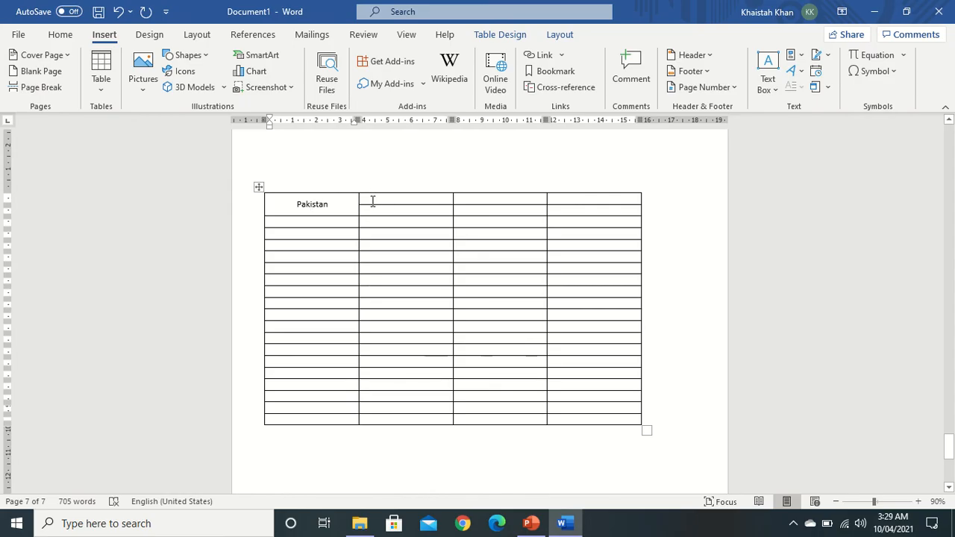
pyautogui.moveTo(372, 201); pyautogui.dragTo(392, 207)
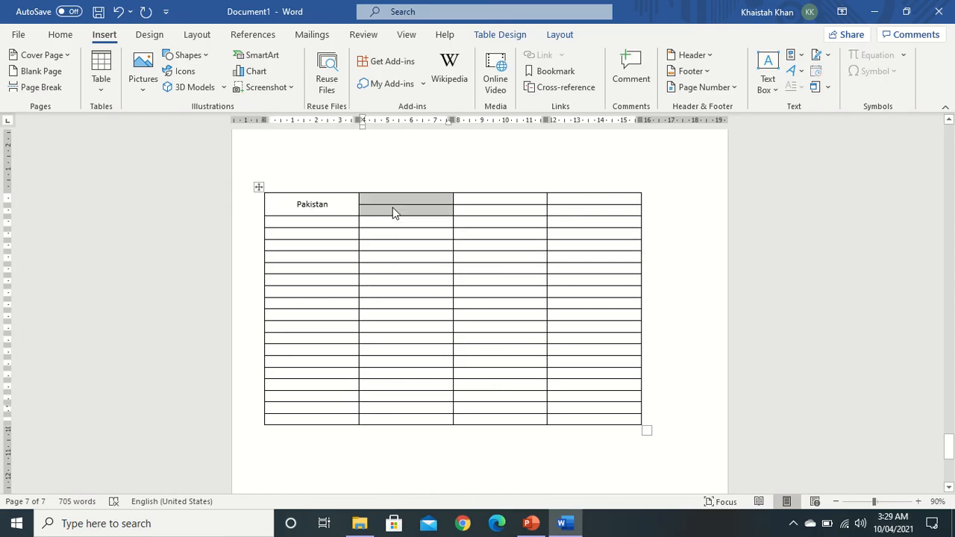
pyautogui.rightClick(393, 209)
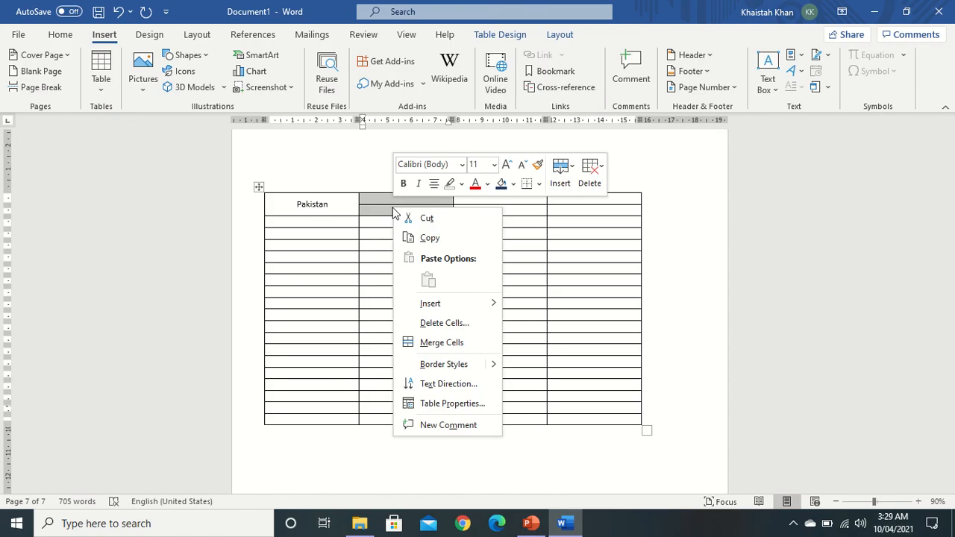
pyautogui.click(453, 403)
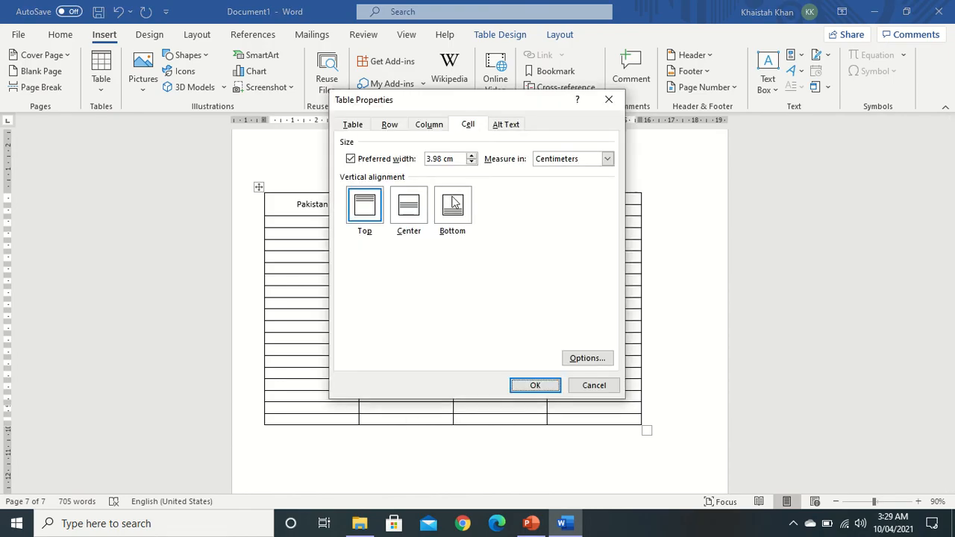
pyautogui.click(358, 127)
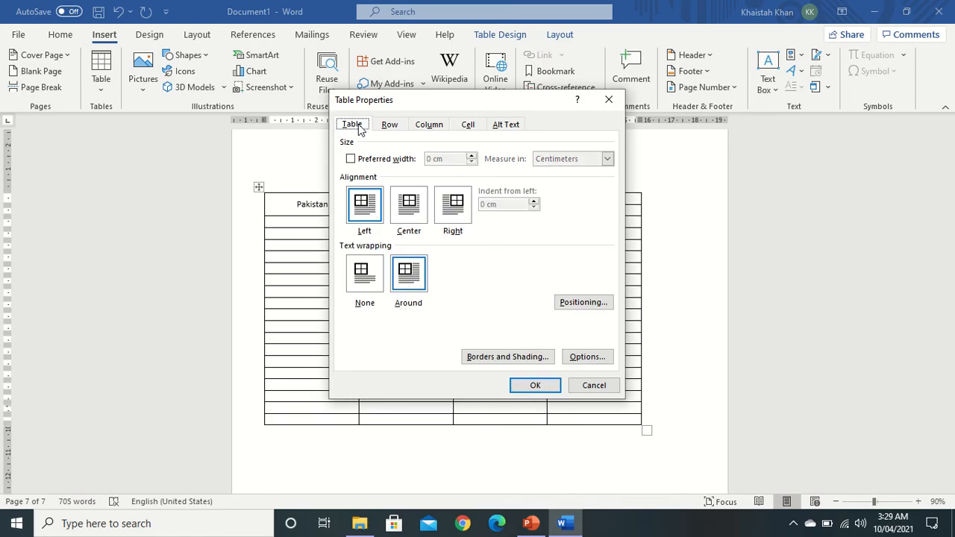
pyautogui.click(377, 215)
pyautogui.click(417, 217)
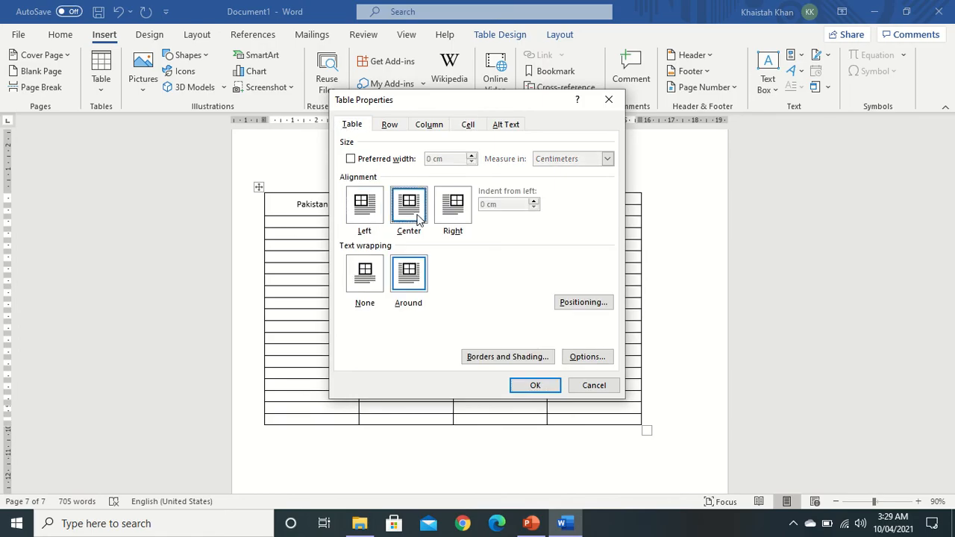
pyautogui.click(462, 215)
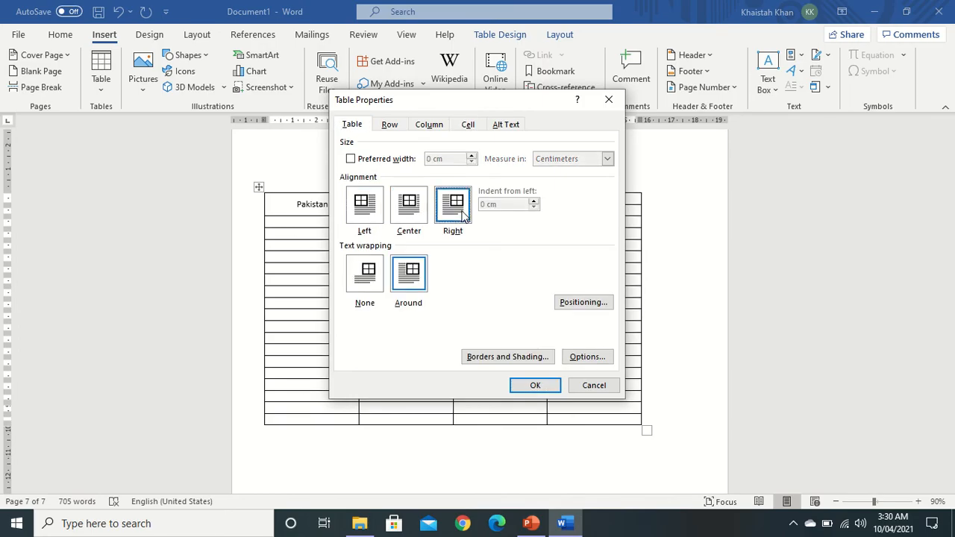
pyautogui.click(367, 206)
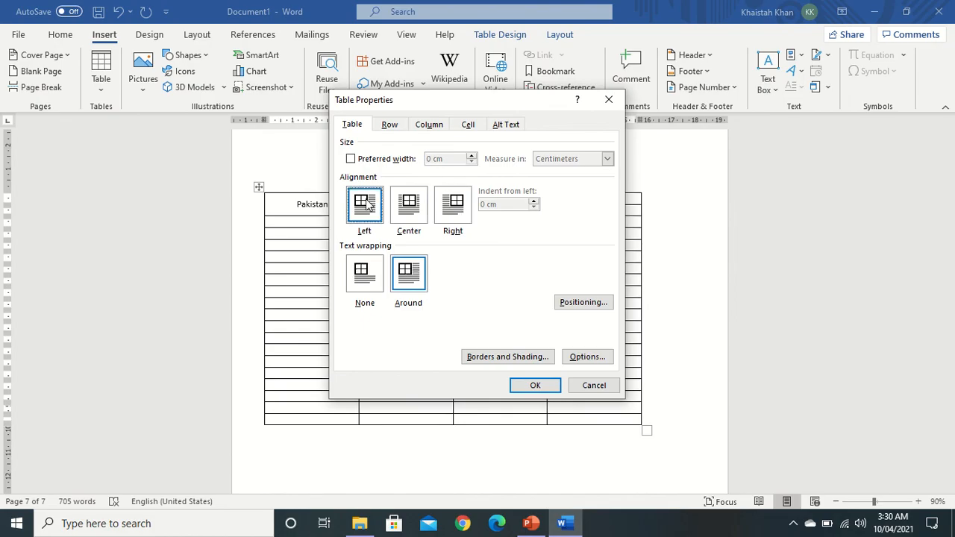
pyautogui.click(452, 215)
pyautogui.click(414, 209)
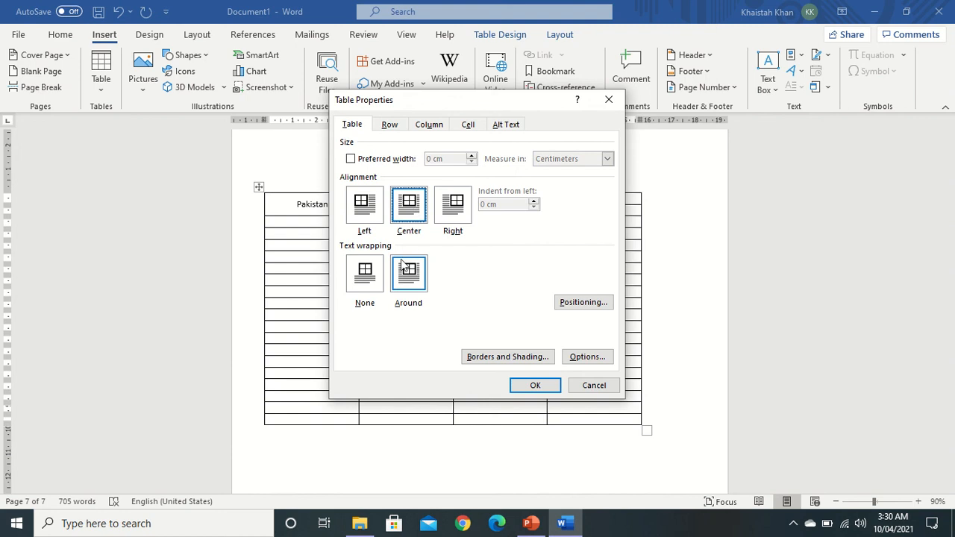
pyautogui.click(366, 281)
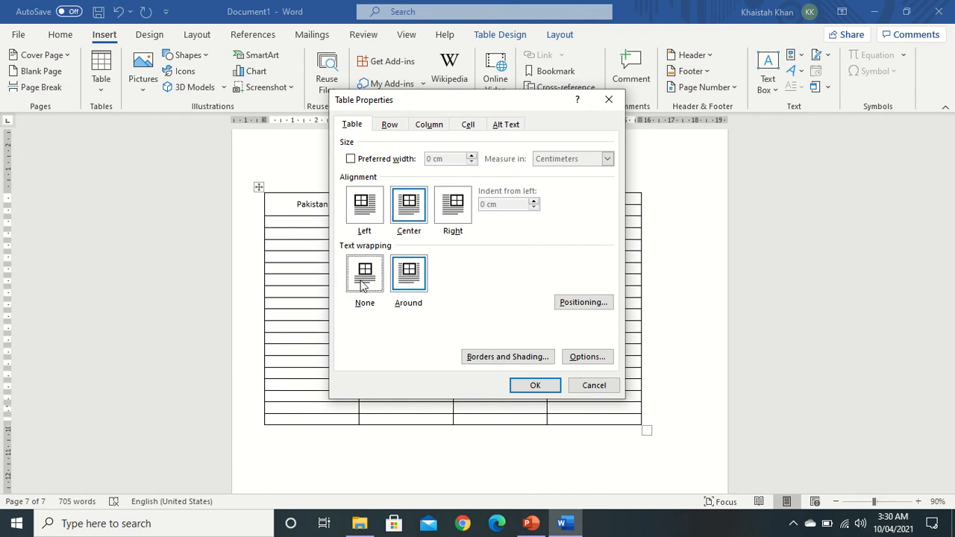
pyautogui.click(408, 275)
pyautogui.click(388, 127)
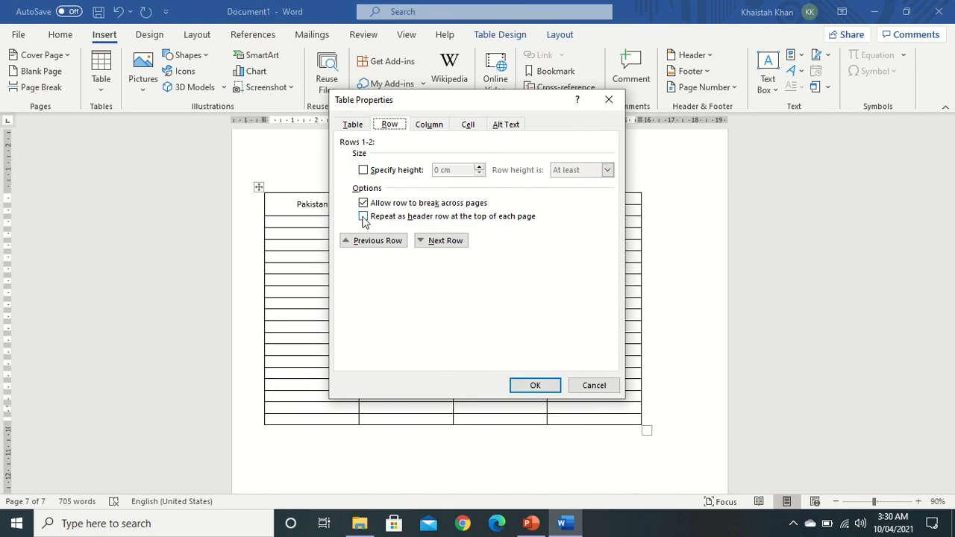
pyautogui.click(607, 99)
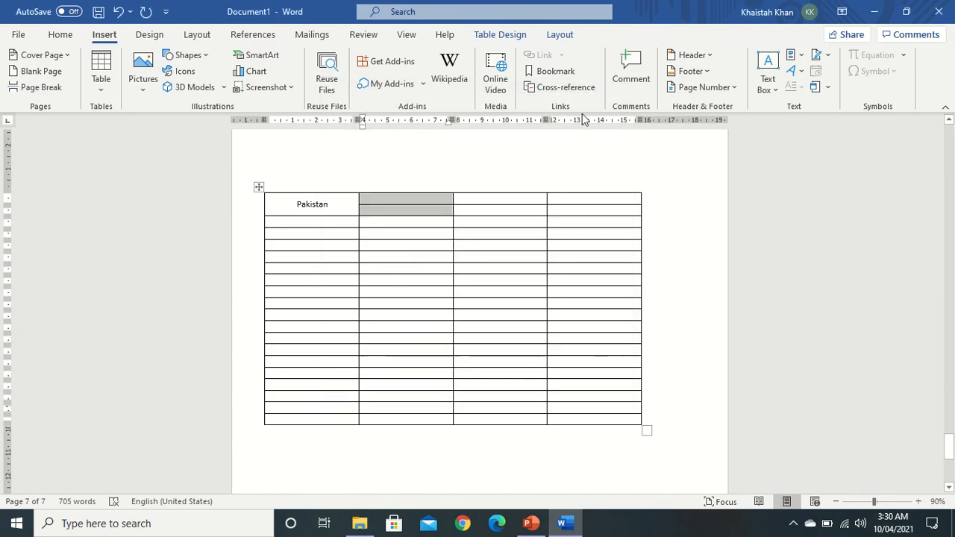
# Step: Undo the Pakistan merge, then type the headers Name, Father and Phoen, trimming the typo
pyautogui.click(407, 202)
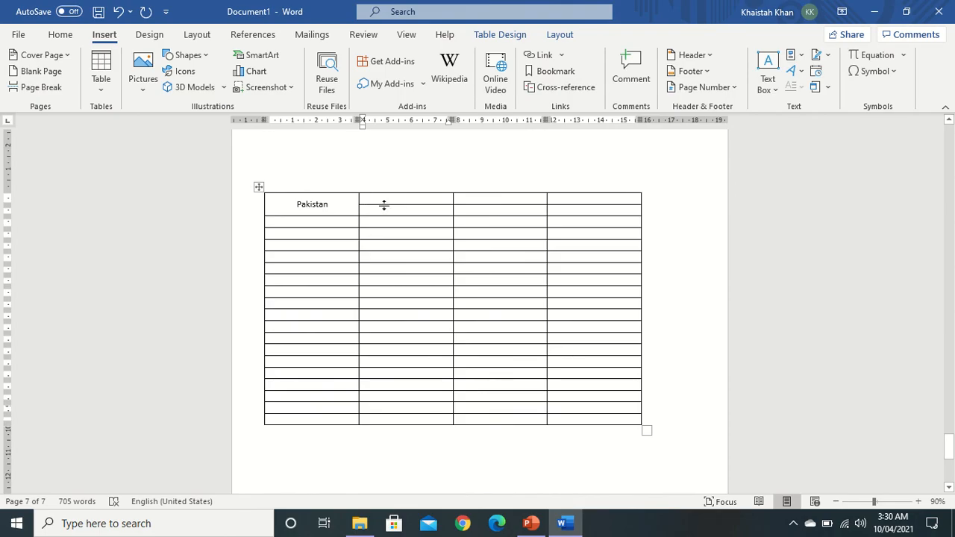
pyautogui.hotkey('ctrl', 'z')
pyautogui.hotkey('ctrl', 'z')
pyautogui.hotkey('ctrl', 'z')
pyautogui.hotkey('ctrl', 'z')
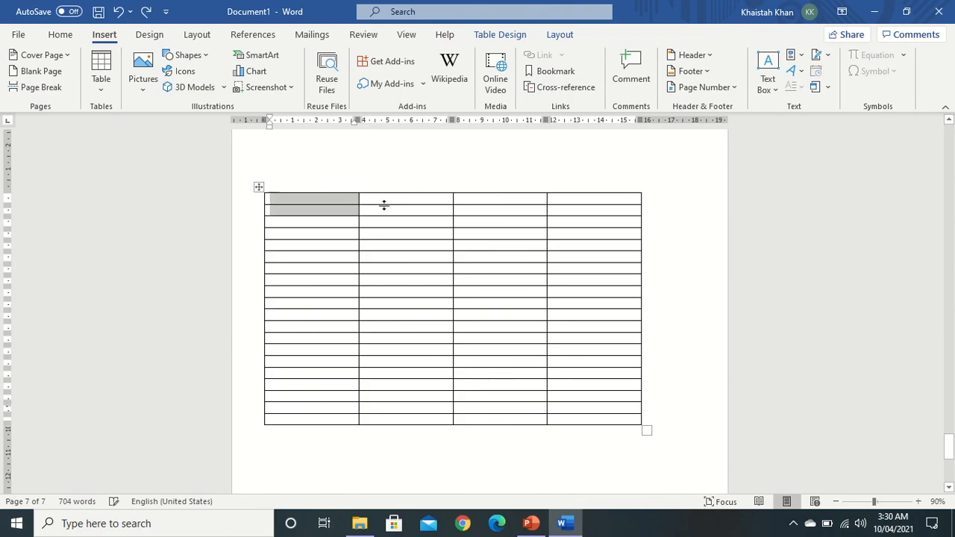
pyautogui.click(322, 201)
pyautogui.write('Name')
pyautogui.press('Tab')
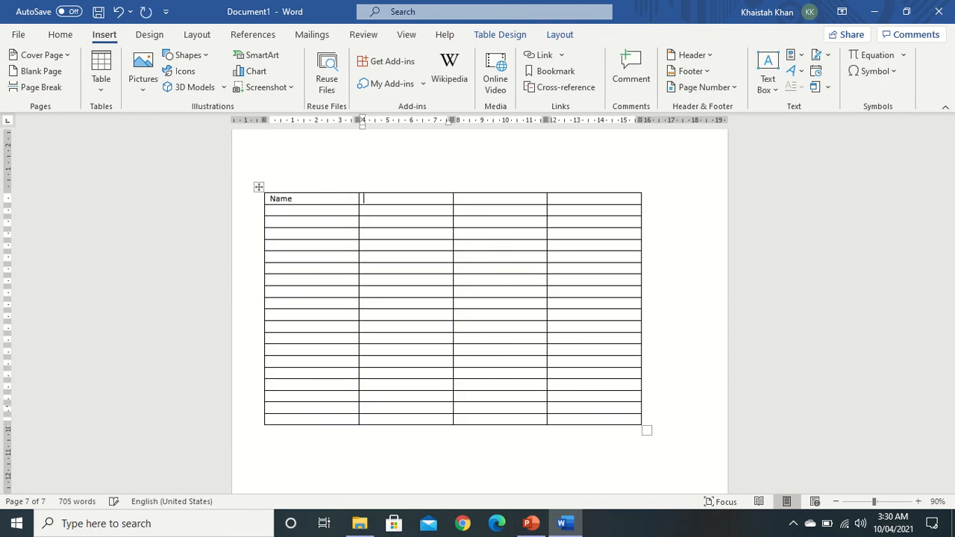
pyautogui.write('Father')
pyautogui.press('Tab')
pyautogui.write('Phoen')
pyautogui.press('Tab')
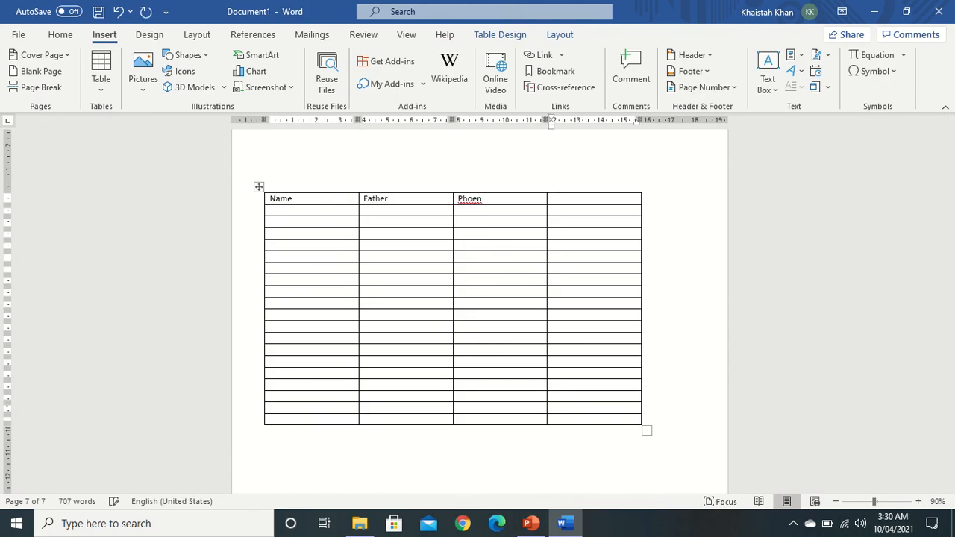
pyautogui.press('BackSpace')
pyautogui.press('BackSpace')
pyautogui.press('BackSpace')
pyautogui.press('BackSpace')
pyautogui.press('BackSpace')
# Step: Complete the headers so they read Name, Father, Phone, Class
pyautogui.write('one')
pyautogui.press('Tab')
pyautogui.write('Class')
# Step: Drag the table's resize handle to make it wider and taller, then click the first Name cell
pyautogui.moveTo(247, 257)
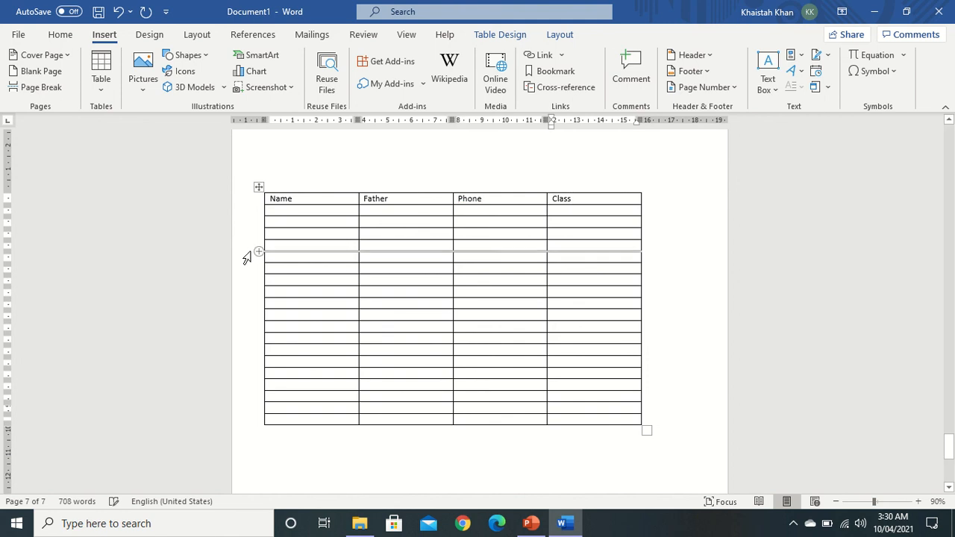
pyautogui.click(364, 314)
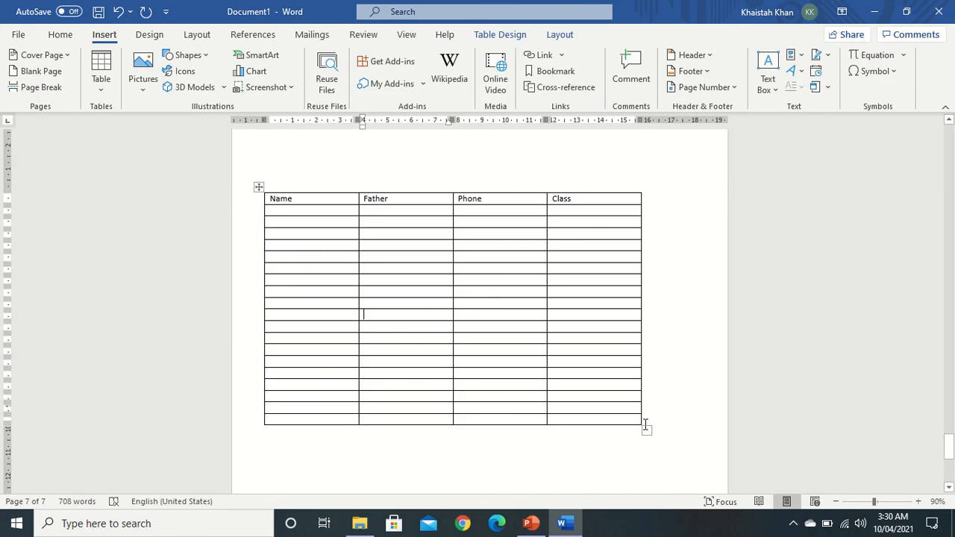
pyautogui.moveTo(645, 425); pyautogui.dragTo(681, 453)
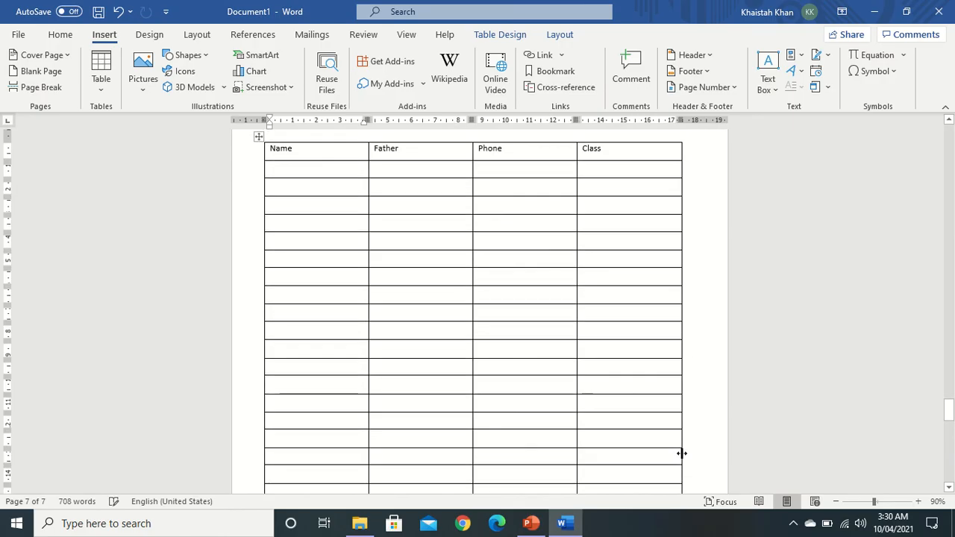
pyautogui.click(296, 177)
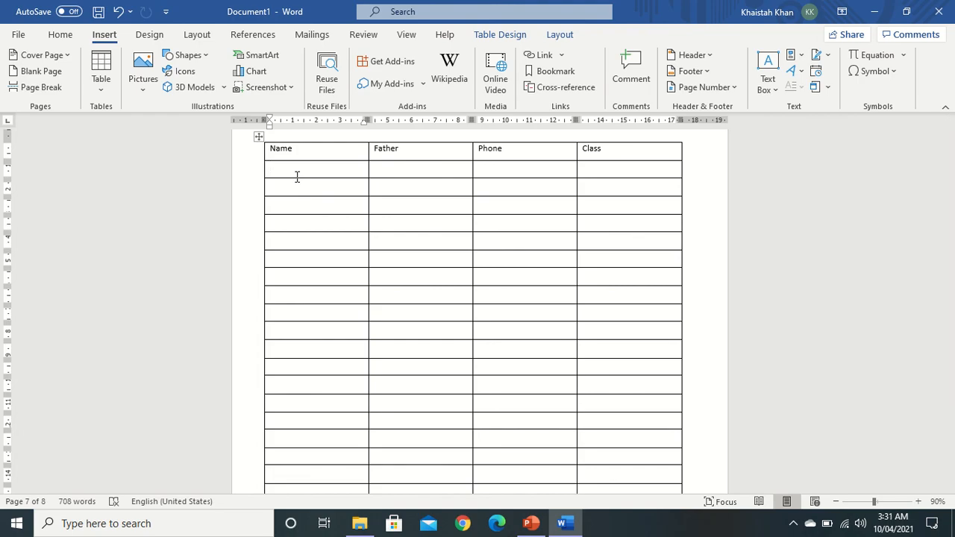
# Step: Fill the remaining row cells with placeholder text such as 'Dfja;', 'klf' and ';jljf;lk'
pyautogui.write('Dfja;')
pyautogui.press('Tab')
pyautogui.write(';jfd;l')
pyautogui.press('Tab')
pyautogui.write(';lfj;')
pyautogui.press('Tab')
pyautogui.write('klf')
pyautogui.press('Tab')
pyautogui.write('klfj;l')
pyautogui.press('Tab')
pyautogui.write(';jljf;lk')
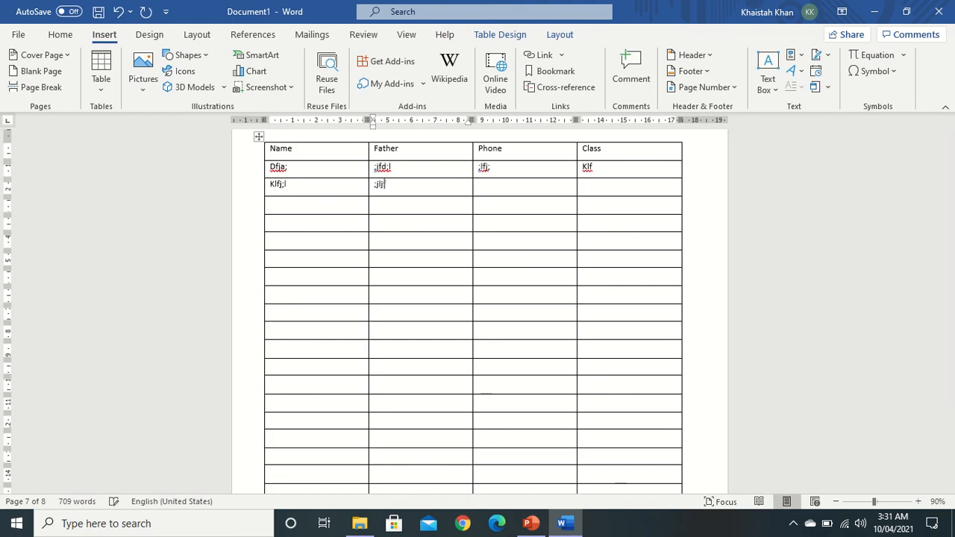
pyautogui.press('Tab')
pyautogui.write('j;lfj;ladjfadsfdsfsadf')
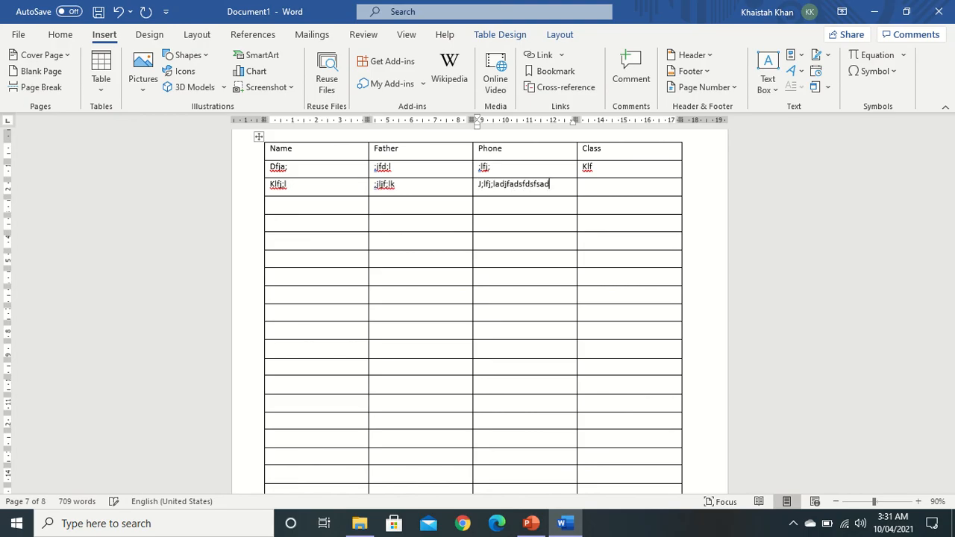
# Step: Enter 'sdafasdf' and 'asdfa' down the next Phone column cells
pyautogui.press('Down')
pyautogui.write('sda')
pyautogui.press('Down')
pyautogui.write('f')
pyautogui.press('Down')
pyautogui.write('asd')
pyautogui.press('Down')
pyautogui.write('f')
pyautogui.press('Down')
pyautogui.write('as')
pyautogui.press('Down')
pyautogui.write('d')
pyautogui.press('Down')
pyautogui.write('fa')
pyautogui.press('Down')
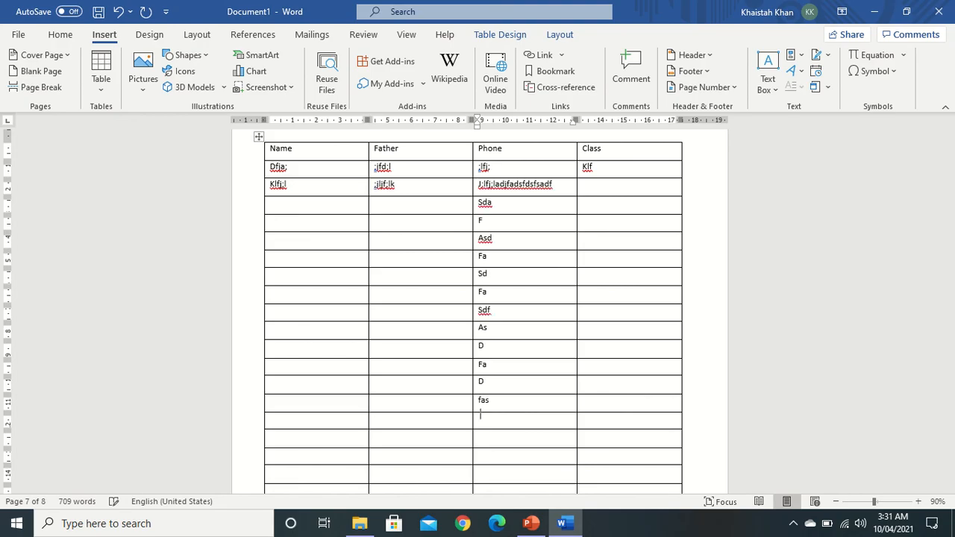
# Step: Remove the stray text below the table and return to the table
pyautogui.press('Return')
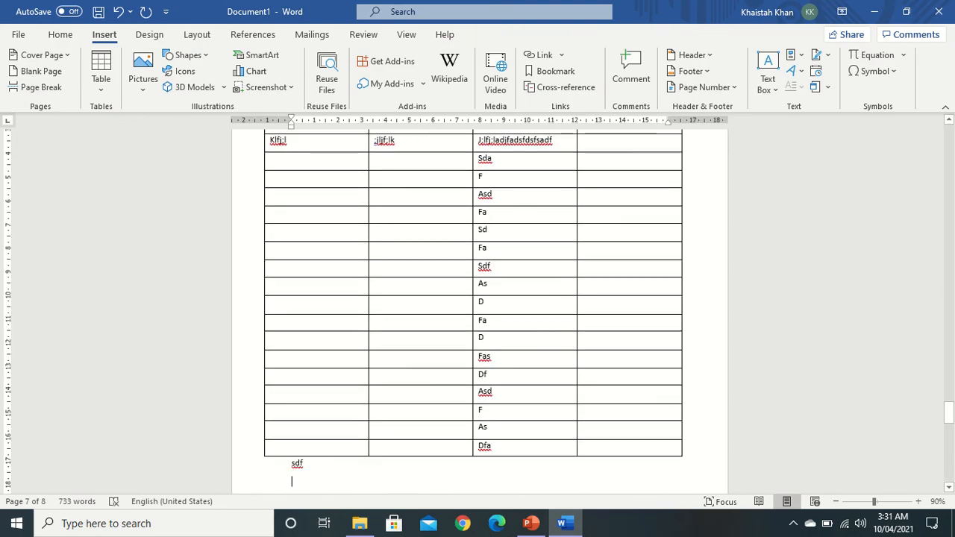
pyautogui.press('BackSpace')
pyautogui.press('BackSpace')
pyautogui.press('BackSpace')
pyautogui.press('BackSpace')
pyautogui.scroll(2, 480, 311)
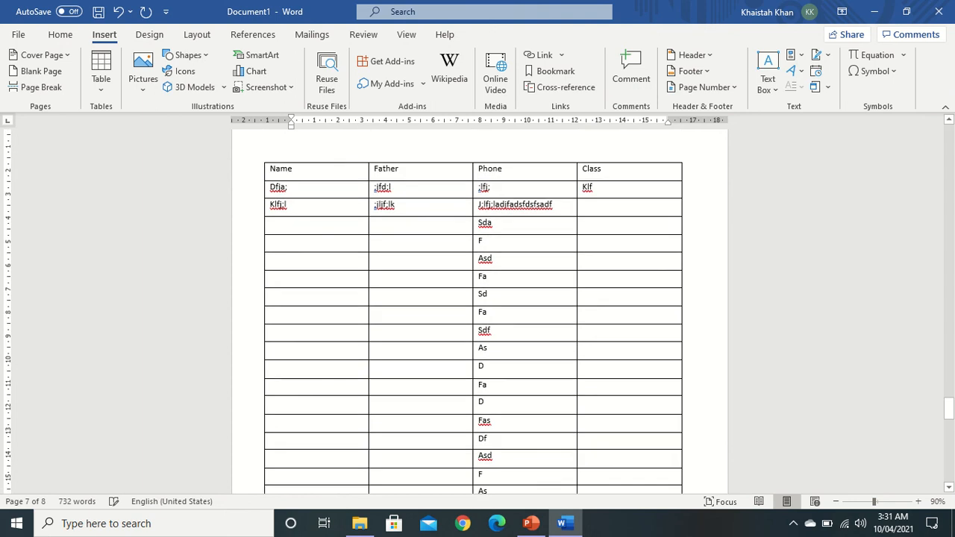
pyautogui.press('Down')
pyautogui.press('Down')
pyautogui.press('Down')
pyautogui.press('Down')
pyautogui.press('Down')
pyautogui.press('Down')
pyautogui.press('Down')
pyautogui.press('Down')
pyautogui.press('Down')
pyautogui.press('Down')
pyautogui.press('Down')
pyautogui.press('Down')
pyautogui.press('Down')
pyautogui.press('Down')
pyautogui.press('Down')
pyautogui.press('Down')
pyautogui.press('Down')
pyautogui.press('Down')
pyautogui.press('Down')
pyautogui.press('Down')
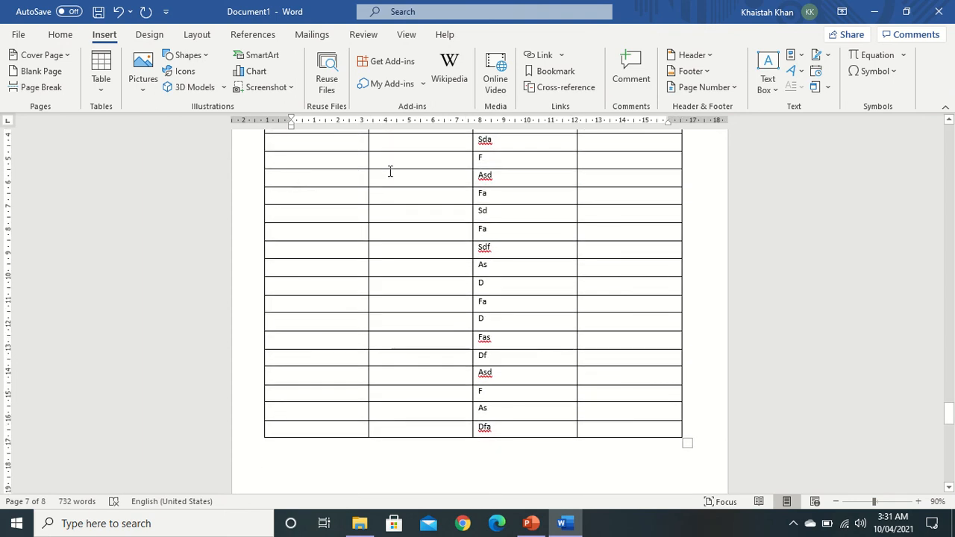
# Step: Add new rows at the table's end holding K, k and l entries
pyautogui.click(629, 433)
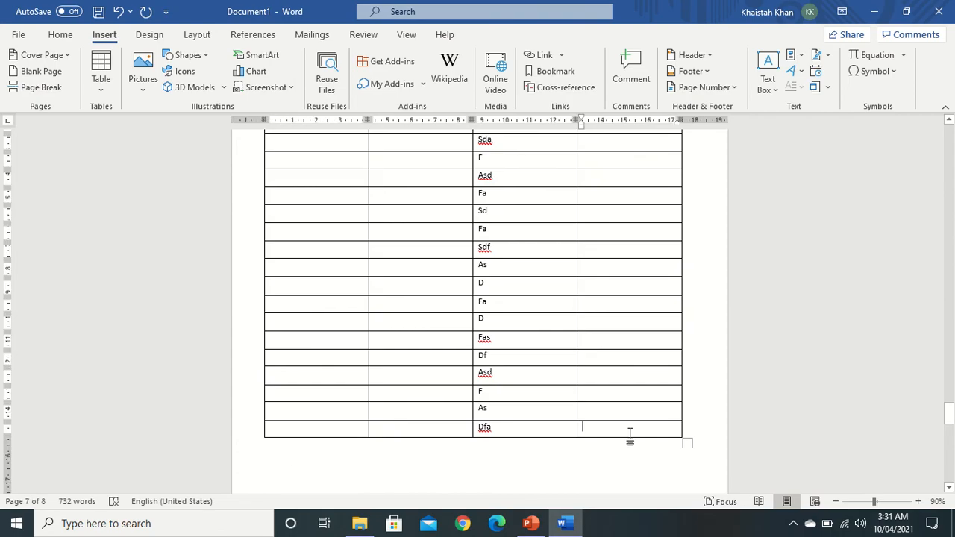
pyautogui.press('Tab')
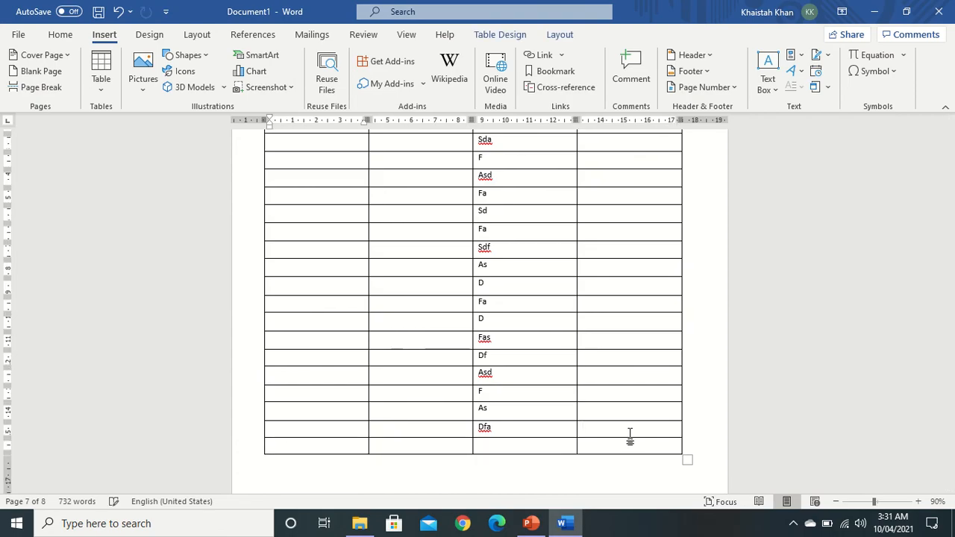
pyautogui.press('Tab')
pyautogui.write('K')
pyautogui.press('Tab')
pyautogui.press('Tab')
pyautogui.write('k')
pyautogui.press('Tab')
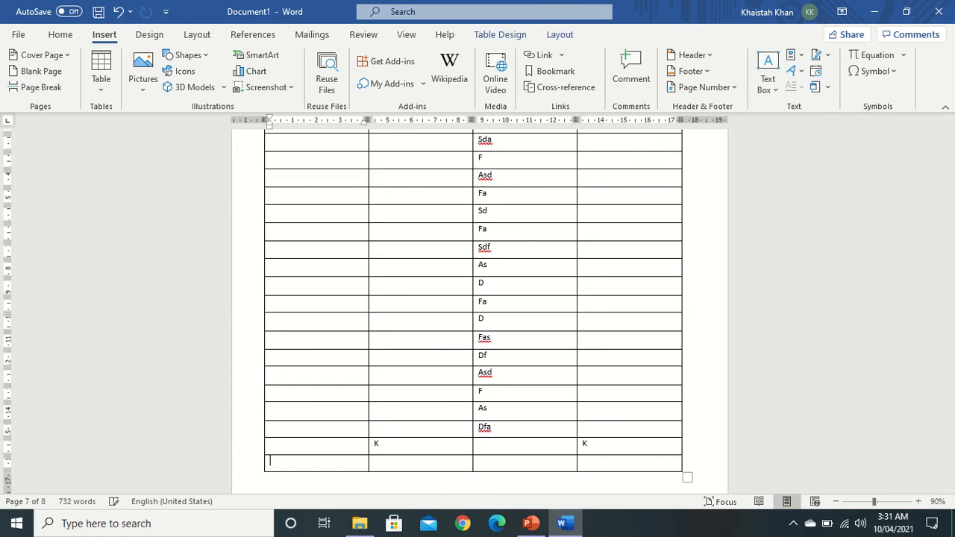
pyautogui.press('Tab')
pyautogui.write('k')
pyautogui.press('Tab')
pyautogui.write('l')
pyautogui.press('Tab')
pyautogui.write('l')
# Step: Add further rows filled with L placeholders
pyautogui.press('Tab')
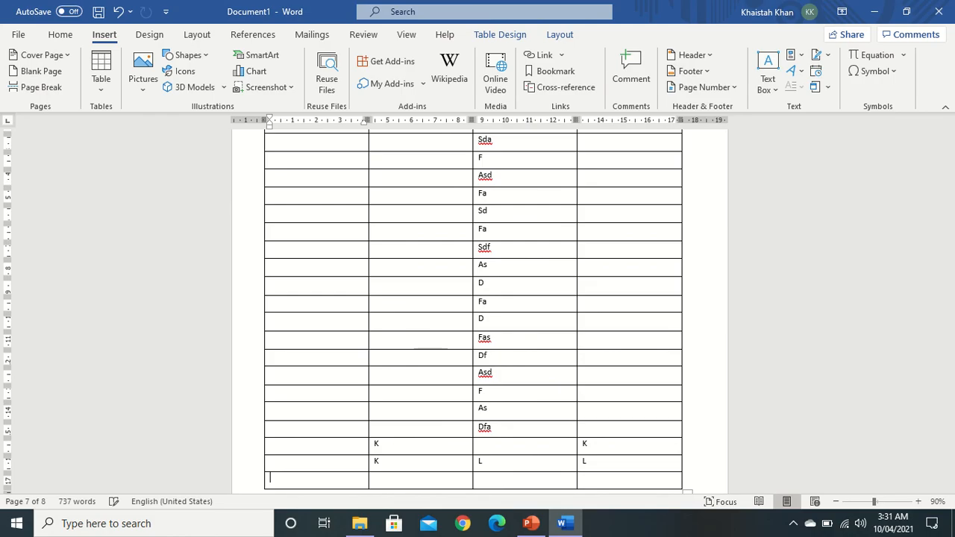
pyautogui.write('L')
pyautogui.press('Tab')
pyautogui.write('L')
pyautogui.press('Tab')
pyautogui.write('L')
pyautogui.press('Tab')
pyautogui.write('L')
pyautogui.press('Tab')
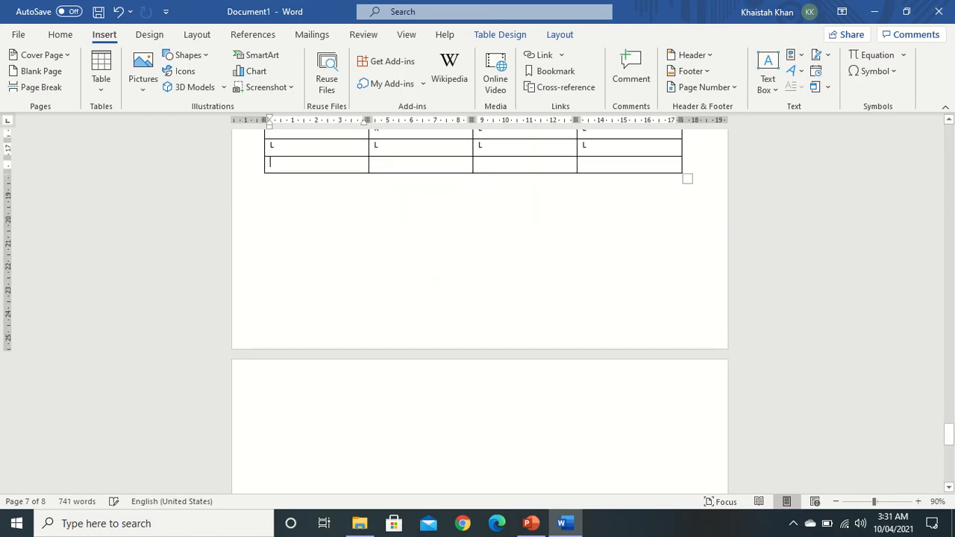
pyautogui.press('Tab')
pyautogui.write('L')
pyautogui.press('Tab')
pyautogui.write('L')
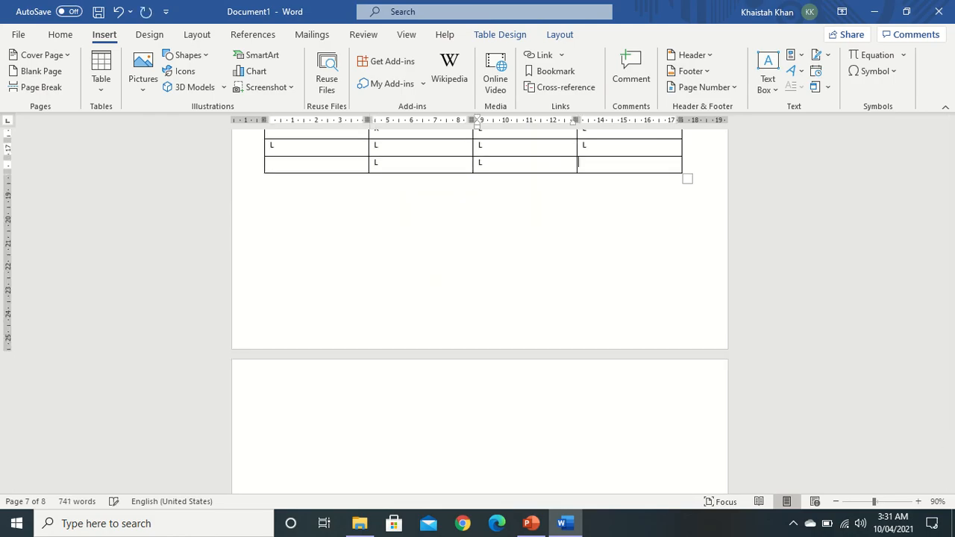
pyautogui.press('Tab')
pyautogui.write('L')
pyautogui.press('Tab')
pyautogui.write('L')
pyautogui.press('Tab')
pyautogui.write('L')
pyautogui.press('Tab')
pyautogui.write('L')
pyautogui.press('Tab')
pyautogui.write('L')
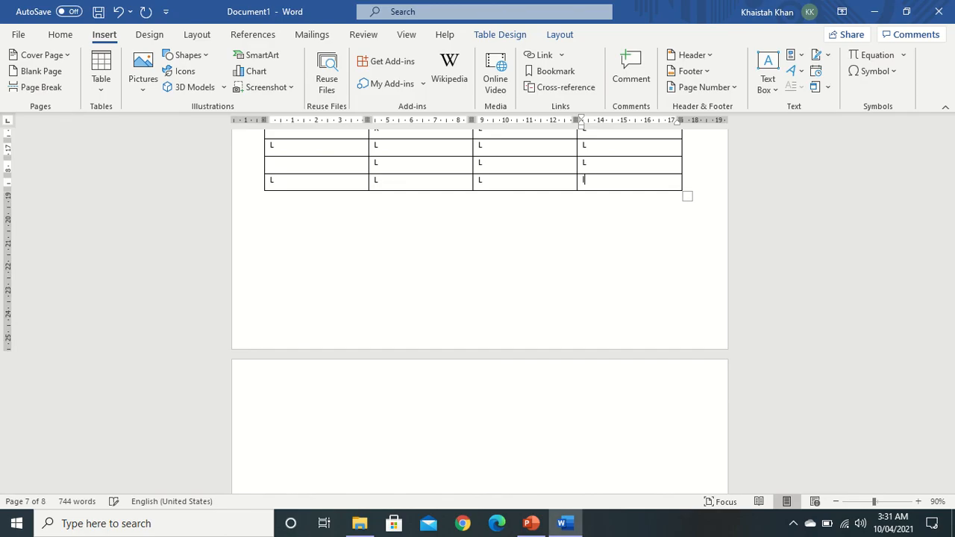
pyautogui.press('Tab')
pyautogui.write('L')
pyautogui.press('Tab')
pyautogui.write('L')
pyautogui.press('Tab')
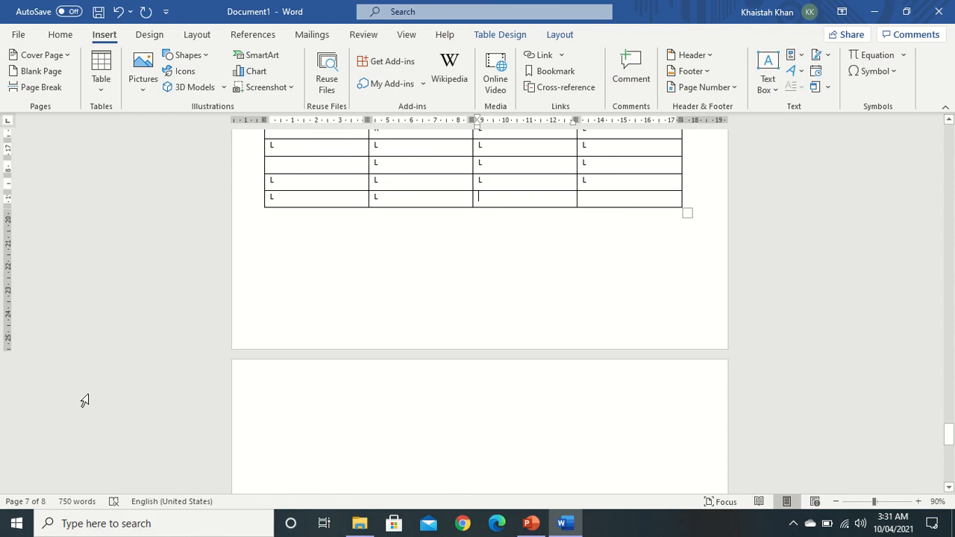
# Step: Add more rows filled with K entries, extending the table onto the next page
pyautogui.write('K')
pyautogui.press('Tab')
pyautogui.write('K')
pyautogui.press('Tab')
pyautogui.write('K')
pyautogui.press('Tab')
pyautogui.write('K\tK')
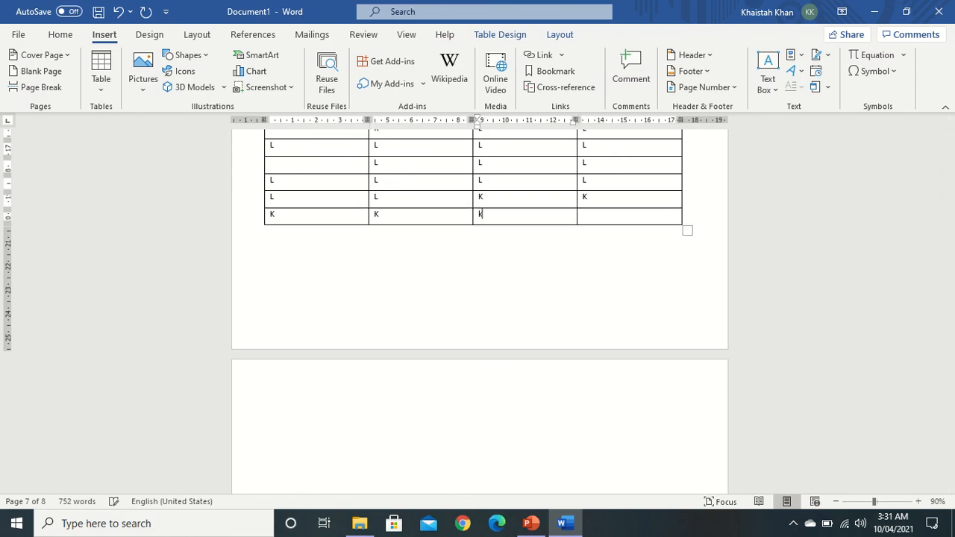
pyautogui.write('\tK\tK\tK\tK\tK')
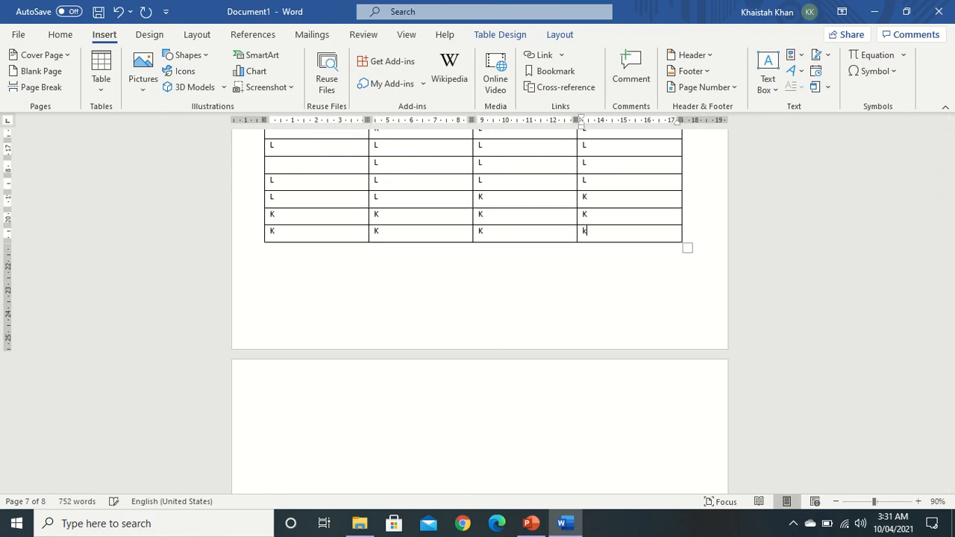
pyautogui.write('\tK\tK\tK\tK')
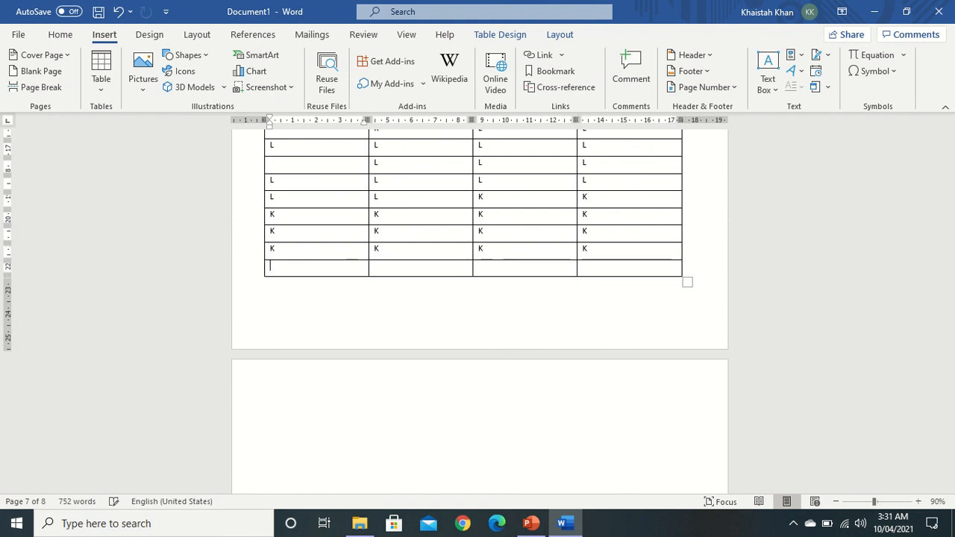
pyautogui.press('Tab')
pyautogui.write('K')
pyautogui.press('Tab')
pyautogui.write('K')
pyautogui.press('Tab')
pyautogui.write('K')
pyautogui.press('Tab')
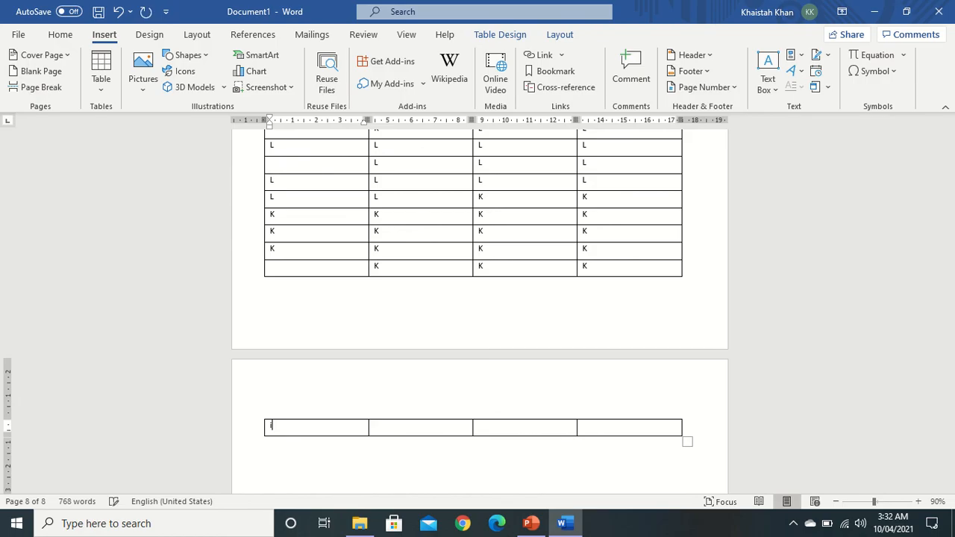
# Step: Undo the stray K and type a name in the first cell
pyautogui.write('K')
pyautogui.hotkey('ctrl', 'z')
pyautogui.write('bilal')
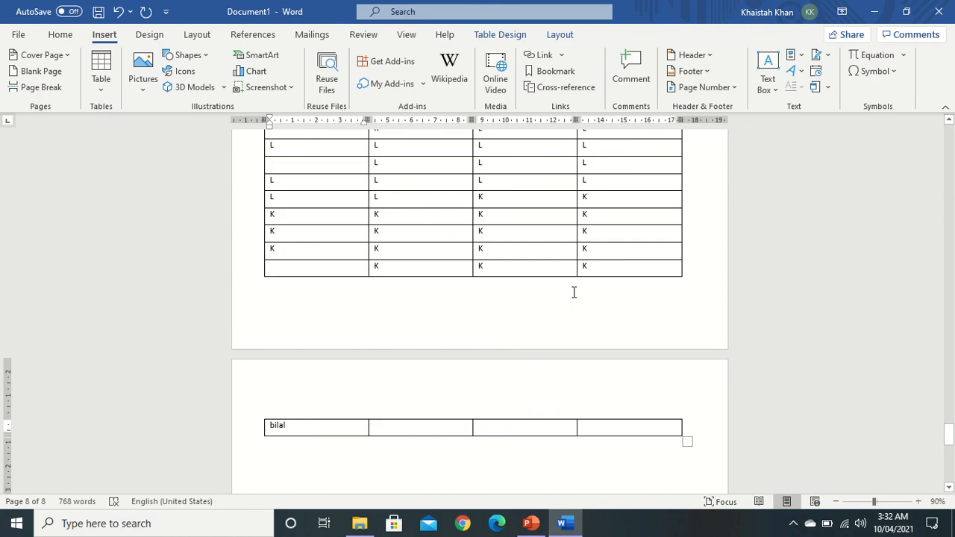
# Step: Add rows holding the entries Jk, Jl, Jk and Jkl
pyautogui.press('Tab')
pyautogui.press('Tab')
pyautogui.press('Tab')
pyautogui.press('Tab')
pyautogui.press('Tab')
pyautogui.press('Tab')
pyautogui.write('Jk')
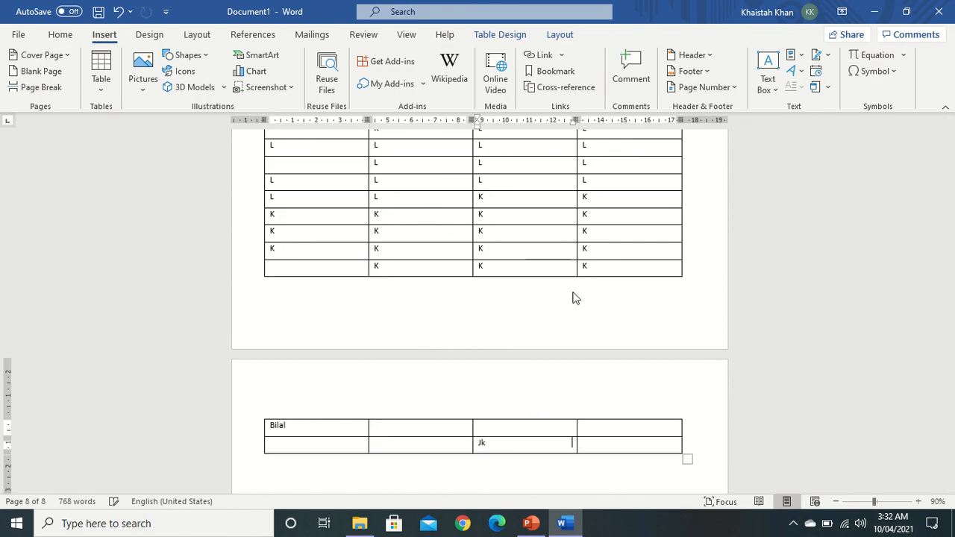
pyautogui.press('Tab')
pyautogui.write('Jl')
pyautogui.press('Tab')
pyautogui.write('Jk')
pyautogui.press('Tab')
pyautogui.write('Jkl')
pyautogui.press('Tab')
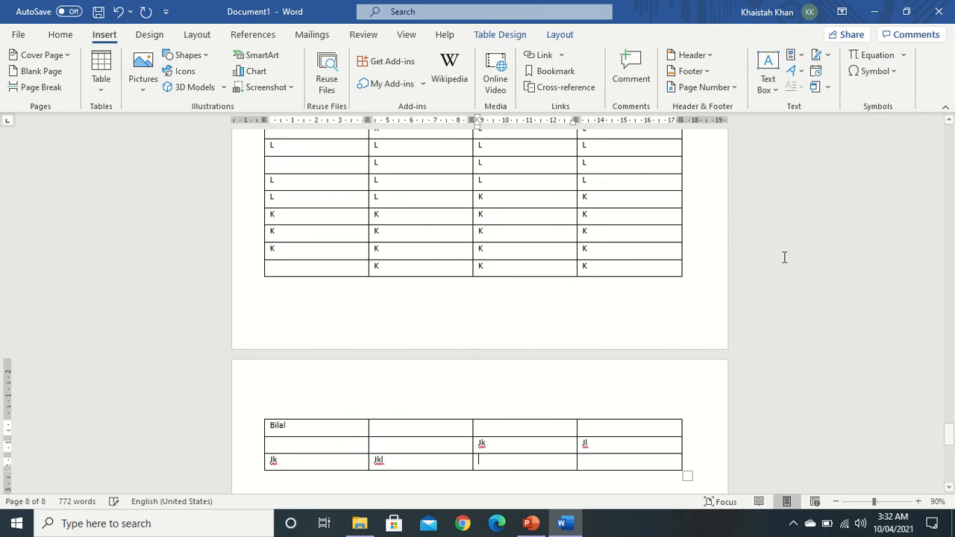
pyautogui.scroll(7, 947, 121)
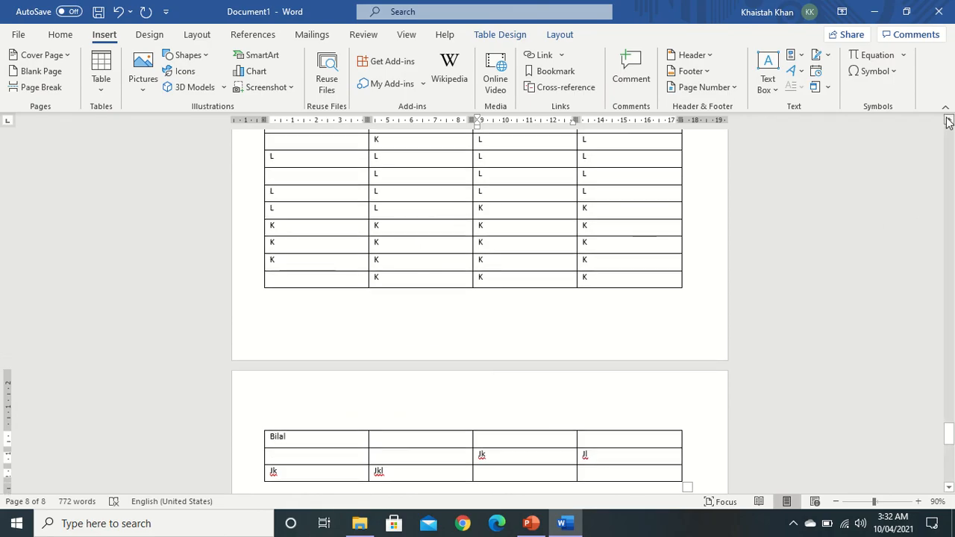
pyautogui.scroll(8, 947, 122)
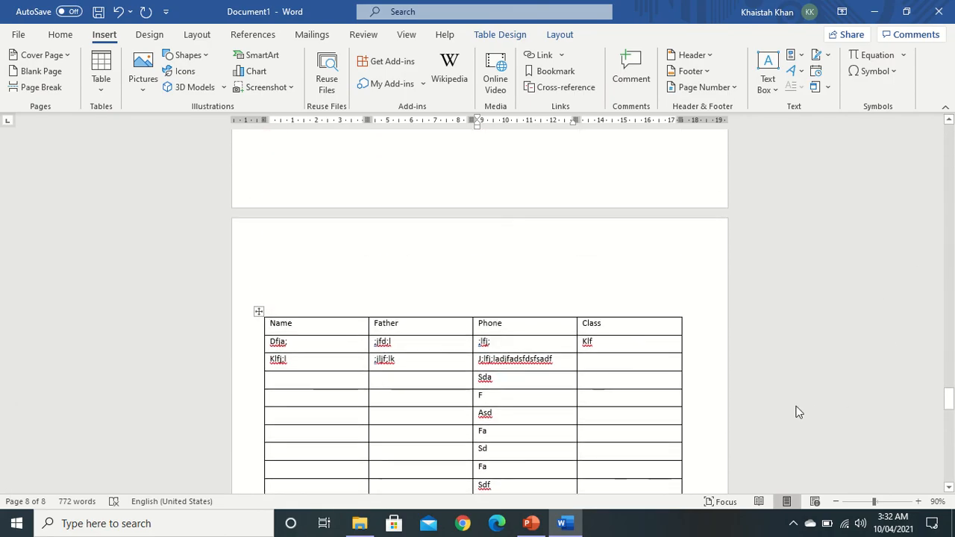
pyautogui.scroll(-20, 797, 405)
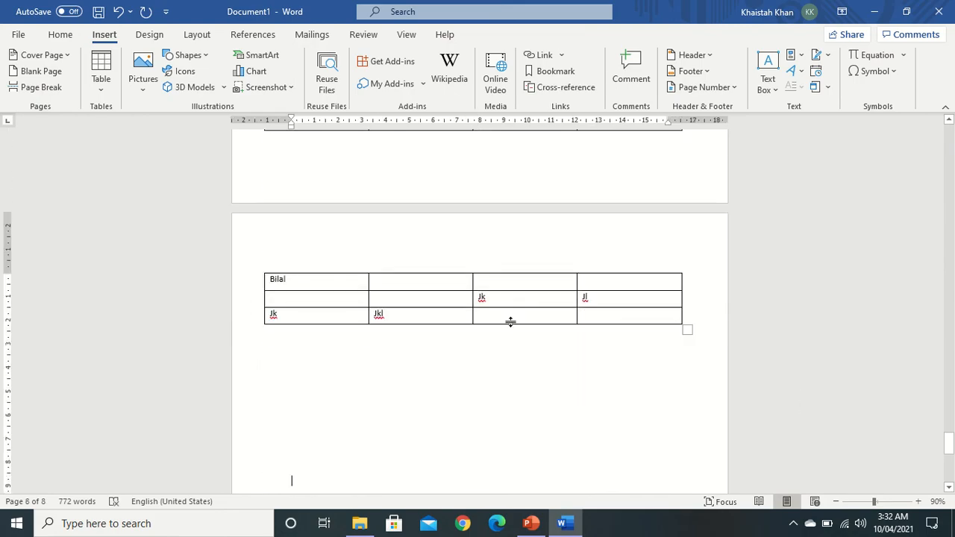
# Step: Undo the page-8 rows with the name and Jk, Jl, Jkl entries, leaving the table ending on page 7
pyautogui.click(509, 320)
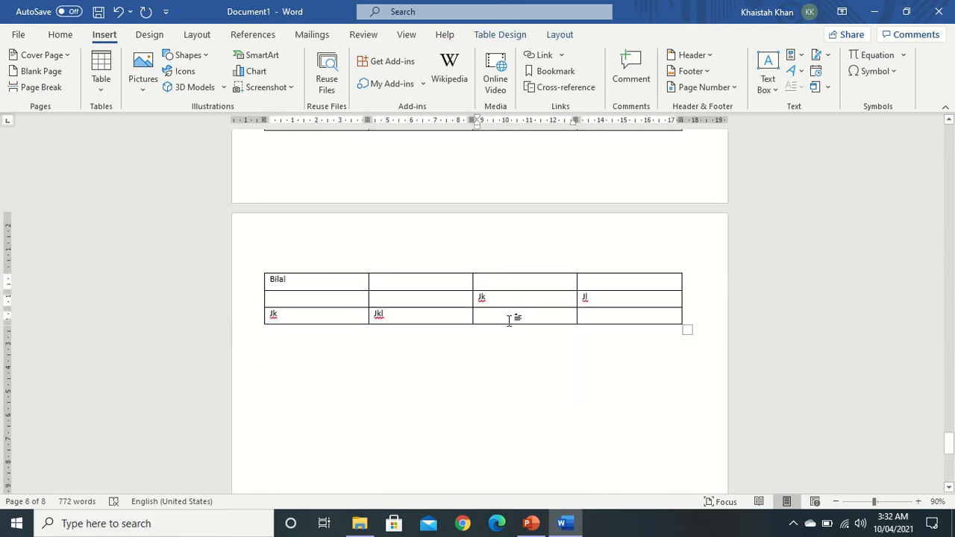
pyautogui.moveTo(264, 281)
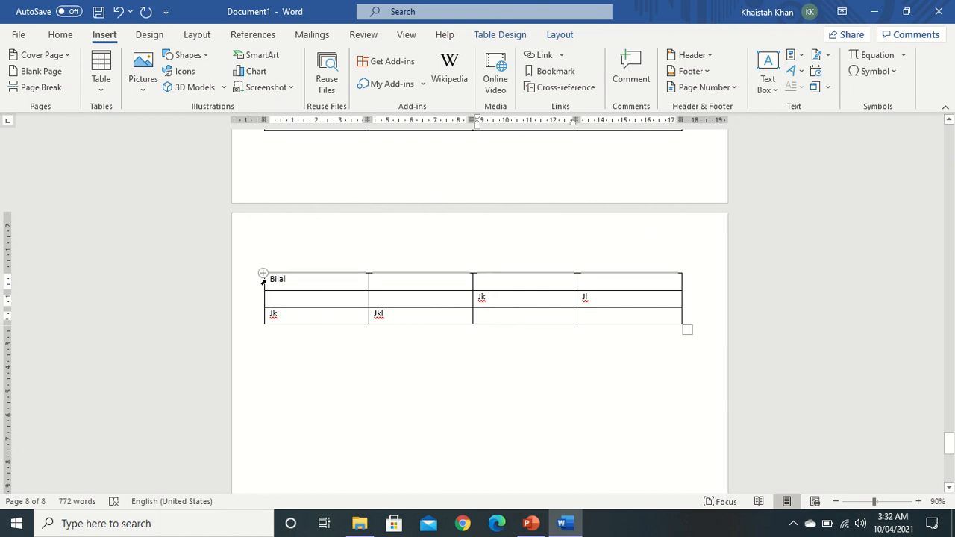
pyautogui.moveTo(269, 279); pyautogui.dragTo(652, 278)
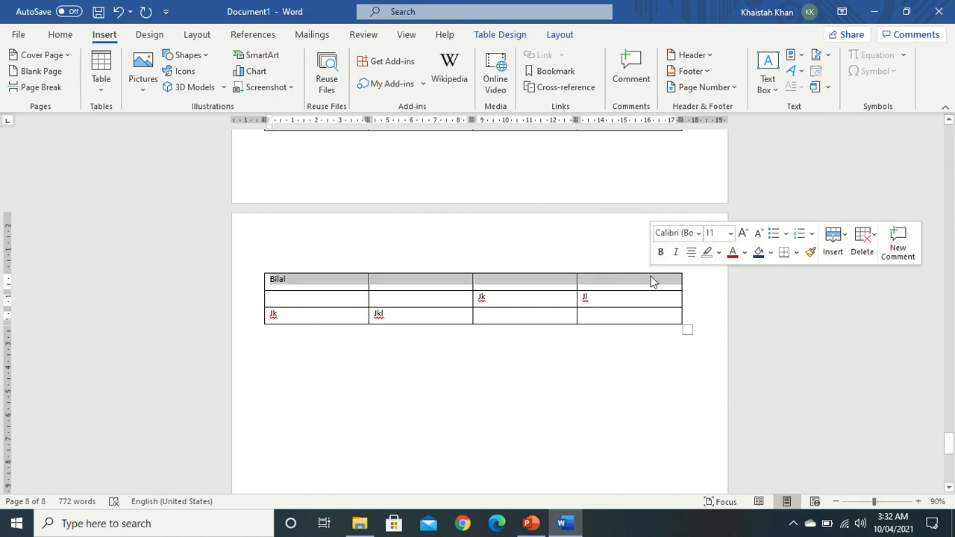
pyautogui.click(502, 304)
pyautogui.hotkey('ctrl', 'z')
pyautogui.hotkey('ctrl', 'z')
pyautogui.hotkey('ctrl', 'z')
pyautogui.hotkey('ctrl', 'z')
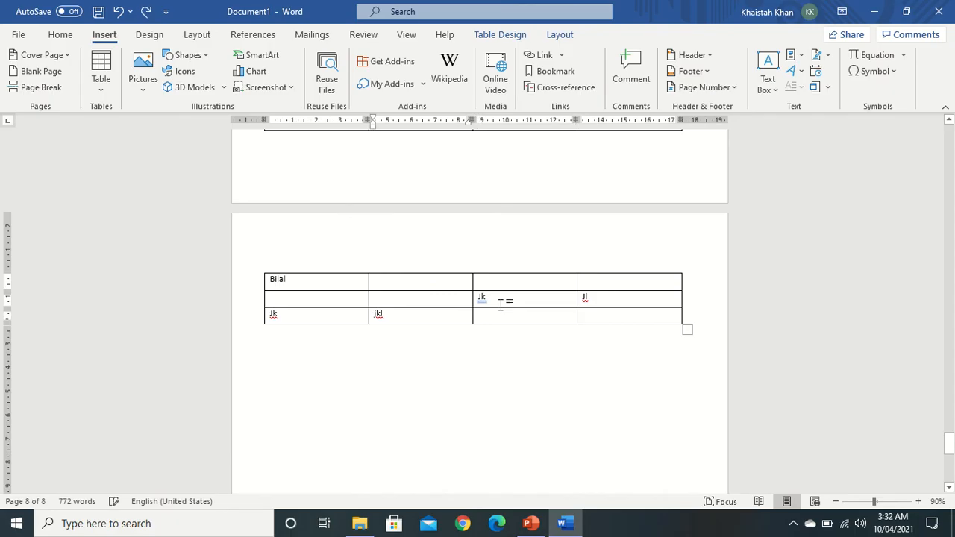
pyautogui.hotkey('ctrl', 'z')
pyautogui.hotkey('ctrl', 'z')
pyautogui.hotkey('ctrl', 'z')
pyautogui.hotkey('ctrl', 'z')
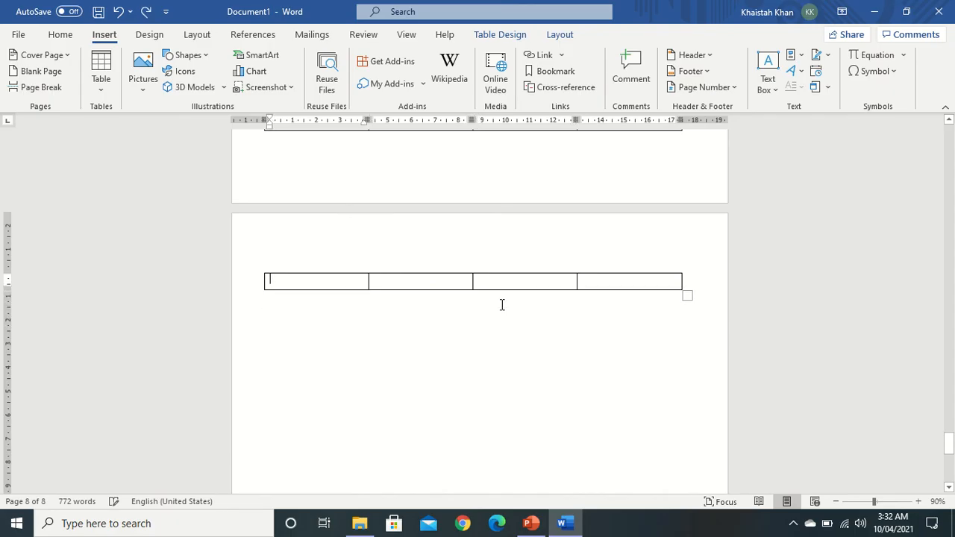
pyautogui.hotkey('ctrl', 'z')
pyautogui.hotkey('ctrl', 'z')
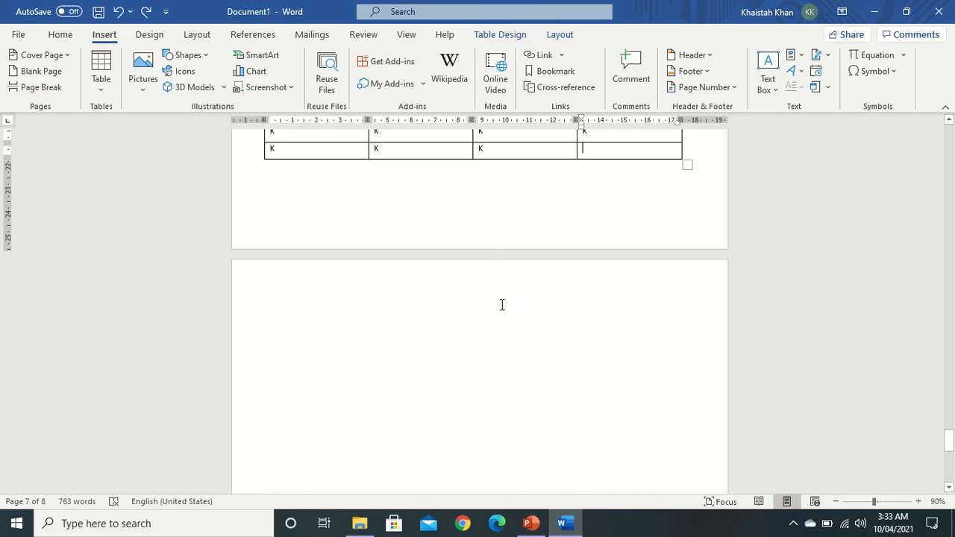
pyautogui.scroll(5, 502, 304)
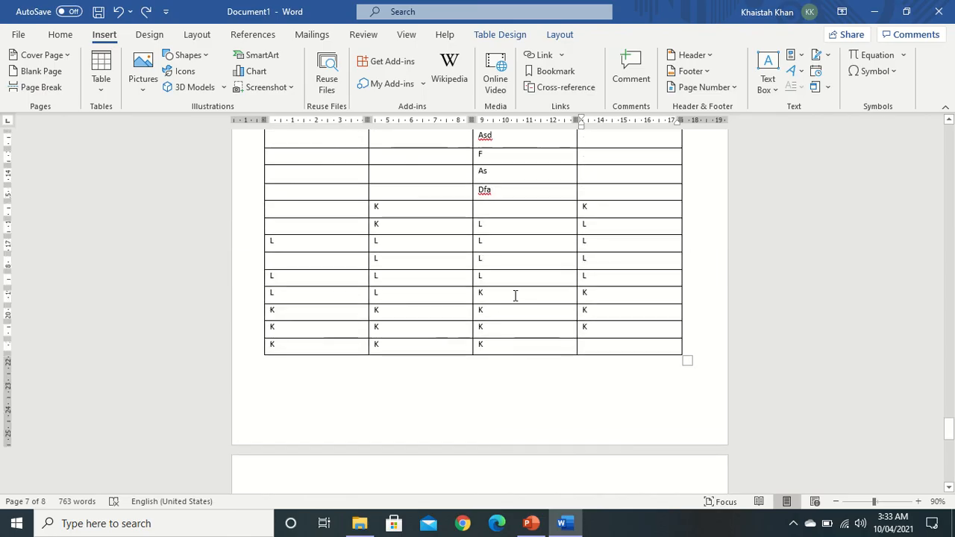
# Step: Cancel Table Properties without changes and scroll up to the table's Name/Father/Phone/Class header
pyautogui.rightClick(515, 295)
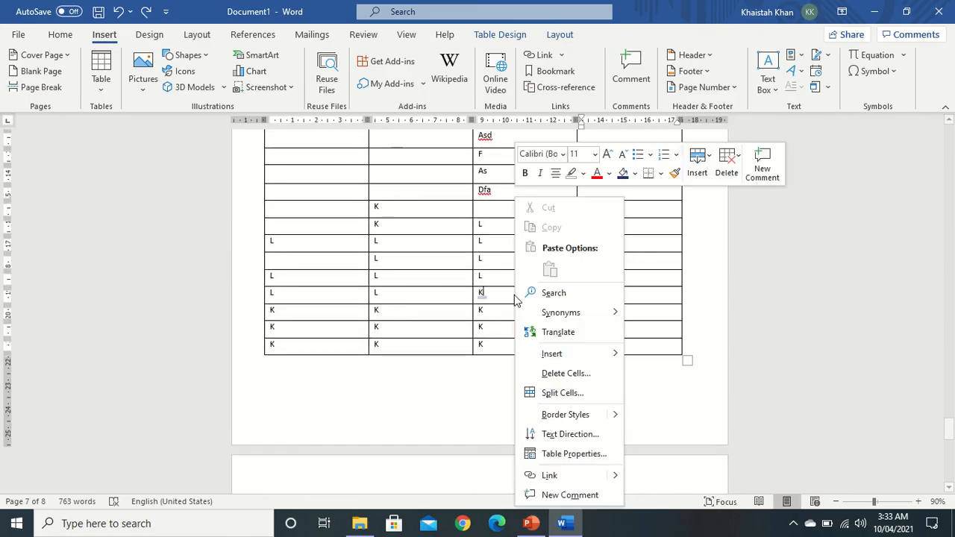
pyautogui.click(565, 454)
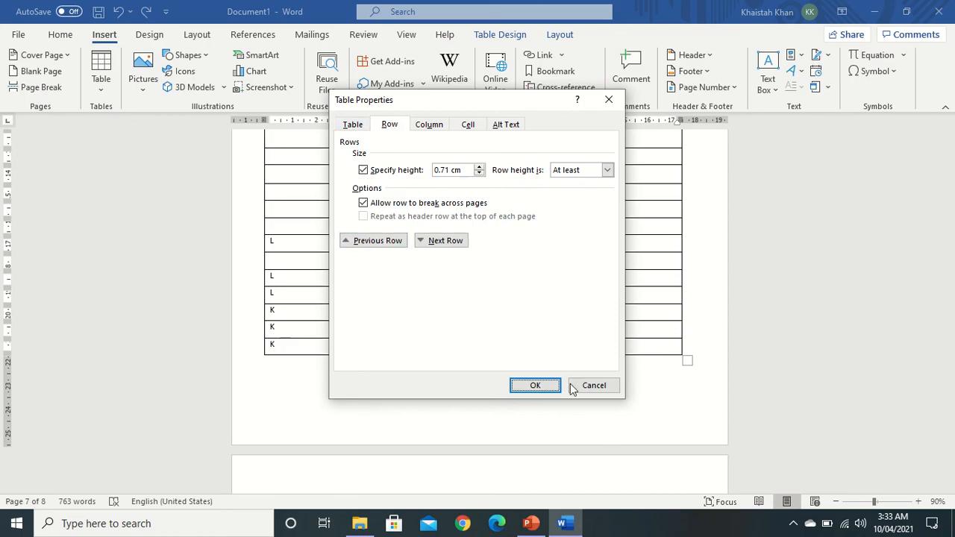
pyautogui.click(593, 386)
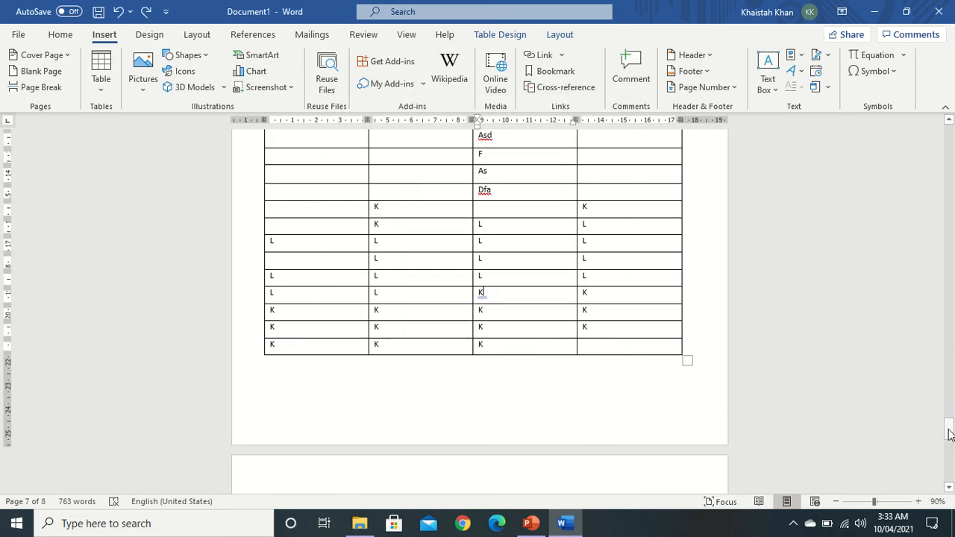
pyautogui.moveTo(949, 435); pyautogui.dragTo(949, 386)
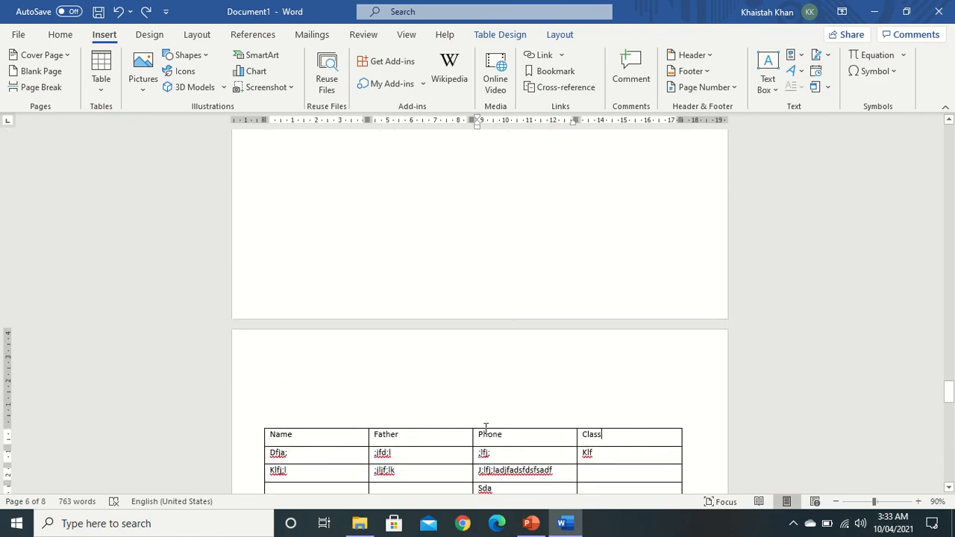
# Step: Turn on 'Repeat as header row at the top of each page' for the Name/Father/Phone/Class row
pyautogui.moveTo(485, 428); pyautogui.dragTo(307, 429)
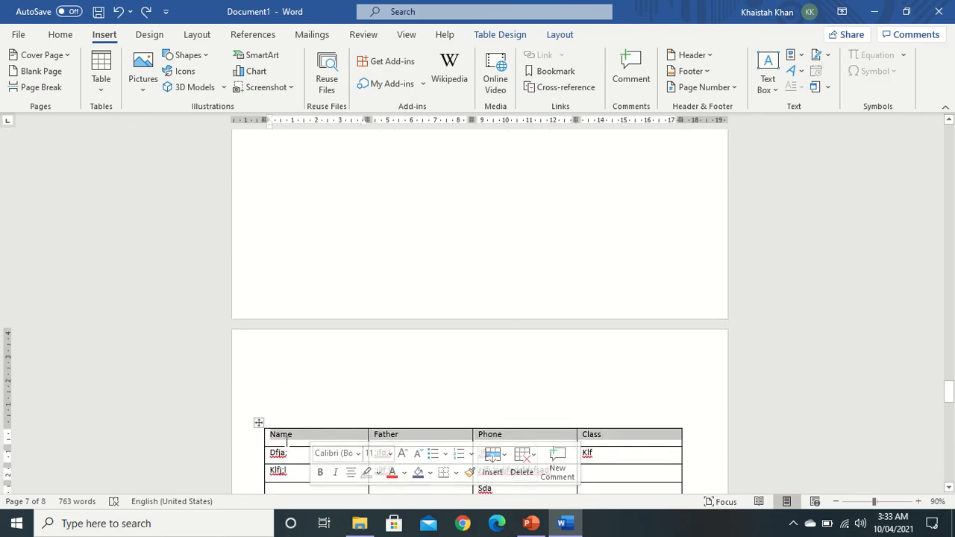
pyautogui.rightClick(292, 439)
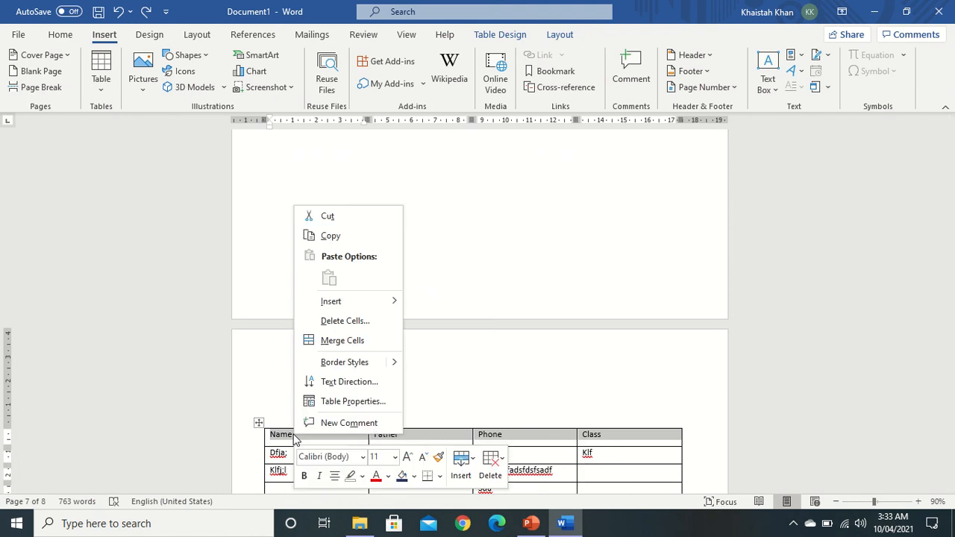
pyautogui.click(338, 397)
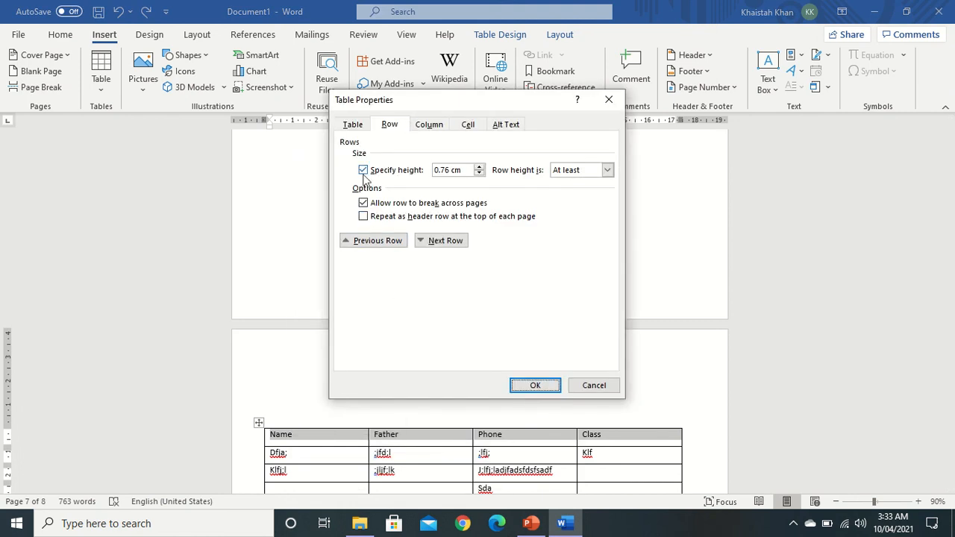
pyautogui.click(364, 217)
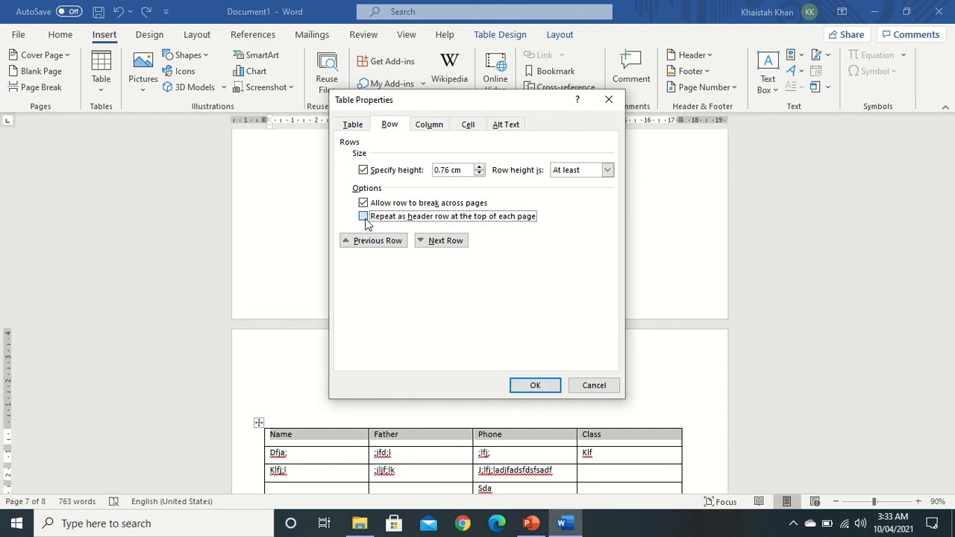
pyautogui.click(543, 384)
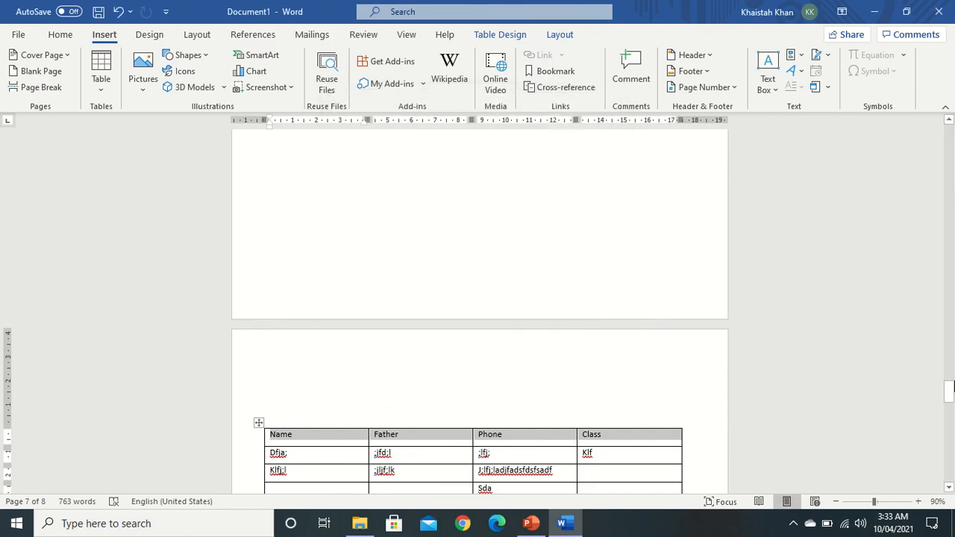
# Step: Type 'dasf' into the table's last empty cell
pyautogui.click(950, 487)
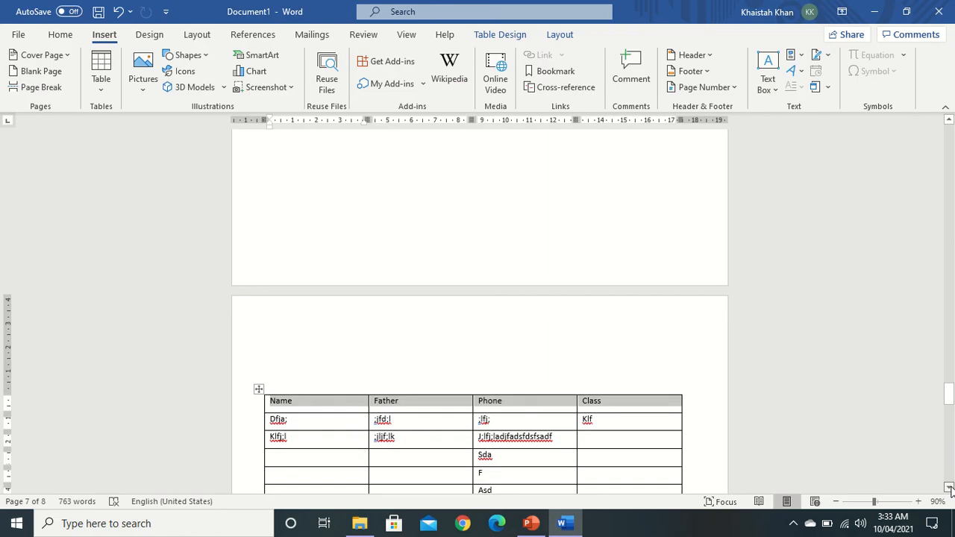
pyautogui.click(949, 488)
pyautogui.moveTo(949, 488); pyautogui.dragTo(950, 488)
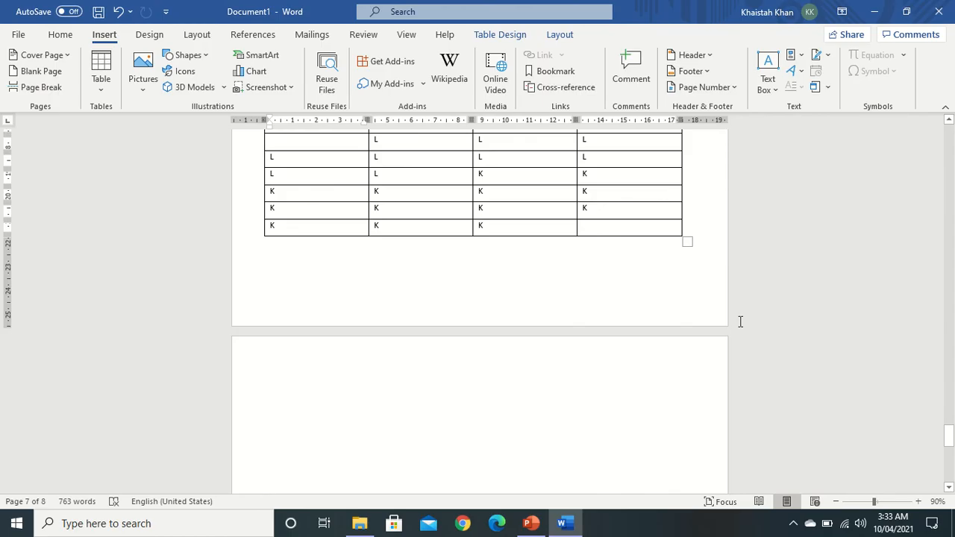
pyautogui.click(595, 225)
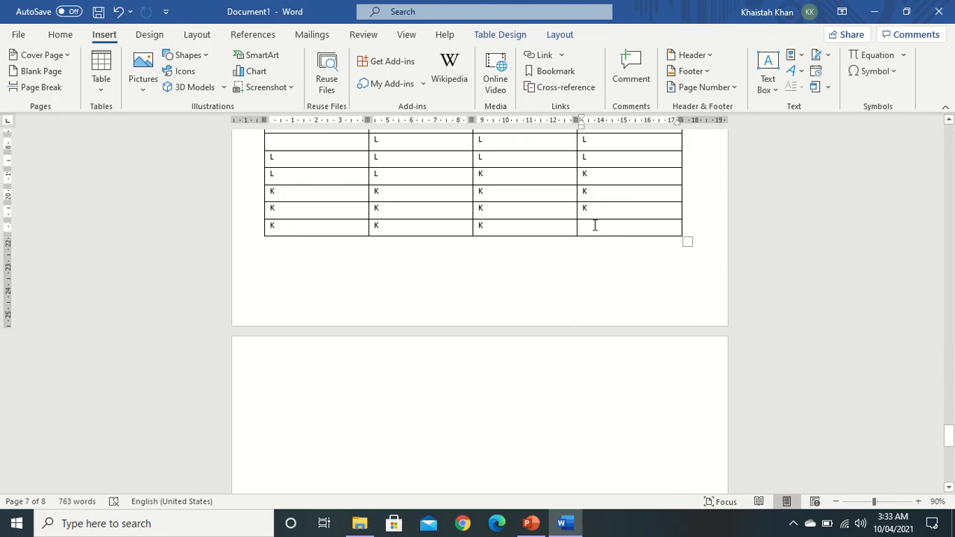
pyautogui.write('dasf')
pyautogui.press('Return')
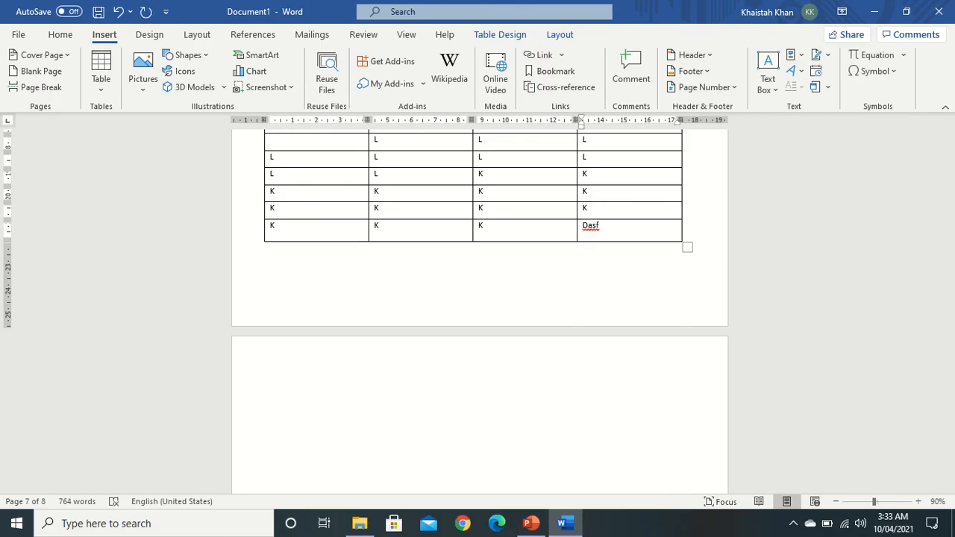
# Step: Add new rows at the table's end filled with j, lk, jkl and lik entries
pyautogui.press('Tab')
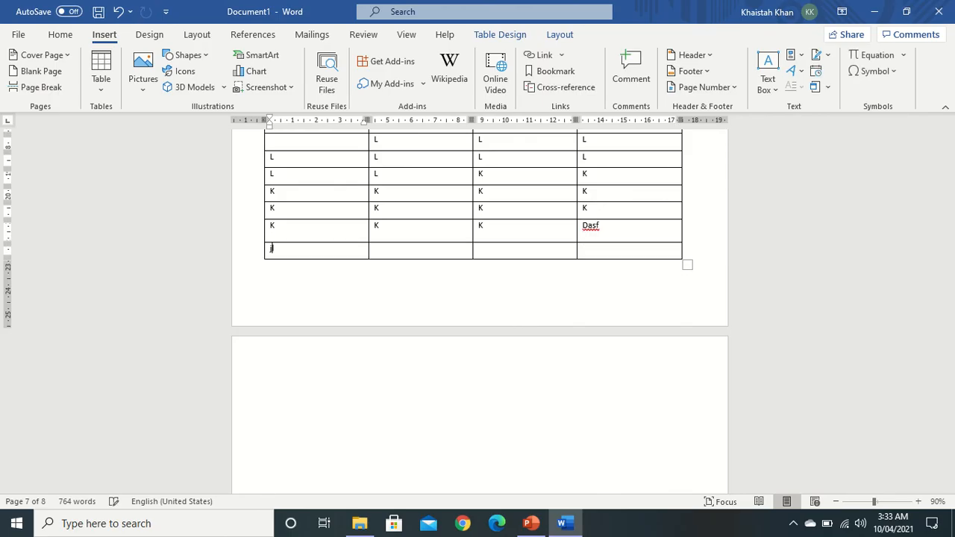
pyautogui.write('j')
pyautogui.press('Tab')
pyautogui.press('Tab')
pyautogui.press('Tab')
pyautogui.press('Tab')
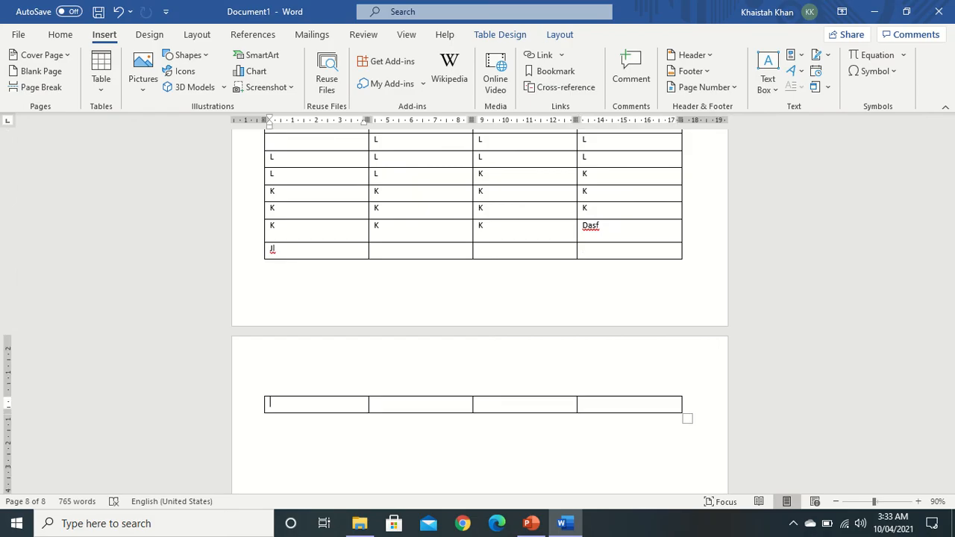
pyautogui.write('j')
pyautogui.press('Tab')
pyautogui.write('lk')
pyautogui.press('Tab')
pyautogui.write('jk')
pyautogui.press('Tab')
pyautogui.write('l')
pyautogui.press('Tab')
pyautogui.write('j\tlk\tl')
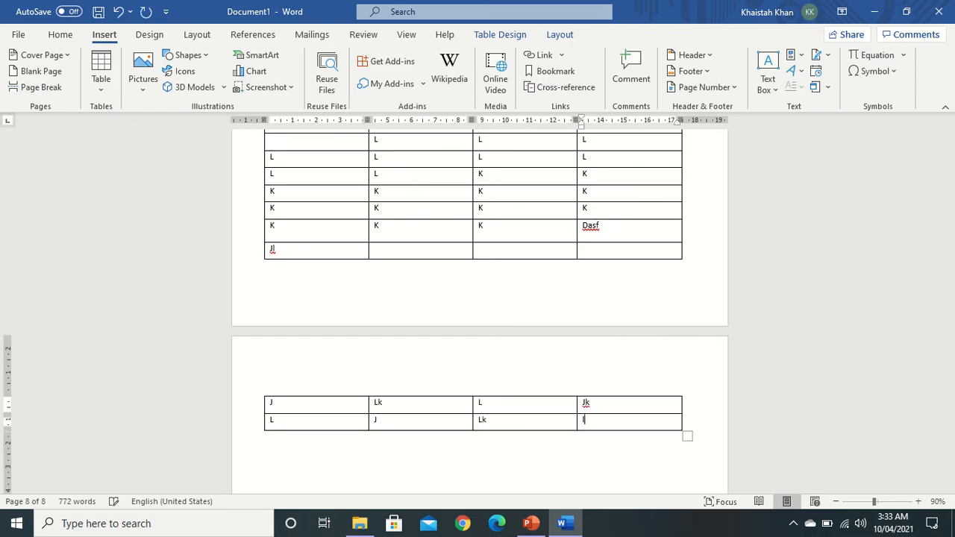
pyautogui.press('Tab')
pyautogui.write('lik')
pyautogui.press('Tab')
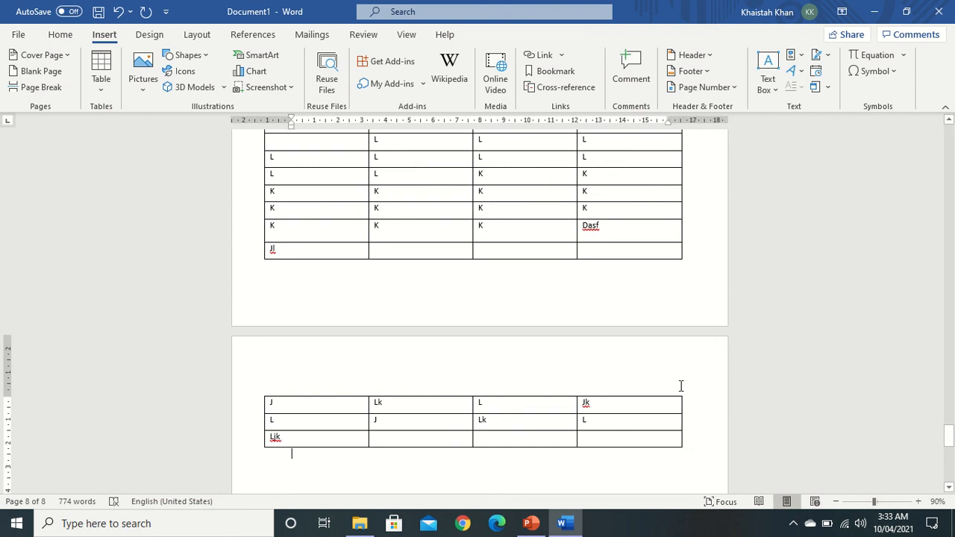
# Step: Add blank lines below the table so the document extends to a ninth page
pyautogui.moveTo(949, 442); pyautogui.dragTo(916, 440)
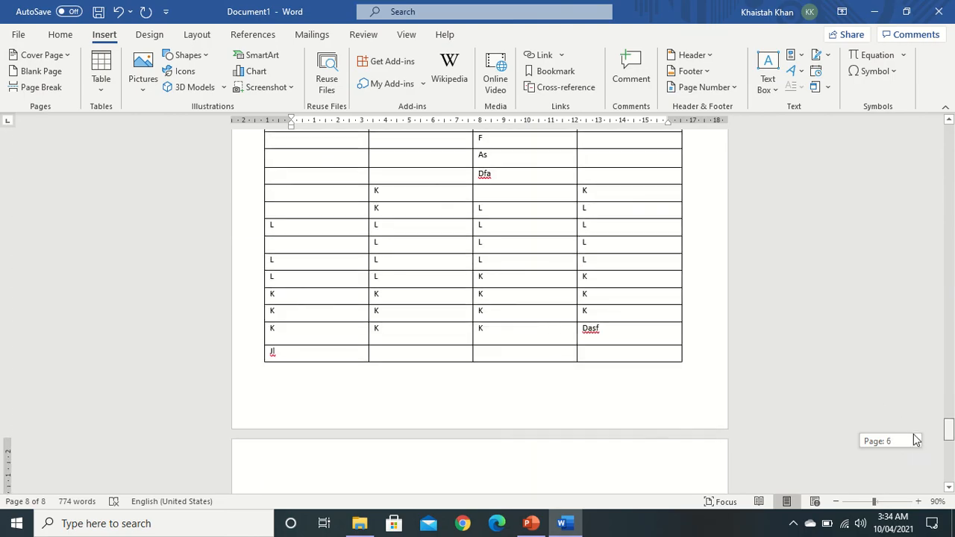
pyautogui.moveTo(916, 440); pyautogui.dragTo(916, 447)
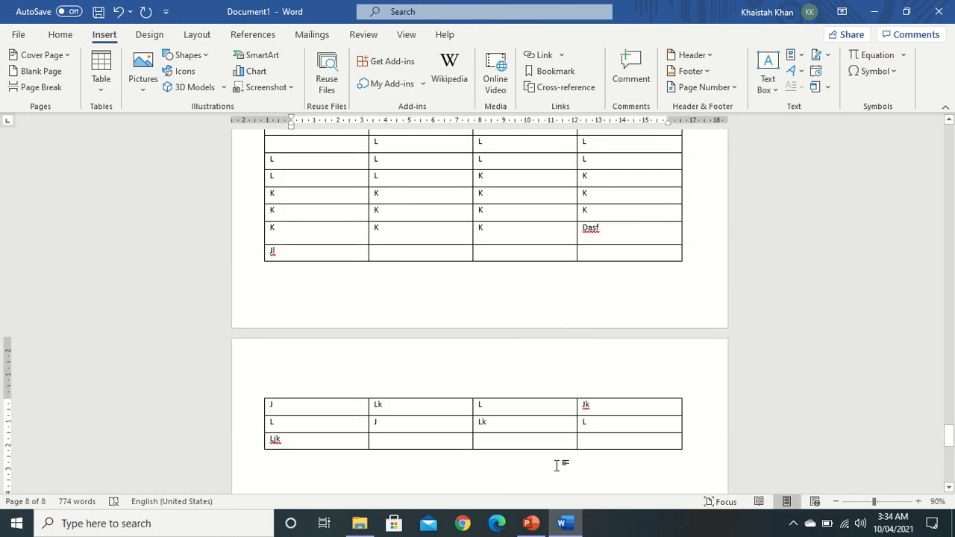
pyautogui.press('Return')
pyautogui.press('Return')
pyautogui.press('Return')
pyautogui.press('Return')
pyautogui.press('Return')
pyautogui.press('Return')
pyautogui.press('Return')
pyautogui.press('Return')
pyautogui.press('Return')
pyautogui.press('Return')
pyautogui.press('Return')
pyautogui.press('Return')
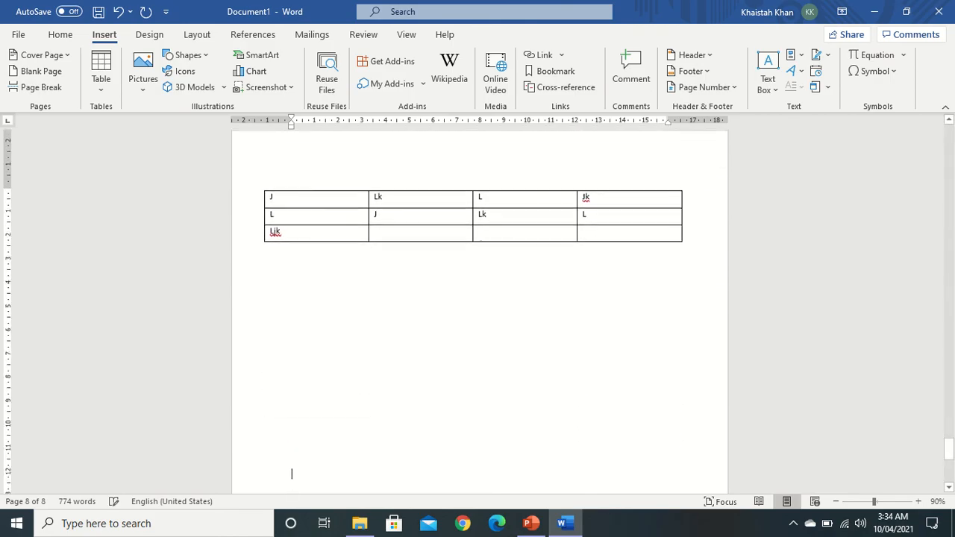
pyautogui.press('Return')
pyautogui.press('Return')
pyautogui.press('Return')
pyautogui.press('Return')
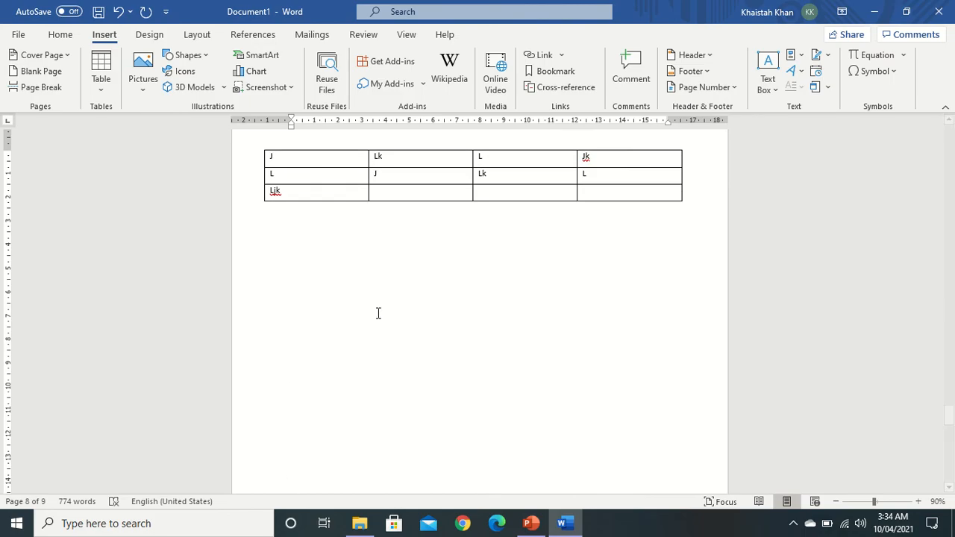
# Step: Insert a 9-column, 3-row table with placeholder text and drag it taller to enlarge the rows
pyautogui.click(101, 75)
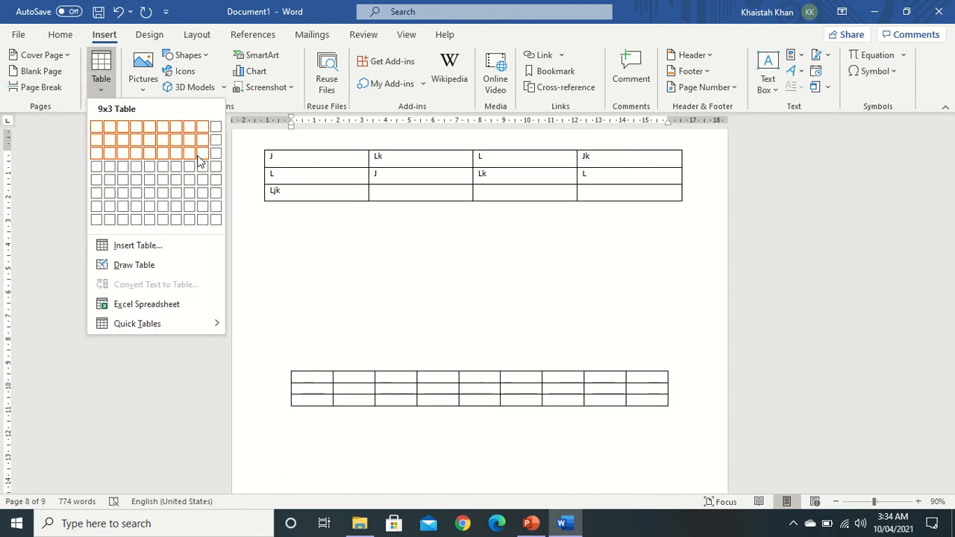
pyautogui.click(202, 153)
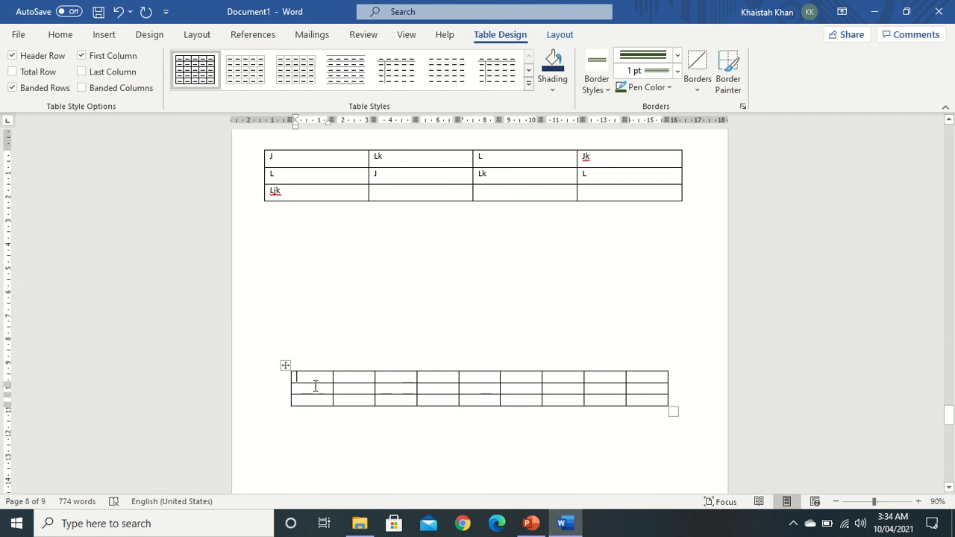
pyautogui.write('Fj;asdljf')
pyautogui.moveTo(674, 410); pyautogui.dragTo(688, 452)
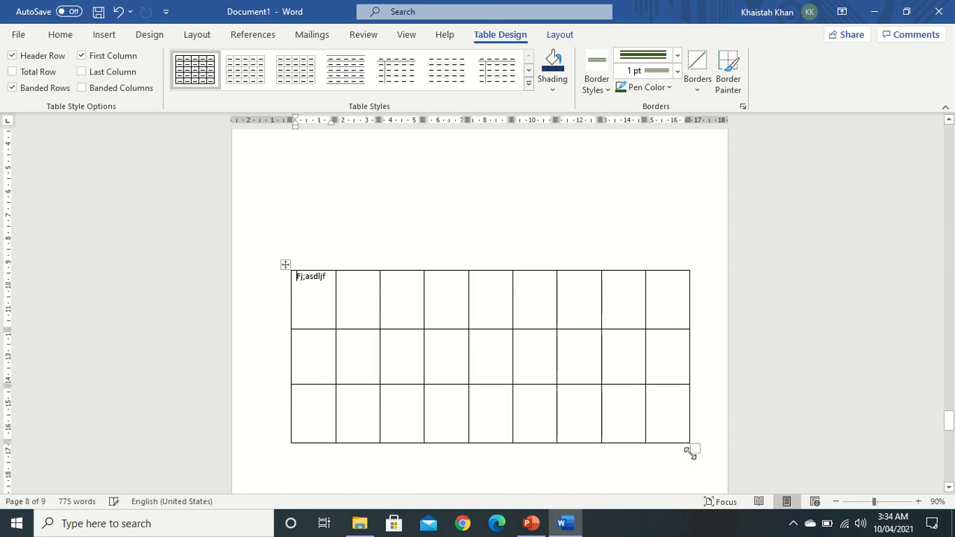
# Step: Fill the header row with the headings ID, Name, Class, Phoen and Father
pyautogui.tripleClick(311, 279)
pyautogui.press('BackSpace')
pyautogui.write('ID')
pyautogui.press('Tab')
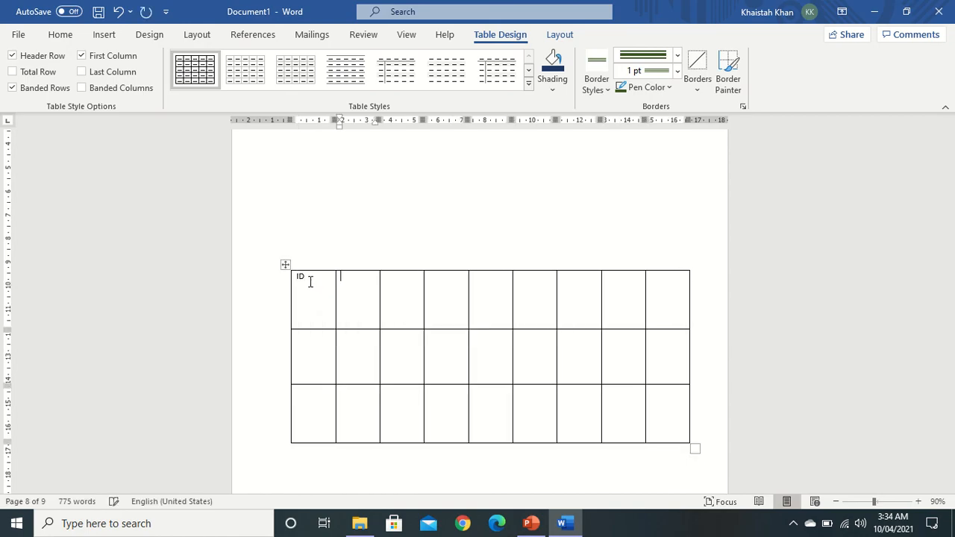
pyautogui.press('Tab')
pyautogui.write('Class')
pyautogui.press('Tab')
pyautogui.write('S')
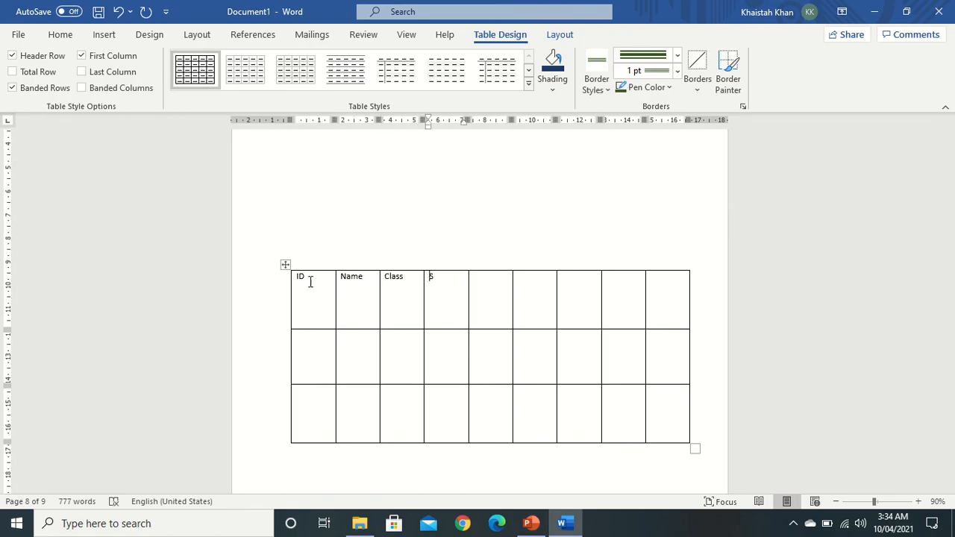
pyautogui.write('eoen')
pyautogui.press('Tab')
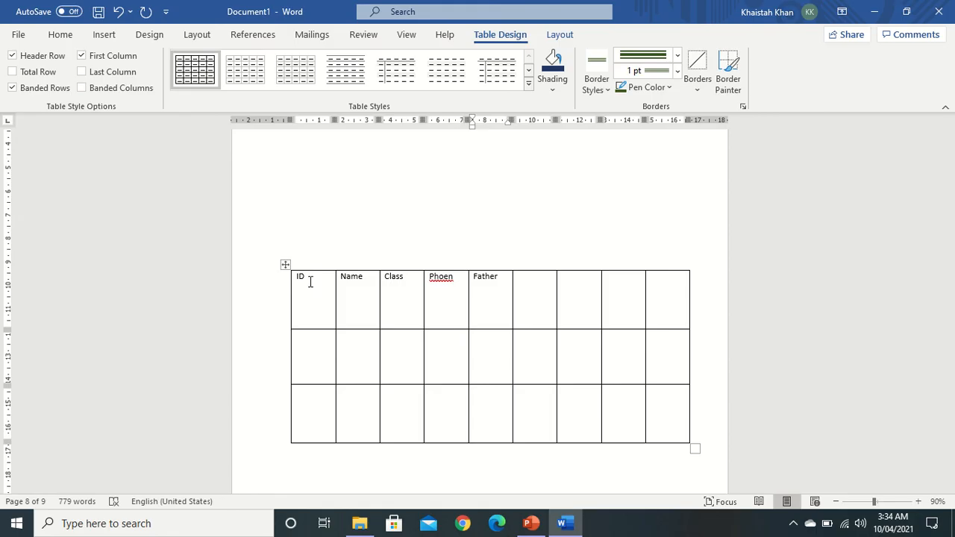
pyautogui.press('Tab')
pyautogui.write('aDDRESS')
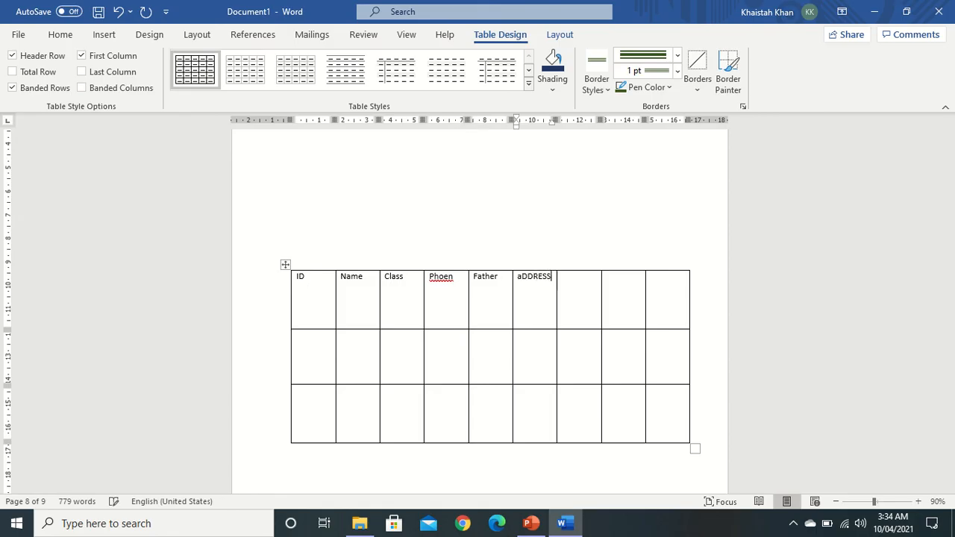
# Step: Correct the sixth heading to 'Address' and fill the last three header cells with placeholder text
pyautogui.press('BackSpace')
pyautogui.press('BackSpace')
pyautogui.press('BackSpace')
pyautogui.press('BackSpace')
pyautogui.press('BackSpace')
pyautogui.press('BackSpace')
pyautogui.press('Tab')
pyautogui.write('aDD')
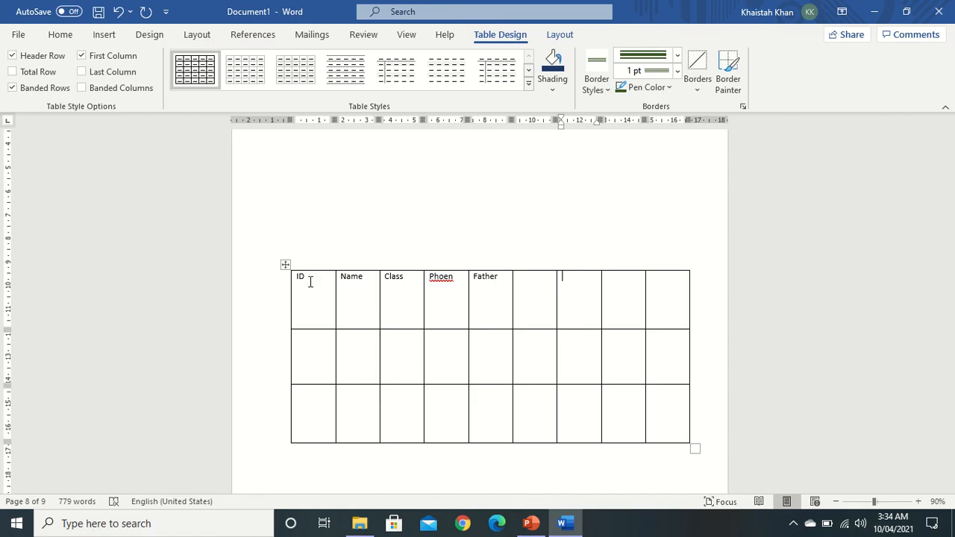
pyautogui.press('Left')
pyautogui.press('Right')
pyautogui.press('Left')
pyautogui.write('Address')
pyautogui.press('Tab')
pyautogui.write('Jf;kdl')
pyautogui.press('Tab')
pyautogui.write('Fdjk;la')
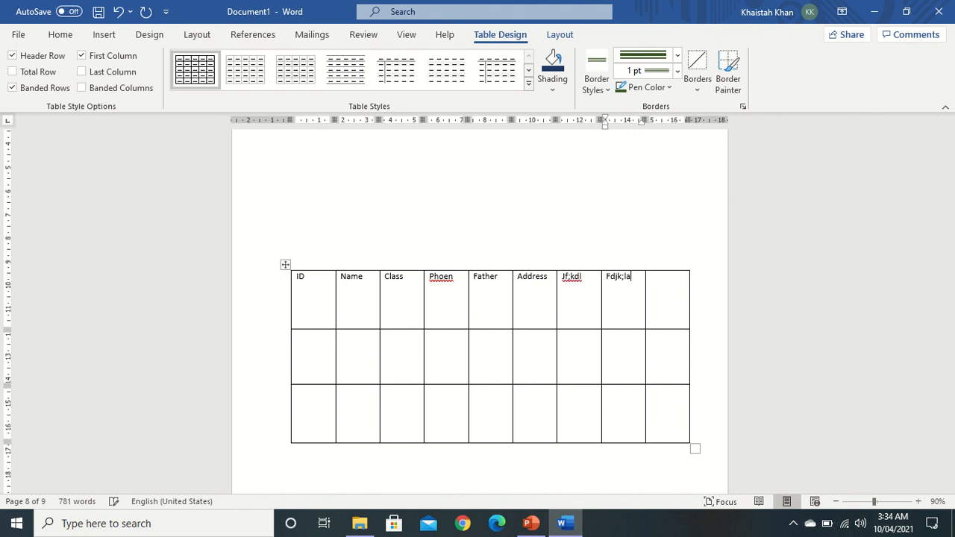
pyautogui.press('Tab')
pyautogui.write('Fdk;')
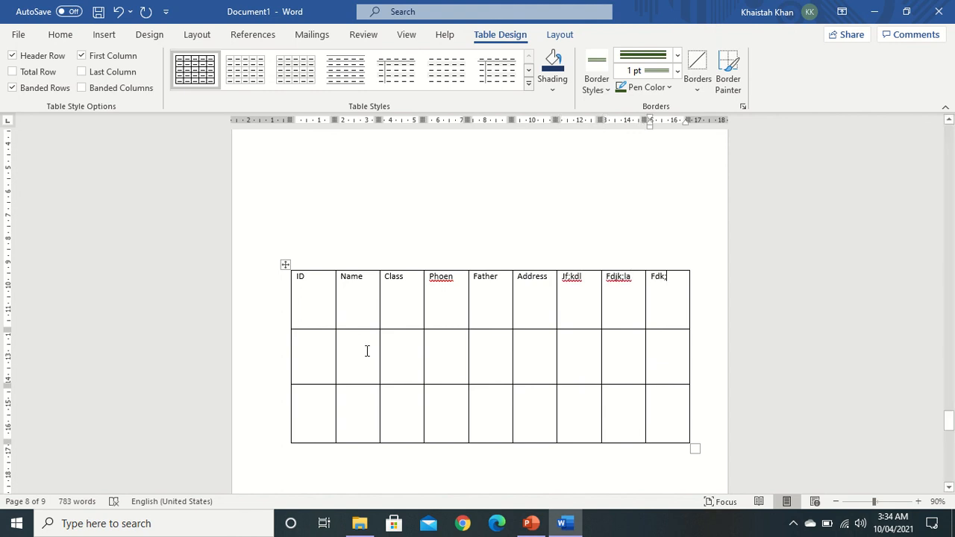
pyautogui.click(366, 351)
# Step: Set the ID, Name, Class first row to repeat as a header row at the top of each page
pyautogui.click(314, 290)
pyautogui.rightClick(314, 291)
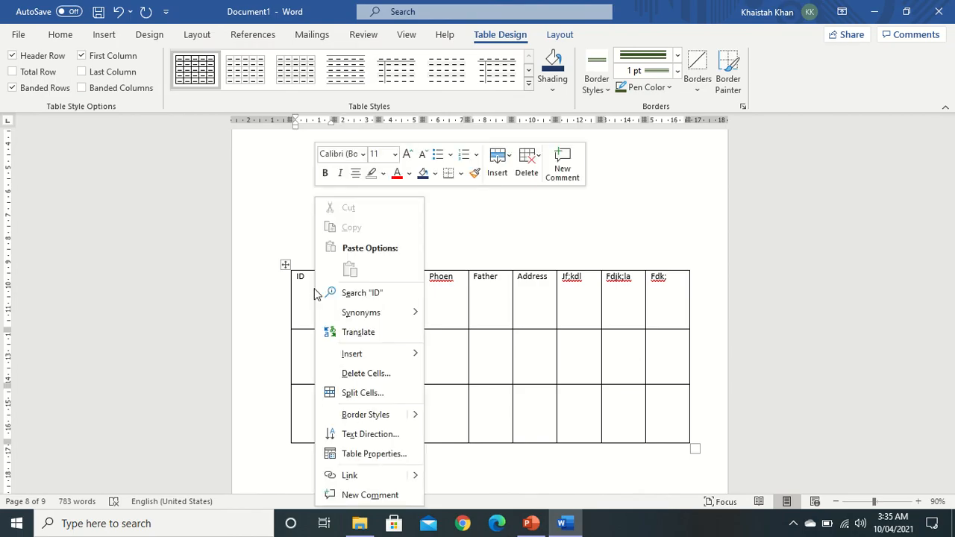
pyautogui.click(375, 454)
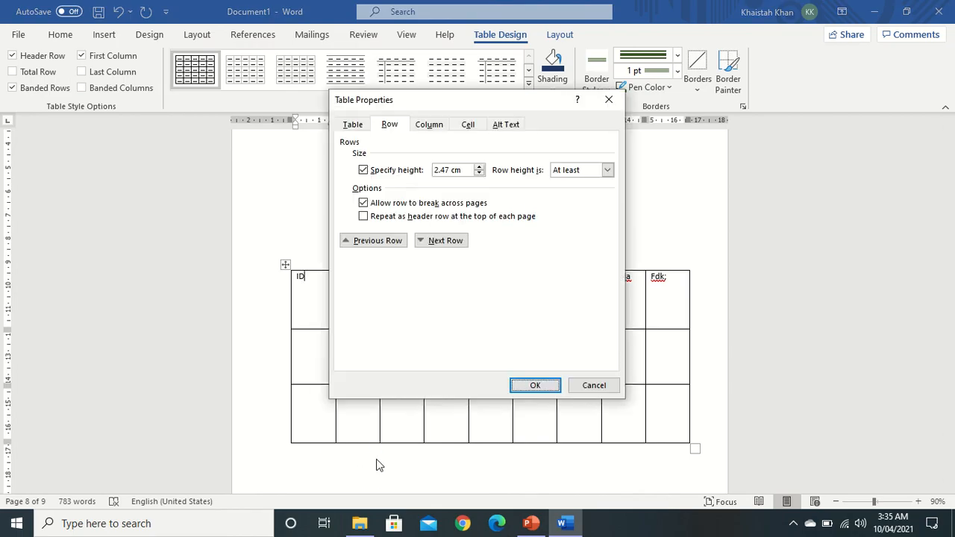
pyautogui.click(363, 217)
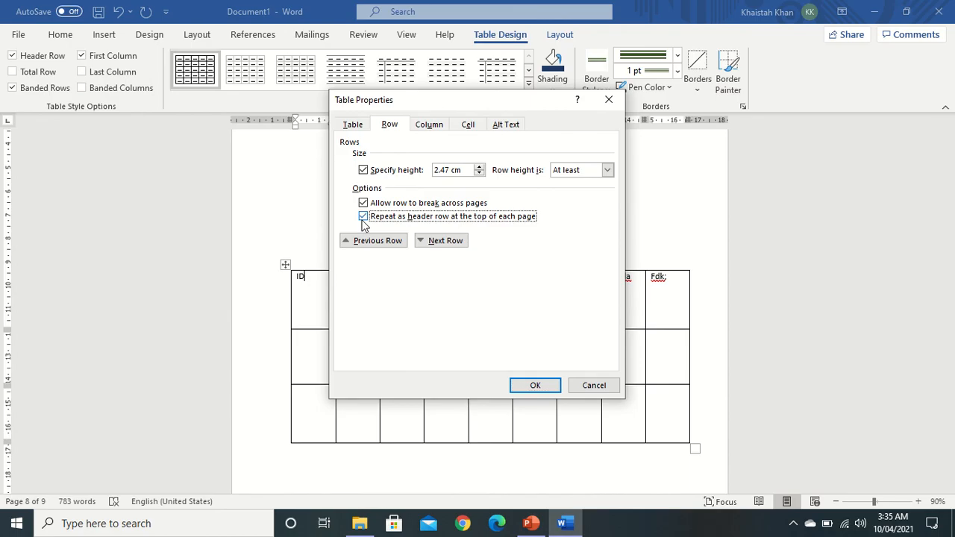
pyautogui.click(535, 386)
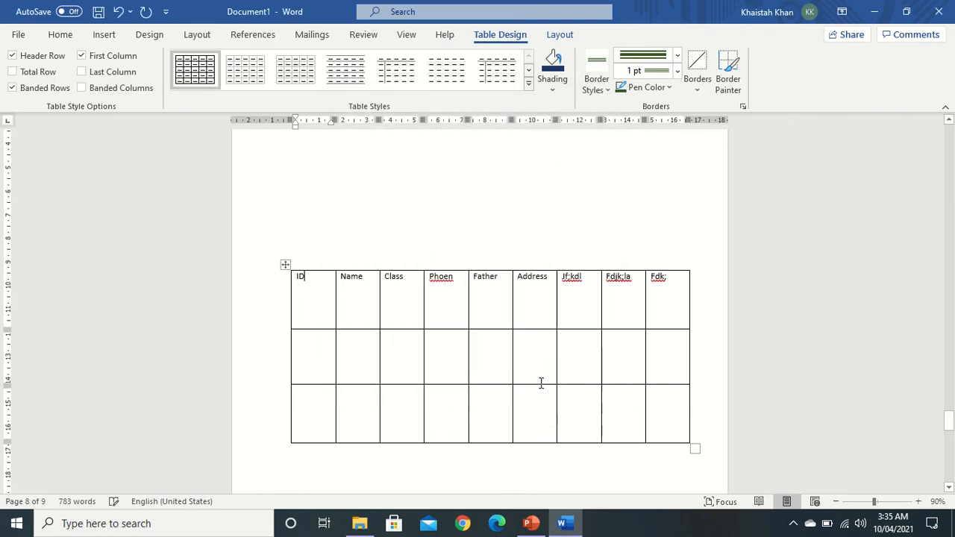
pyautogui.click(364, 364)
pyautogui.press('Tab')
pyautogui.press('Tab')
pyautogui.press('Tab')
pyautogui.press('Tab')
pyautogui.press('Tab')
pyautogui.press('Tab')
pyautogui.press('Tab')
pyautogui.press('Tab')
pyautogui.press('Tab')
pyautogui.press('Tab')
pyautogui.press('Tab')
pyautogui.press('Tab')
pyautogui.press('Tab')
pyautogui.press('Tab')
pyautogui.press('Tab')
pyautogui.press('Tab')
pyautogui.press('Tab')
pyautogui.press('Tab')
pyautogui.press('Tab')
pyautogui.press('Tab')
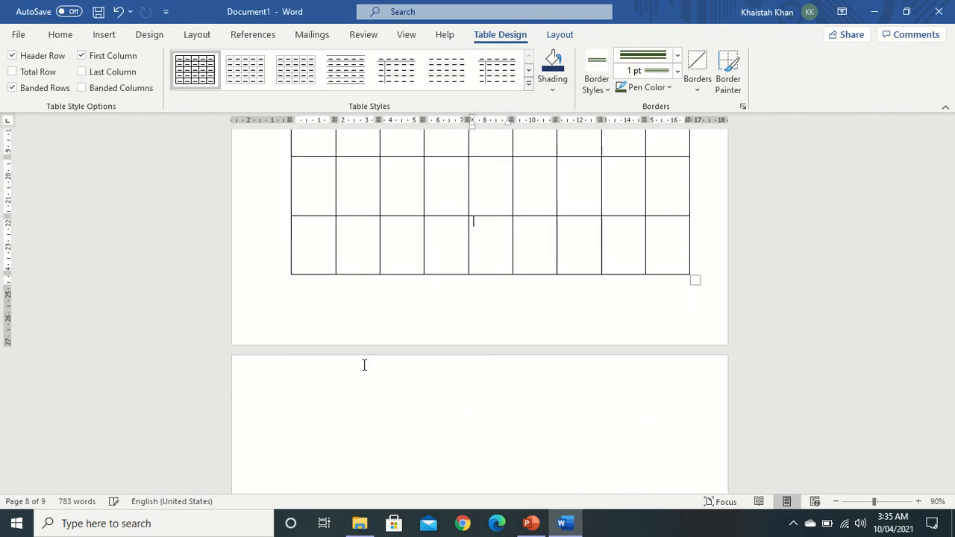
# Step: Add another empty row to the end of the table and bring the table back into view
pyautogui.press('Tab')
pyautogui.press('Tab')
pyautogui.press('Tab')
pyautogui.press('Tab')
pyautogui.press('Tab')
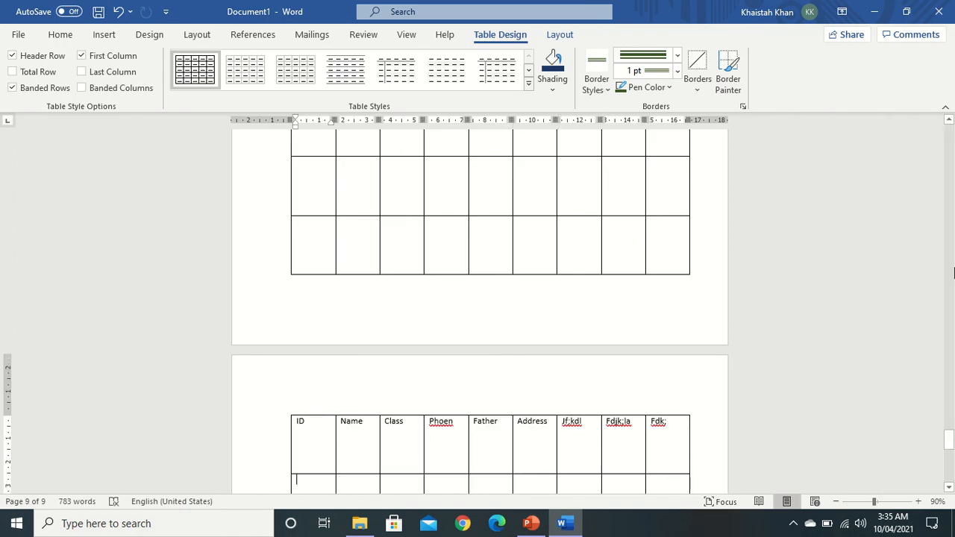
pyautogui.click(948, 120)
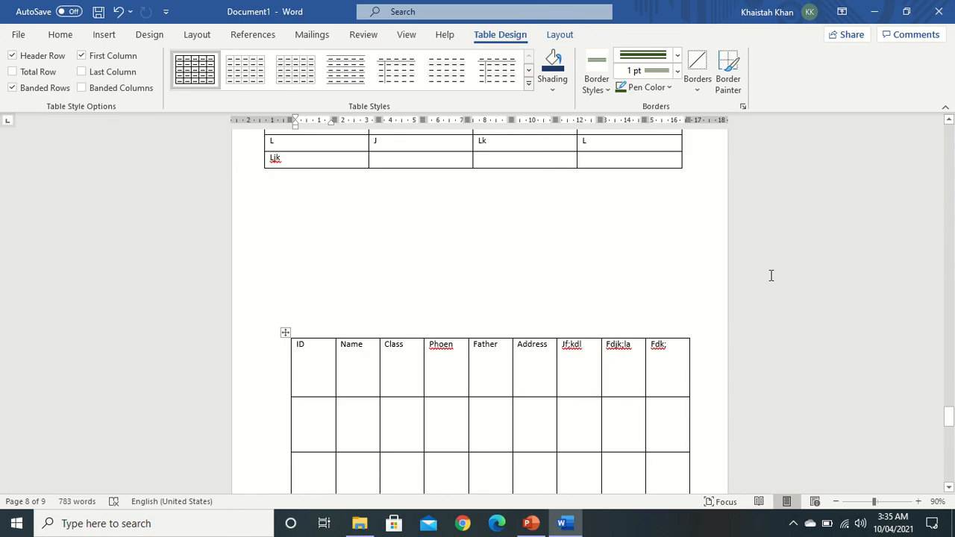
pyautogui.rightClick(476, 375)
pyautogui.press('Escape')
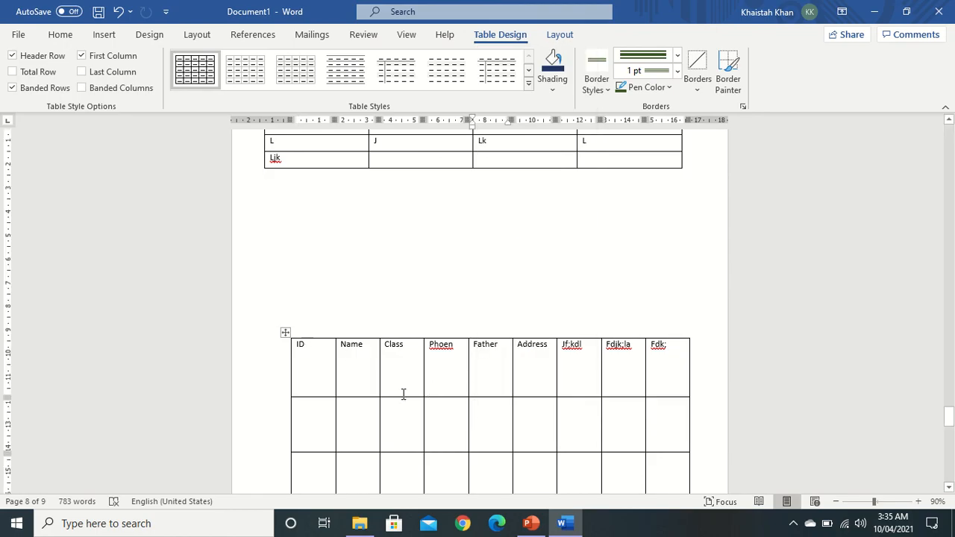
# Step: Select the Father column cells from row 2 downward
pyautogui.click(581, 369)
pyautogui.press('Down')
pyautogui.press('Down')
pyautogui.press('Down')
pyautogui.press('Down')
pyautogui.press('Down')
pyautogui.press('Down')
pyautogui.press('Down')
pyautogui.press('Down')
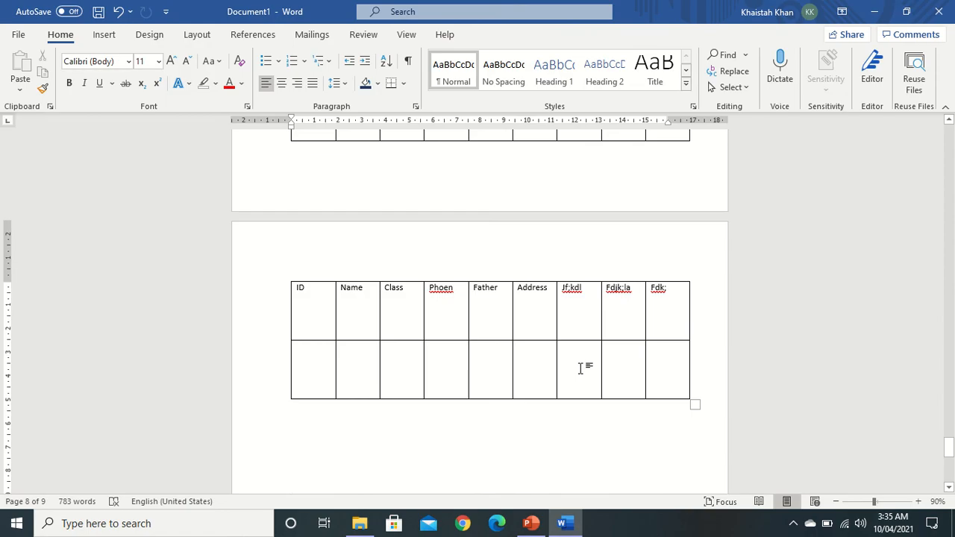
pyautogui.scroll(10, 581, 369)
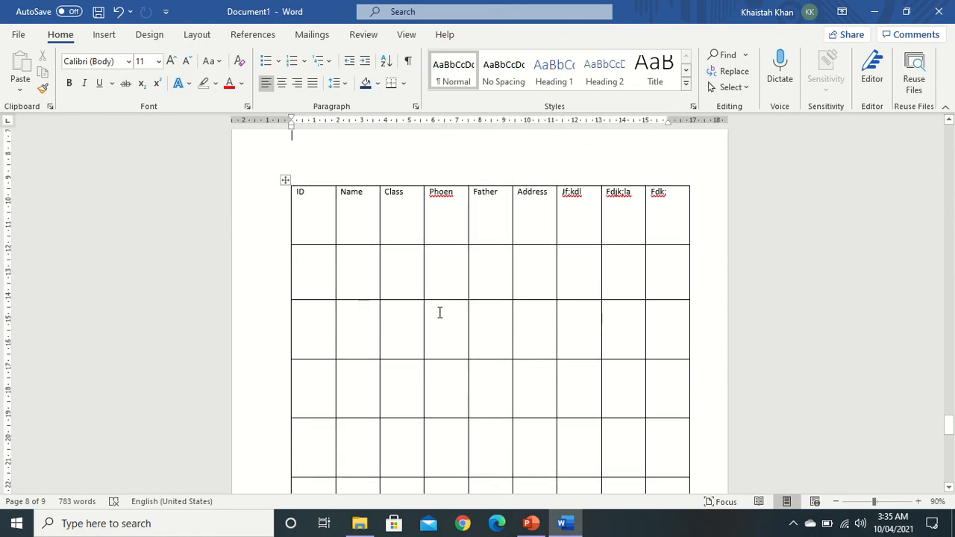
pyautogui.moveTo(494, 285); pyautogui.dragTo(487, 483)
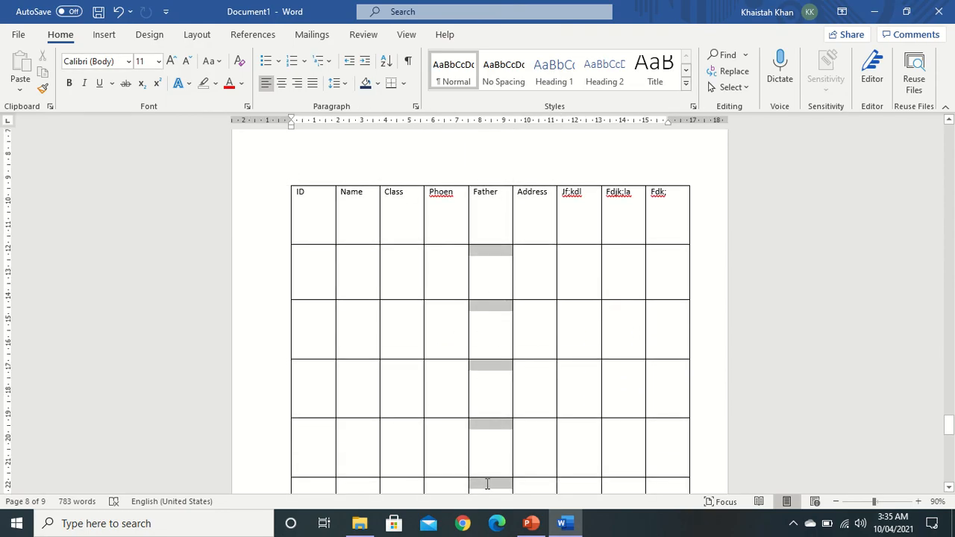
# Step: Merge the Father cells below the header into one tall cell and type BREAK
pyautogui.moveTo(486, 483); pyautogui.dragTo(485, 486)
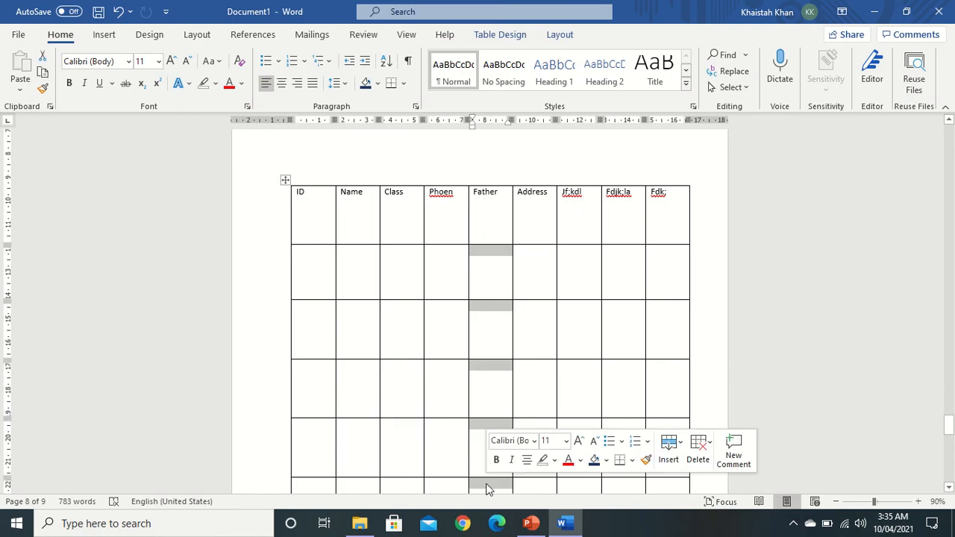
pyautogui.rightClick(483, 486)
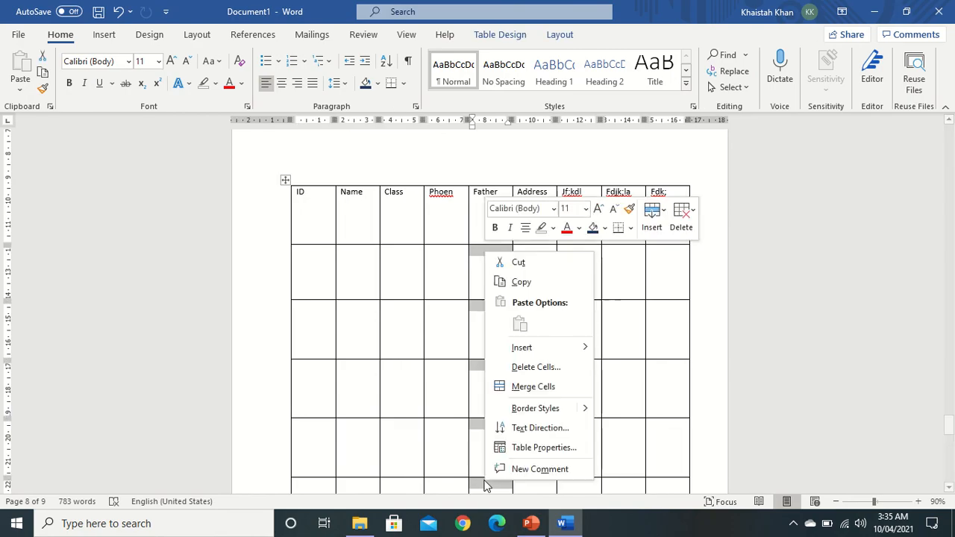
pyautogui.click(550, 388)
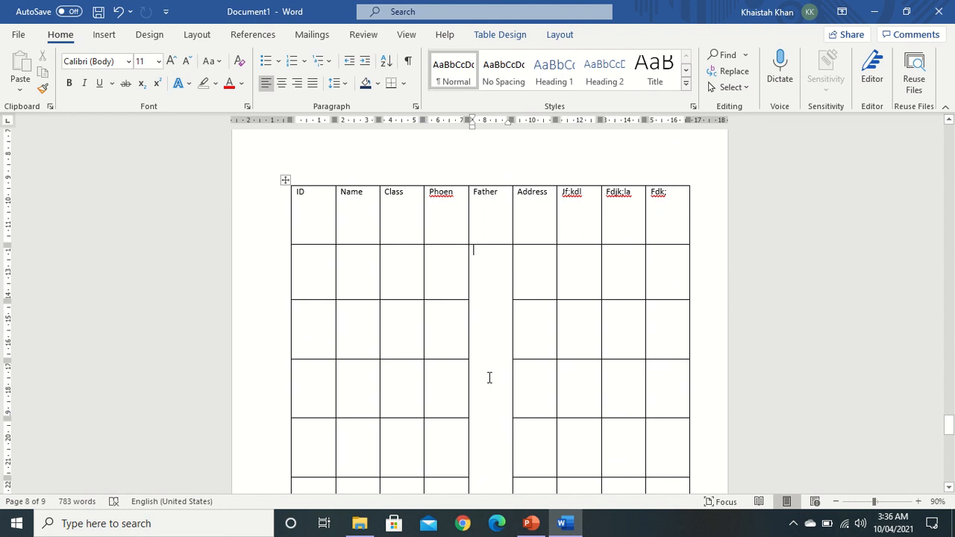
pyautogui.write('B')
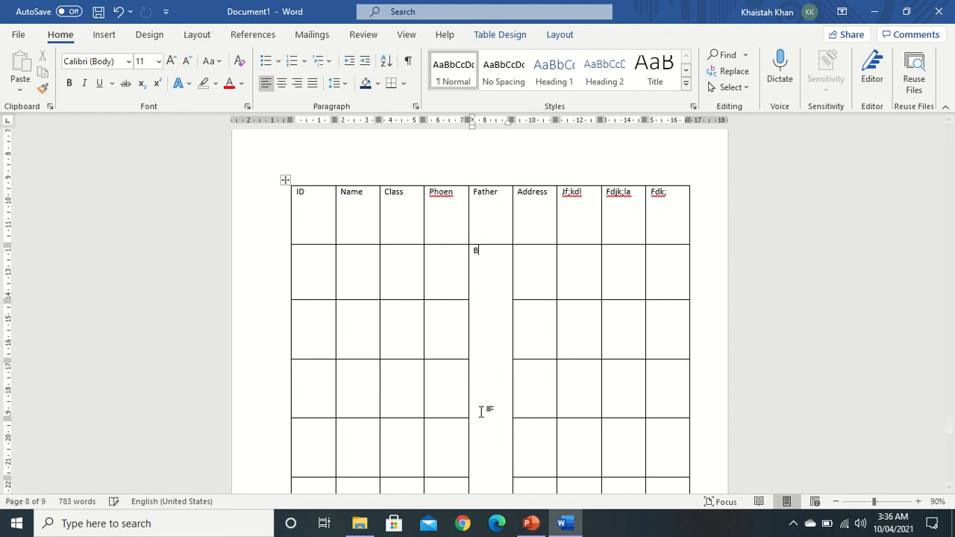
pyautogui.write('REAK')
# Step: Rotate BREAK to a vertical text direction and centre it in the merged cell
pyautogui.rightClick(490, 266)
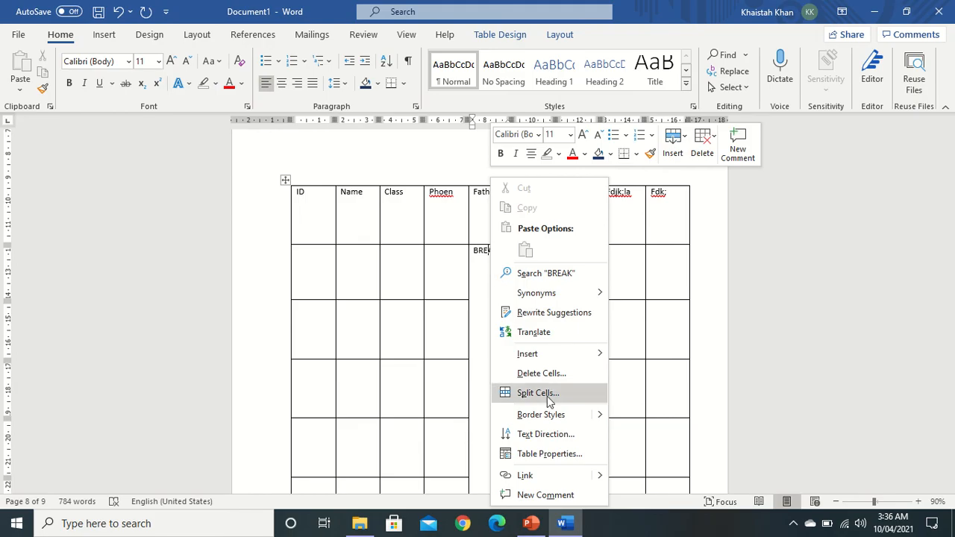
pyautogui.click(549, 434)
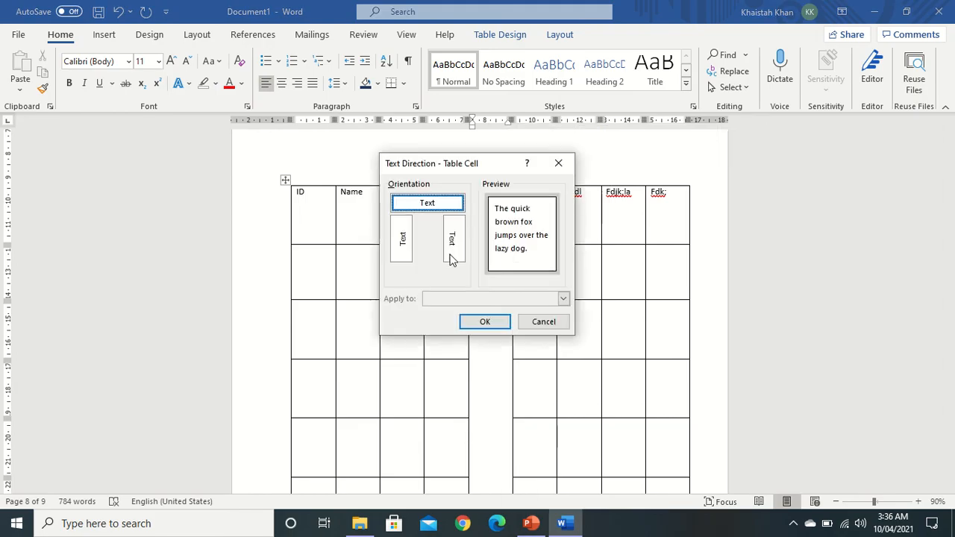
pyautogui.click(402, 240)
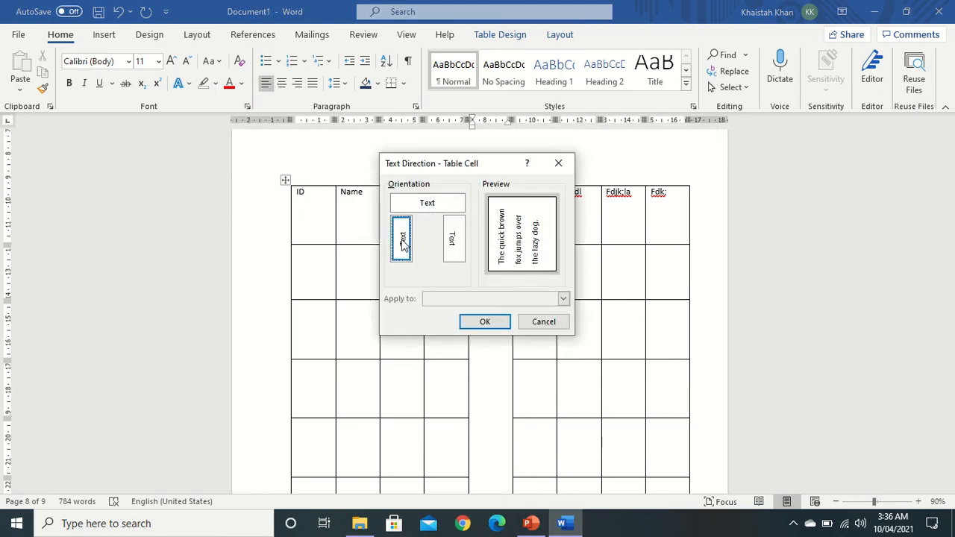
pyautogui.click(484, 322)
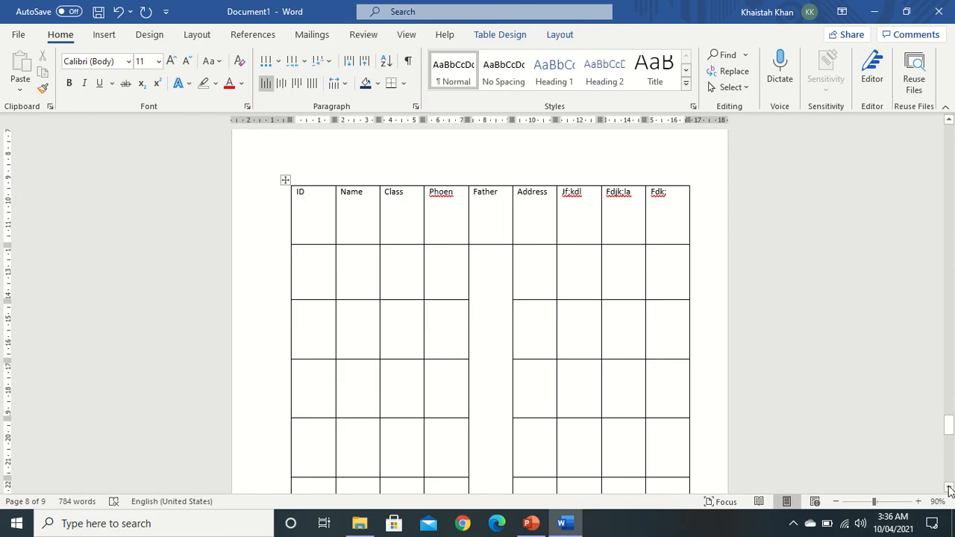
pyautogui.scroll(-3, 950, 489)
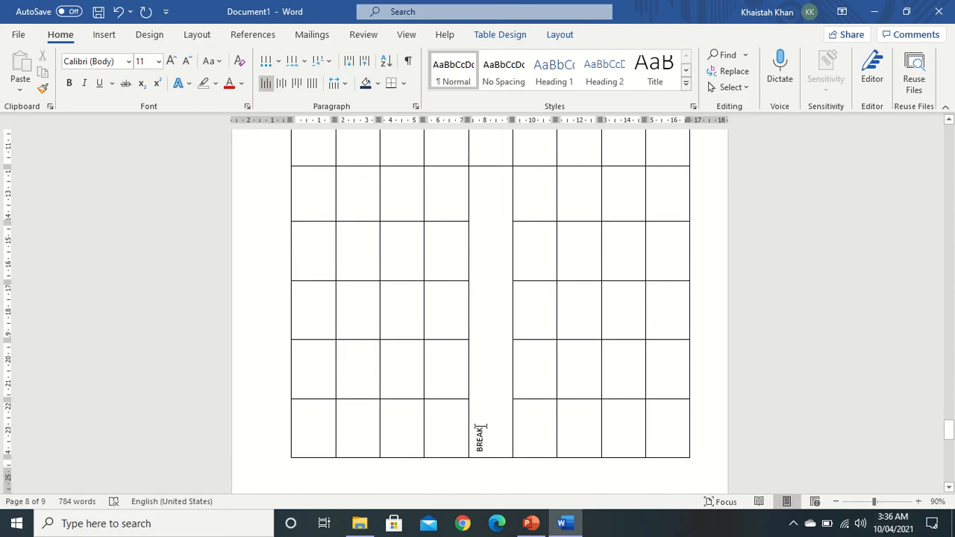
pyautogui.hotkey('ctrl', 'e')
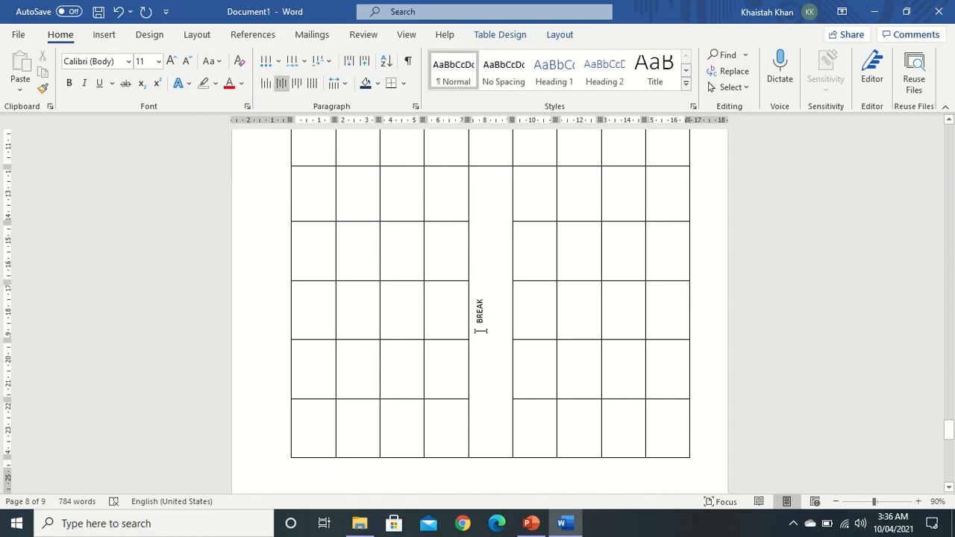
# Step: Make BREAK bold, enlarge it to 26 pt, and space its letters as B R E A K
pyautogui.moveTo(480, 330); pyautogui.dragTo(480, 292)
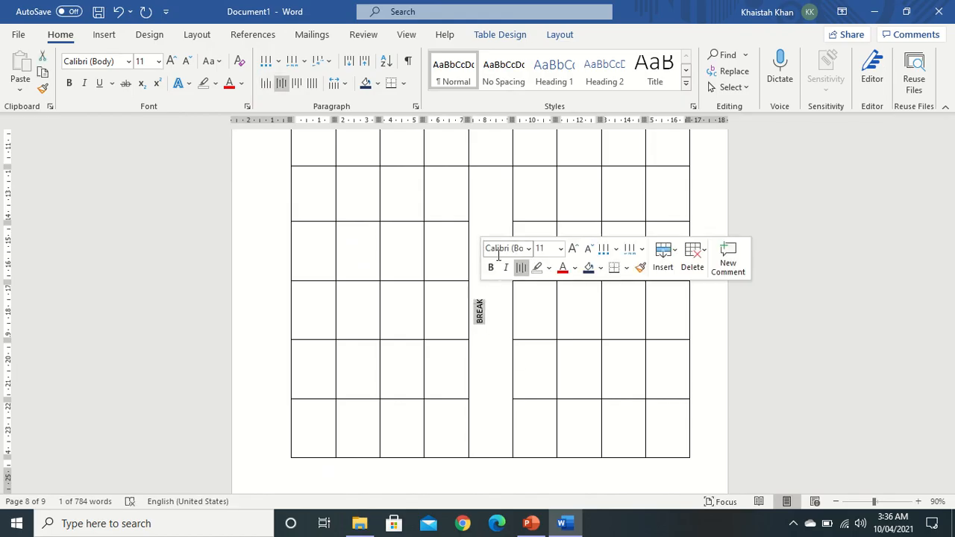
pyautogui.click(490, 267)
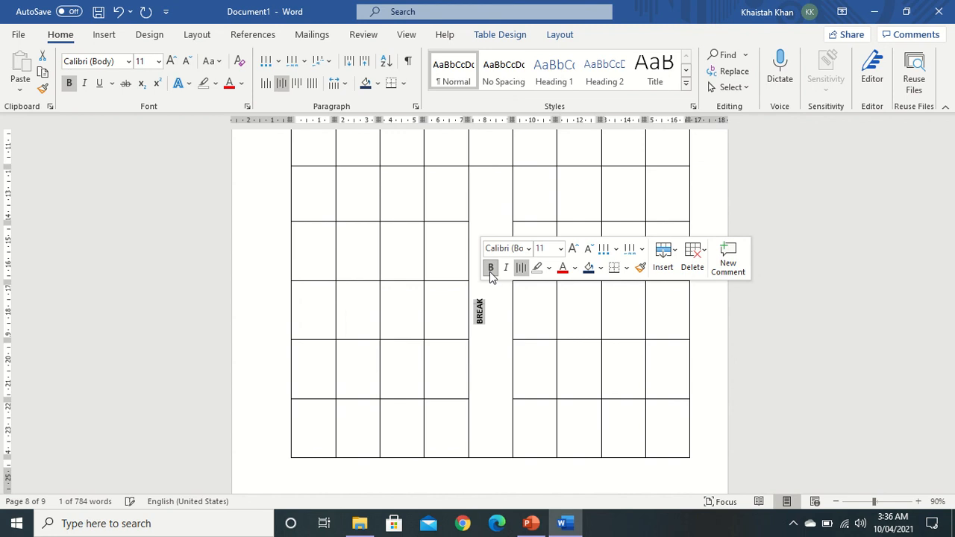
pyautogui.click(573, 253)
pyautogui.click(573, 254)
pyautogui.click(572, 254)
pyautogui.click(572, 254)
pyautogui.click(573, 254)
pyautogui.click(573, 253)
pyautogui.click(573, 254)
pyautogui.click(572, 254)
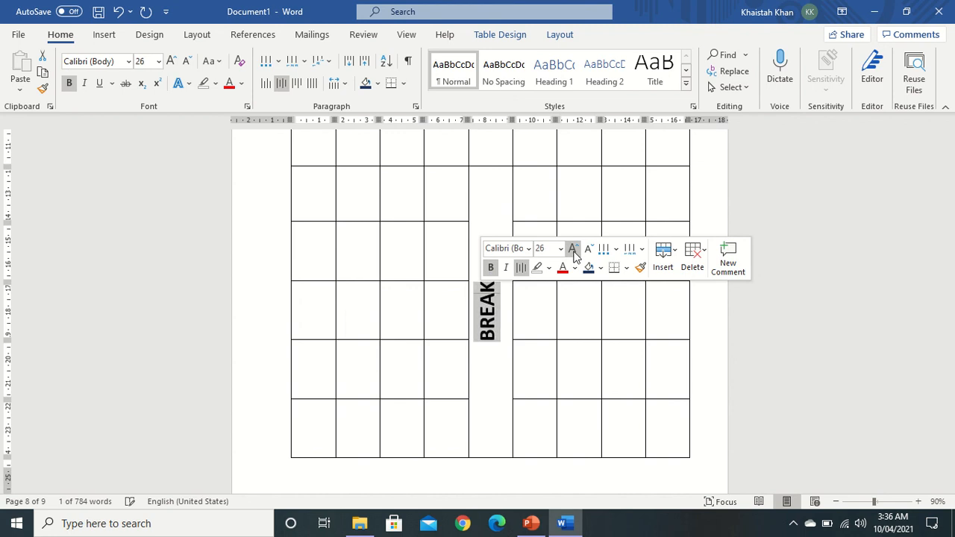
pyautogui.click(505, 316)
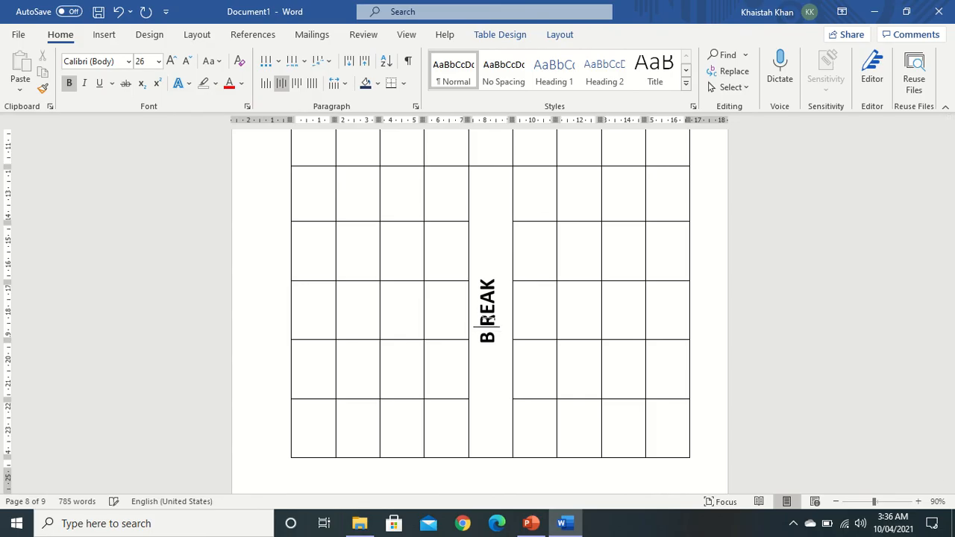
pyautogui.click(486, 311)
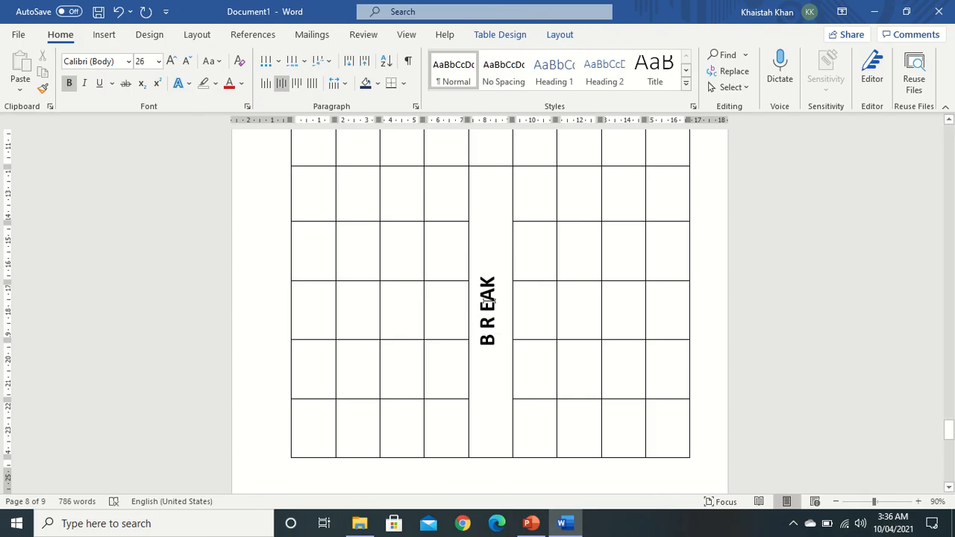
pyautogui.click(486, 294)
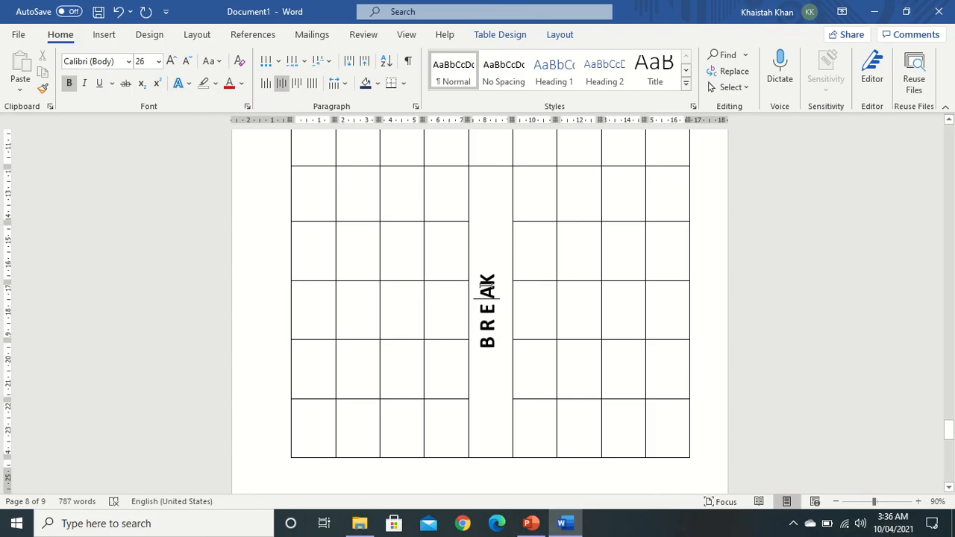
pyautogui.click(631, 291)
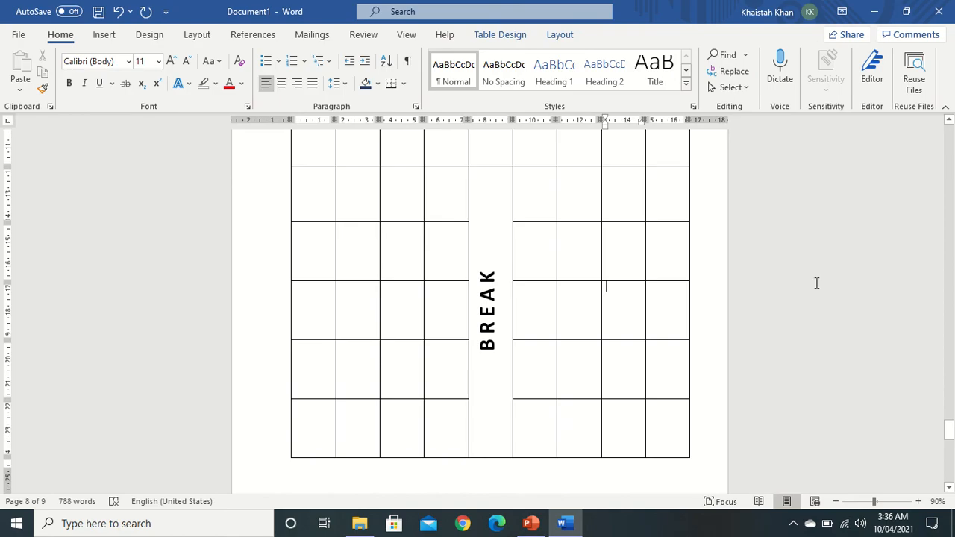
# Step: Delete the ID header text and widen the first column well beyond the others
pyautogui.moveTo(950, 432); pyautogui.dragTo(949, 418)
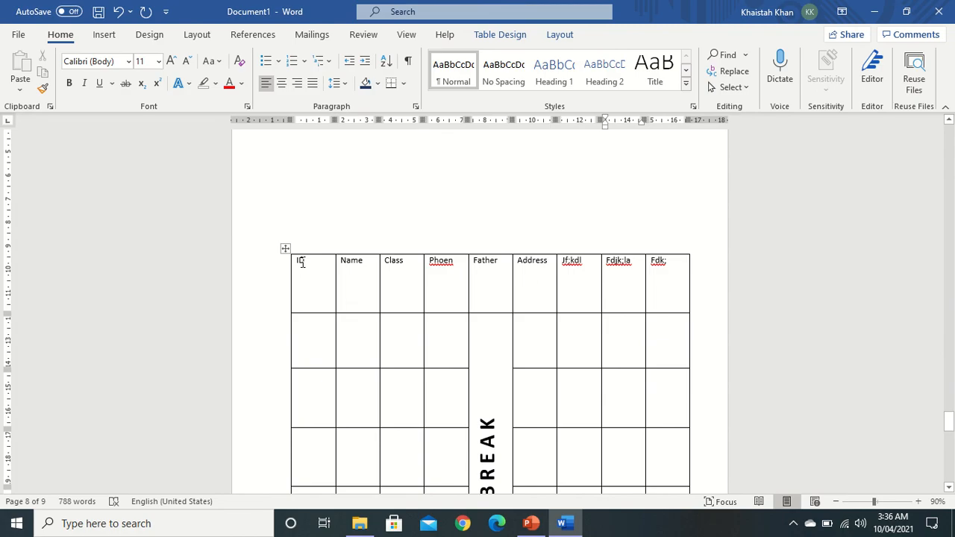
pyautogui.moveTo(303, 263); pyautogui.dragTo(282, 268)
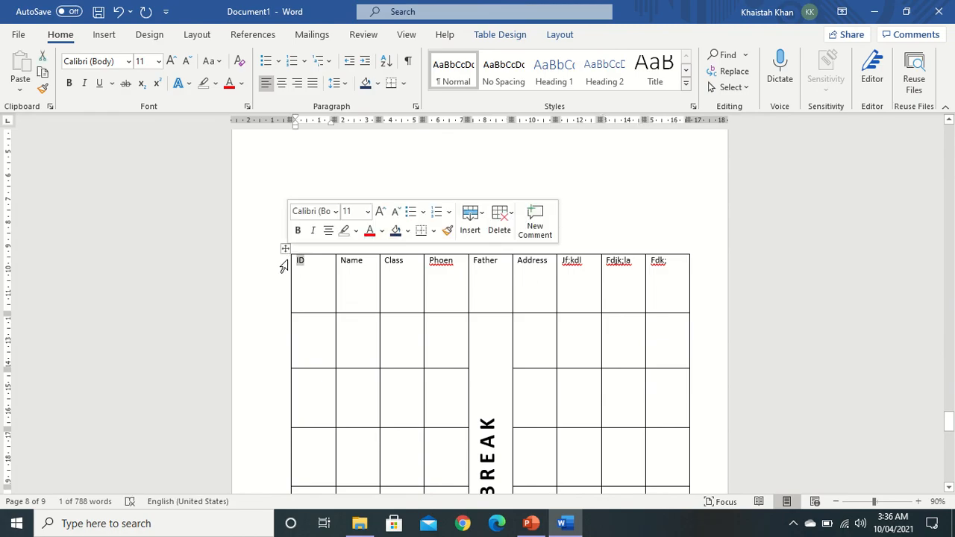
pyautogui.press('Delete')
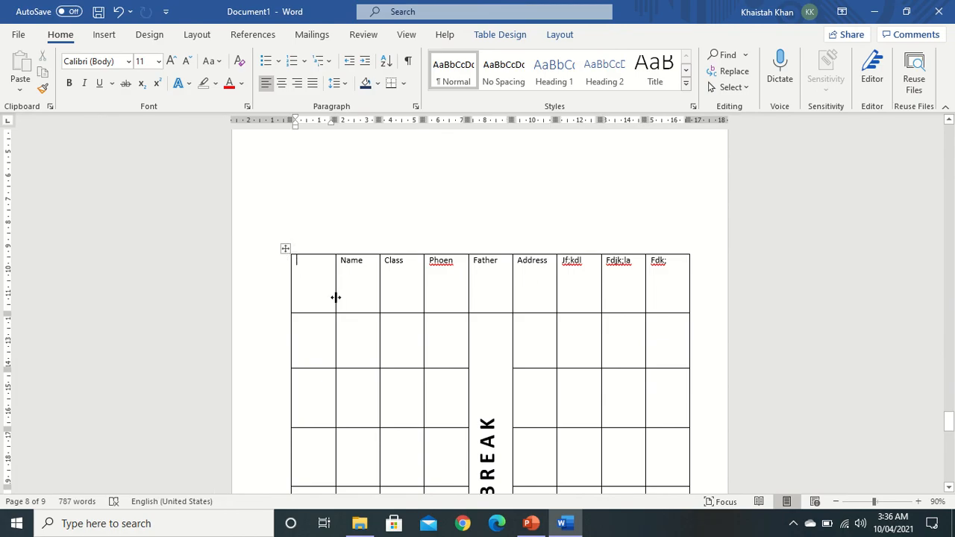
pyautogui.moveTo(341, 296); pyautogui.dragTo(404, 294)
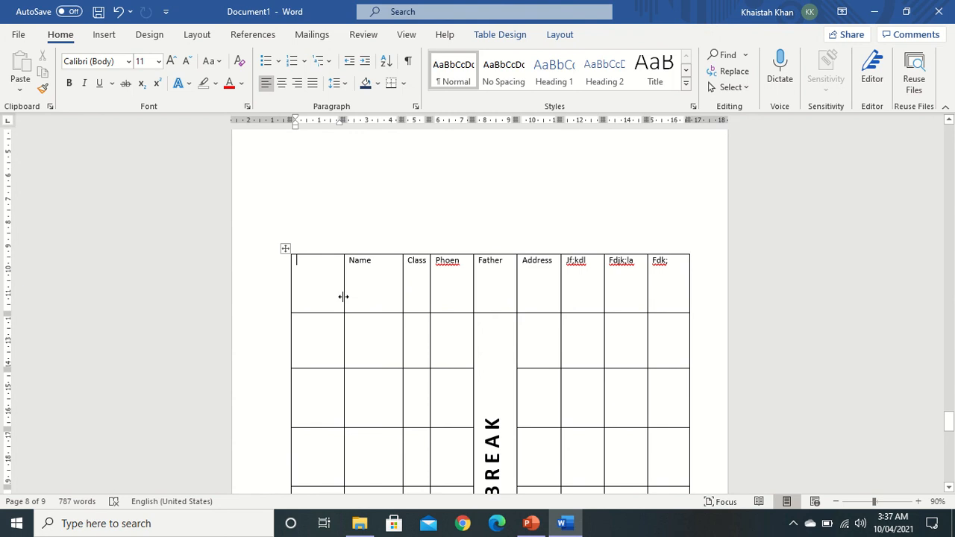
pyautogui.moveTo(343, 297); pyautogui.dragTo(377, 296)
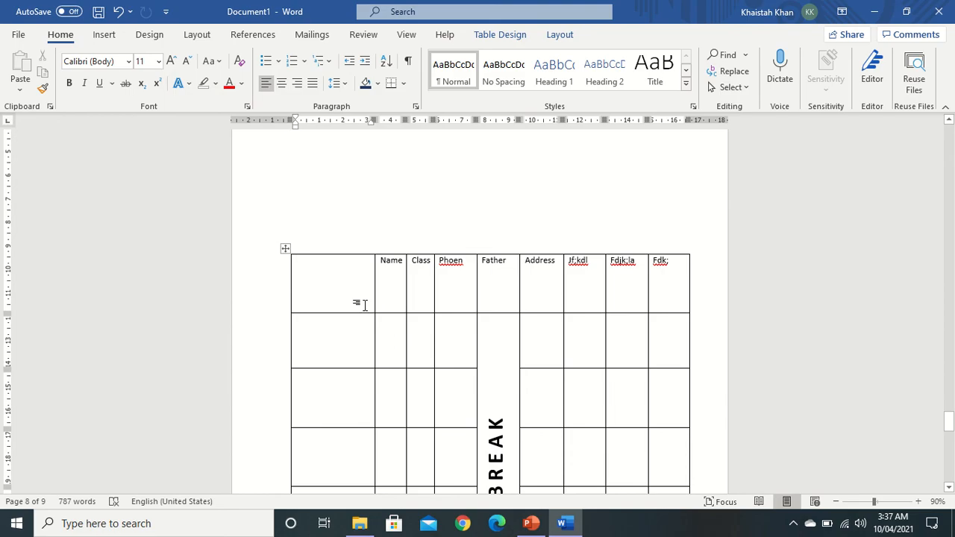
# Step: Use a thin solid 1½ pt border to add a diagonal down line to the empty first header cell
pyautogui.click(513, 34)
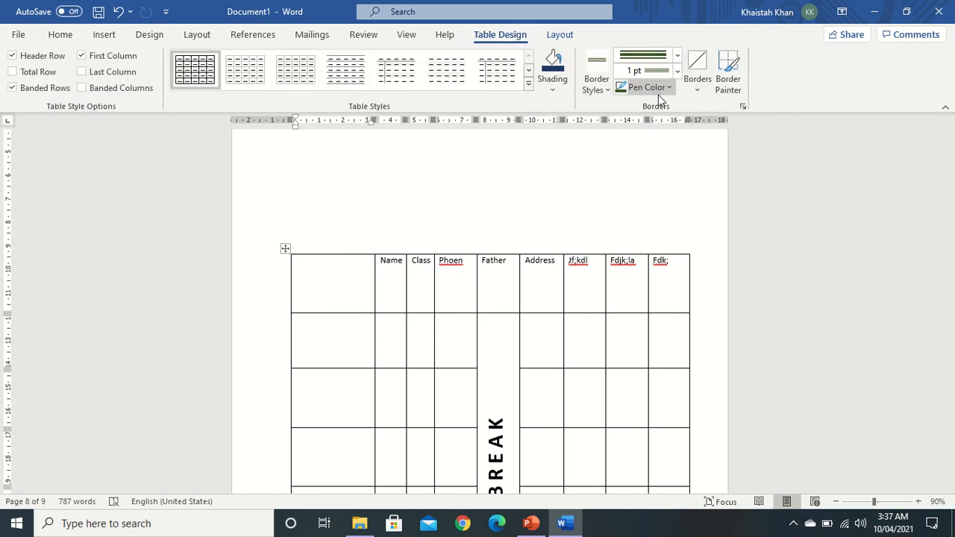
pyautogui.click(701, 91)
pyautogui.click(735, 64)
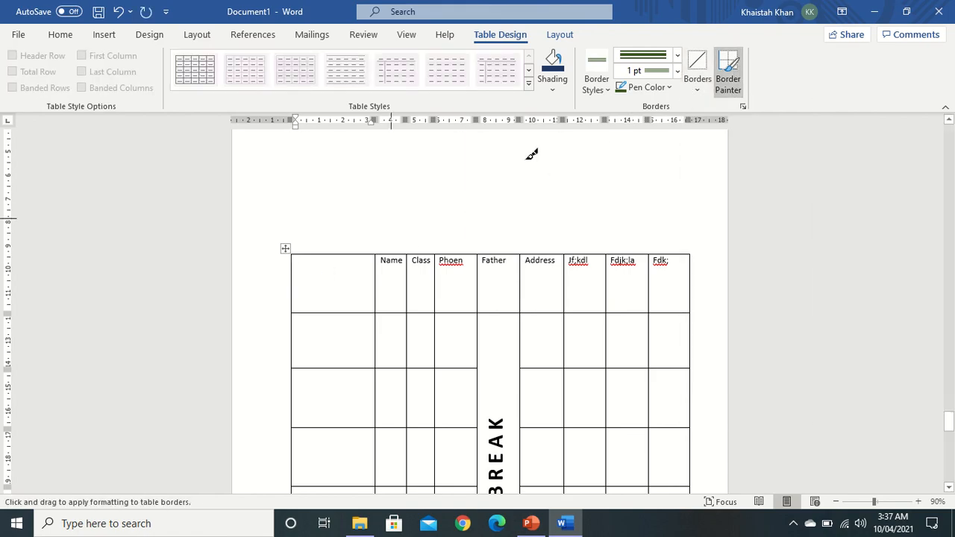
pyautogui.click(676, 55)
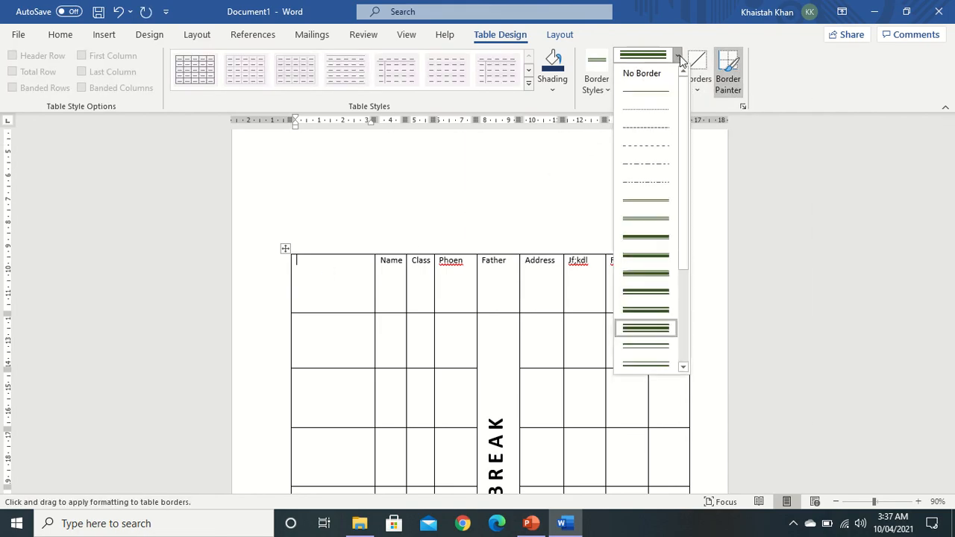
pyautogui.click(660, 89)
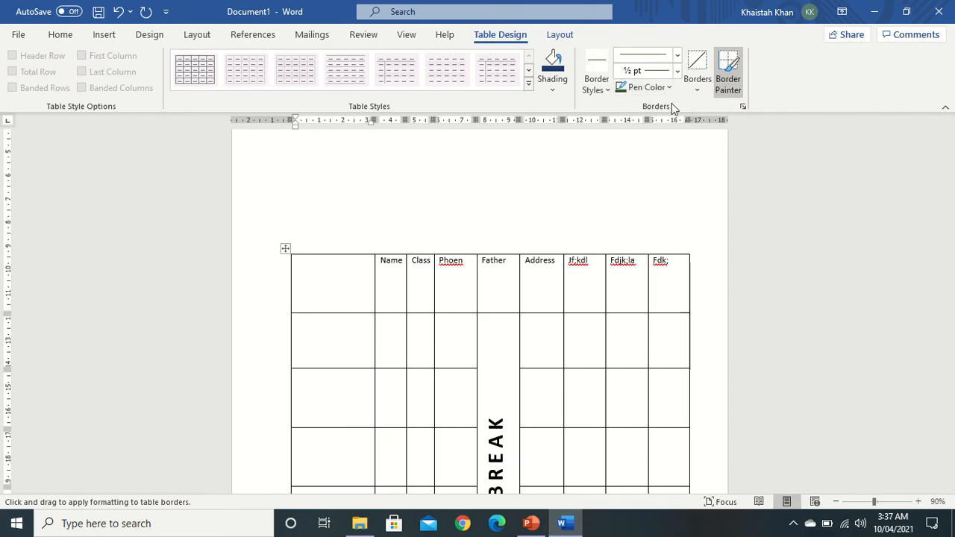
pyautogui.click(676, 71)
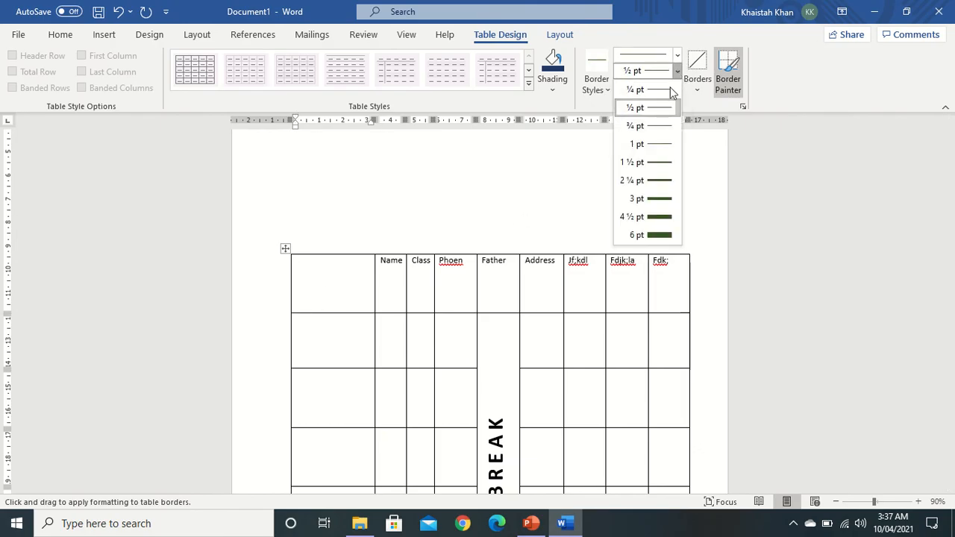
pyautogui.click(661, 162)
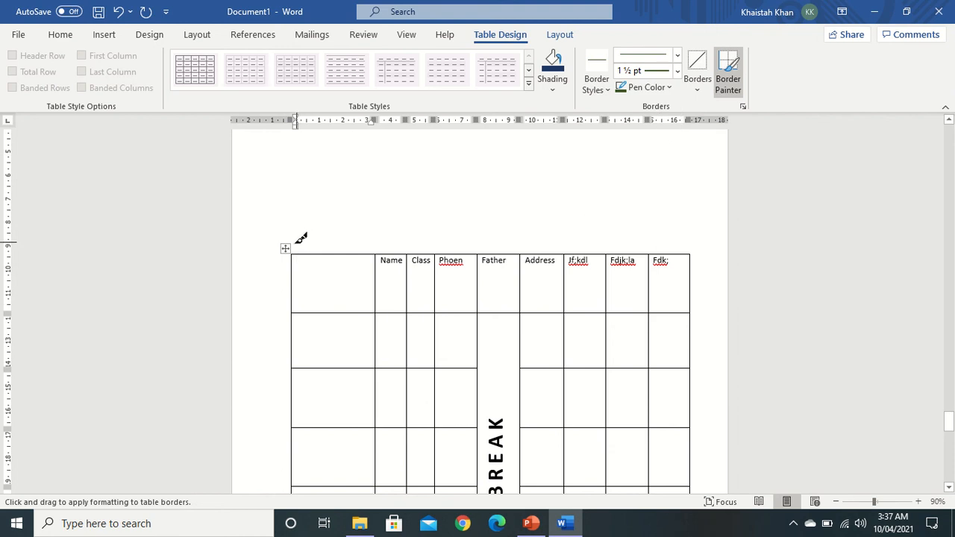
pyautogui.click(603, 95)
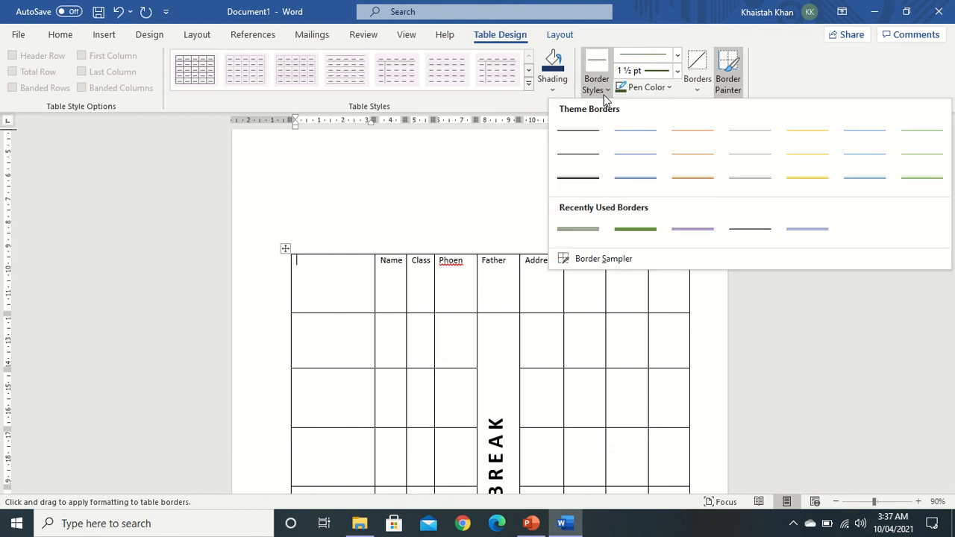
pyautogui.click(698, 91)
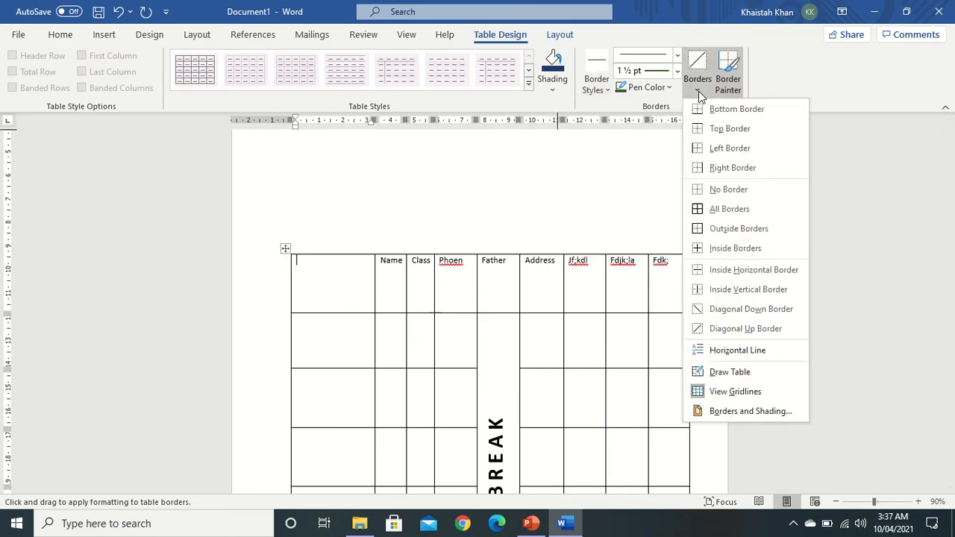
pyautogui.click(712, 310)
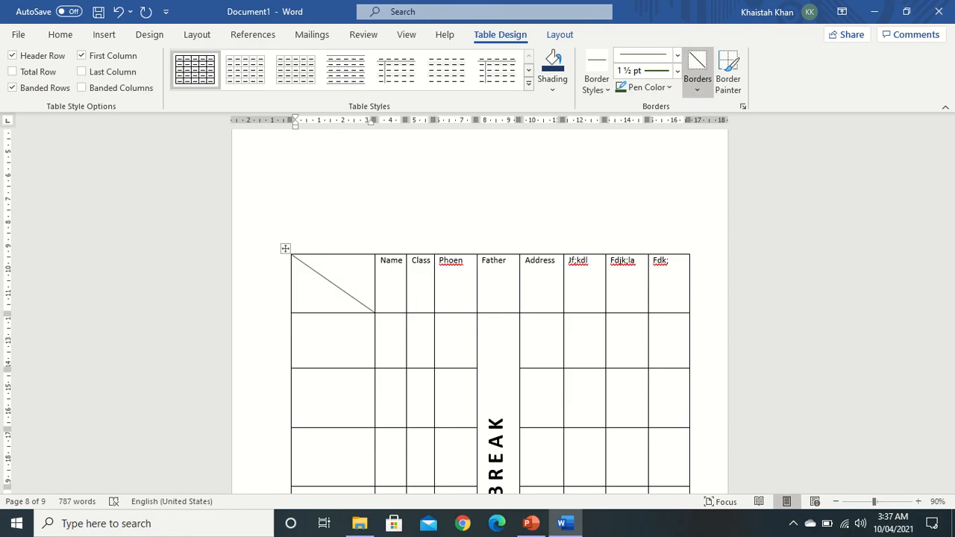
# Step: Enter Student/Subject in the diagonal cell, replace Name with Ali, and add Physics and 14 below
pyautogui.write('Student')
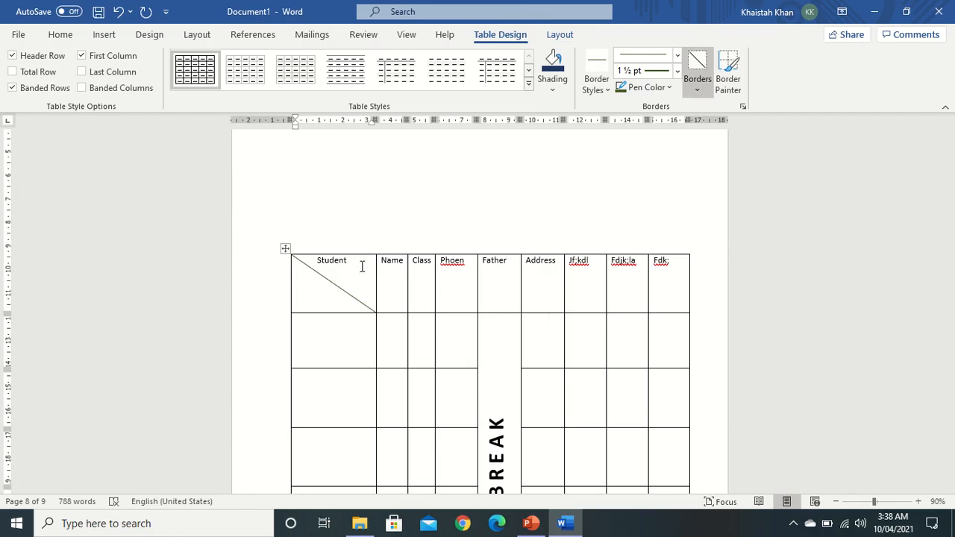
pyautogui.write('Subject')
pyautogui.doubleClick(387, 260)
pyautogui.write('Ali')
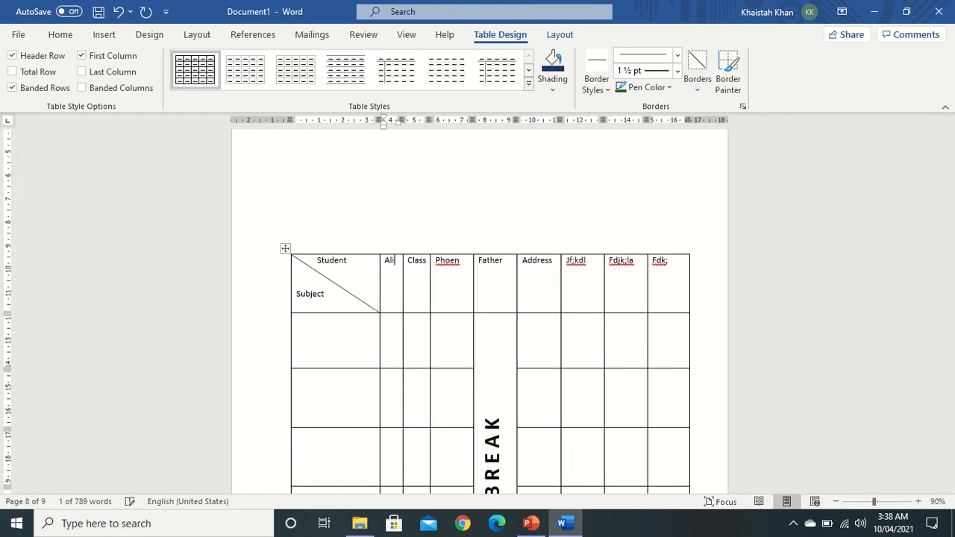
pyautogui.click(329, 356)
pyautogui.write('Ph')
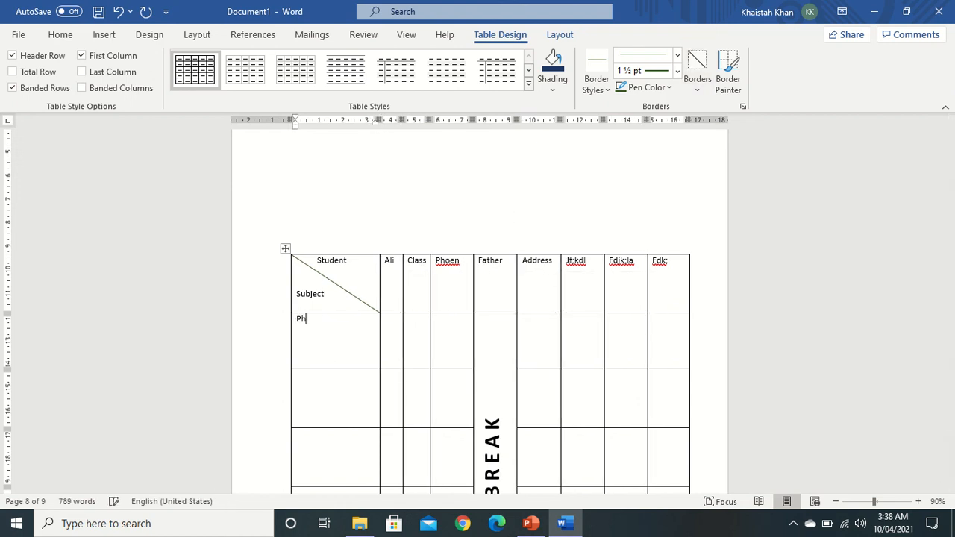
pyautogui.write('ysics')
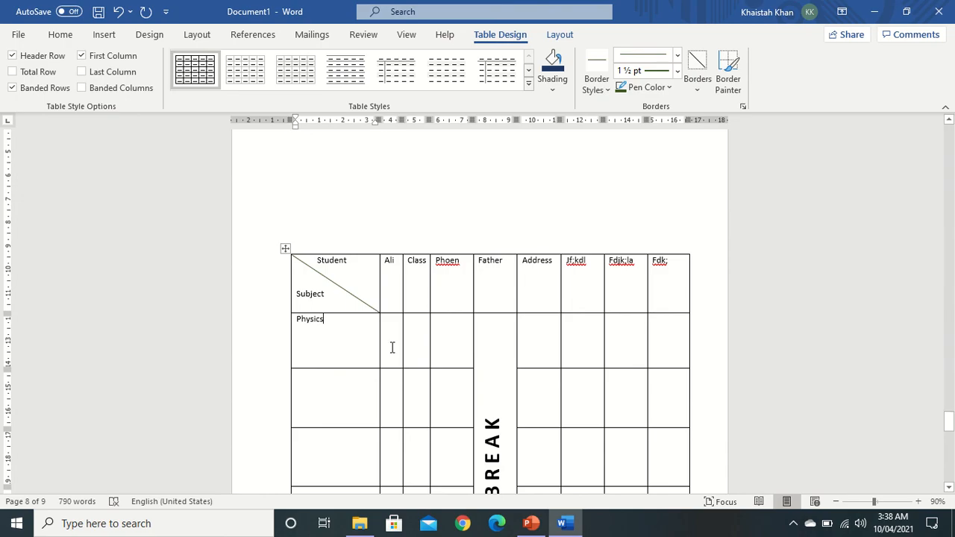
pyautogui.click(392, 348)
pyautogui.write('14')
pyautogui.click(416, 326)
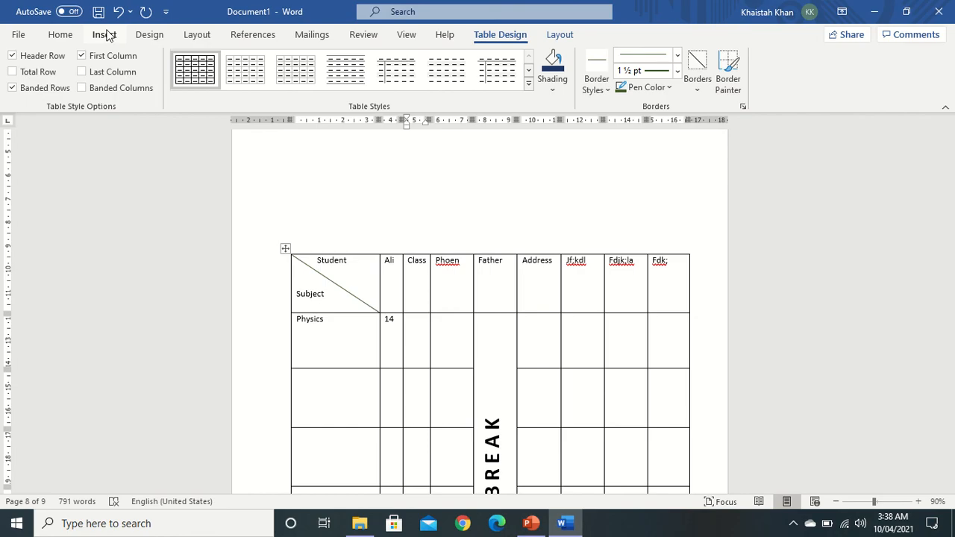
# Step: Switch to the Insert ribbon and scroll down to page 9
pyautogui.click(104, 34)
pyautogui.click(100, 79)
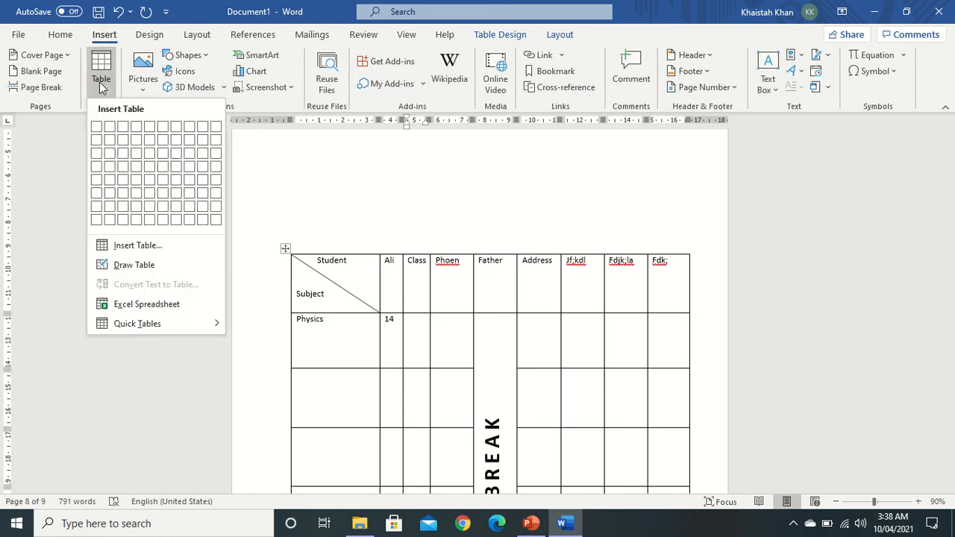
pyautogui.click(349, 162)
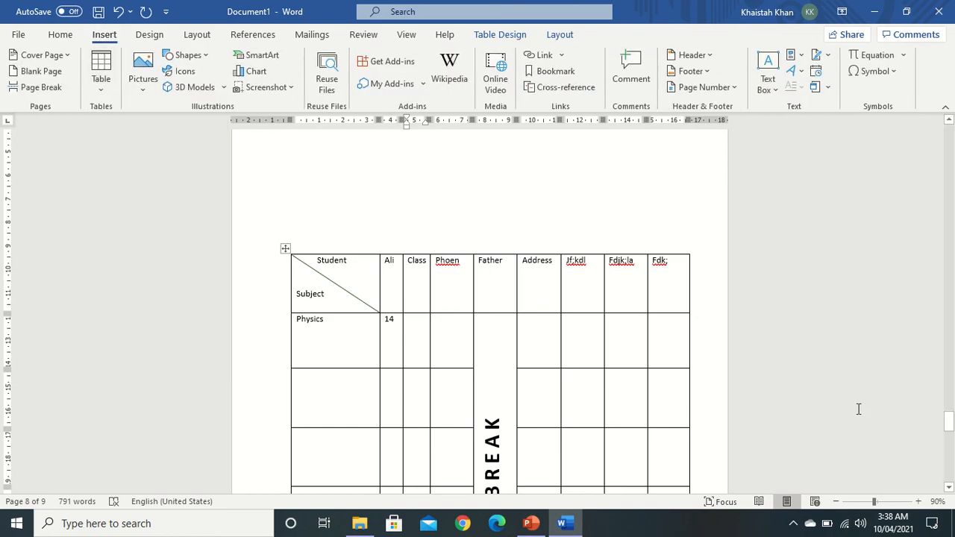
pyautogui.click(949, 489)
pyautogui.click(949, 490)
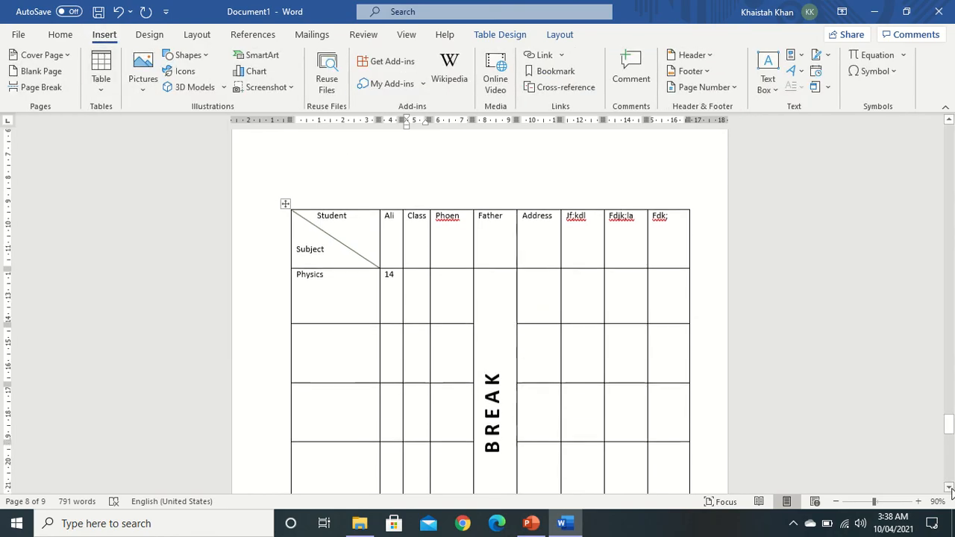
pyautogui.click(949, 489)
pyautogui.click(950, 489)
pyautogui.click(949, 489)
pyautogui.click(950, 489)
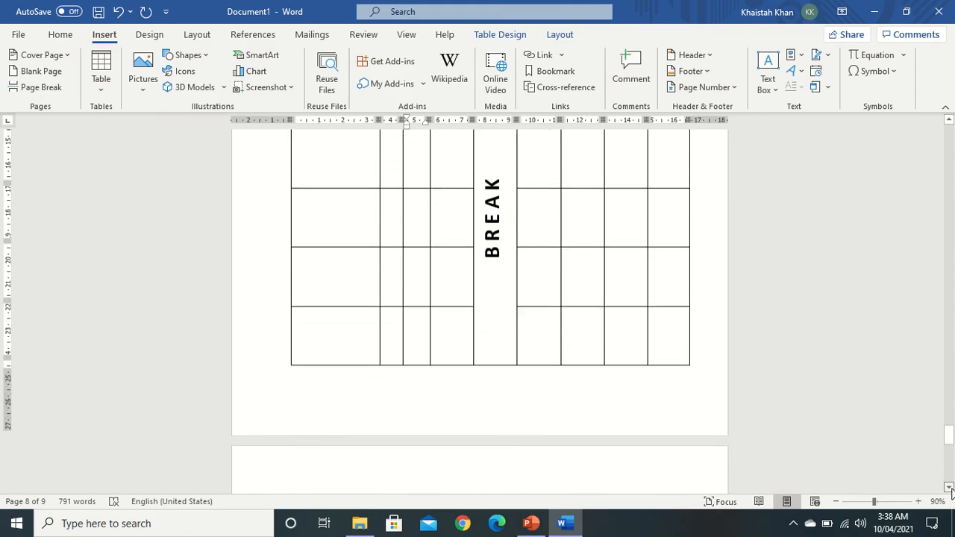
pyautogui.click(949, 489)
pyautogui.click(949, 489)
pyautogui.click(950, 489)
pyautogui.click(949, 489)
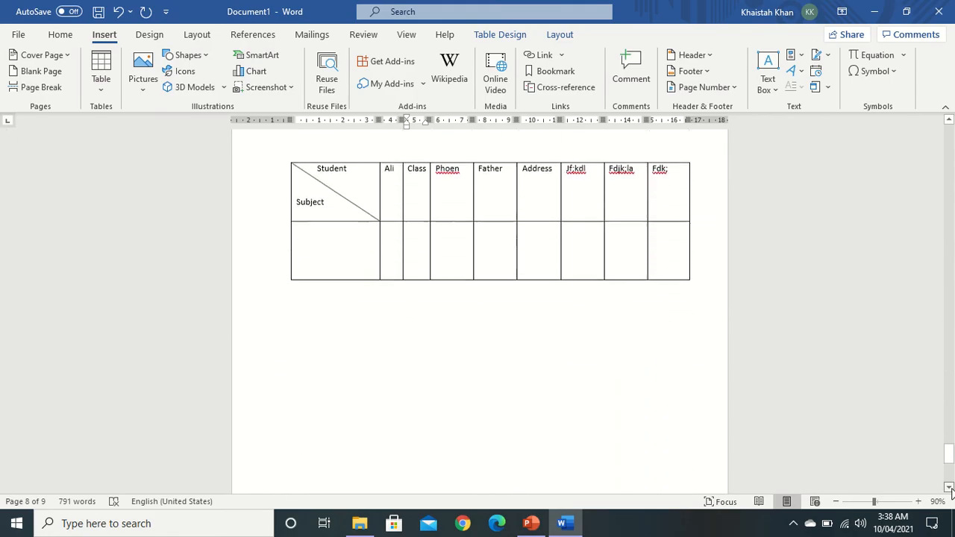
pyautogui.click(950, 489)
pyautogui.click(950, 490)
pyautogui.click(949, 490)
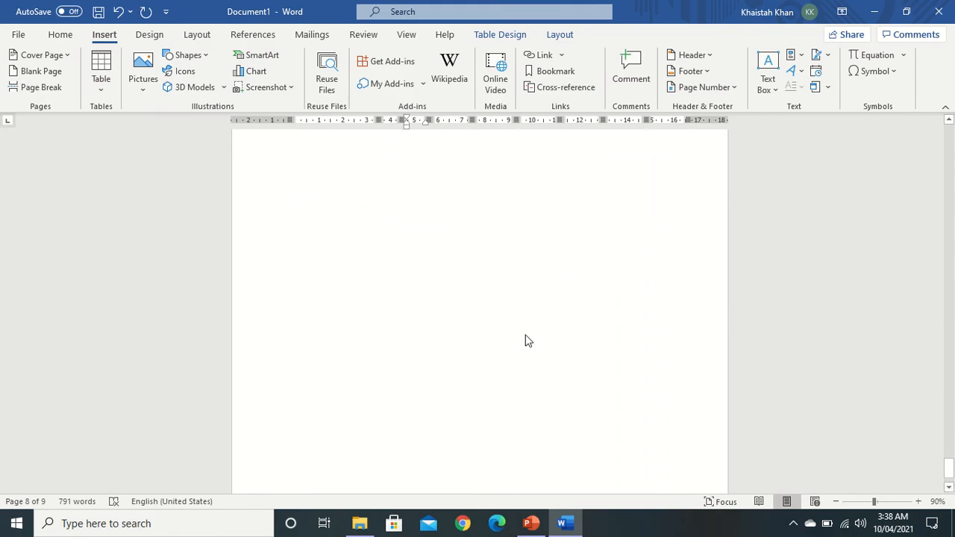
# Step: Place the cursor just below the page-9 table and open the Pictures source list
pyautogui.click(452, 240)
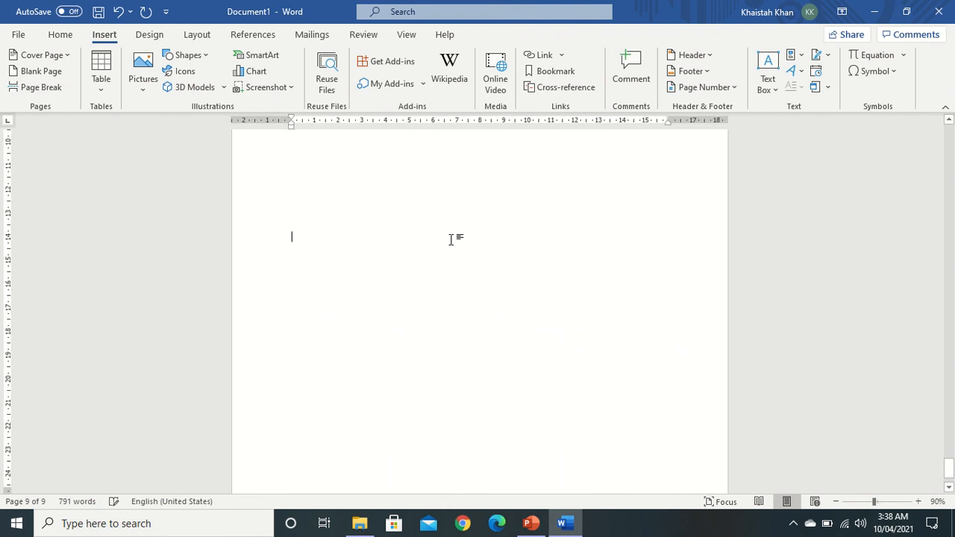
pyautogui.press('Up')
pyautogui.press('Up')
pyautogui.press('Up')
pyautogui.press('Up')
pyautogui.press('Up')
pyautogui.press('Up')
pyautogui.press('Up')
pyautogui.press('Up')
pyautogui.press('Up')
pyautogui.press('Up')
pyautogui.press('Up')
pyautogui.press('Up')
pyautogui.press('Up')
pyautogui.press('Up')
pyautogui.press('Up')
pyautogui.press('Up')
pyautogui.press('Up')
pyautogui.press('Up')
pyautogui.press('Up')
pyautogui.press('Up')
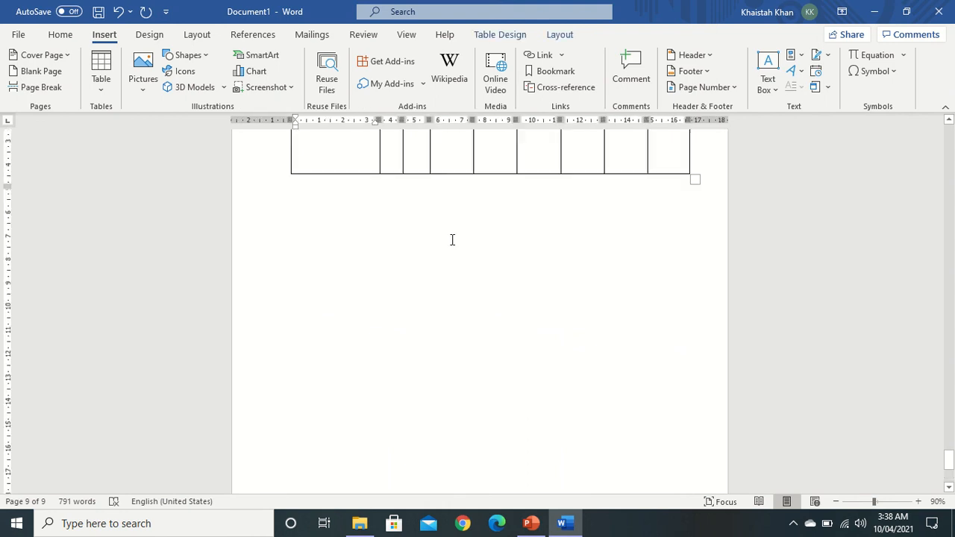
pyautogui.press('Up')
pyautogui.press('Up')
pyautogui.press('Up')
pyautogui.press('Up')
pyautogui.press('Up')
pyautogui.press('Up')
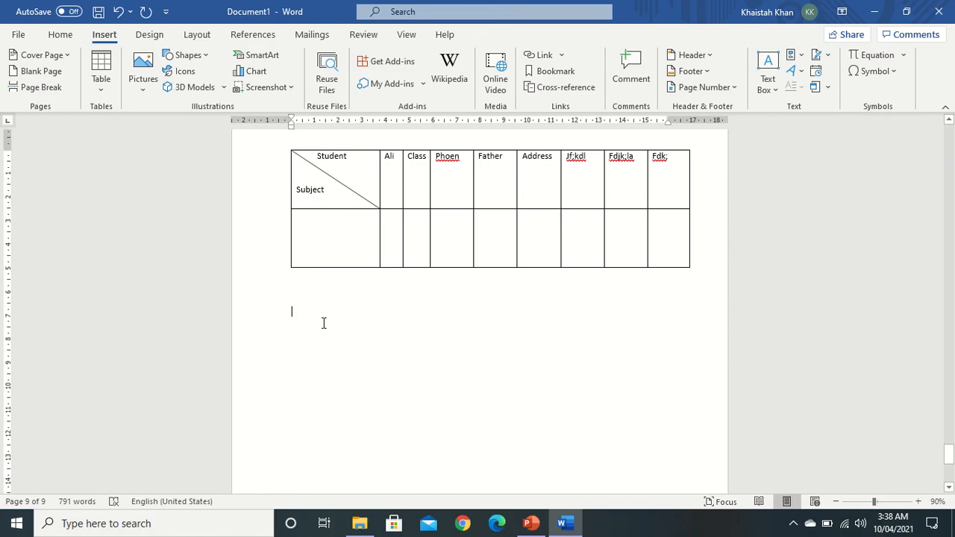
pyautogui.click(144, 96)
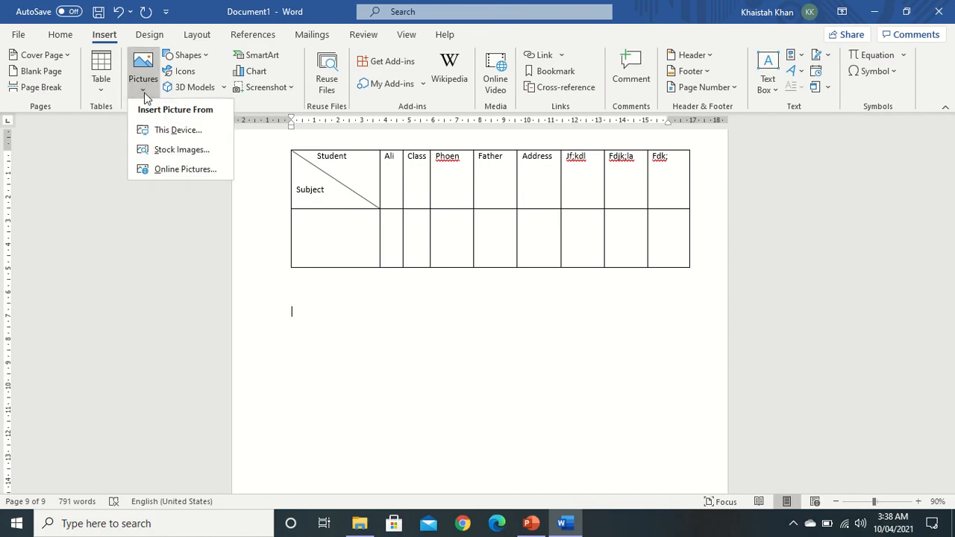
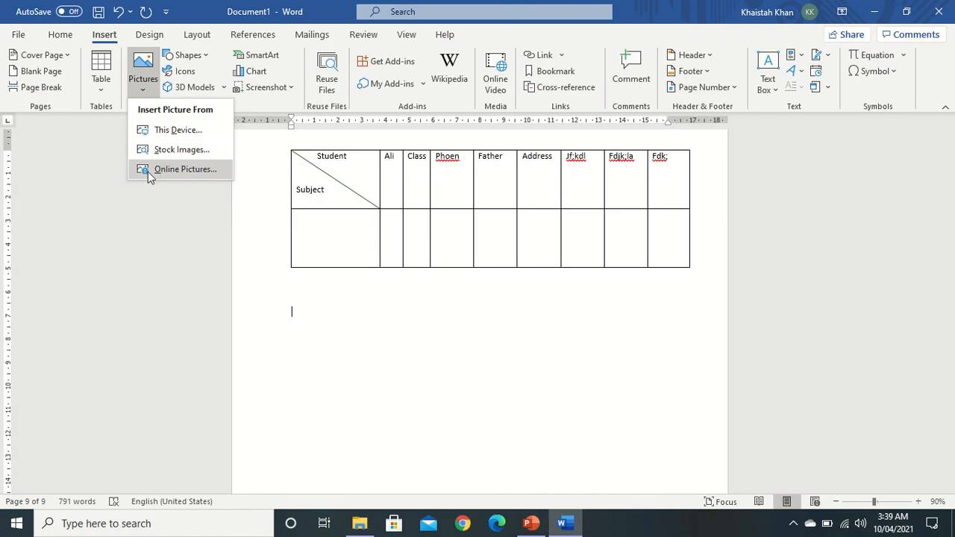
# Step: Insert Picture1 from the Desktop below the table
pyautogui.click(181, 139)
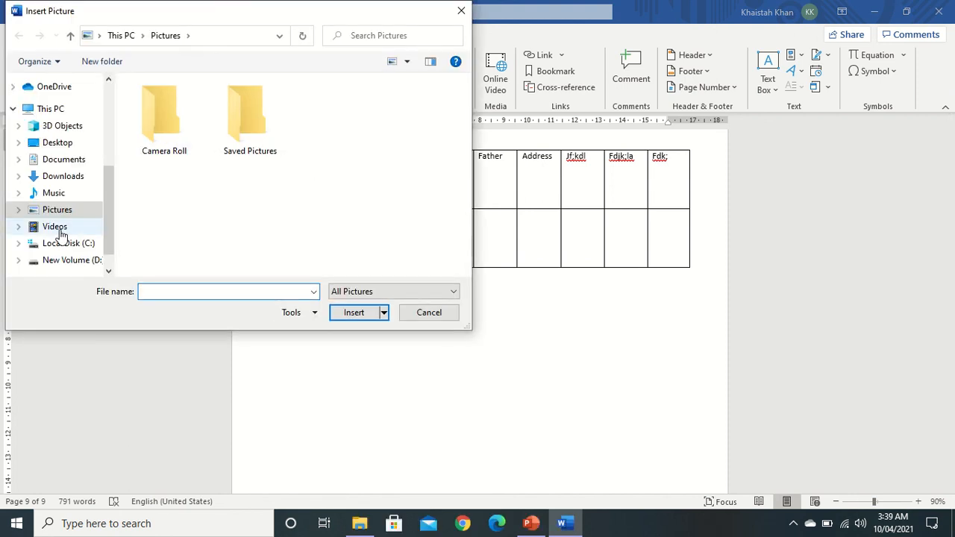
pyautogui.click(58, 144)
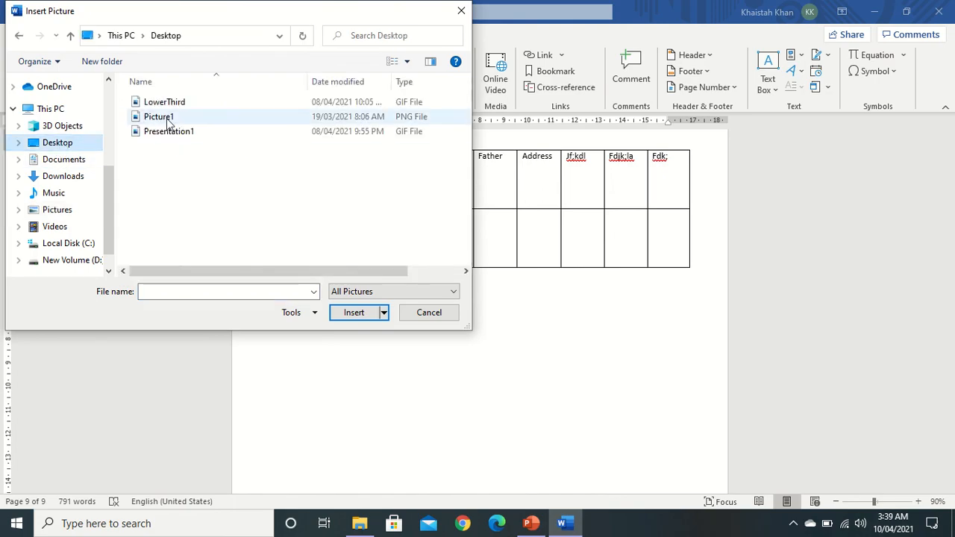
pyautogui.doubleClick(168, 121)
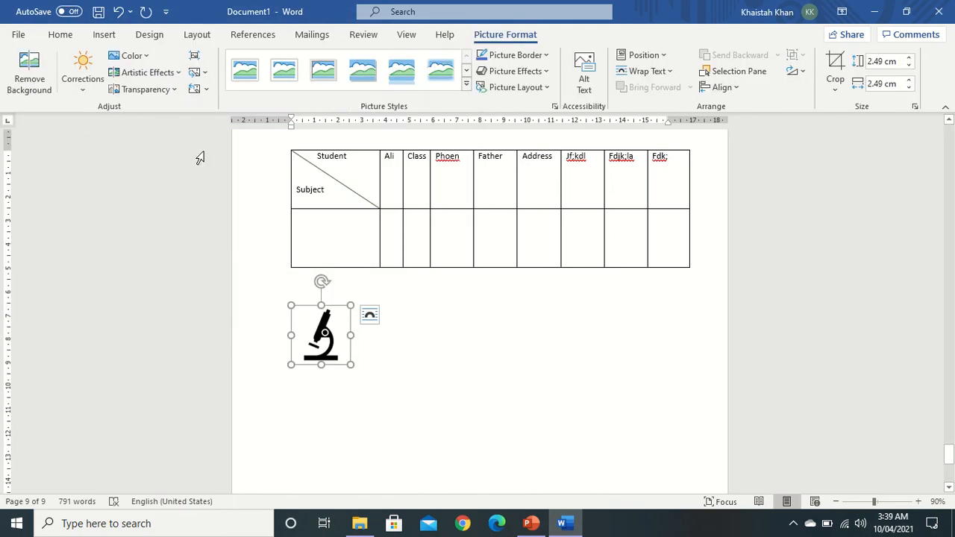
# Step: Resize the microscope picture to about 4.64 cm by 4.43 cm
pyautogui.moveTo(350, 365); pyautogui.dragTo(400, 397)
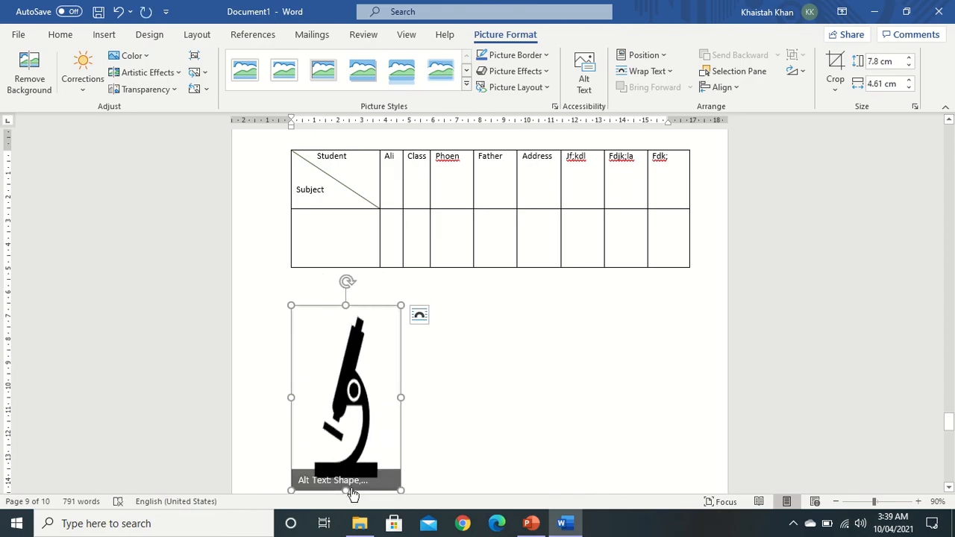
pyautogui.moveTo(345, 490); pyautogui.dragTo(345, 408)
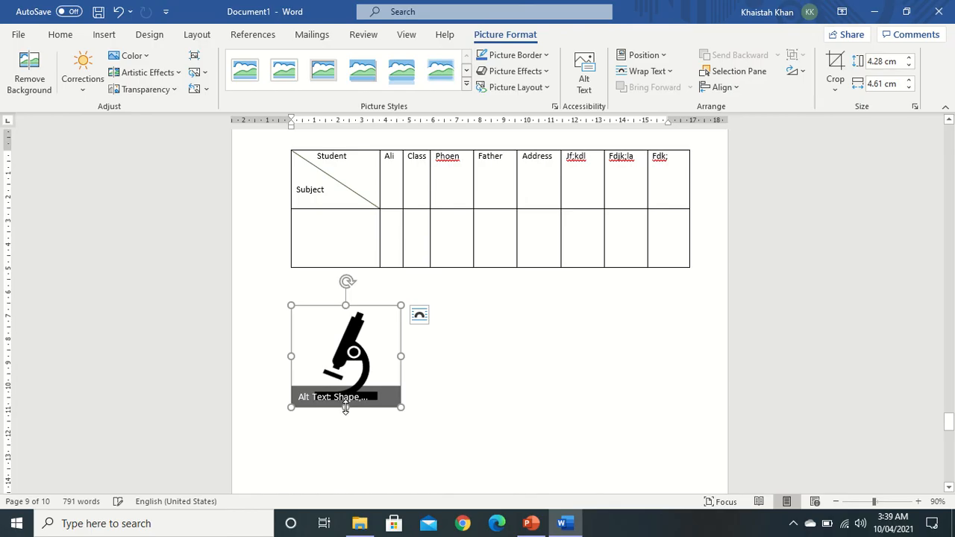
pyautogui.click(420, 316)
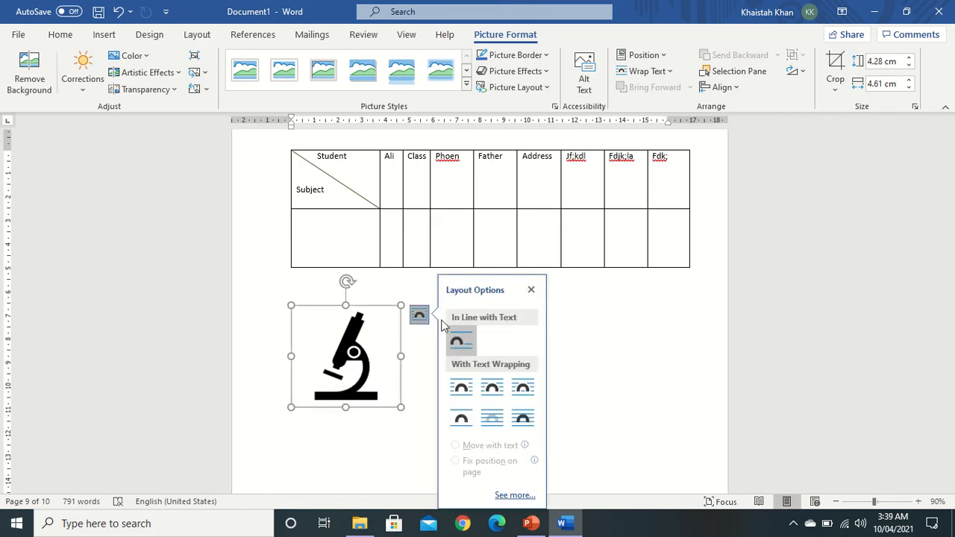
pyautogui.click(410, 346)
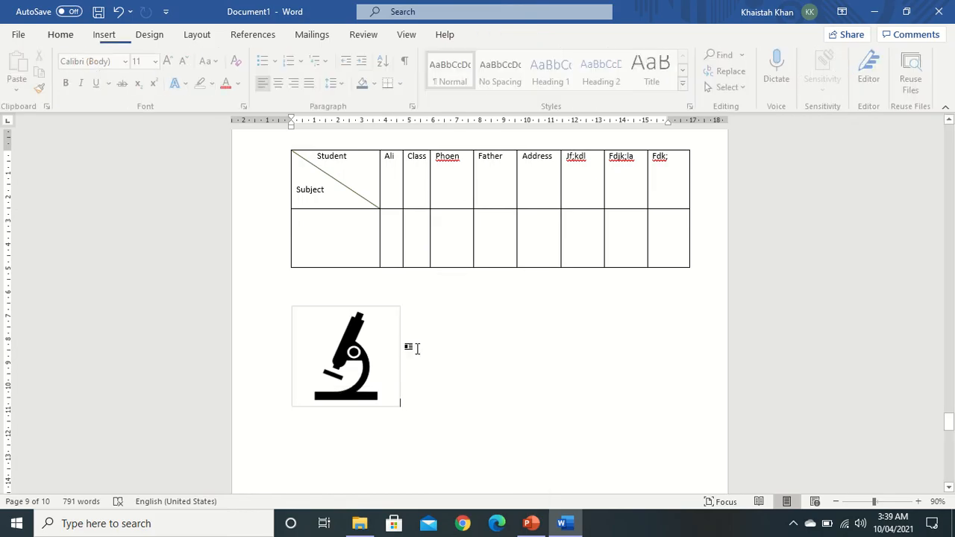
pyautogui.click(396, 349)
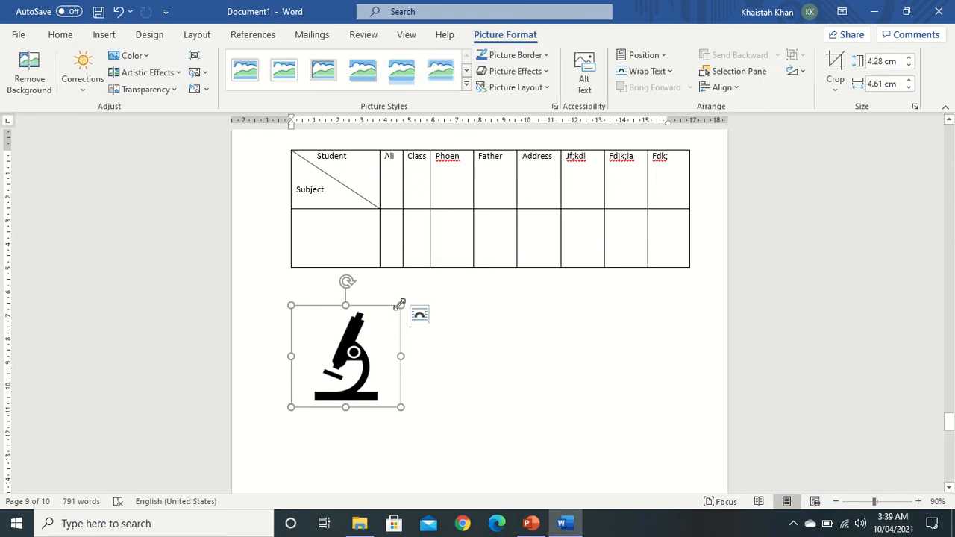
pyautogui.moveTo(399, 305)
pyautogui.mouseDown()
pyautogui.moveTo(356, 334)
pyautogui.moveTo(406, 305)
pyautogui.mouseUp()
pyautogui.moveTo(368, 339); pyautogui.dragTo(344, 416)
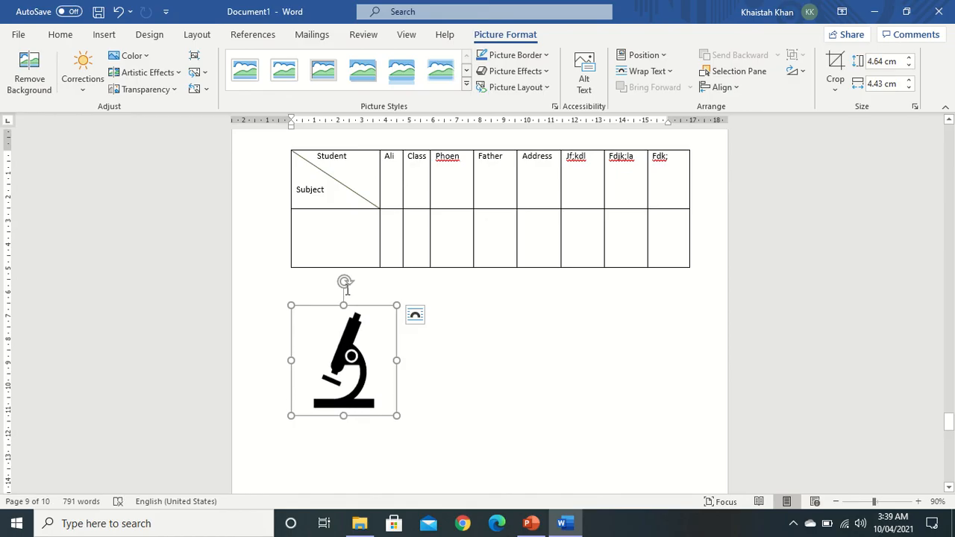
pyautogui.moveTo(343, 285); pyautogui.dragTo(364, 300)
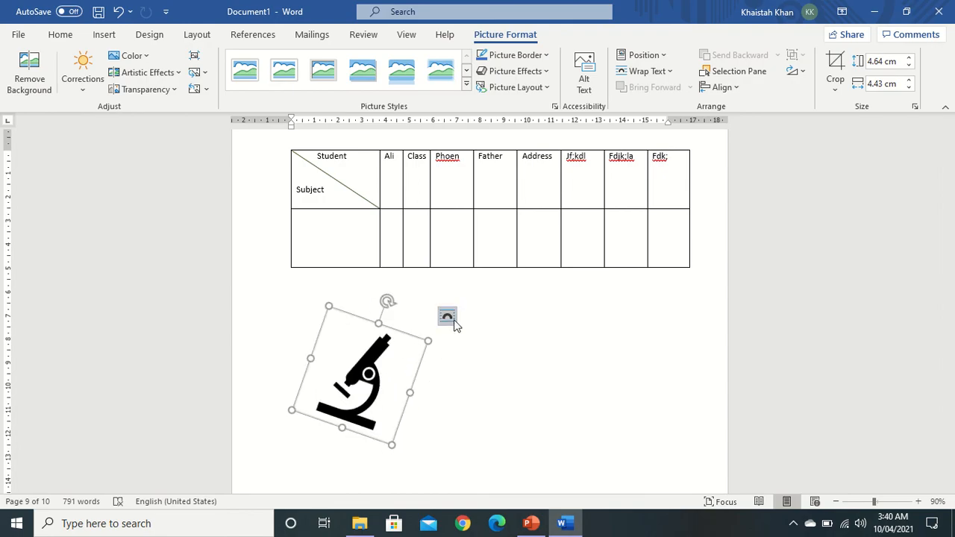
pyautogui.moveTo(420, 362); pyautogui.dragTo(483, 359)
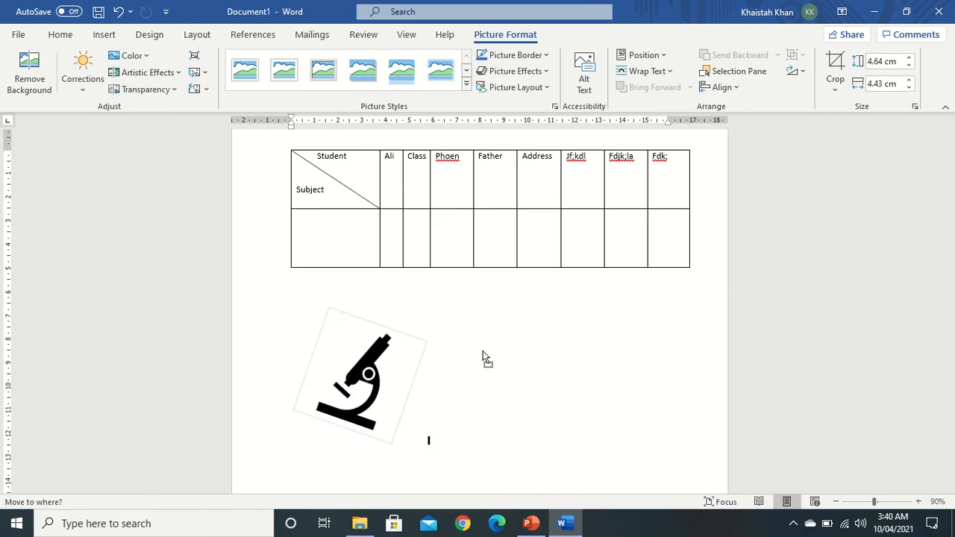
pyautogui.moveTo(544, 349); pyautogui.dragTo(586, 347)
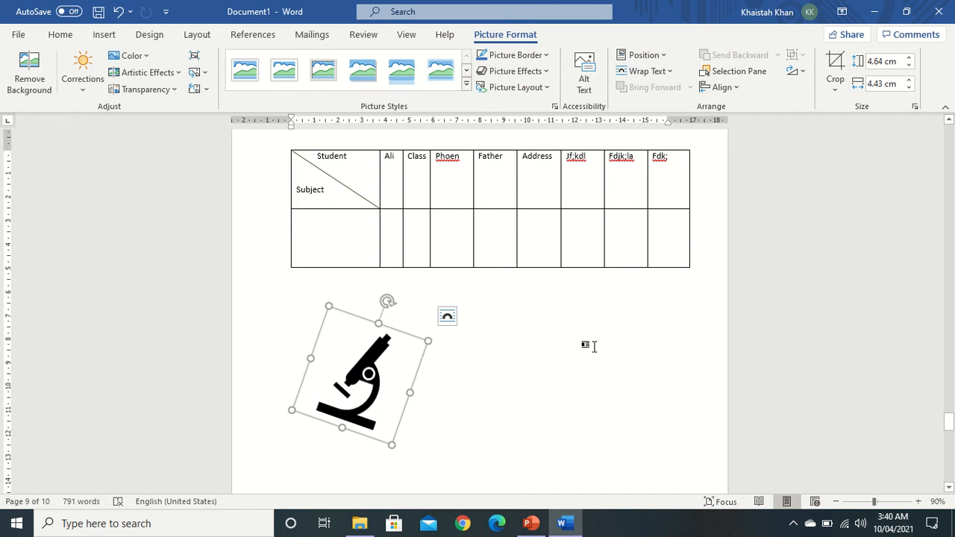
pyautogui.moveTo(386, 301); pyautogui.dragTo(359, 304)
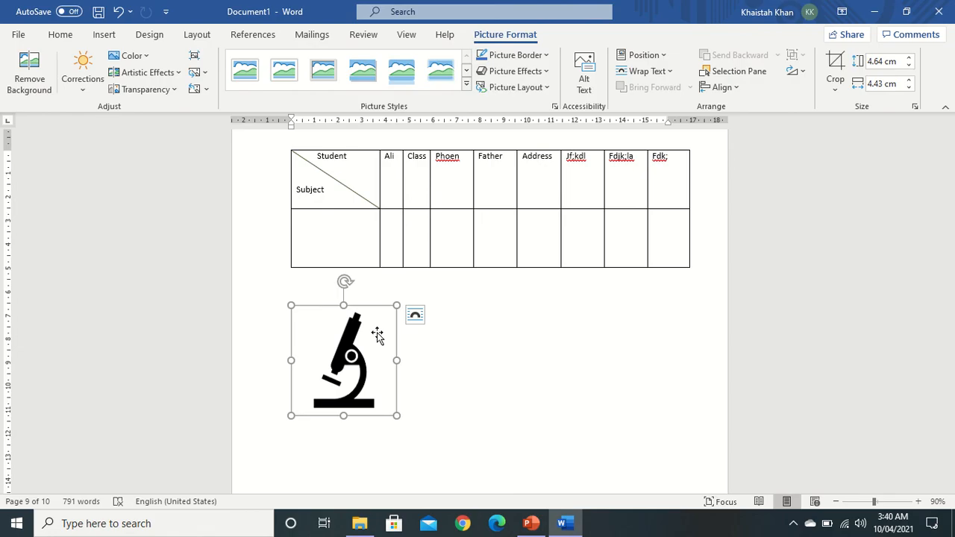
# Step: Set the microscope picture's text wrapping to In Front of Text
pyautogui.click(415, 315)
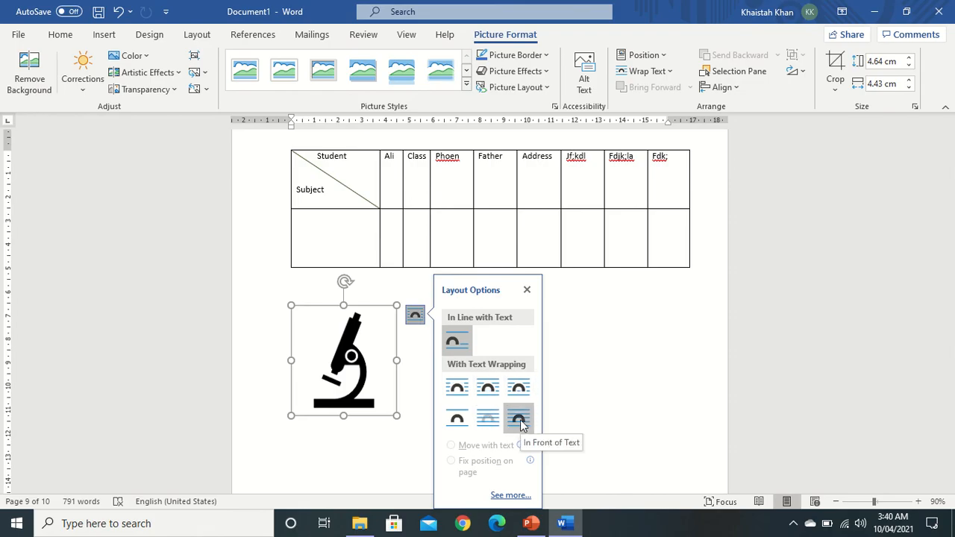
pyautogui.rightClick(377, 386)
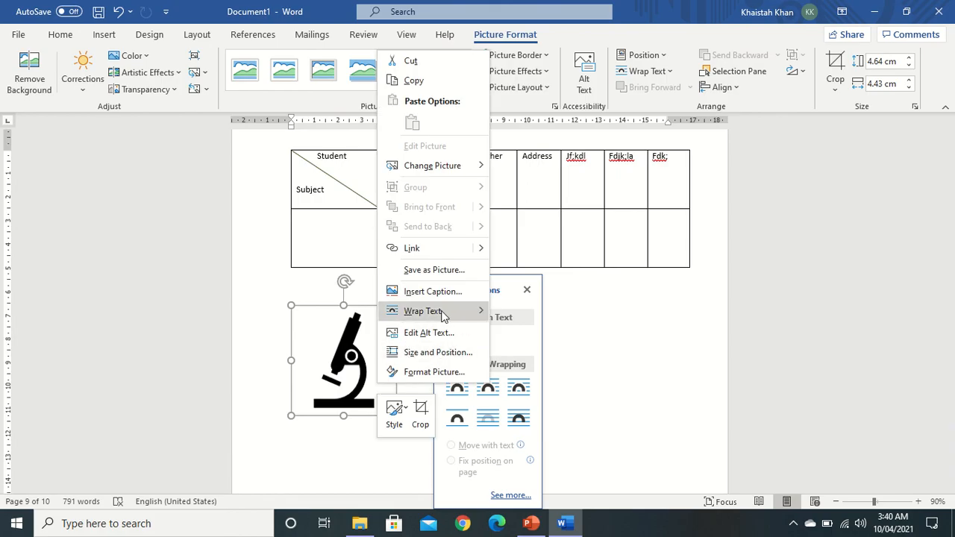
pyautogui.moveTo(450, 316)
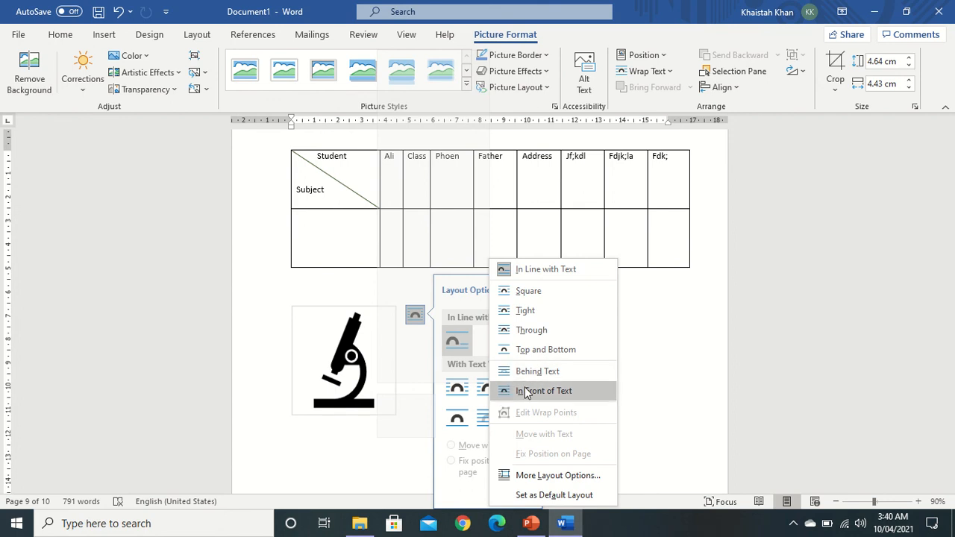
pyautogui.rightClick(372, 394)
pyautogui.click(363, 401)
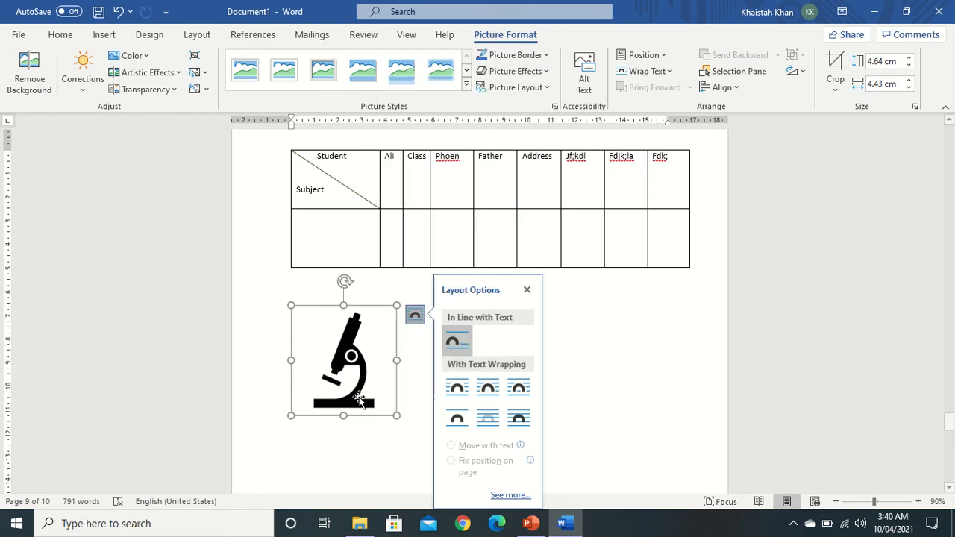
pyautogui.click(666, 74)
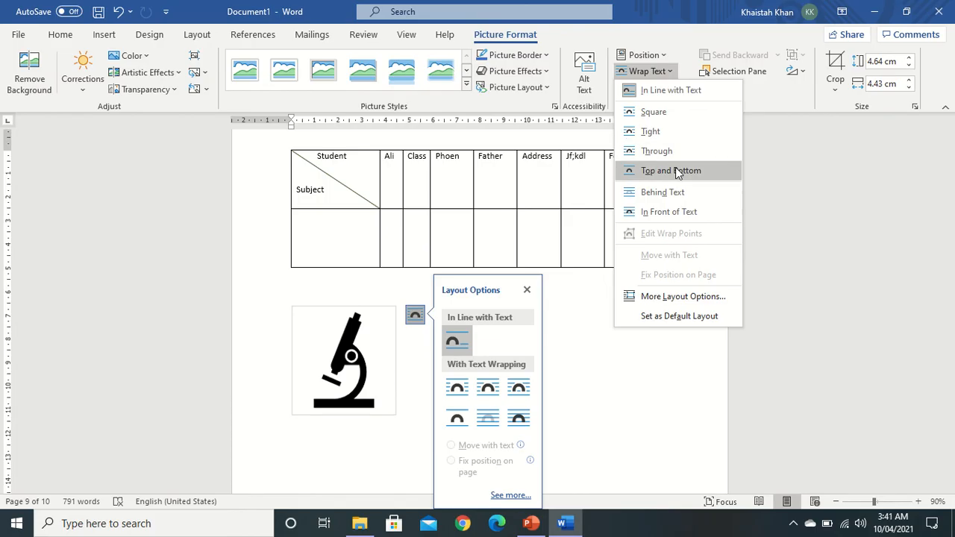
pyautogui.click(671, 211)
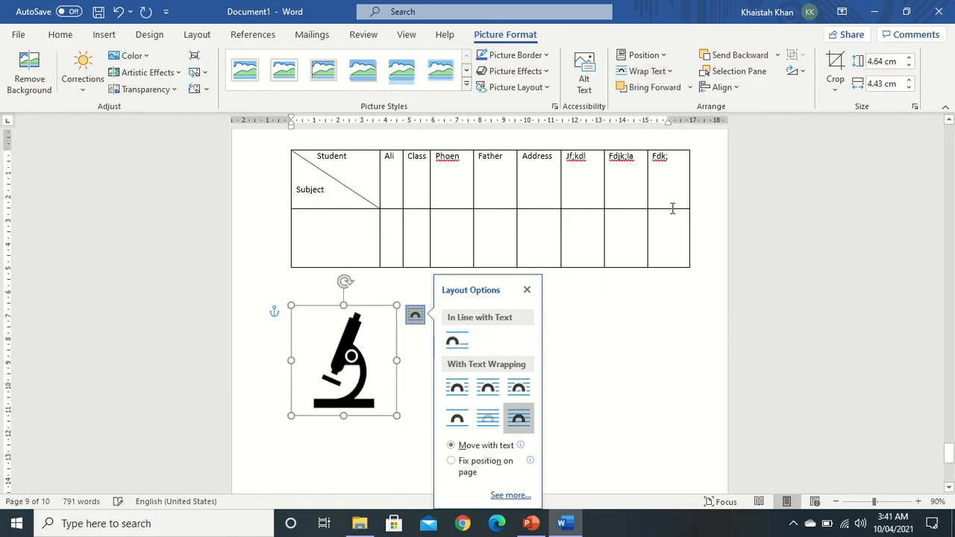
pyautogui.click(385, 419)
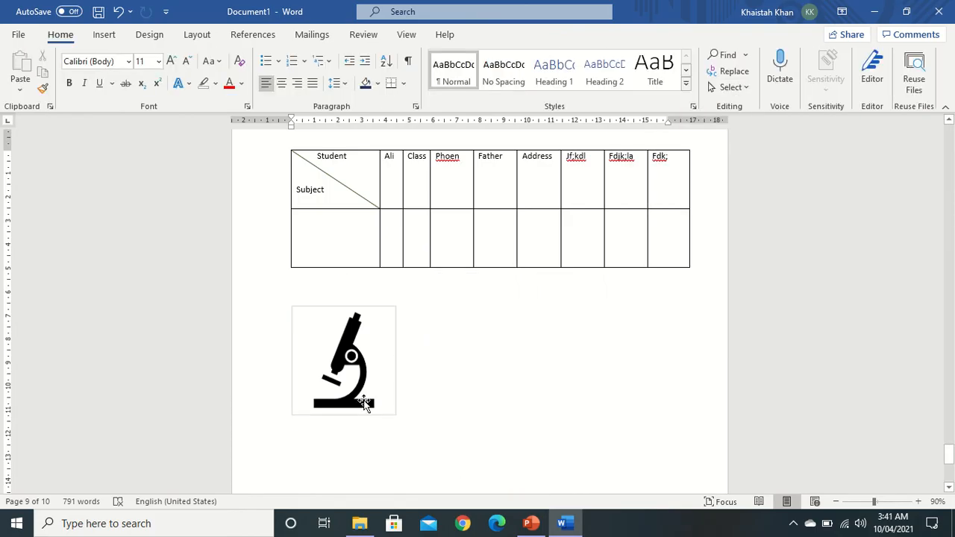
pyautogui.click(366, 400)
# Step: Move the microscope picture right, below the middle of the table
pyautogui.moveTo(460, 6)
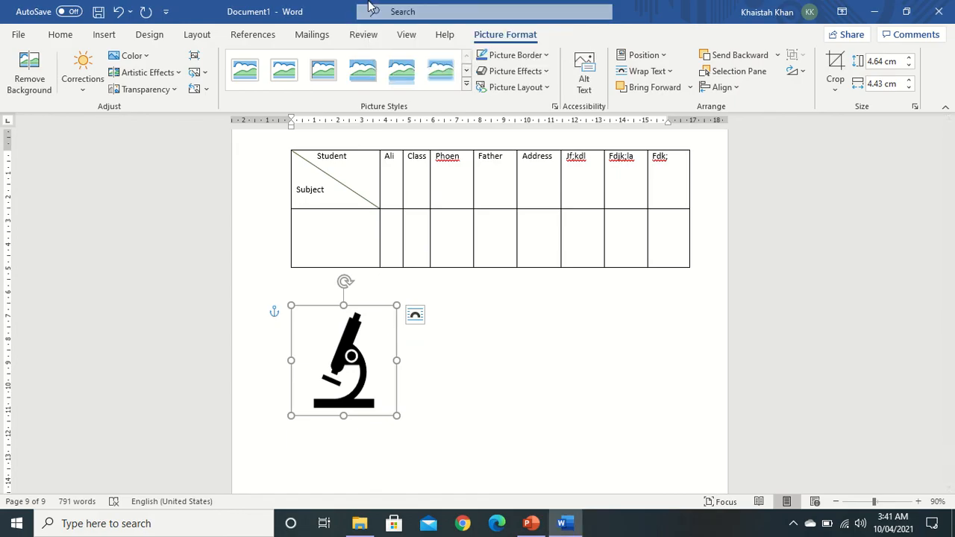
pyautogui.moveTo(366, 6)
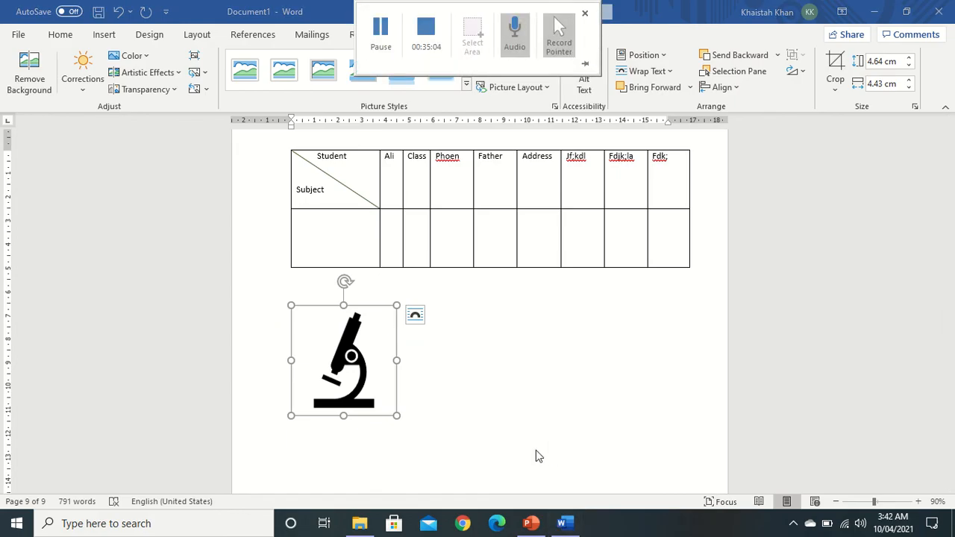
pyautogui.rightClick(377, 371)
pyautogui.moveTo(445, 292)
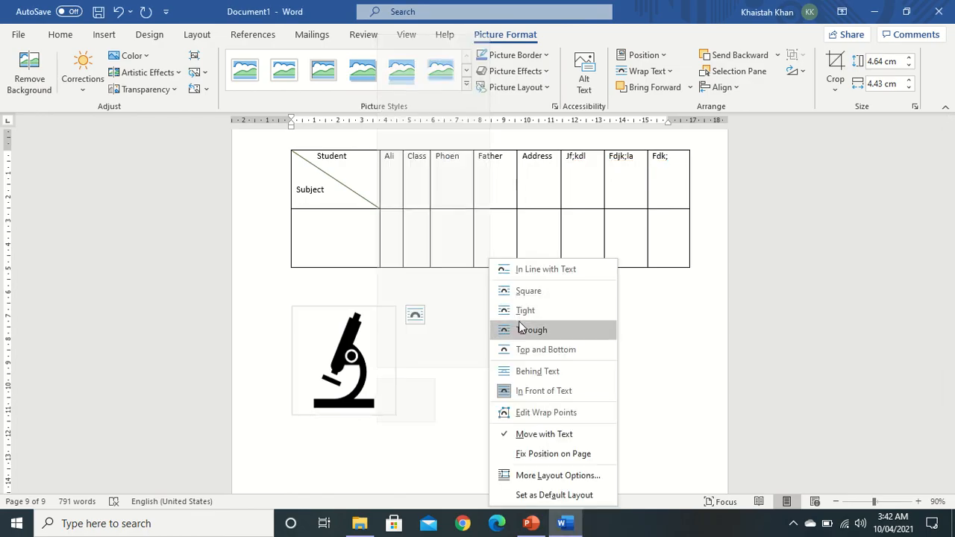
pyautogui.click(463, 397)
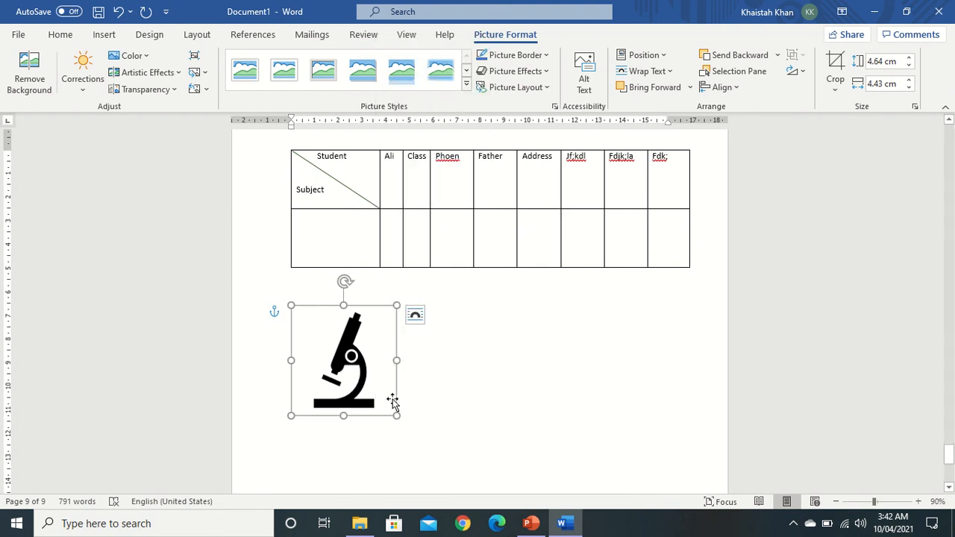
pyautogui.moveTo(392, 401); pyautogui.dragTo(514, 390)
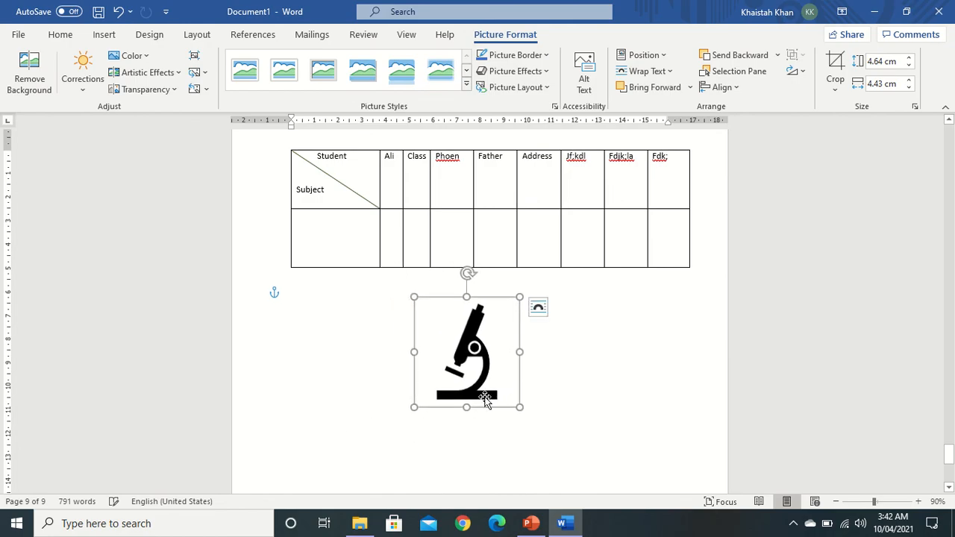
# Step: Generate three sample paragraphs with =rand(3) and merge them into one paragraph
pyautogui.click(340, 313)
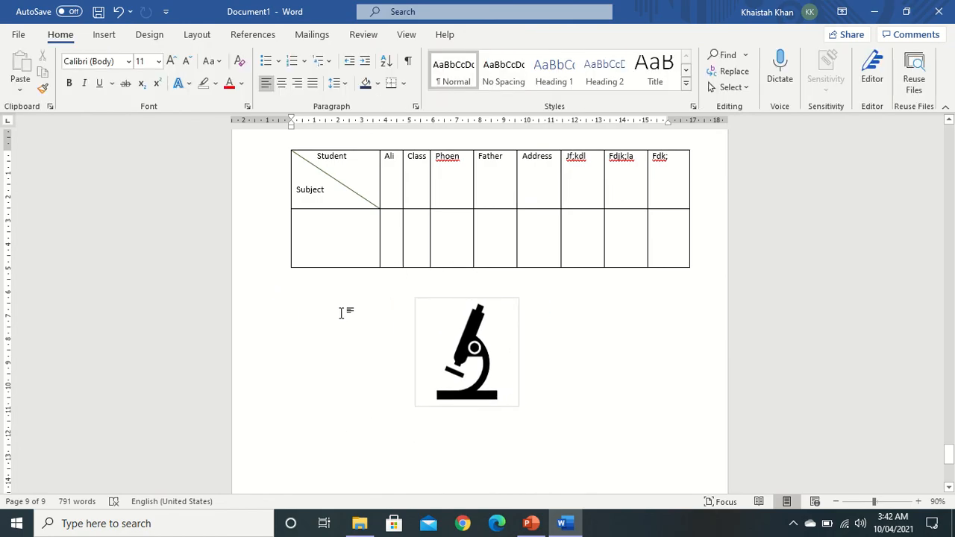
pyautogui.write('=rand')
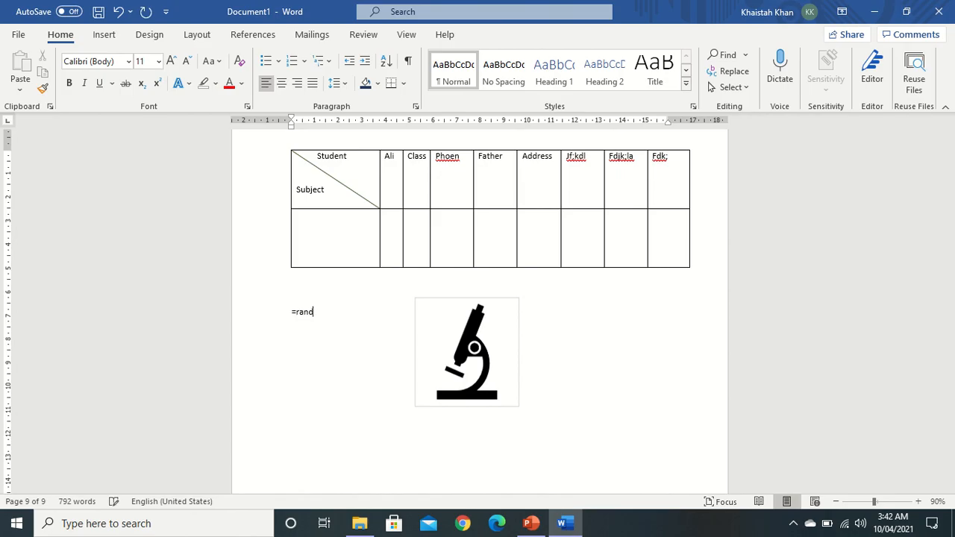
pyautogui.write('(30')
pyautogui.press('BackSpace')
pyautogui.write(')')
pyautogui.press('Return')
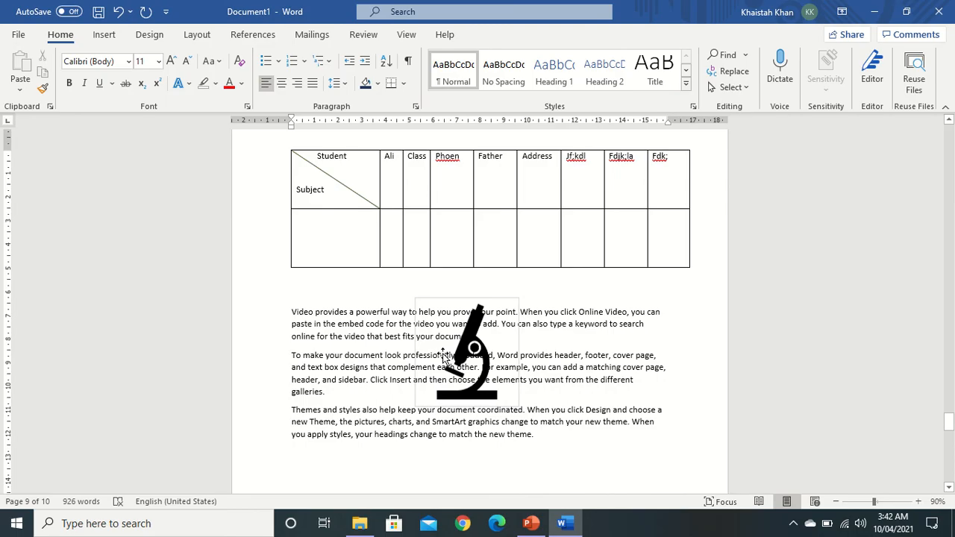
pyautogui.click(292, 355)
pyautogui.press('BackSpace')
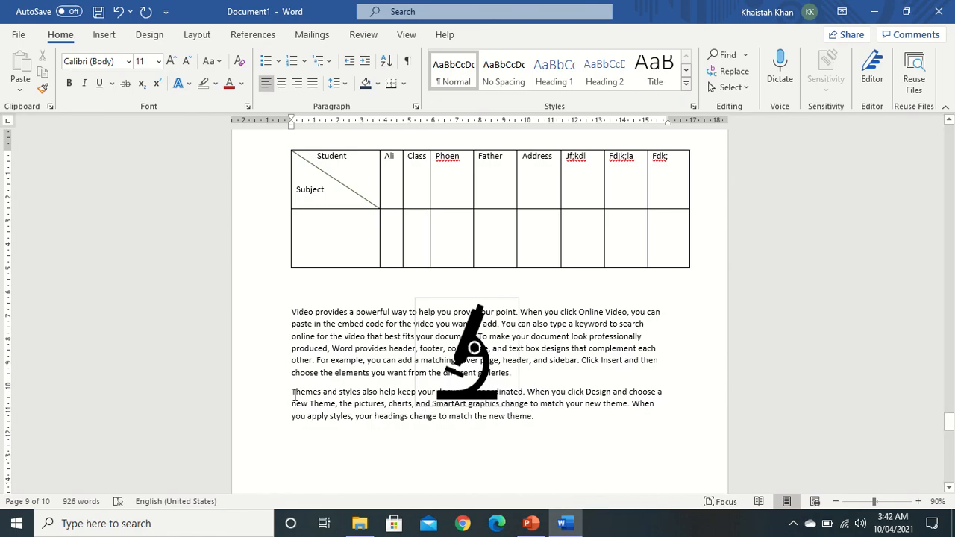
pyautogui.press('BackSpace')
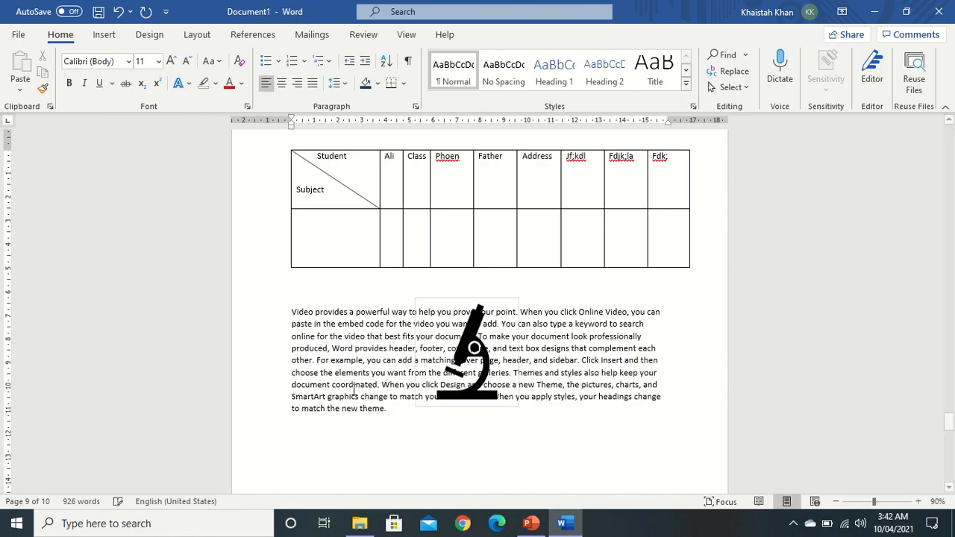
# Step: Nudge the microscope picture lower and set its wrapping to Behind Text
pyautogui.click(490, 396)
pyautogui.moveTo(490, 396); pyautogui.dragTo(492, 405)
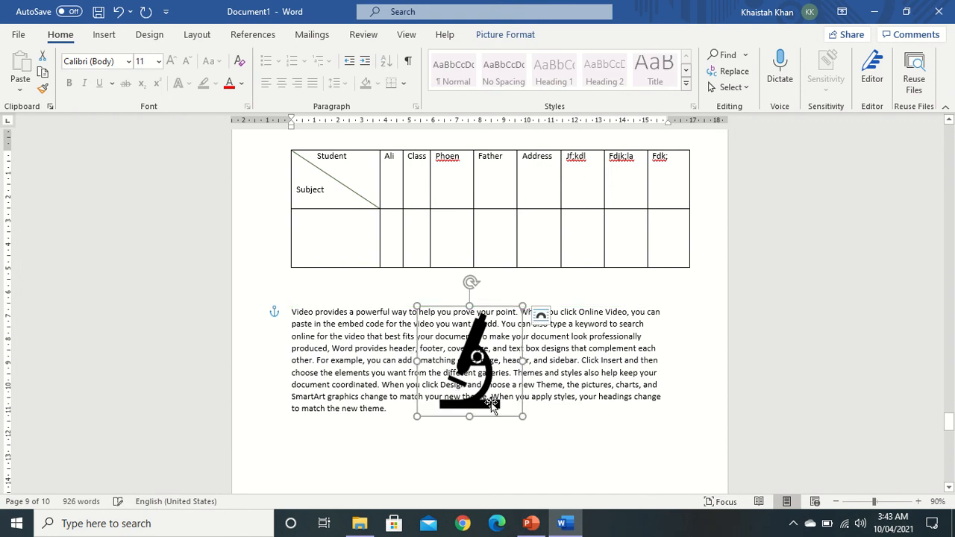
pyautogui.click(555, 416)
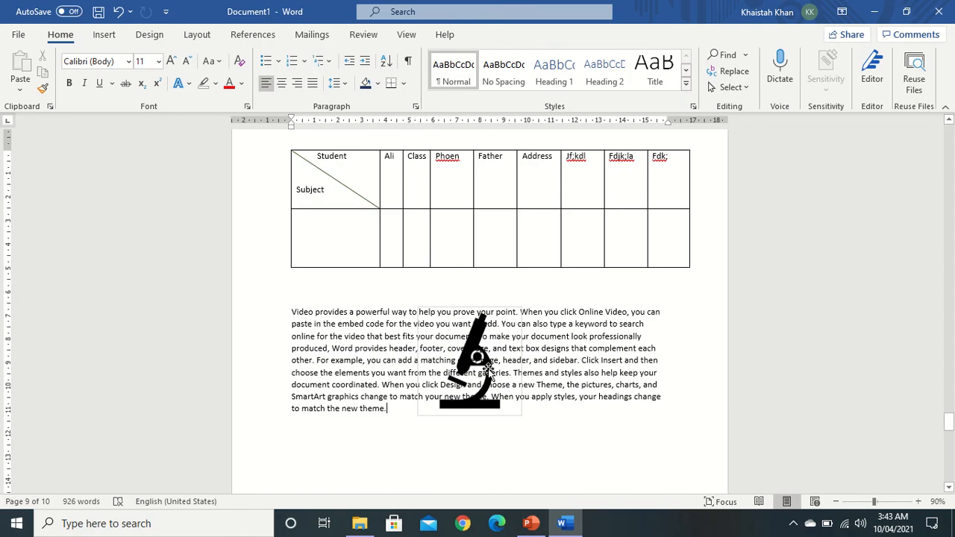
pyautogui.moveTo(487, 368); pyautogui.dragTo(489, 386)
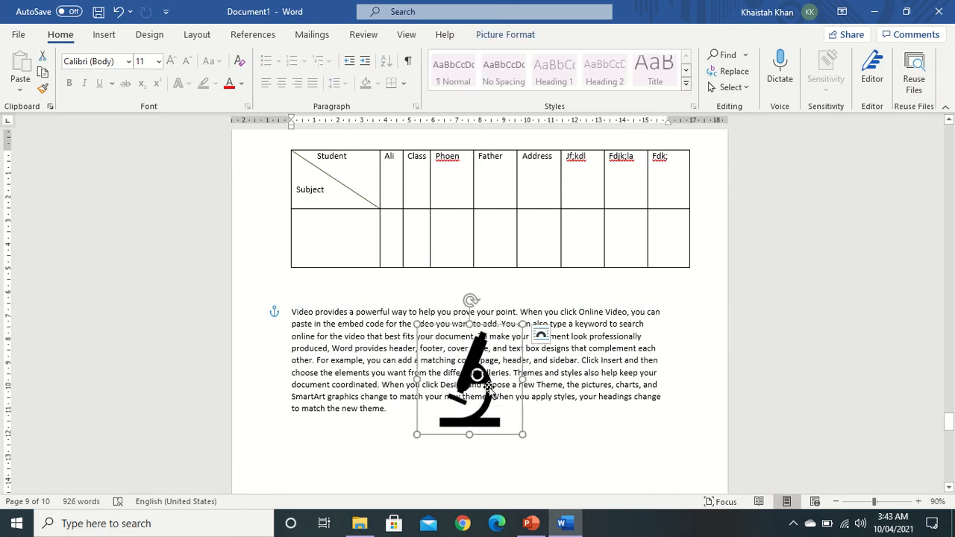
pyautogui.rightClick(489, 387)
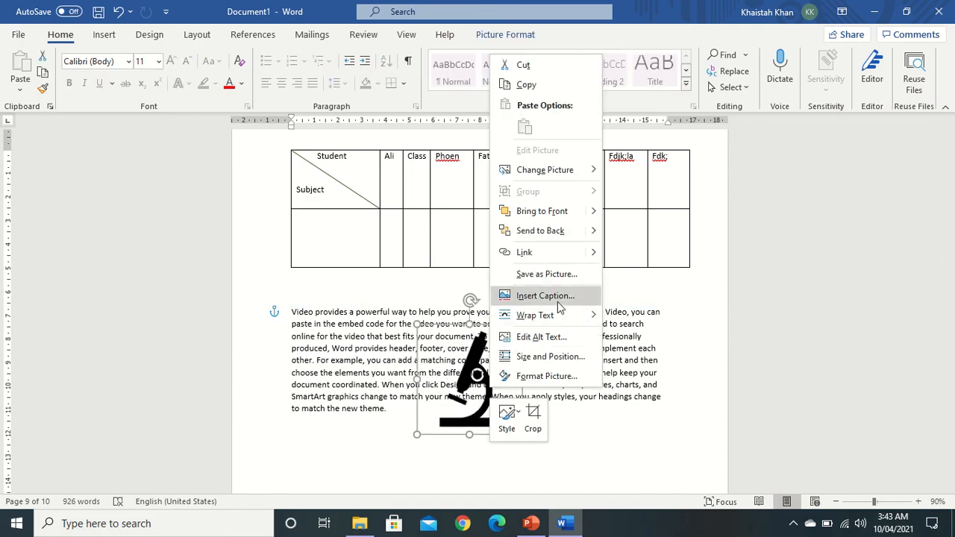
pyautogui.moveTo(568, 316)
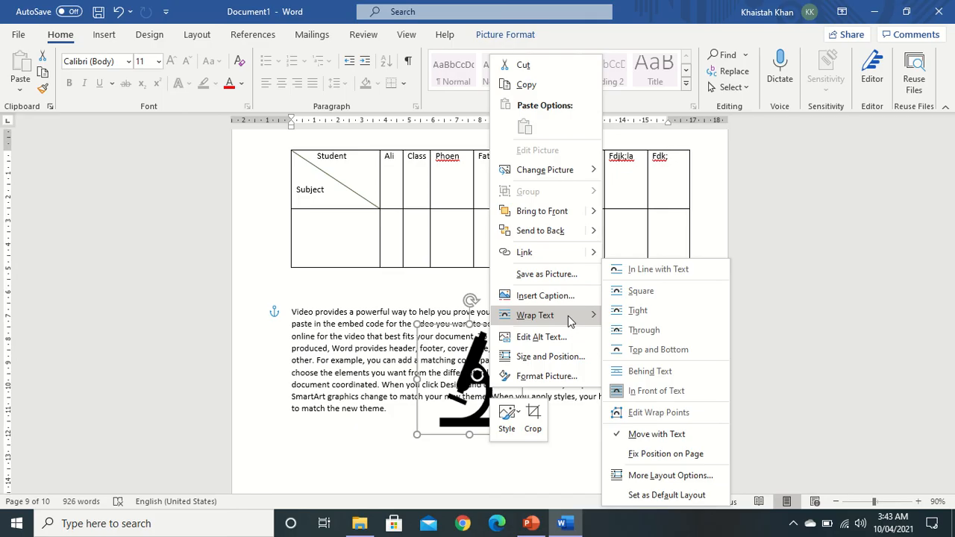
pyautogui.click(631, 376)
pyautogui.click(537, 458)
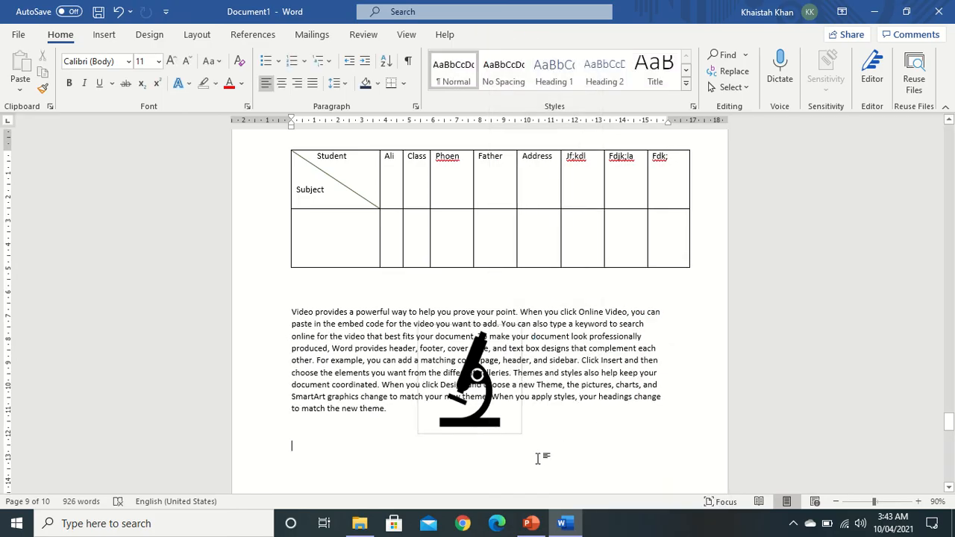
# Step: Move the picture up slightly and switch its wrapping to Top and Bottom
pyautogui.click(485, 424)
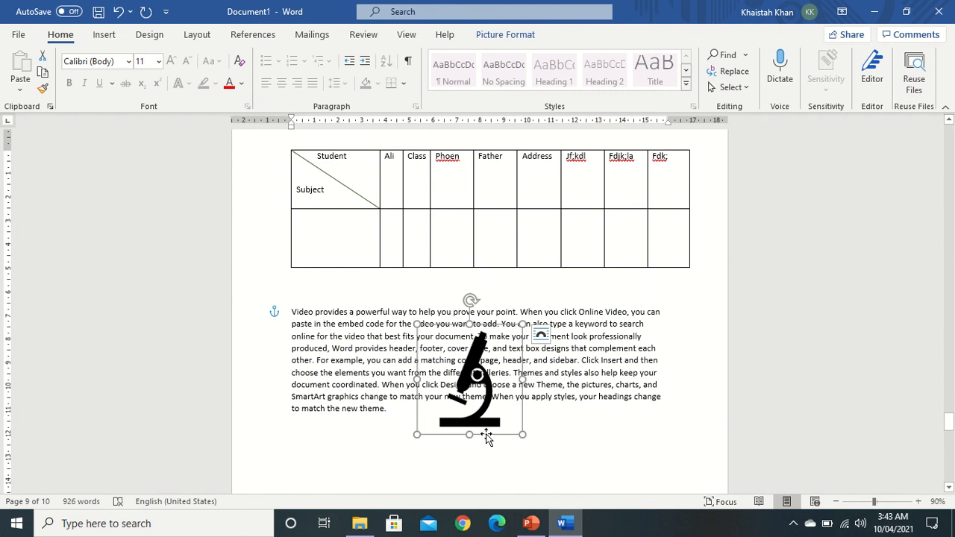
pyautogui.moveTo(486, 439); pyautogui.dragTo(486, 424)
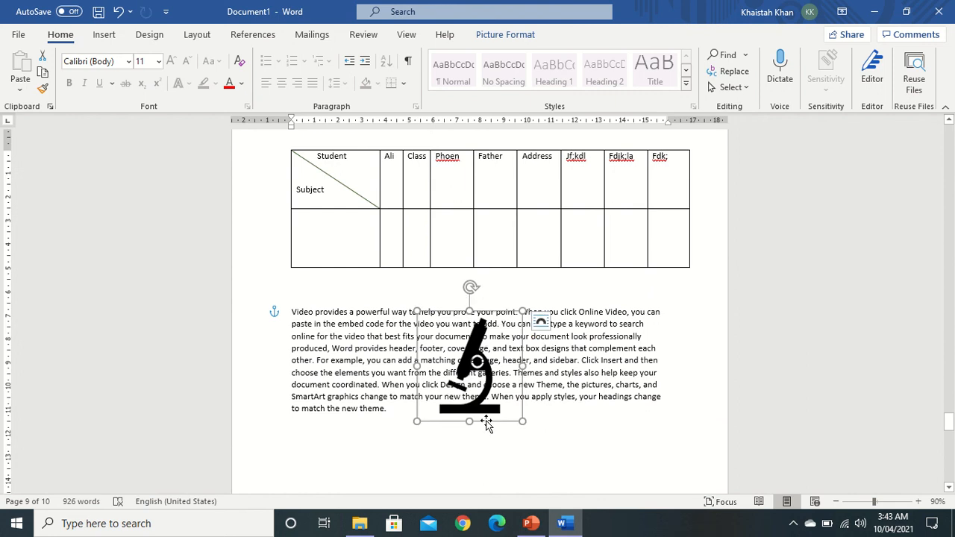
pyautogui.rightClick(486, 423)
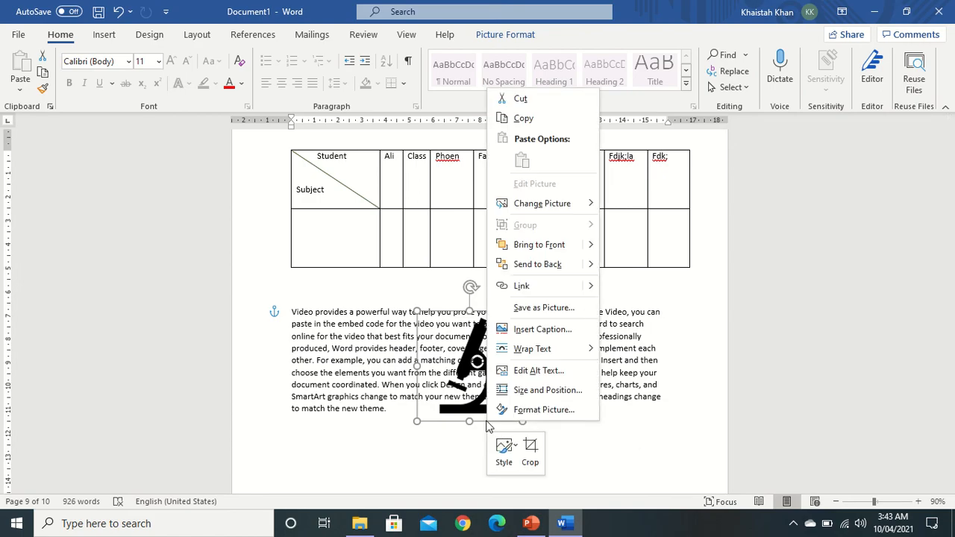
pyautogui.moveTo(565, 352)
pyautogui.click(631, 355)
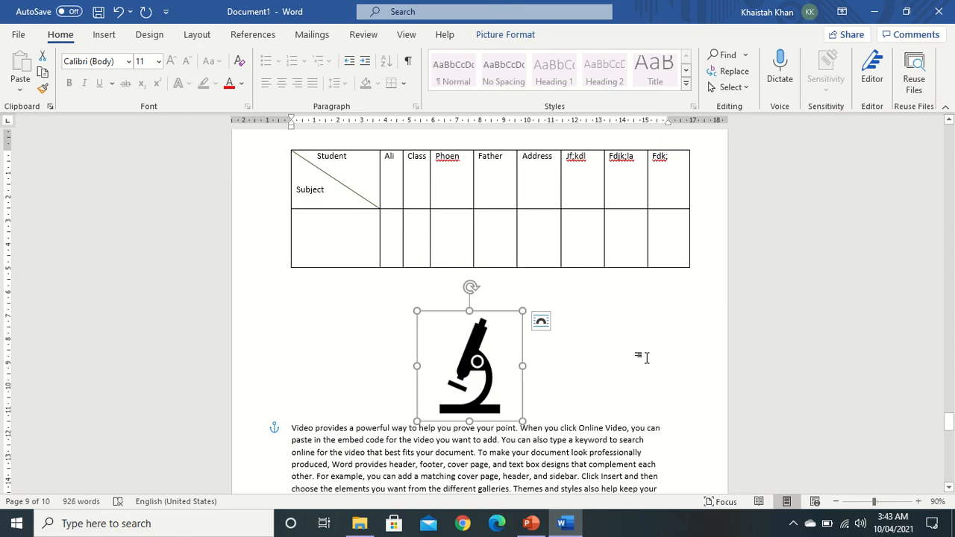
# Step: Drag the microscope down into the paragraph and justify the paragraph with Ctrl+J
pyautogui.click(949, 488)
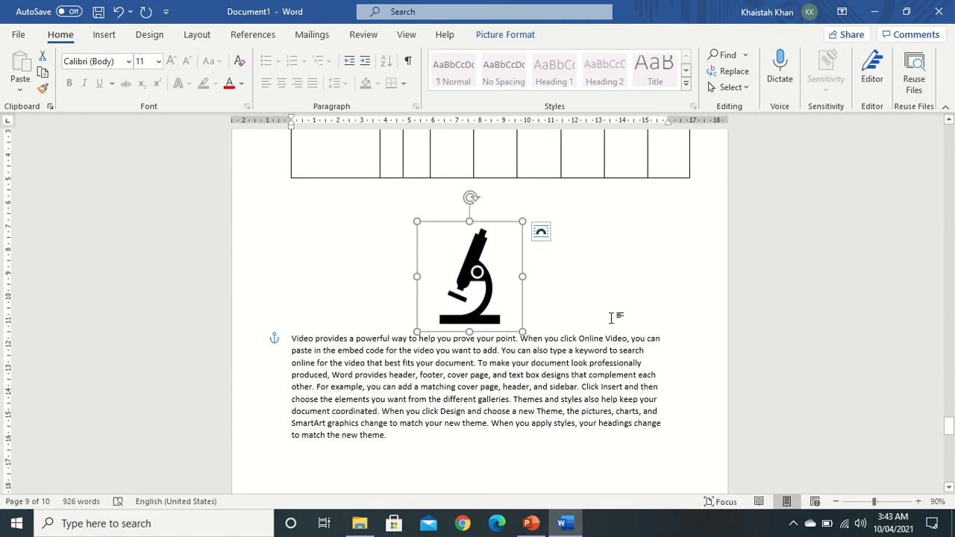
pyautogui.moveTo(455, 293); pyautogui.dragTo(457, 341)
pyautogui.click(651, 291)
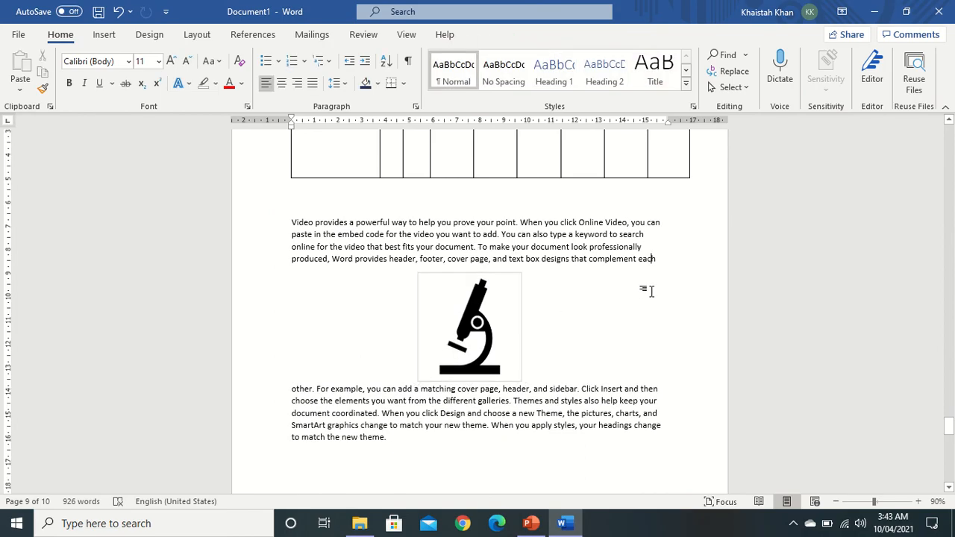
pyautogui.hotkey('ctrl', 'j')
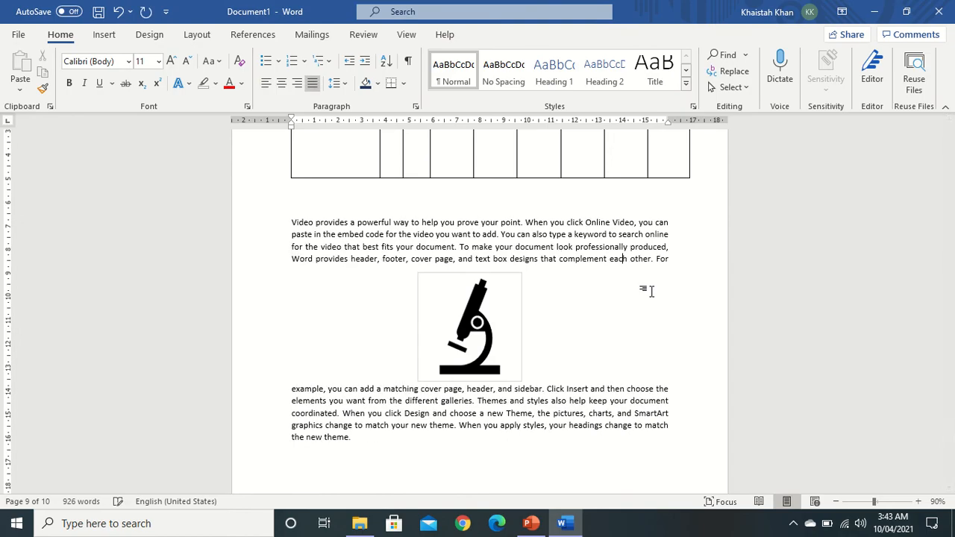
pyautogui.click(479, 312)
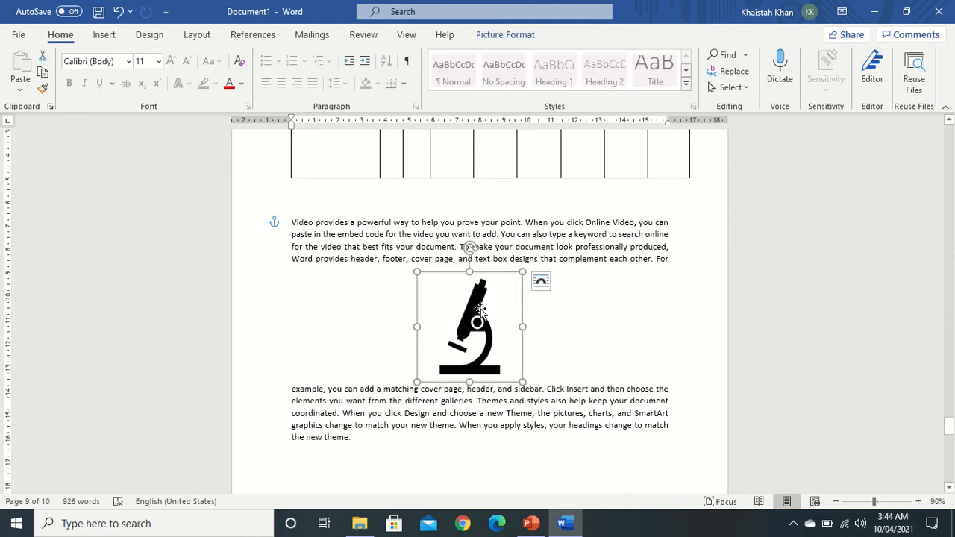
# Step: Set the microscope to Through wrapping and move it to the paragraph's top right
pyautogui.rightClick(479, 312)
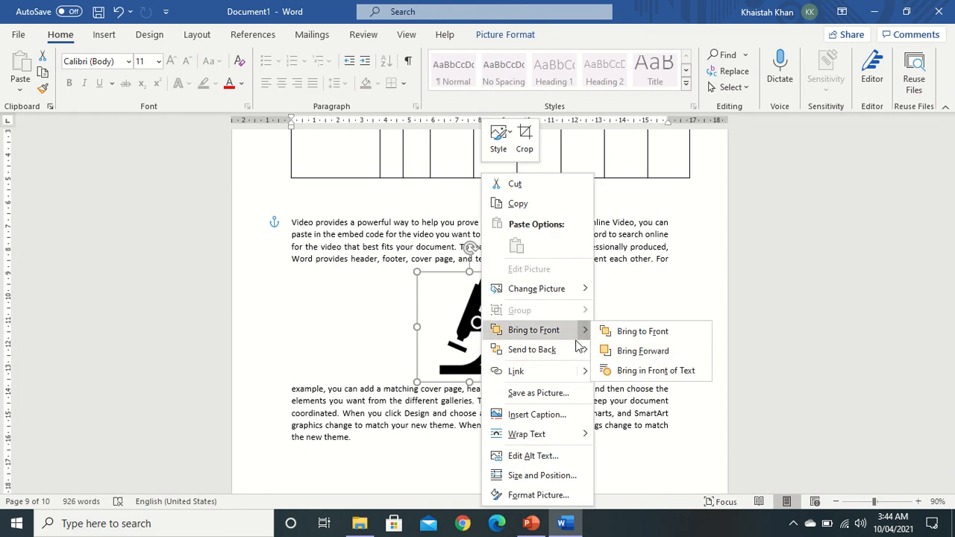
pyautogui.moveTo(582, 443)
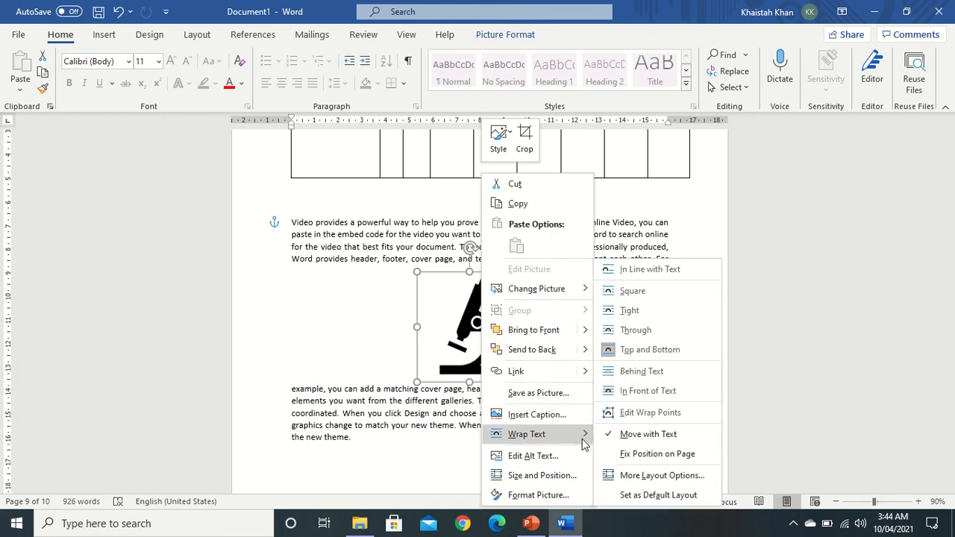
pyautogui.click(636, 331)
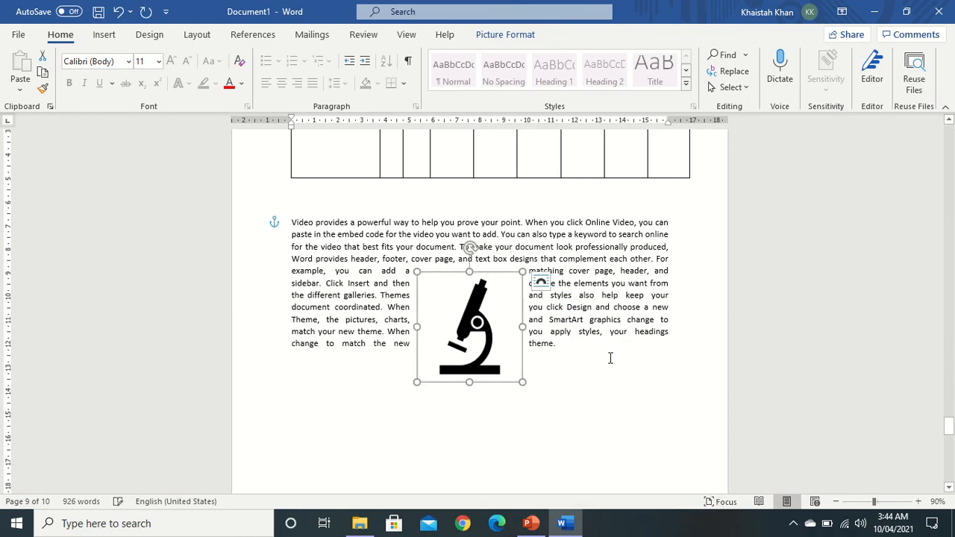
pyautogui.click(549, 425)
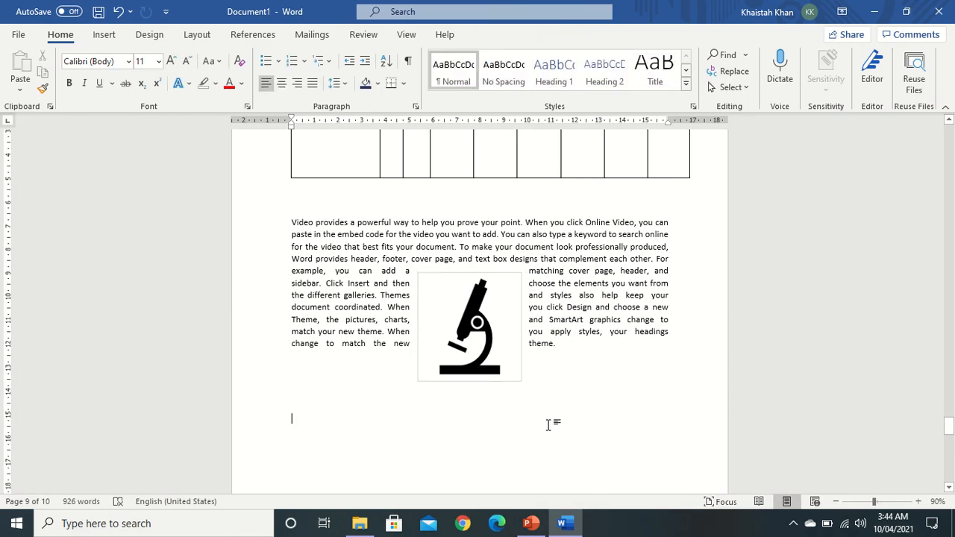
pyautogui.click(495, 374)
pyautogui.moveTo(494, 368); pyautogui.dragTo(634, 306)
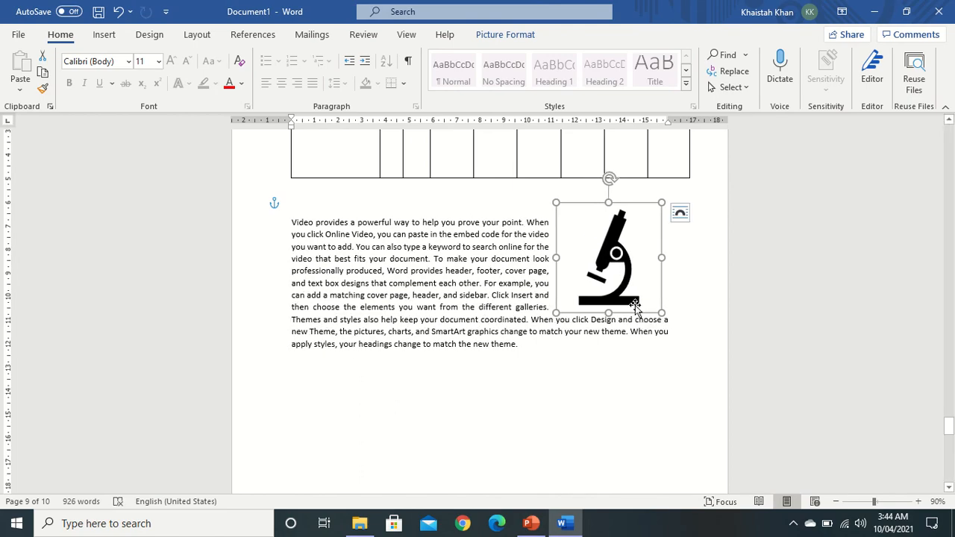
# Step: Change the microscope picture's wrapping to Tight
pyautogui.rightClick(636, 305)
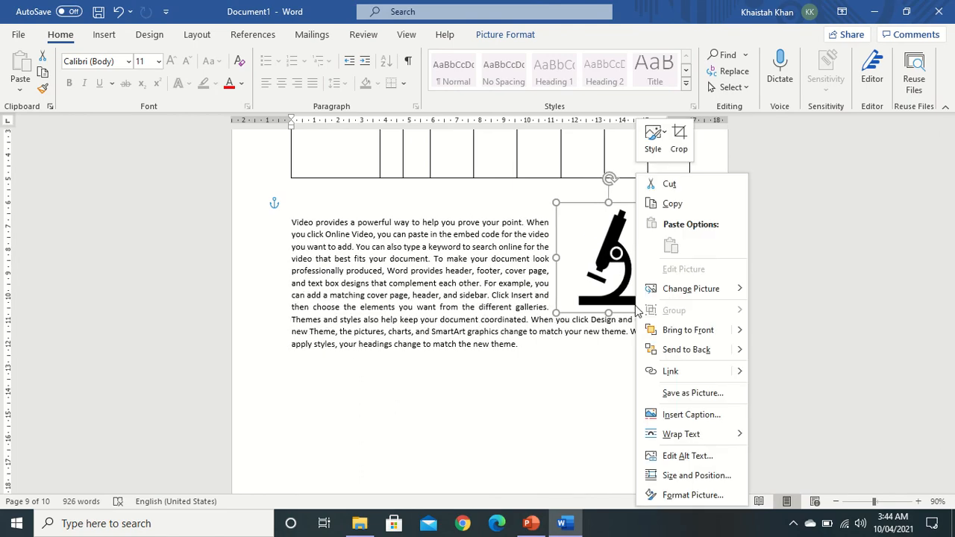
pyautogui.moveTo(722, 436)
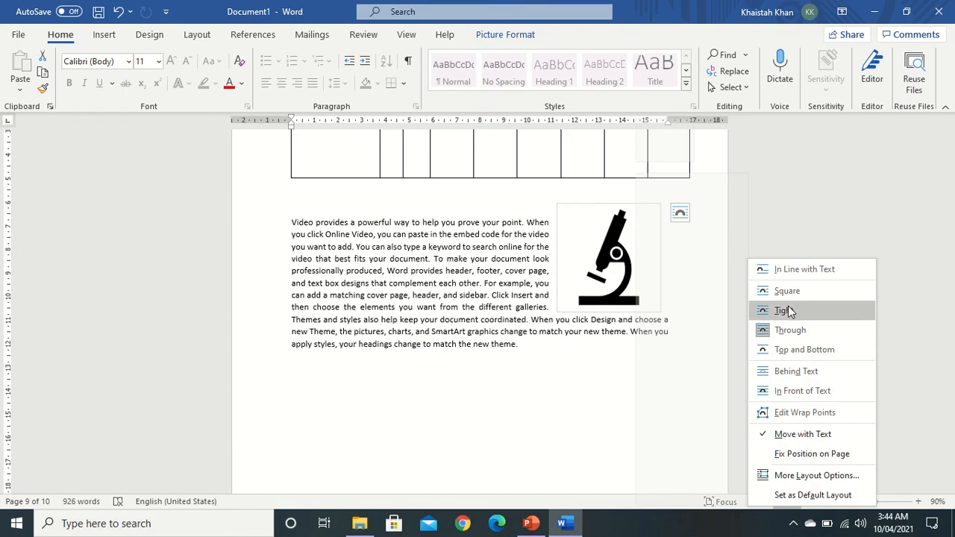
pyautogui.click(789, 312)
pyautogui.click(511, 429)
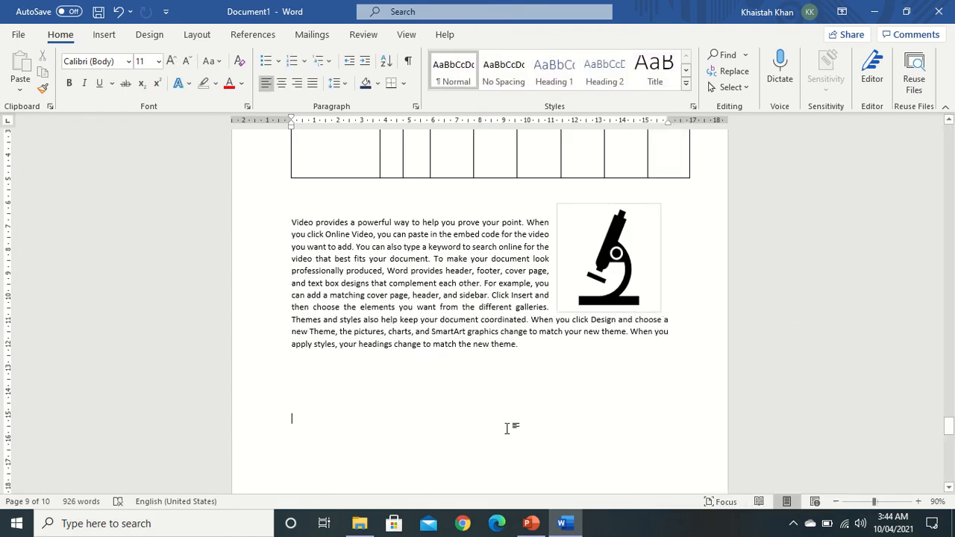
# Step: Move the microscope picture into the centre of the paragraph
pyautogui.click(100, 36)
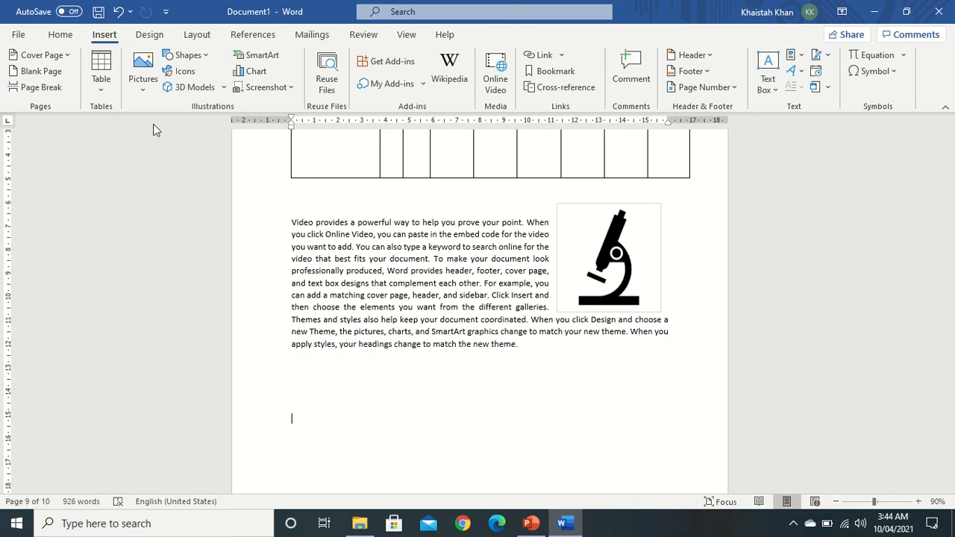
pyautogui.click(144, 93)
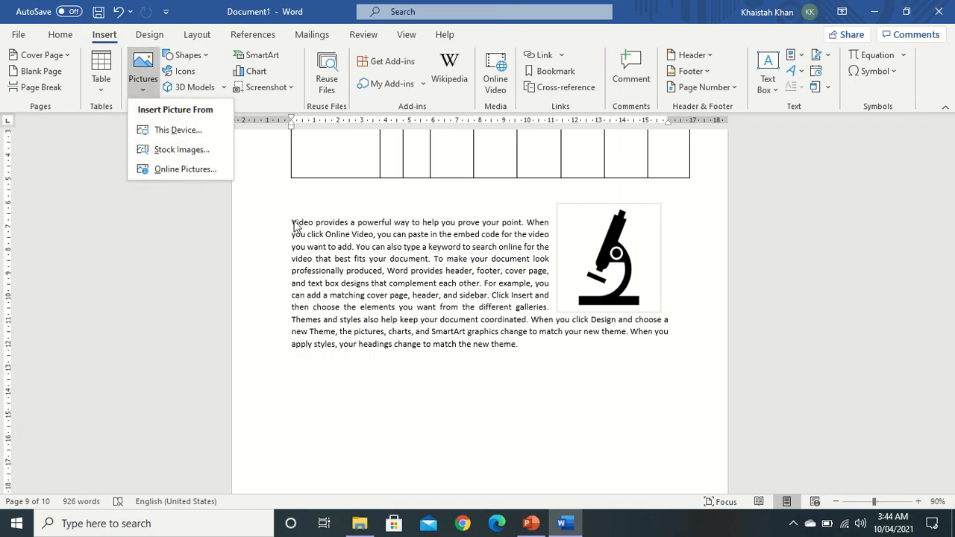
pyautogui.click(599, 274)
pyautogui.click(598, 273)
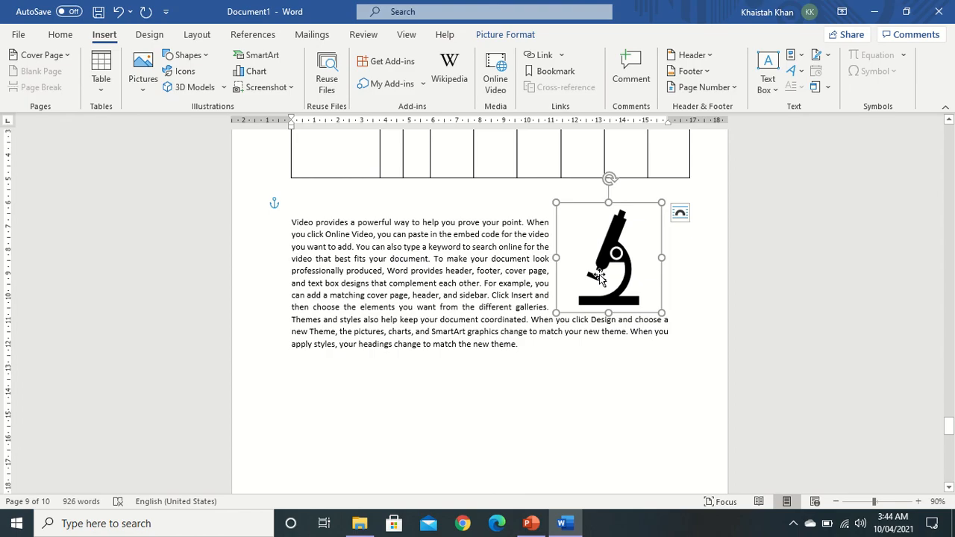
pyautogui.moveTo(599, 276); pyautogui.dragTo(429, 328)
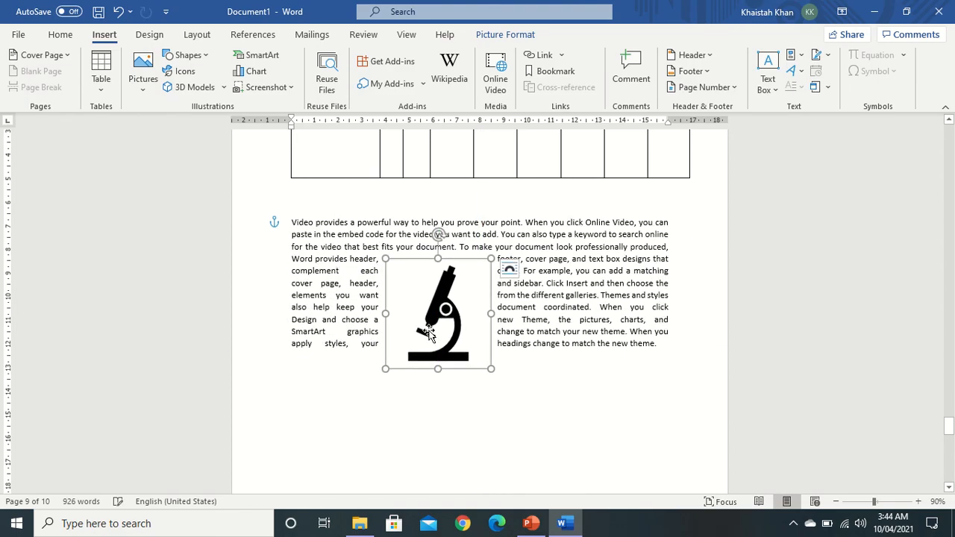
pyautogui.click(505, 35)
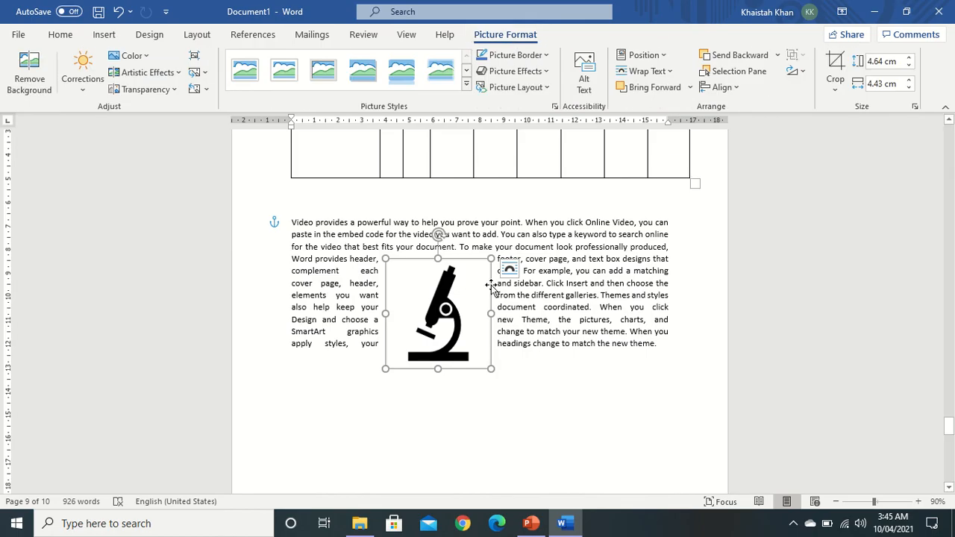
# Step: Remove the microscope's white background, keeping its upper arm, and move it below the paragraph
pyautogui.click(30, 88)
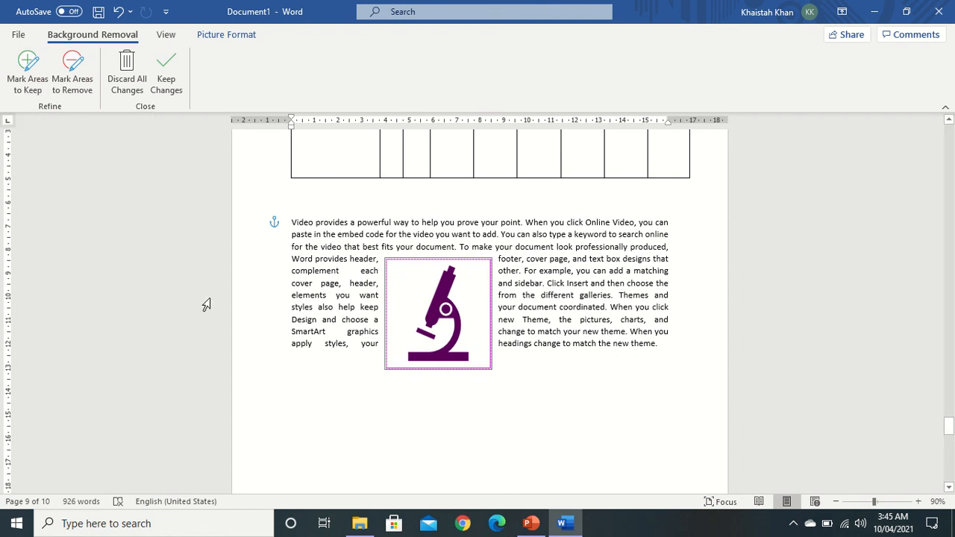
pyautogui.click(29, 84)
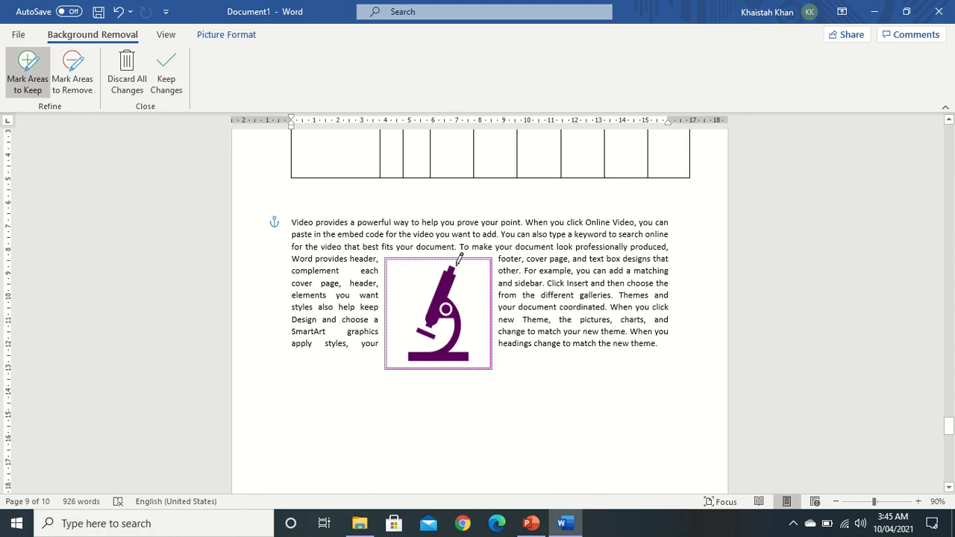
pyautogui.moveTo(463, 267)
pyautogui.mouseDown()
pyautogui.moveTo(456, 285)
pyautogui.moveTo(479, 359)
pyautogui.moveTo(409, 357)
pyautogui.moveTo(433, 277)
pyautogui.moveTo(450, 257)
pyautogui.moveTo(466, 261)
pyautogui.mouseUp()
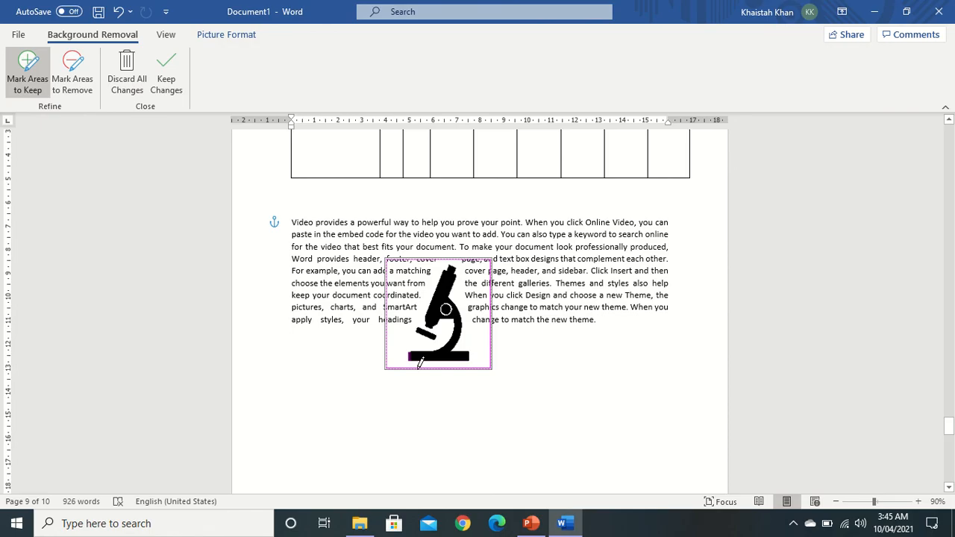
pyautogui.click(198, 222)
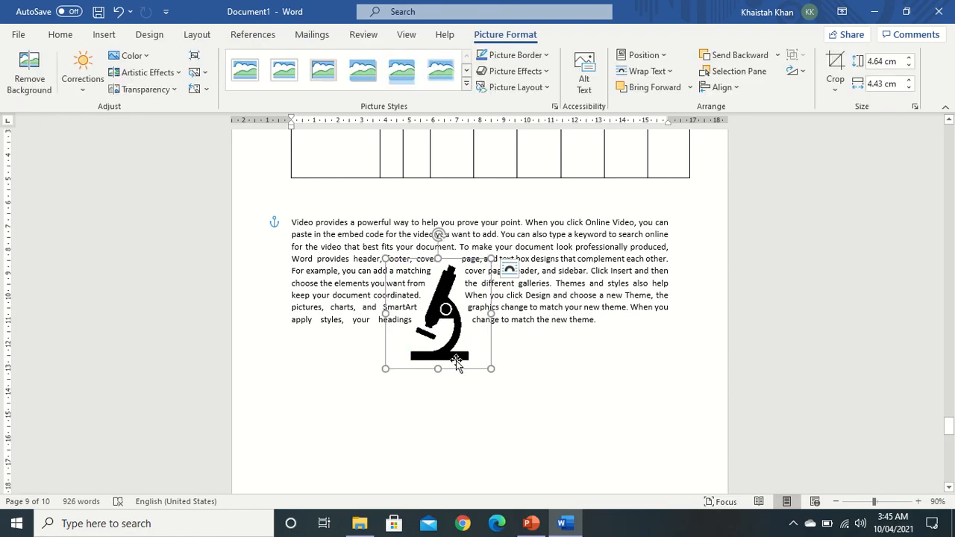
pyautogui.moveTo(457, 363); pyautogui.dragTo(447, 408)
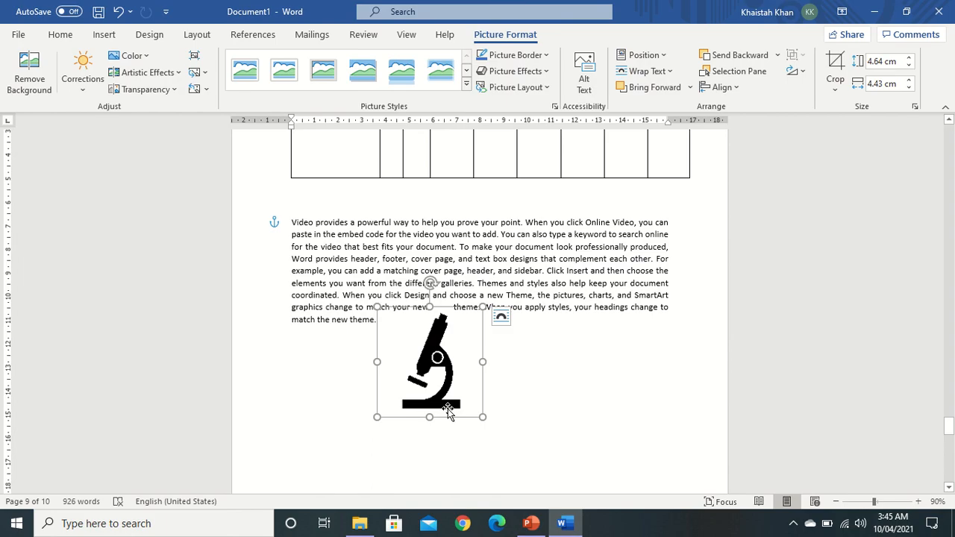
pyautogui.click(462, 531)
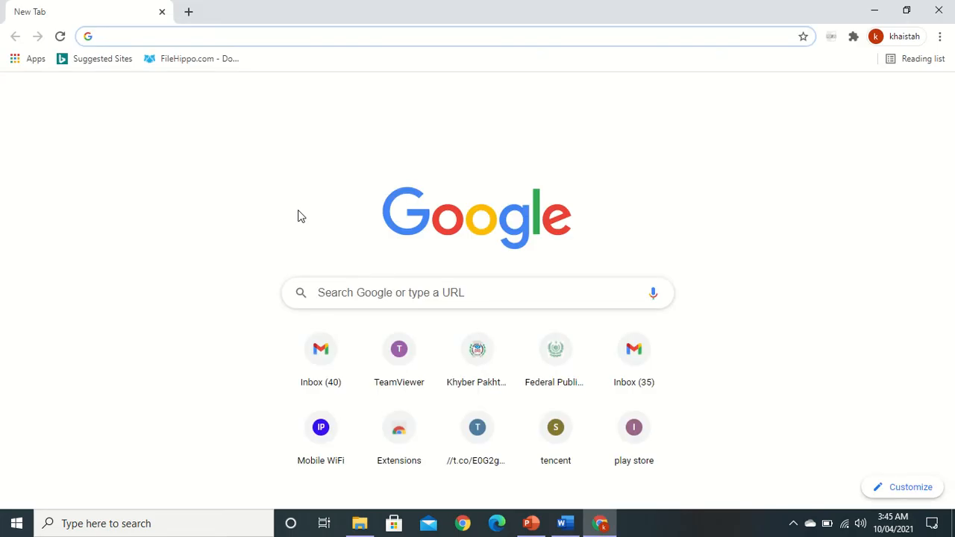
# Step: Search Google Images for 'beautiful images', copy the purple lake photo, and close Chrome
pyautogui.write('beauti')
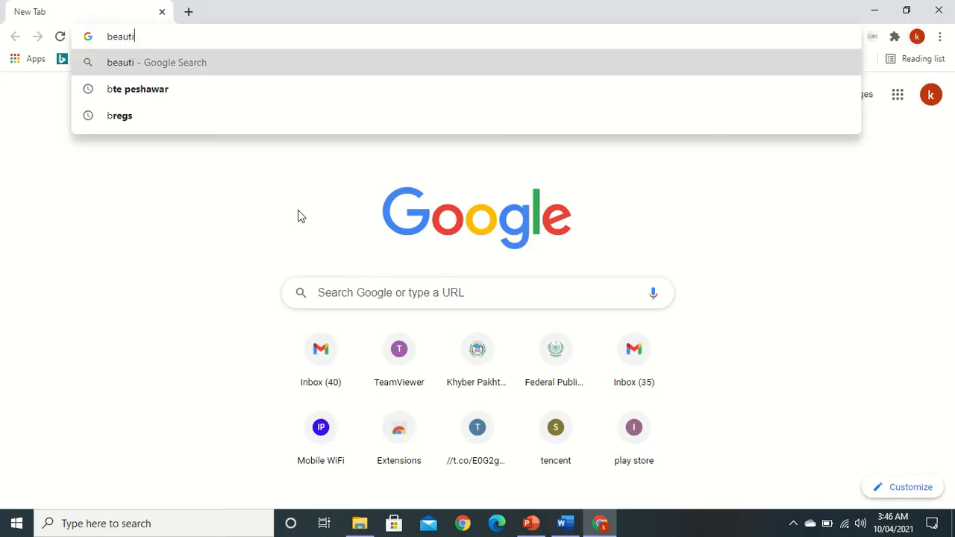
pyautogui.write('ful images')
pyautogui.press('Return')
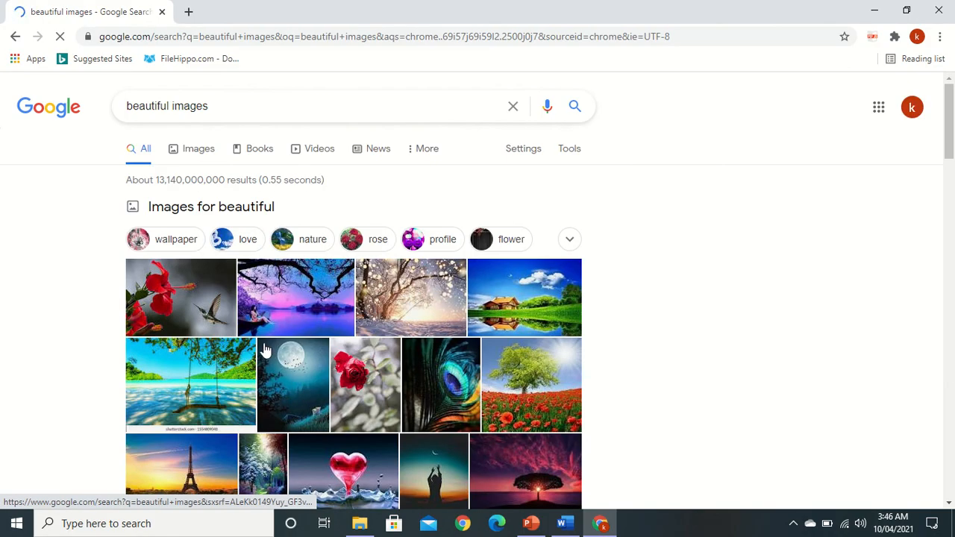
pyautogui.click(286, 316)
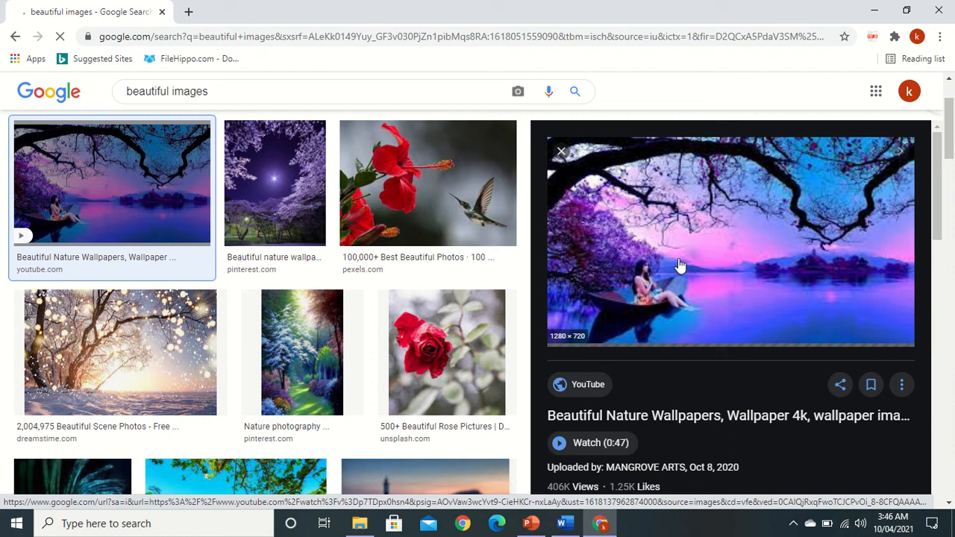
pyautogui.rightClick(678, 263)
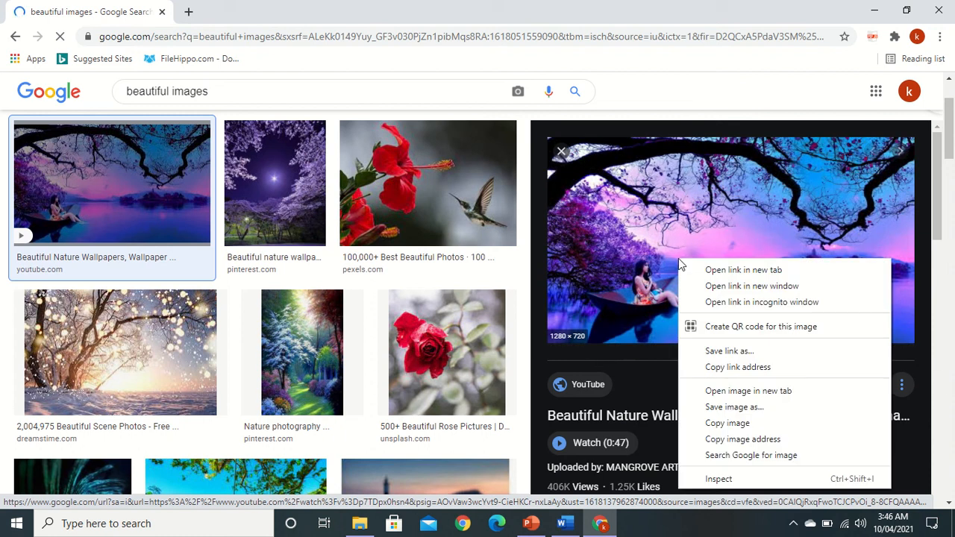
pyautogui.click(739, 424)
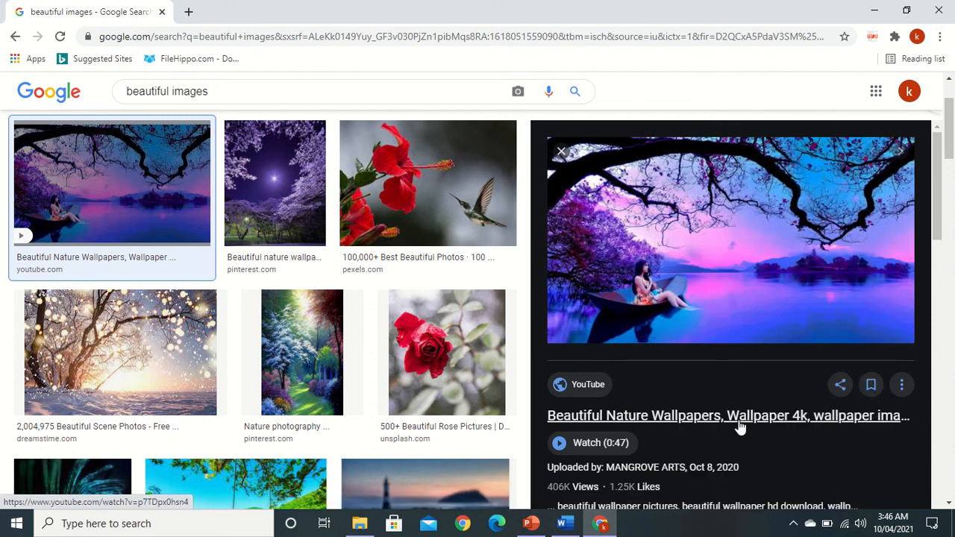
pyautogui.click(948, 9)
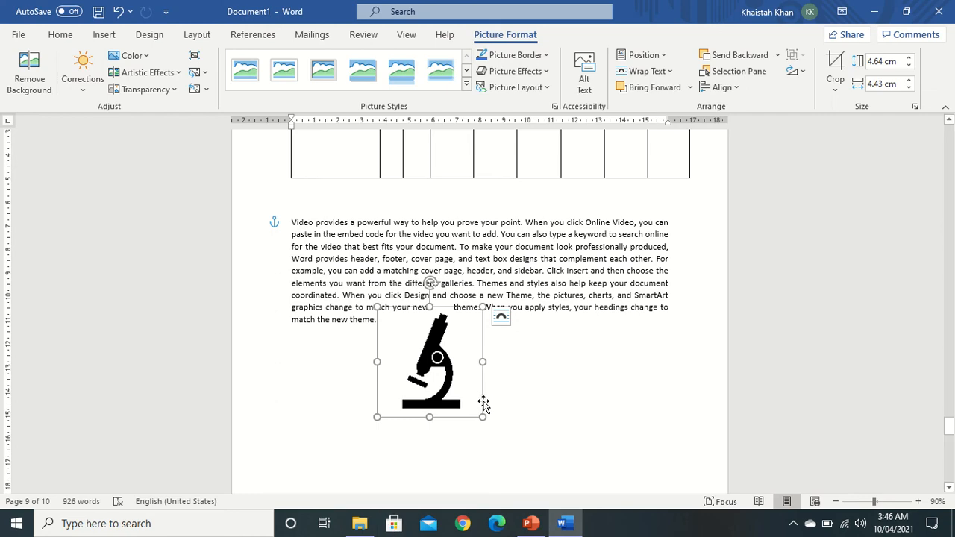
pyautogui.click(529, 420)
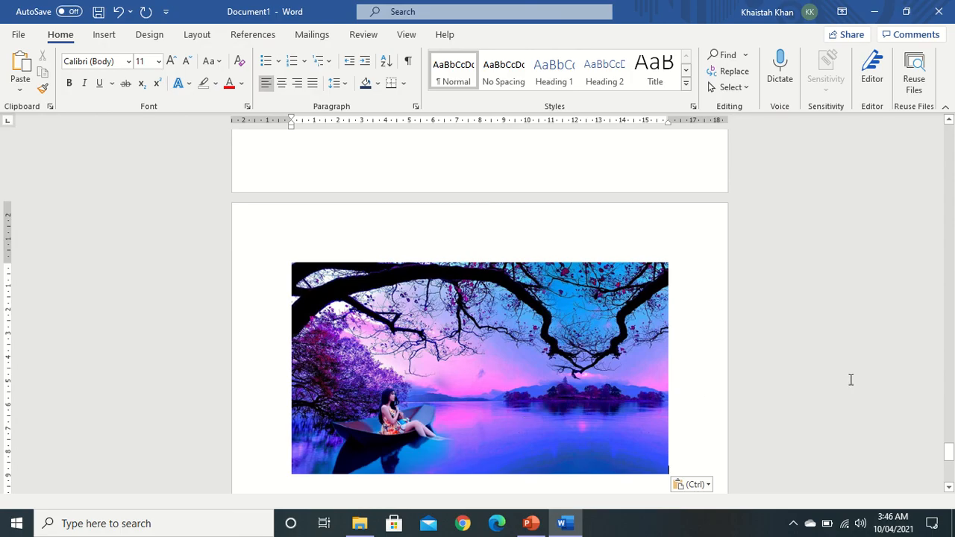
# Step: Set the pasted lake photo to In Front of Text and place it below the Student table
pyautogui.click(948, 488)
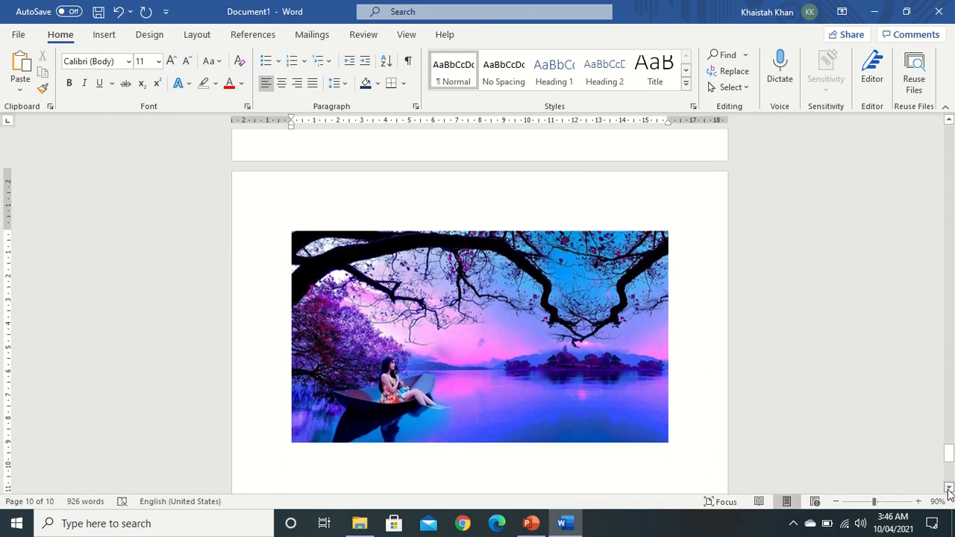
pyautogui.click(501, 351)
pyautogui.rightClick(500, 349)
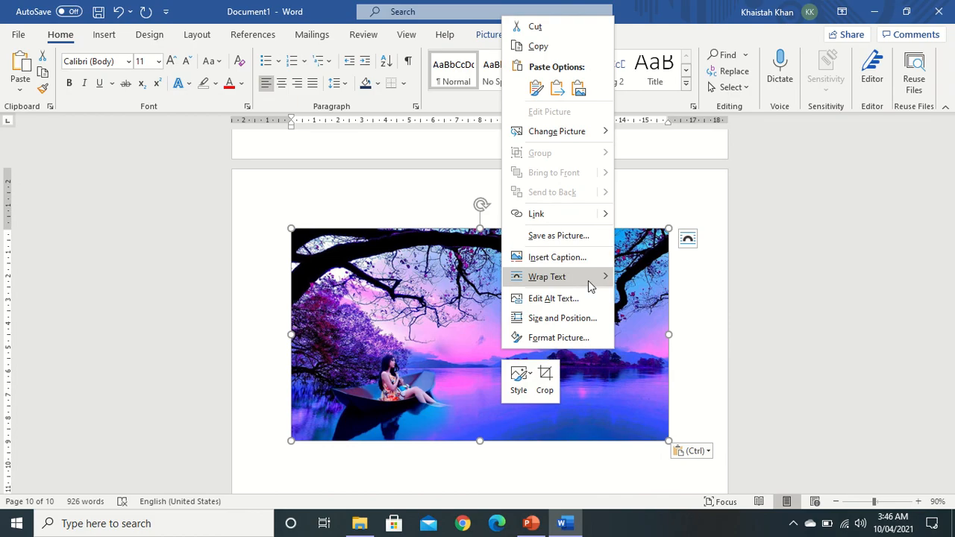
pyautogui.moveTo(588, 281)
pyautogui.click(663, 373)
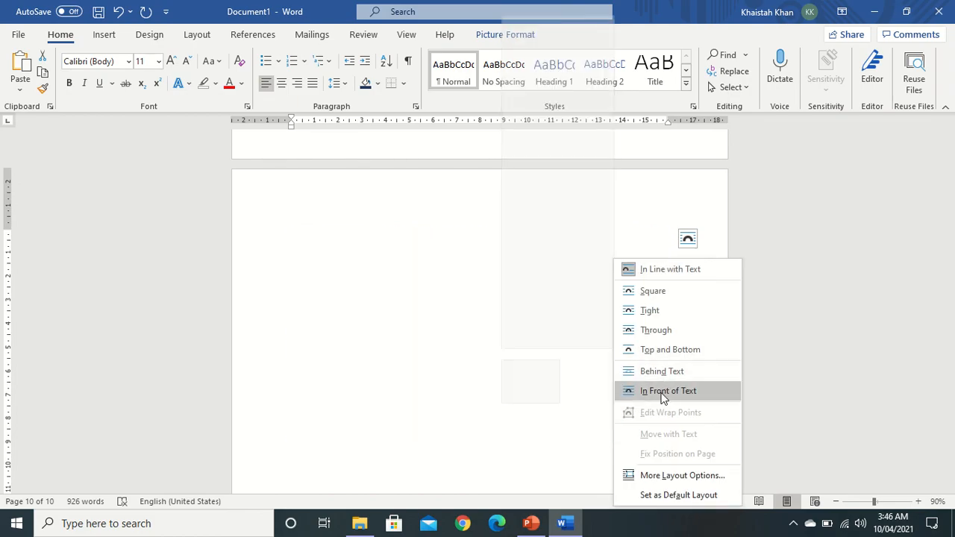
pyautogui.click(665, 390)
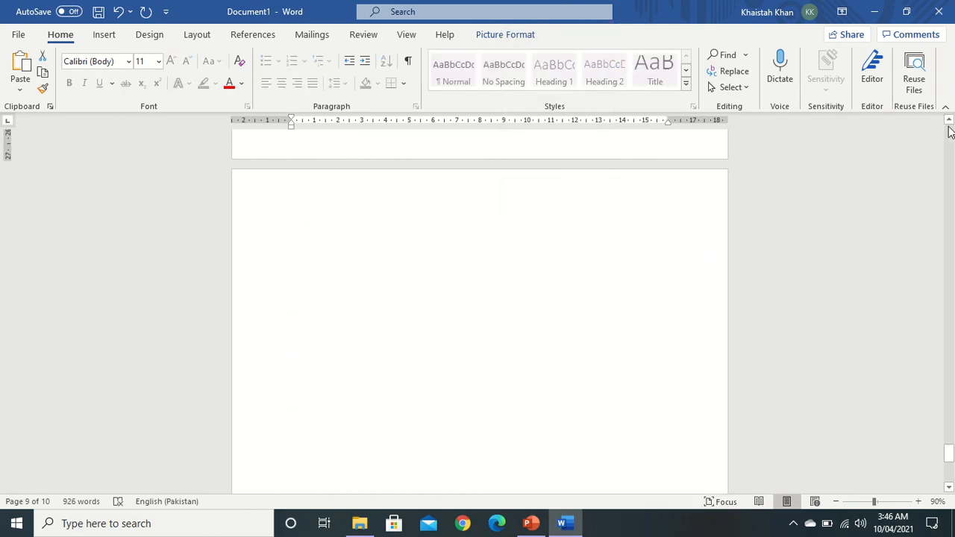
pyautogui.moveTo(948, 122); pyautogui.dragTo(948, 122)
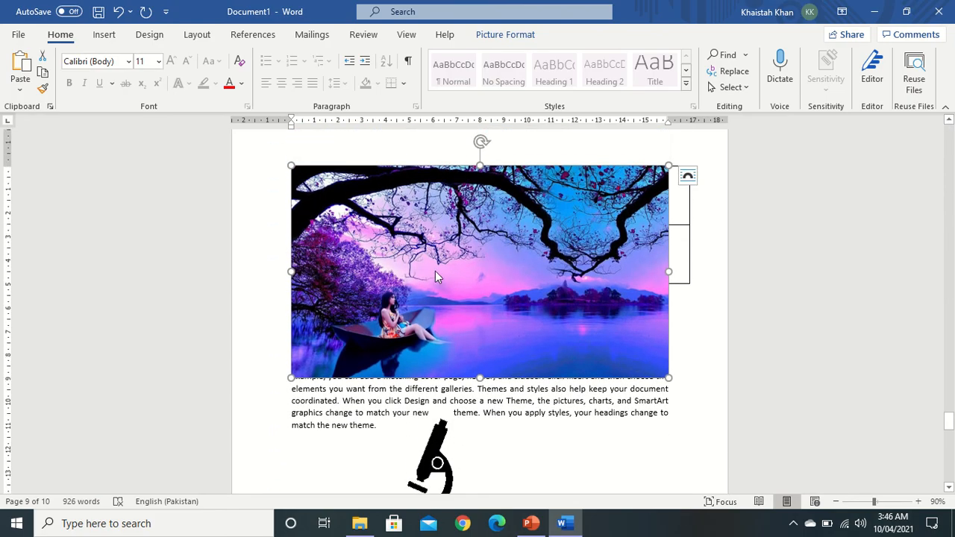
pyautogui.moveTo(453, 282); pyautogui.dragTo(462, 408)
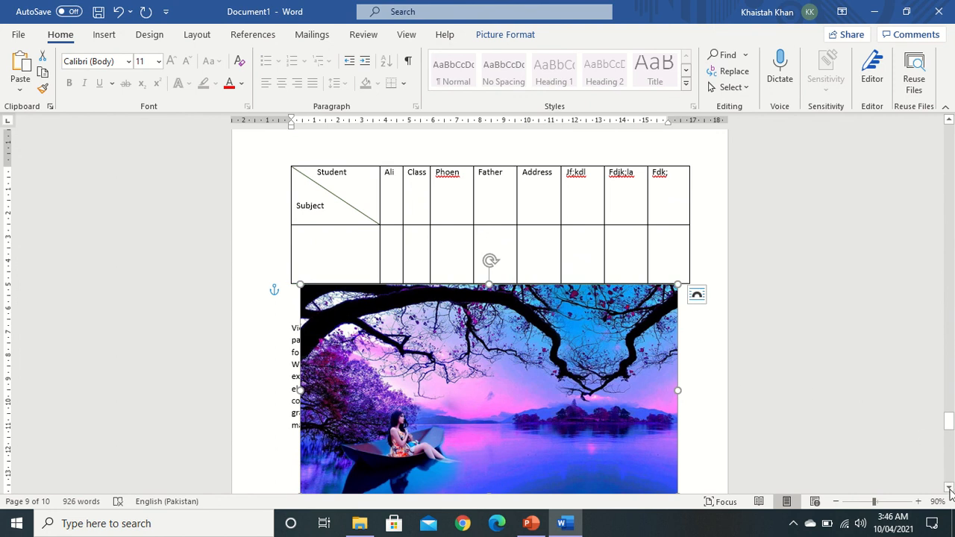
pyautogui.moveTo(948, 489); pyautogui.dragTo(949, 489)
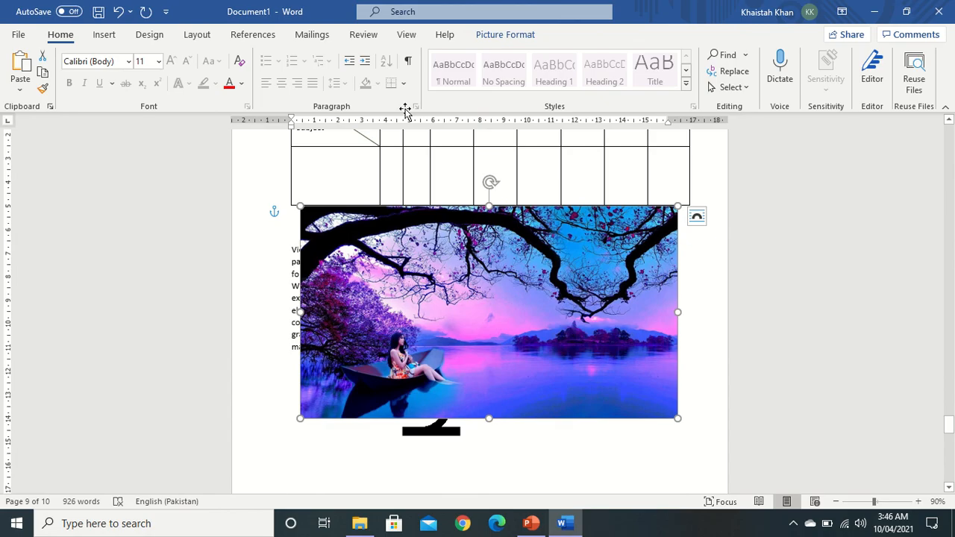
# Step: Start background removal on the lake photo and mark its right-centre for removal
pyautogui.click(496, 43)
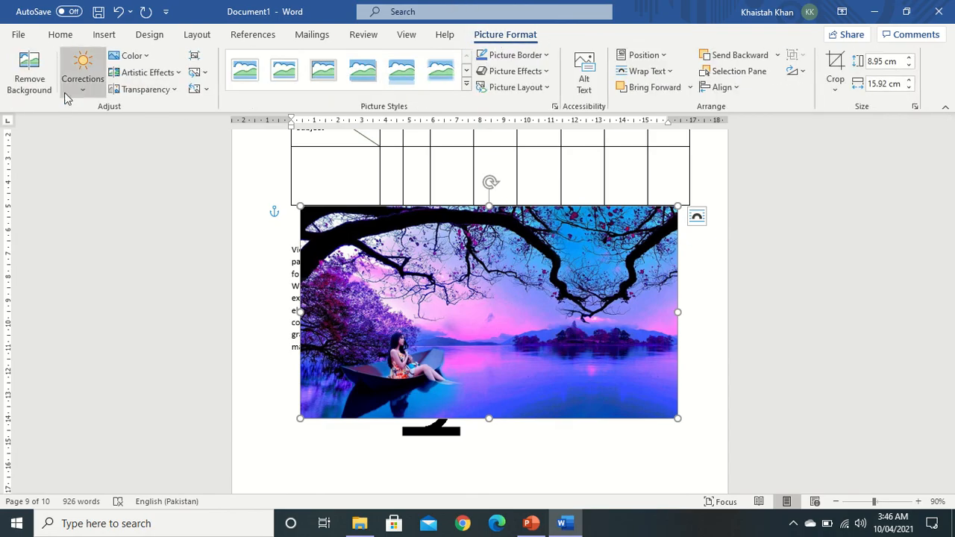
pyautogui.click(29, 69)
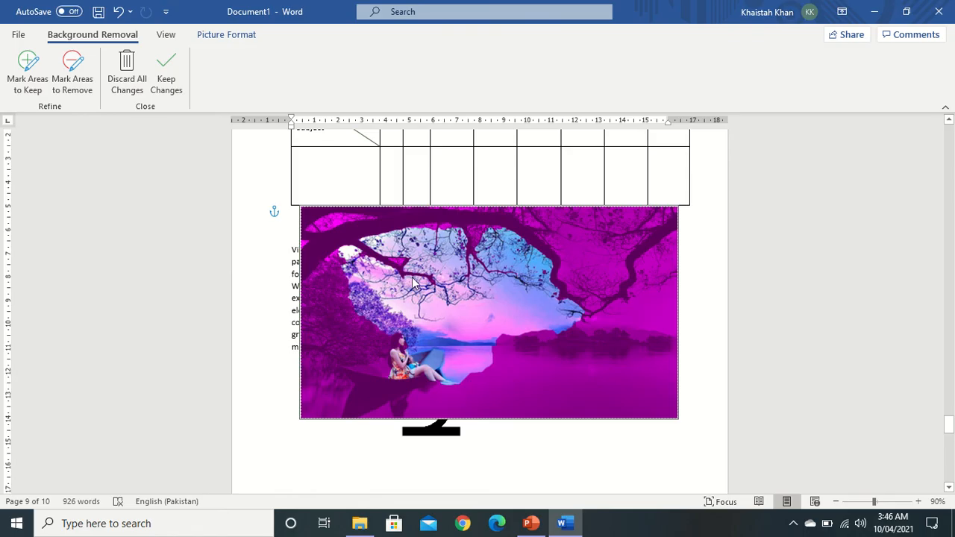
pyautogui.click(31, 81)
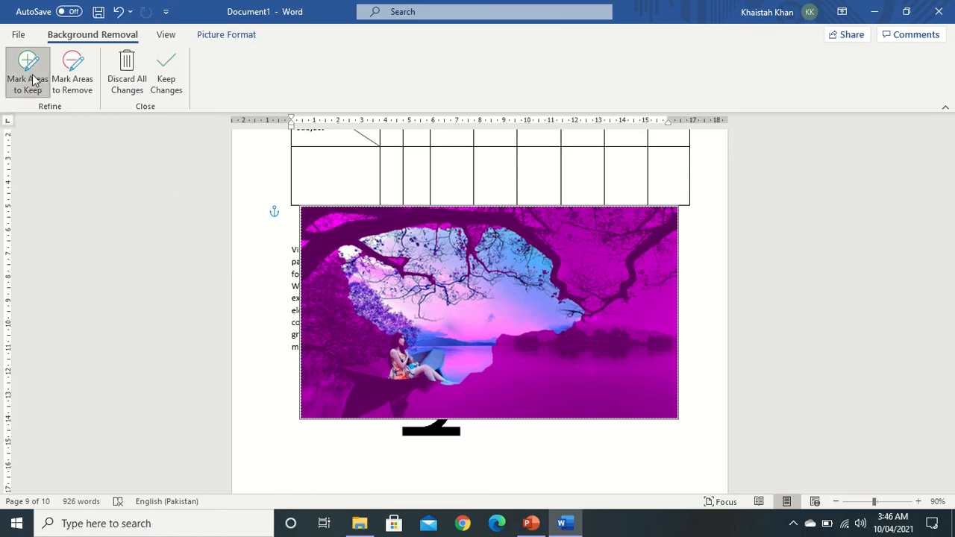
pyautogui.click(73, 69)
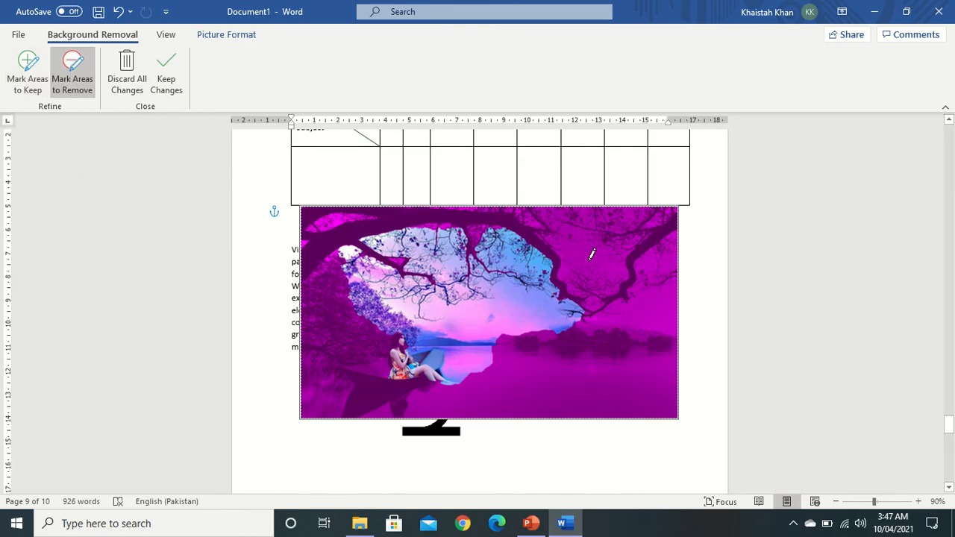
pyautogui.moveTo(595, 250)
pyautogui.mouseDown()
pyautogui.moveTo(552, 250)
pyautogui.moveTo(515, 343)
pyautogui.moveTo(633, 300)
pyautogui.moveTo(608, 252)
pyautogui.moveTo(594, 248)
pyautogui.mouseUp()
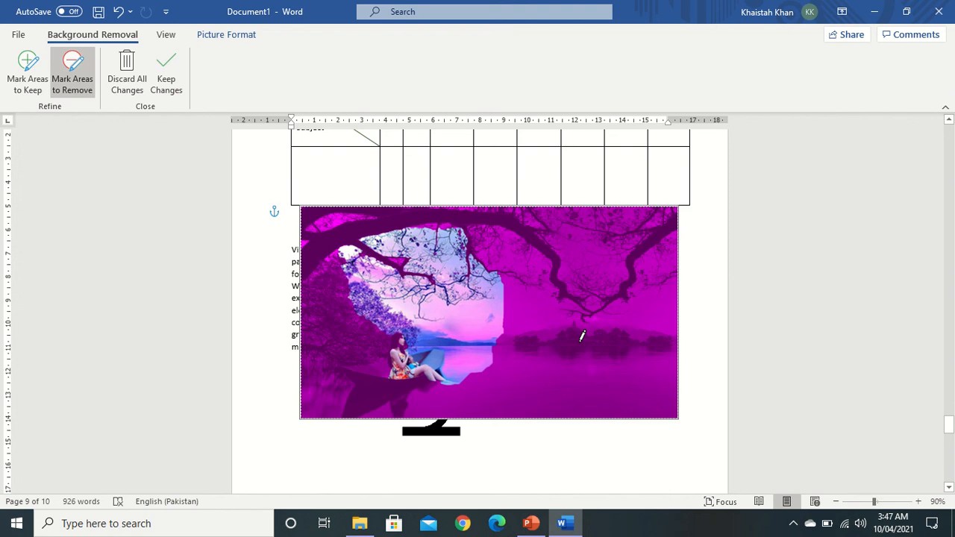
# Step: Mark the woman, her head and the surrounding scene to keep, then keep the changes
pyautogui.click(15, 79)
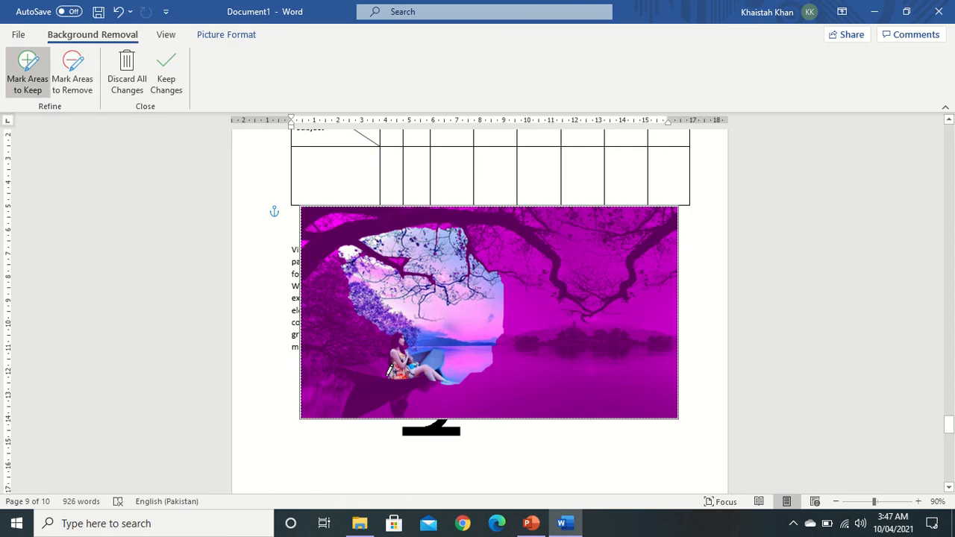
pyautogui.moveTo(385, 375); pyautogui.dragTo(394, 330)
pyautogui.moveTo(390, 374)
pyautogui.mouseDown()
pyautogui.moveTo(378, 329)
pyautogui.moveTo(417, 319)
pyautogui.moveTo(421, 352)
pyautogui.moveTo(456, 366)
pyautogui.moveTo(472, 388)
pyautogui.moveTo(447, 398)
pyautogui.moveTo(408, 369)
pyautogui.mouseUp()
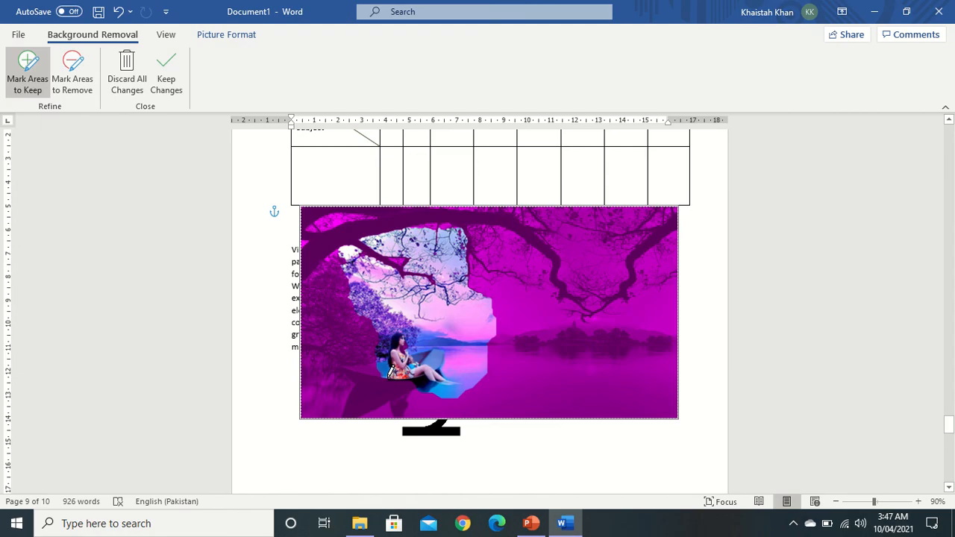
pyautogui.moveTo(390, 371)
pyautogui.mouseDown()
pyautogui.moveTo(399, 316)
pyautogui.moveTo(419, 352)
pyautogui.moveTo(468, 388)
pyautogui.moveTo(391, 370)
pyautogui.mouseUp()
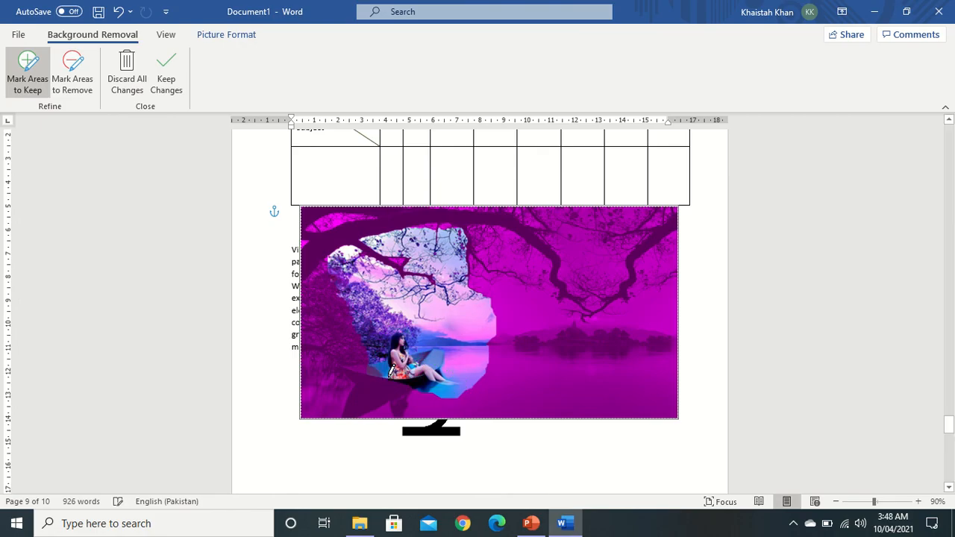
pyautogui.moveTo(463, 244)
pyautogui.mouseDown()
pyautogui.moveTo(491, 375)
pyautogui.moveTo(414, 387)
pyautogui.moveTo(371, 362)
pyautogui.moveTo(433, 276)
pyautogui.moveTo(473, 258)
pyautogui.mouseUp()
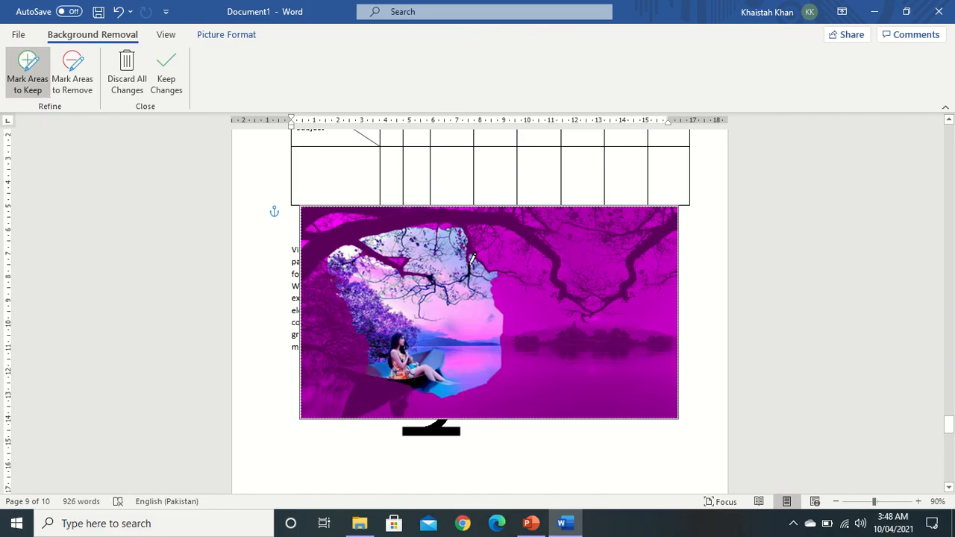
pyautogui.moveTo(471, 221)
pyautogui.mouseDown()
pyautogui.moveTo(538, 325)
pyautogui.moveTo(447, 384)
pyautogui.moveTo(481, 339)
pyautogui.moveTo(499, 282)
pyautogui.mouseUp()
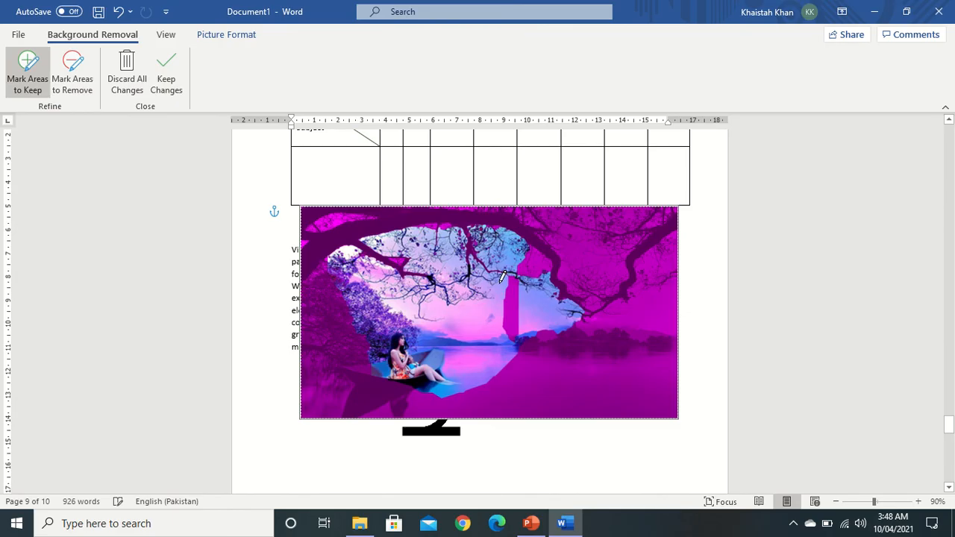
pyautogui.click(513, 431)
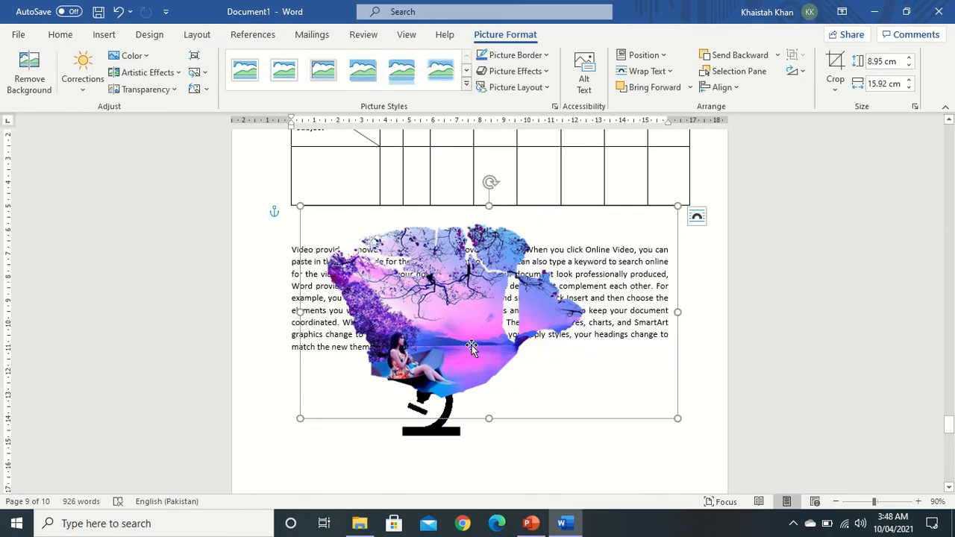
# Step: Move the lake cut-out photo just below the paragraph and reopen Remove Background
pyautogui.moveTo(471, 347); pyautogui.dragTo(468, 453)
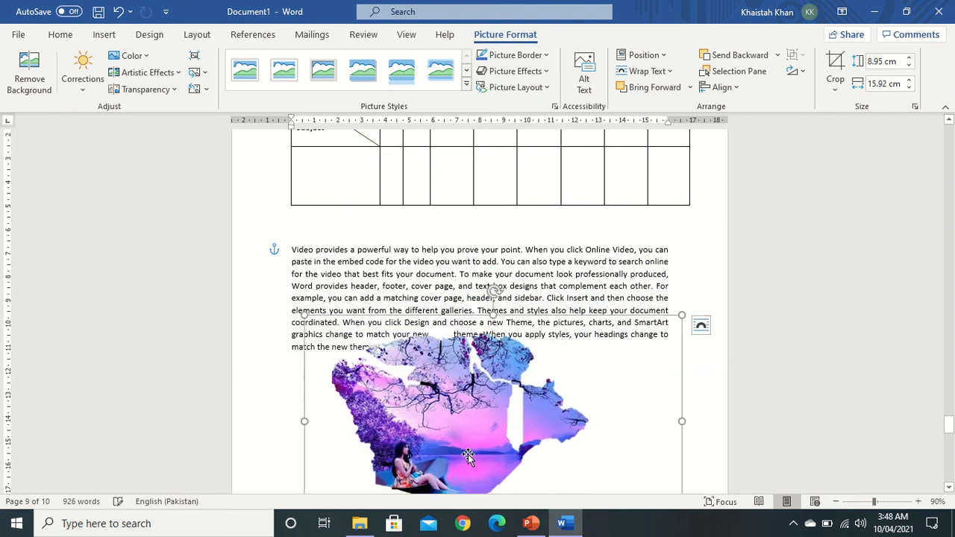
pyautogui.click(949, 487)
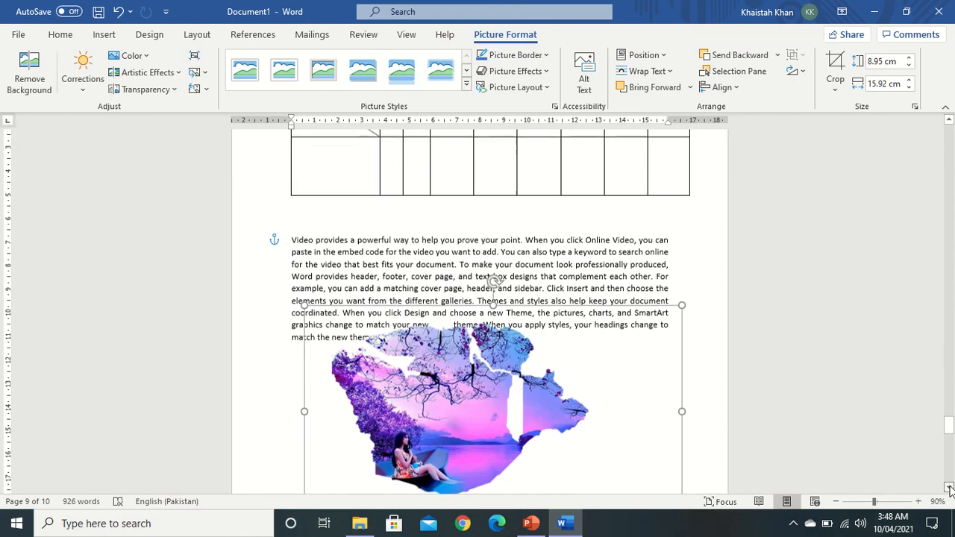
pyautogui.click(949, 488)
pyautogui.click(948, 488)
pyautogui.click(948, 488)
pyautogui.click(948, 488)
pyautogui.click(949, 487)
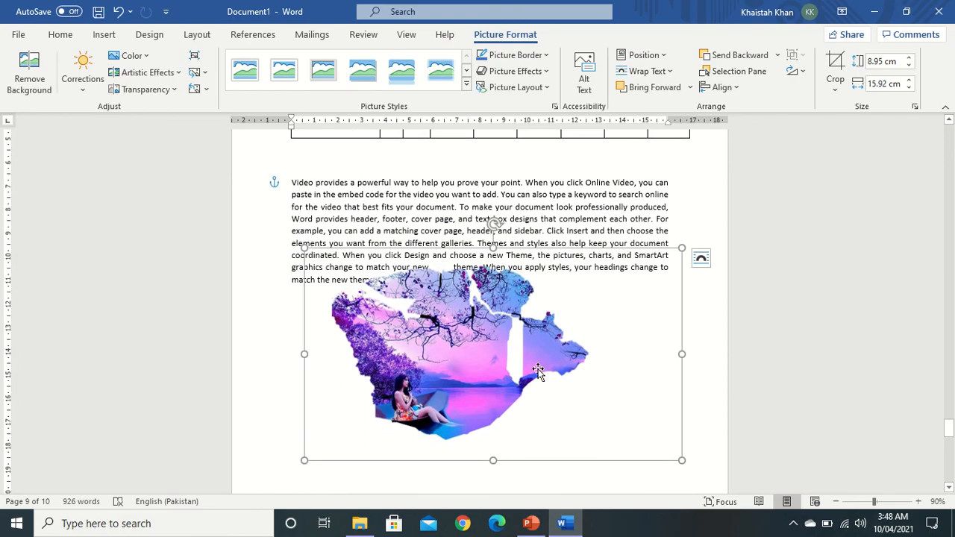
pyautogui.moveTo(538, 370); pyautogui.dragTo(525, 407)
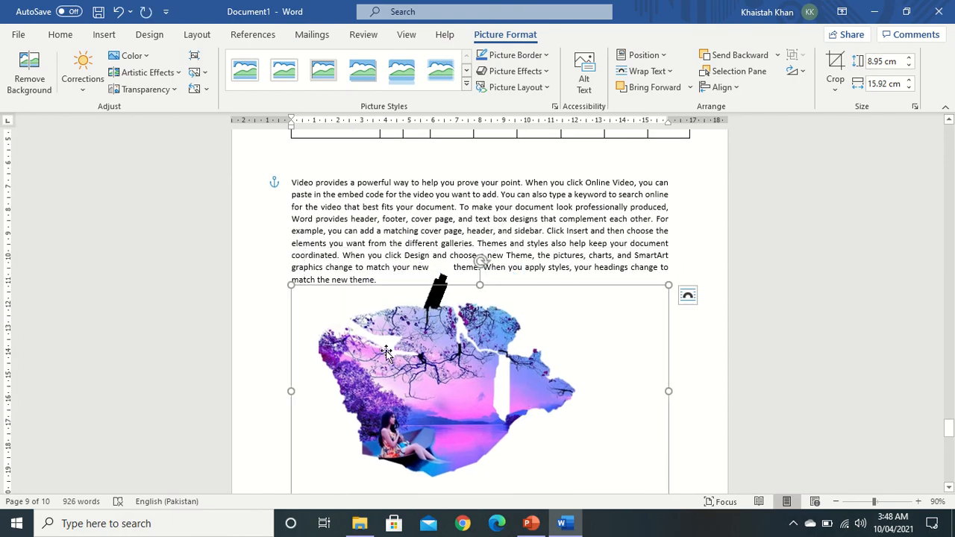
pyautogui.click(26, 75)
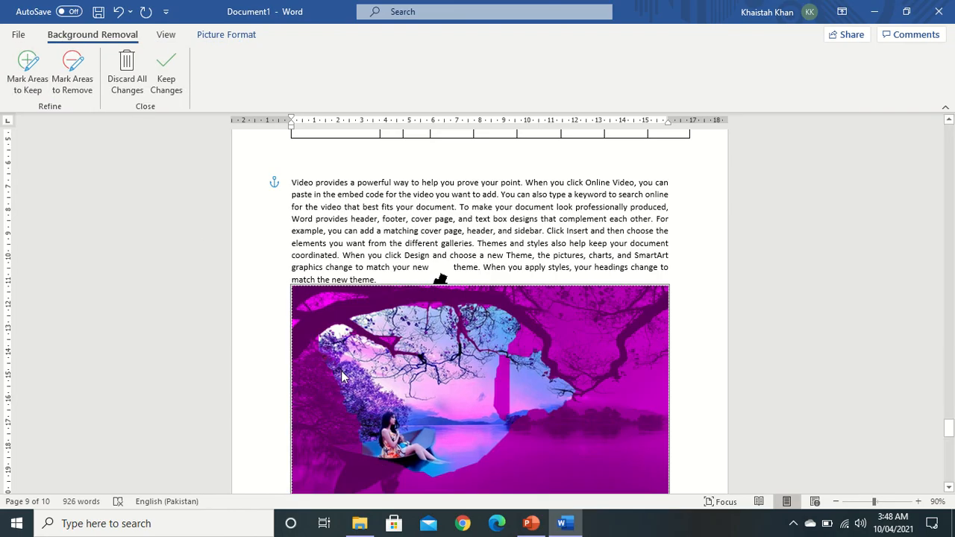
pyautogui.click(27, 71)
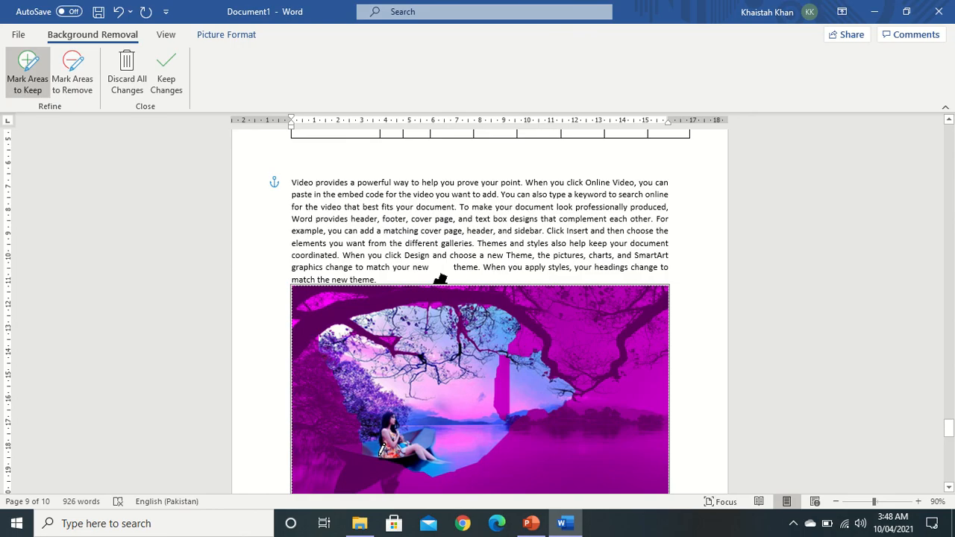
pyautogui.moveTo(381, 447)
pyautogui.mouseDown()
pyautogui.moveTo(382, 403)
pyautogui.moveTo(400, 401)
pyautogui.moveTo(415, 431)
pyautogui.moveTo(455, 456)
pyautogui.moveTo(443, 467)
pyautogui.moveTo(408, 449)
pyautogui.moveTo(376, 452)
pyautogui.mouseUp()
pyautogui.press('Return')
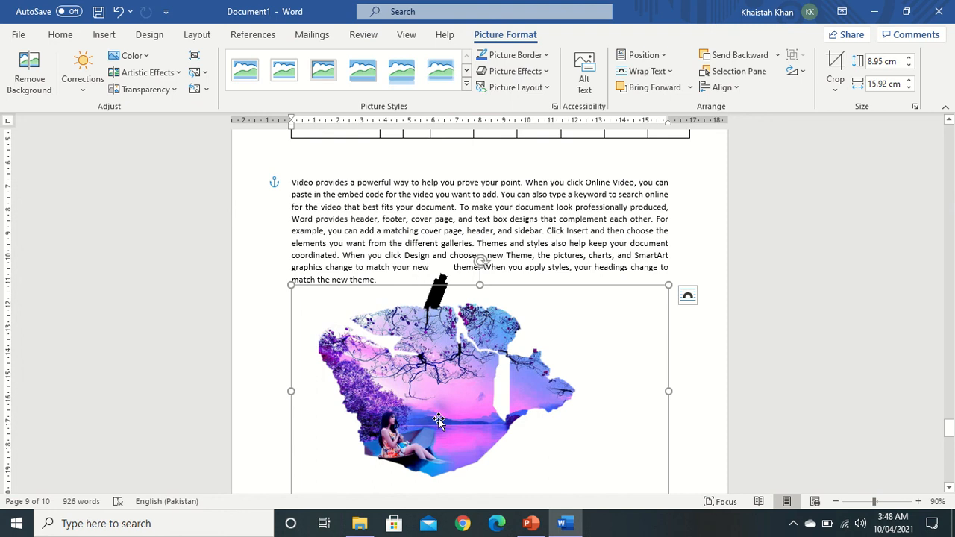
pyautogui.hotkey('ctrl', 'z')
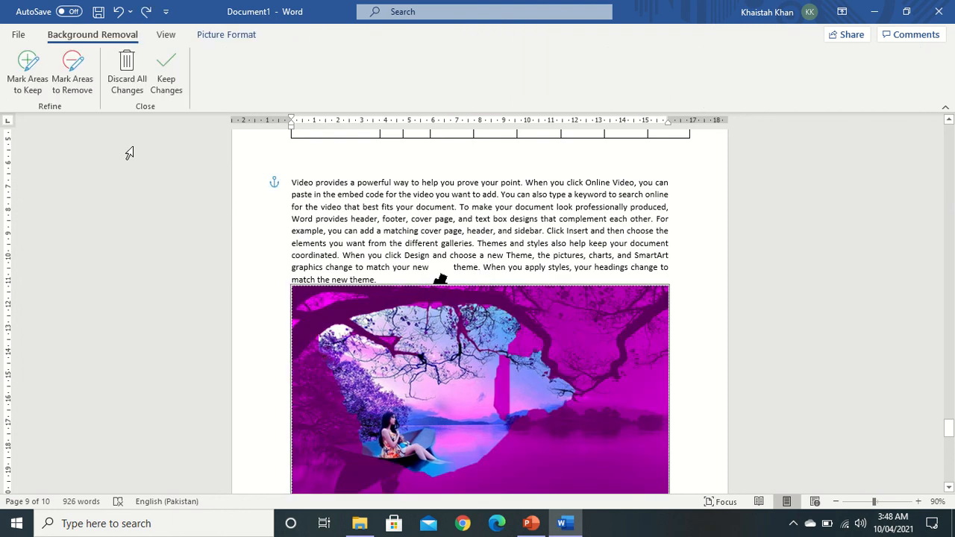
# Step: Undo six photo edits, then restart Remove Background in Mark Areas to Remove mode
pyautogui.click(68, 92)
pyautogui.hotkey('ctrl', 'z')
pyautogui.hotkey('ctrl', 'z')
pyautogui.hotkey('ctrl', 'z')
pyautogui.hotkey('ctrl', 'z')
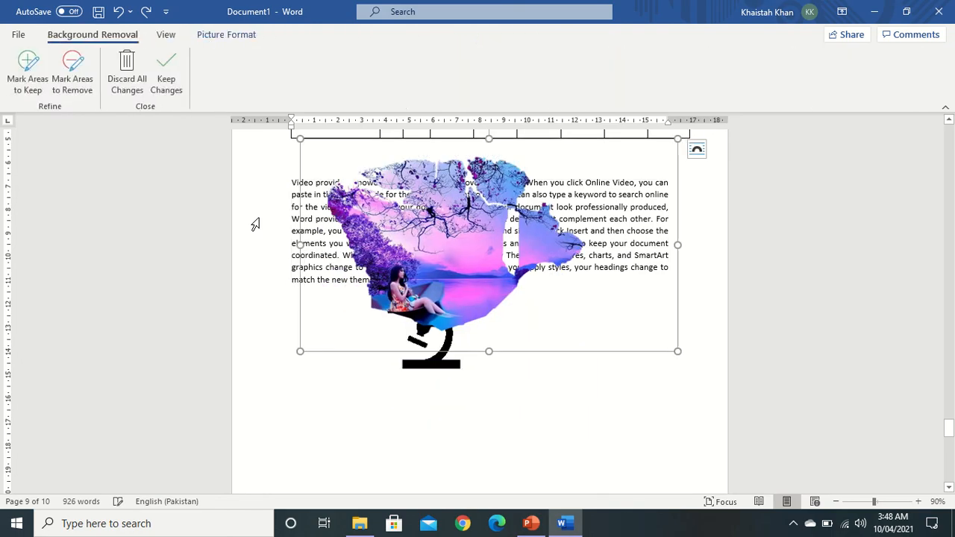
pyautogui.hotkey('ctrl', 'z')
pyautogui.hotkey('ctrl', 'z')
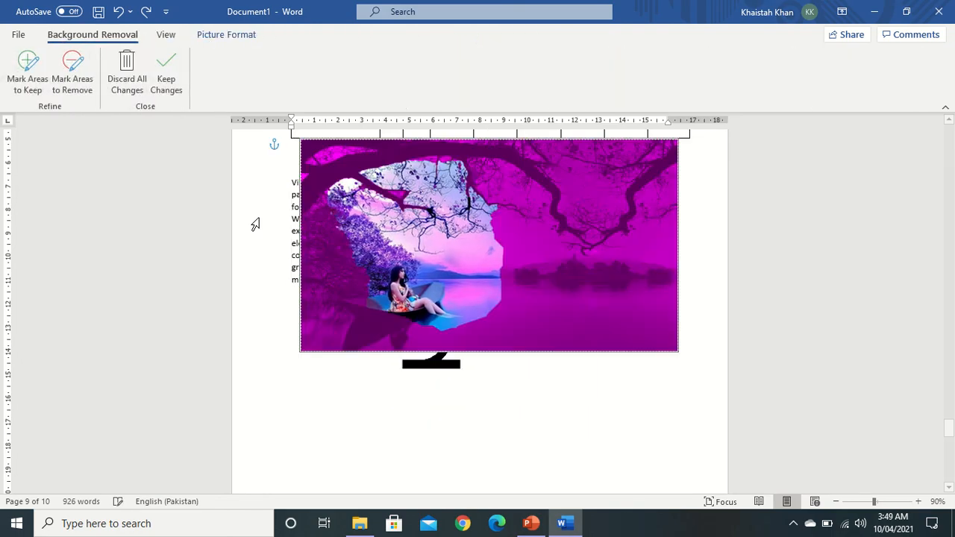
pyautogui.hotkey('ctrl', 'z')
pyautogui.hotkey('ctrl', 'z')
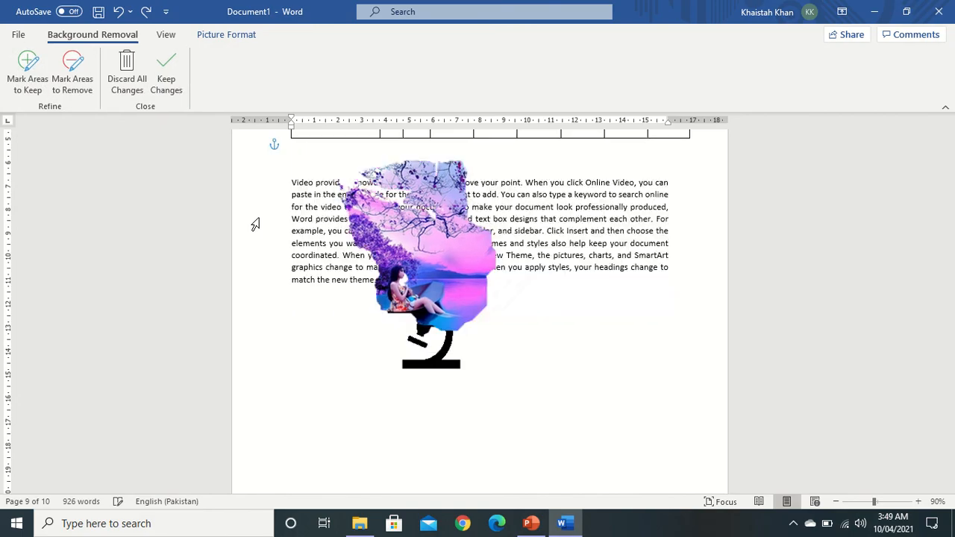
pyautogui.hotkey('ctrl', 'z')
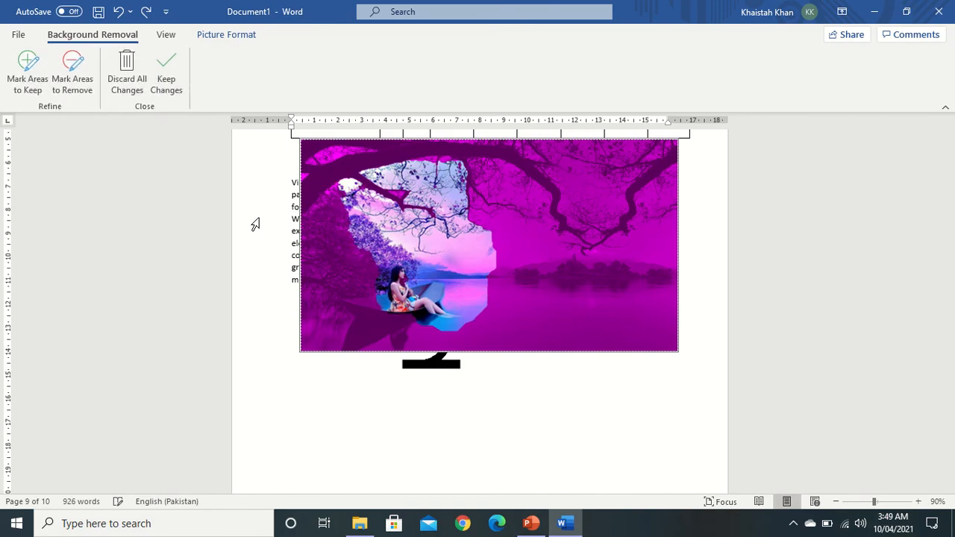
pyautogui.hotkey('ctrl', 'z')
pyautogui.hotkey('ctrl', 'z')
pyautogui.hotkey('ctrl', 'z')
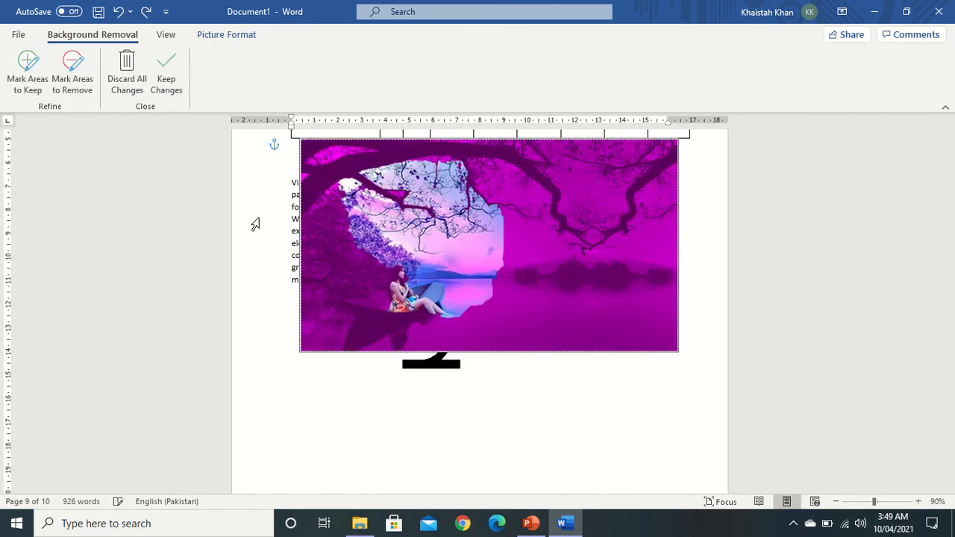
pyautogui.hotkey('ctrl', 'z')
pyautogui.hotkey('ctrl', 'z')
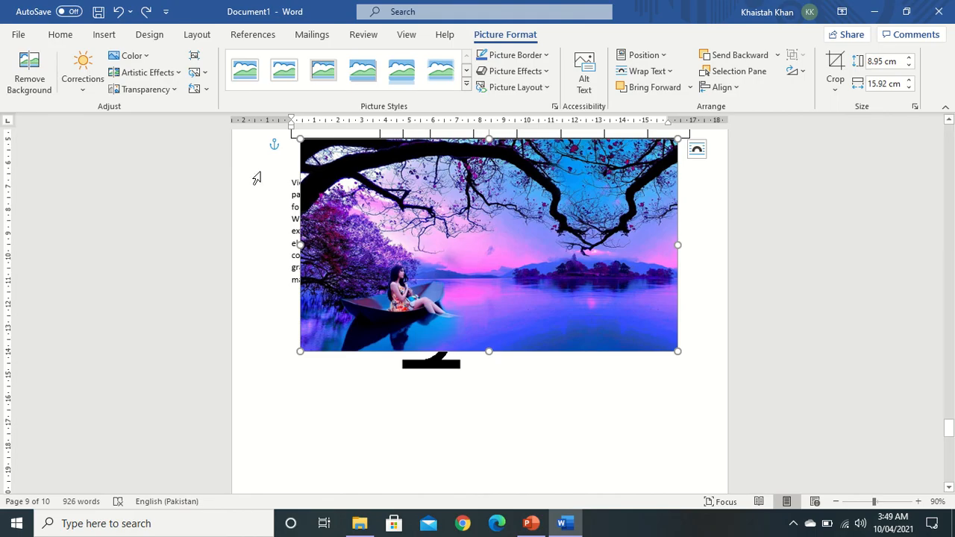
pyautogui.click(43, 82)
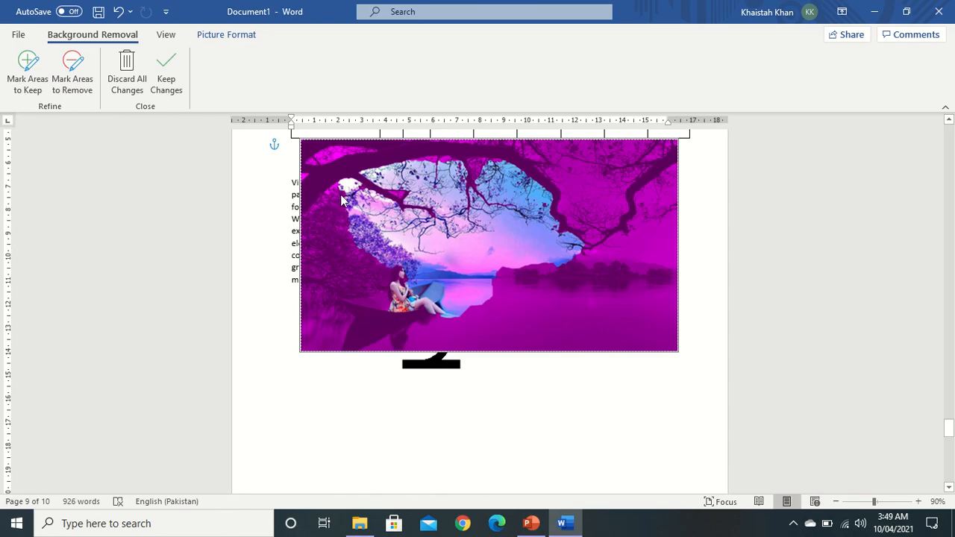
pyautogui.click(73, 78)
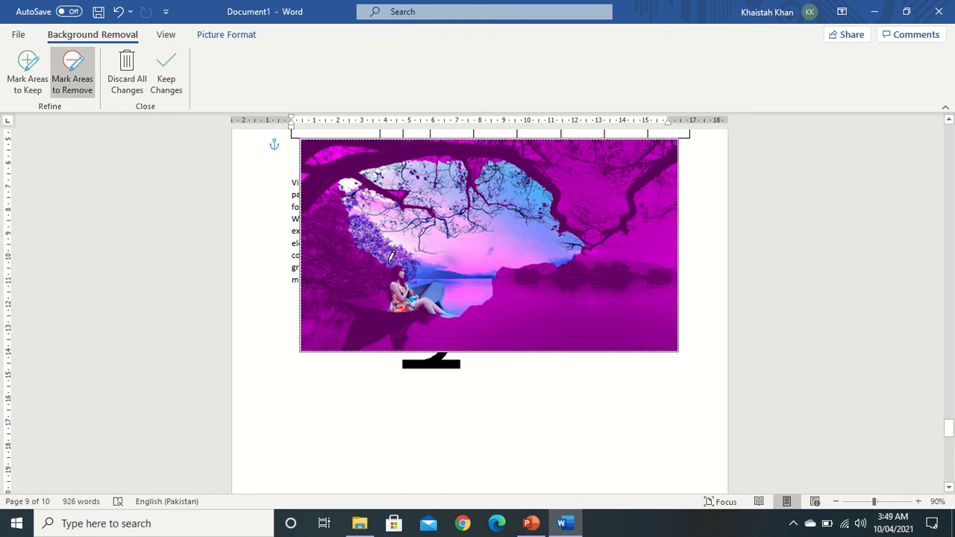
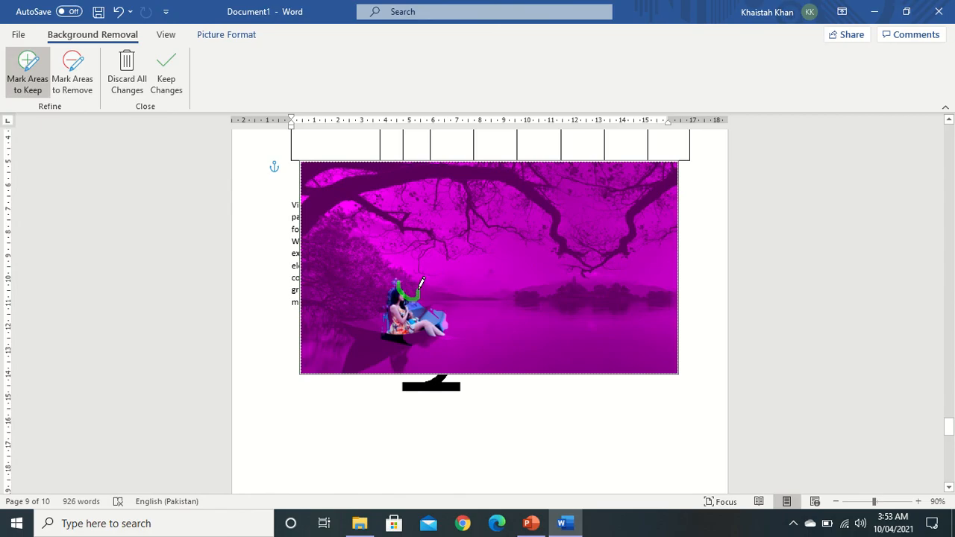
# Step: Mark more of the woman and boat to keep, apply the removal, and move the cut-out lower
pyautogui.moveTo(420, 284)
pyautogui.mouseDown()
pyautogui.moveTo(400, 280)
pyautogui.moveTo(439, 317)
pyautogui.moveTo(434, 291)
pyautogui.moveTo(422, 293)
pyautogui.moveTo(431, 347)
pyautogui.moveTo(455, 333)
pyautogui.moveTo(429, 317)
pyautogui.mouseUp()
pyautogui.click(168, 70)
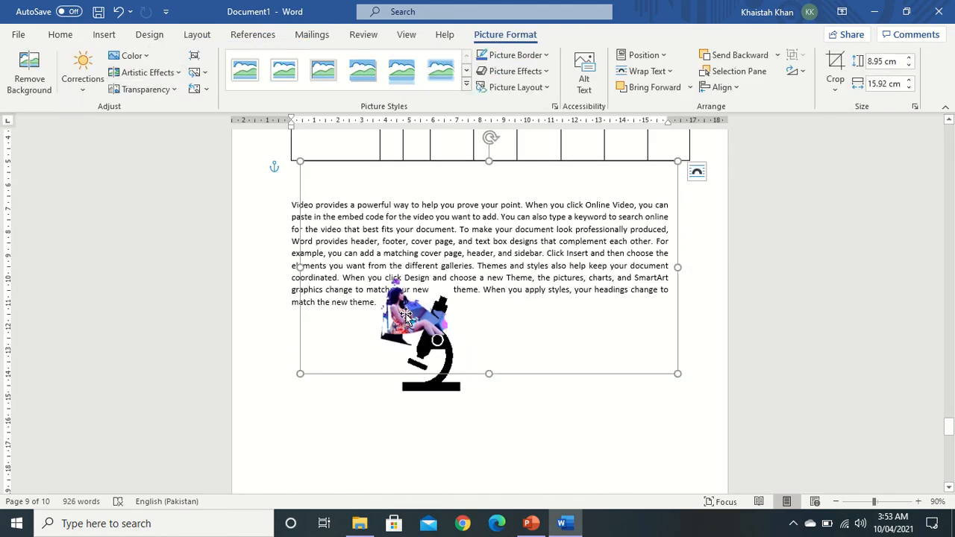
pyautogui.moveTo(405, 314); pyautogui.dragTo(380, 385)
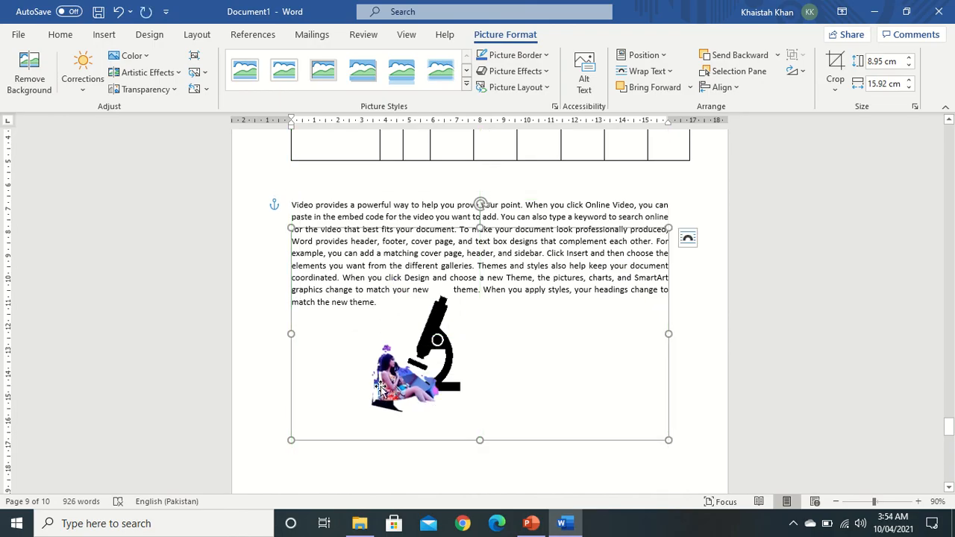
# Step: Undo the move and background removal, then return to editing the photo's background removal
pyautogui.hotkey('ctrl', 'z')
pyautogui.hotkey('ctrl', 'z')
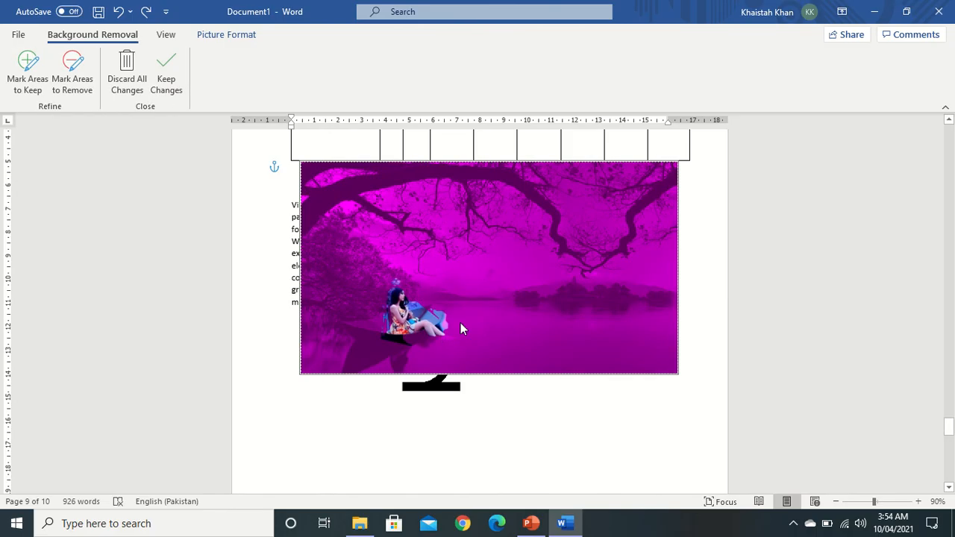
pyautogui.click(367, 456)
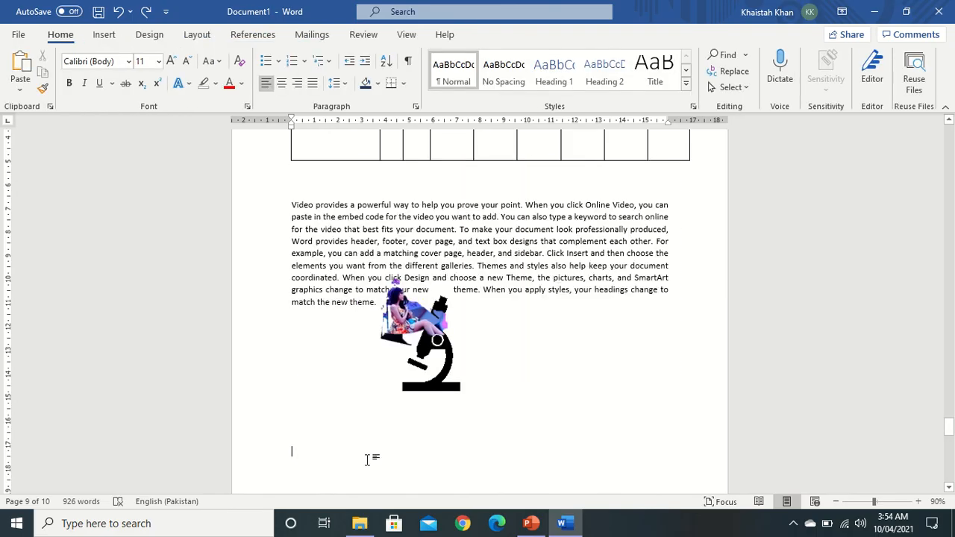
pyautogui.doubleClick(415, 339)
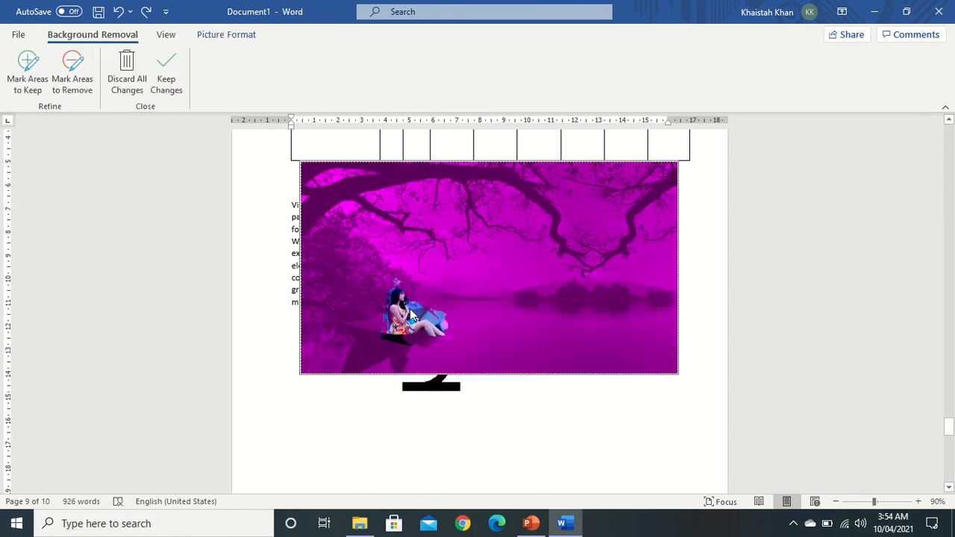
# Step: Leave the background-removal preview and undo back to the complete original lake photo
pyautogui.click(411, 315)
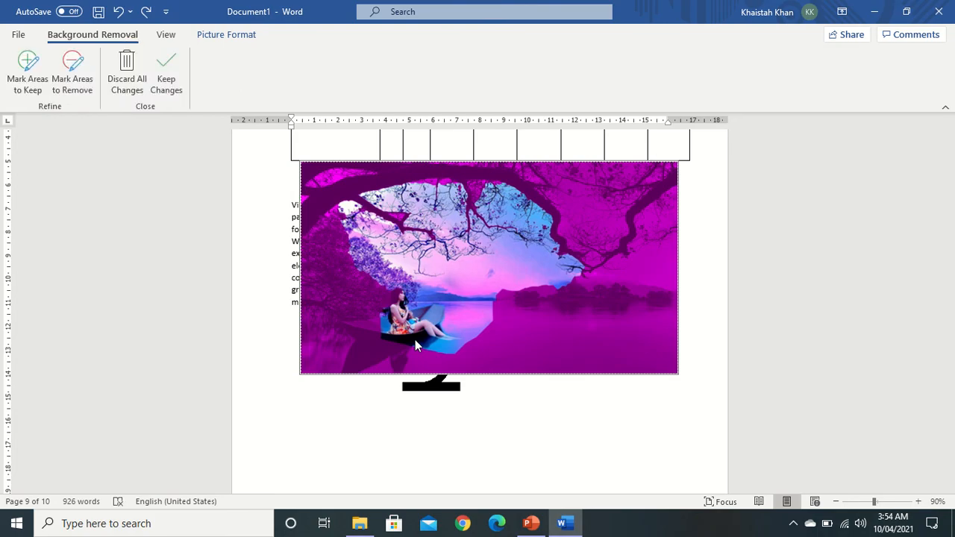
pyautogui.hotkey('ctrl', 'z')
pyautogui.hotkey('ctrl', 'z')
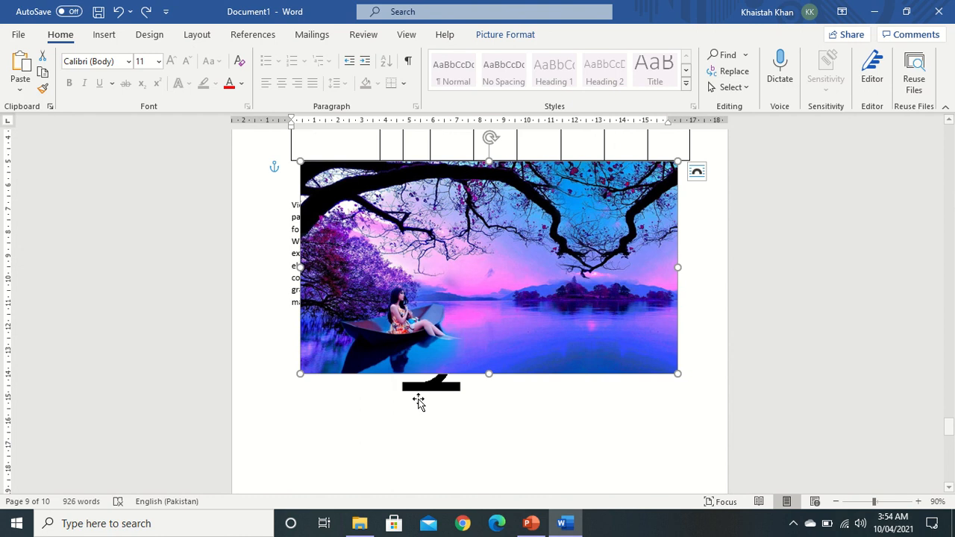
# Step: Drag the full lake photo down and left onto the paragraph so the text wraps around it
pyautogui.moveTo(507, 330); pyautogui.dragTo(479, 390)
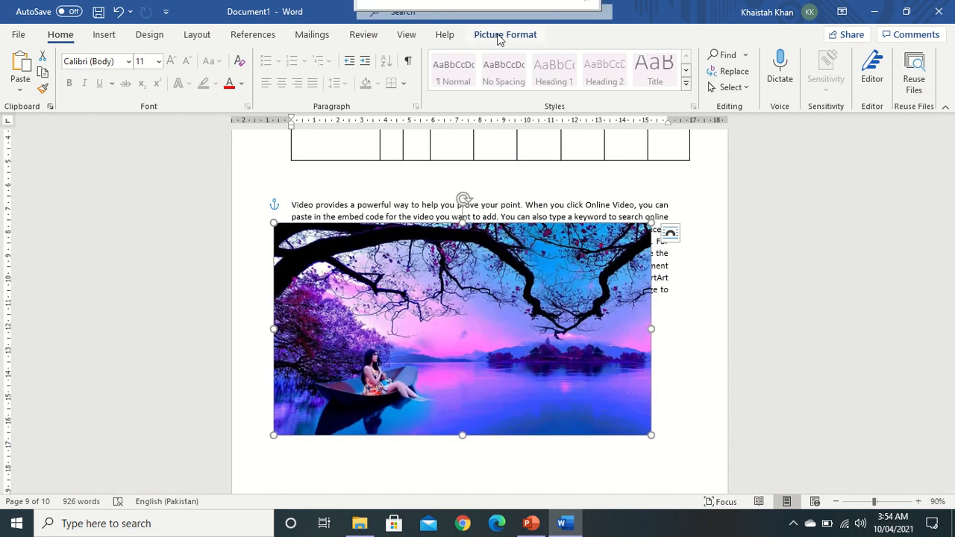
pyautogui.moveTo(497, 34)
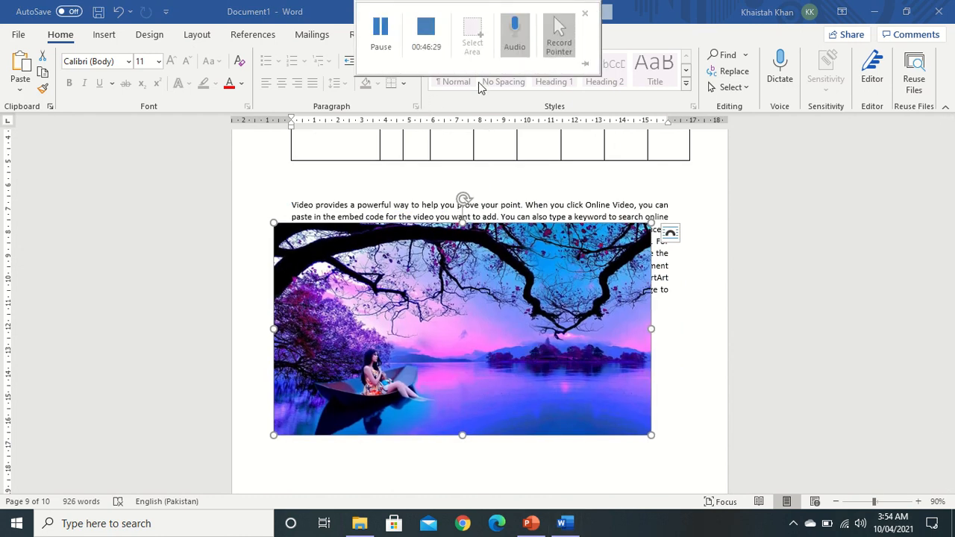
pyautogui.click(513, 45)
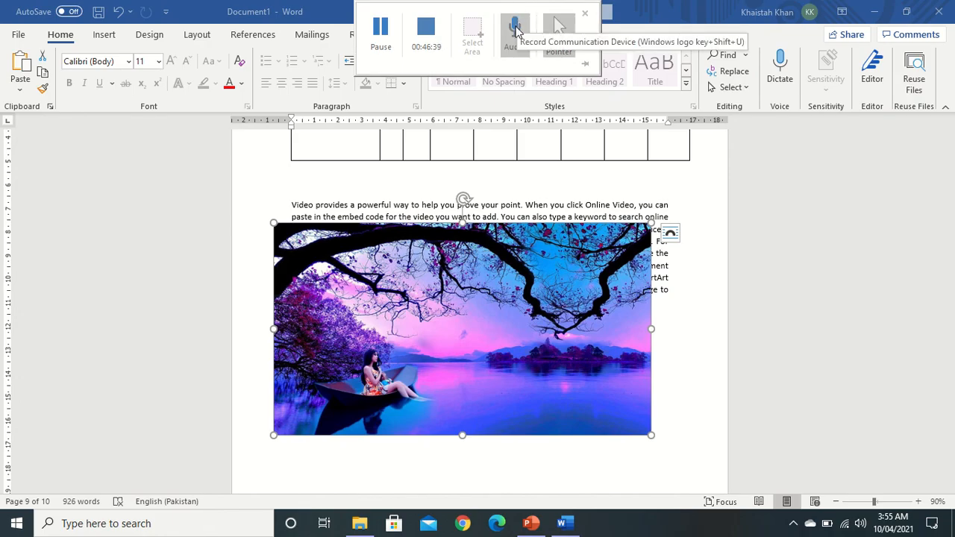
pyautogui.click(516, 32)
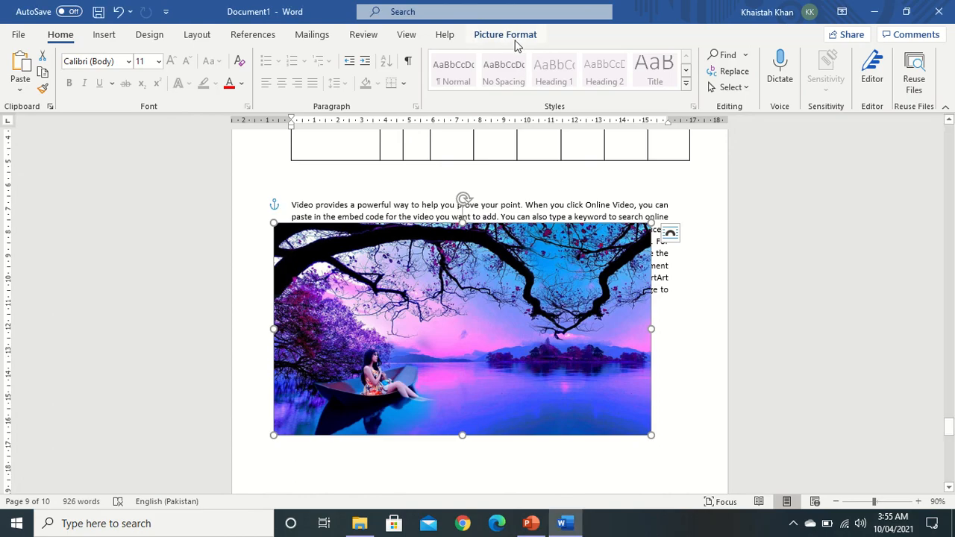
pyautogui.click(507, 35)
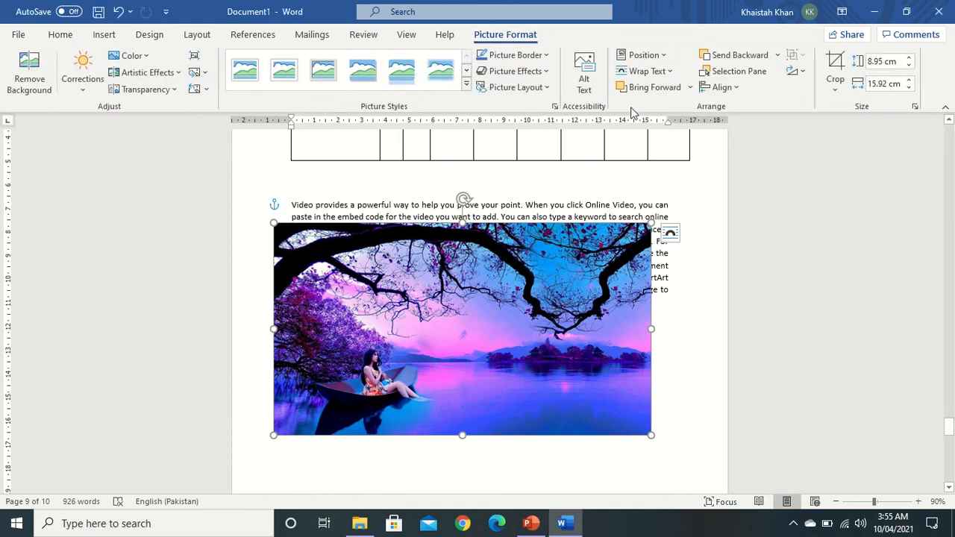
# Step: Crop the lake photo to a small 2.39 × 2.48 cm square framing the woman in the boat
pyautogui.click(836, 84)
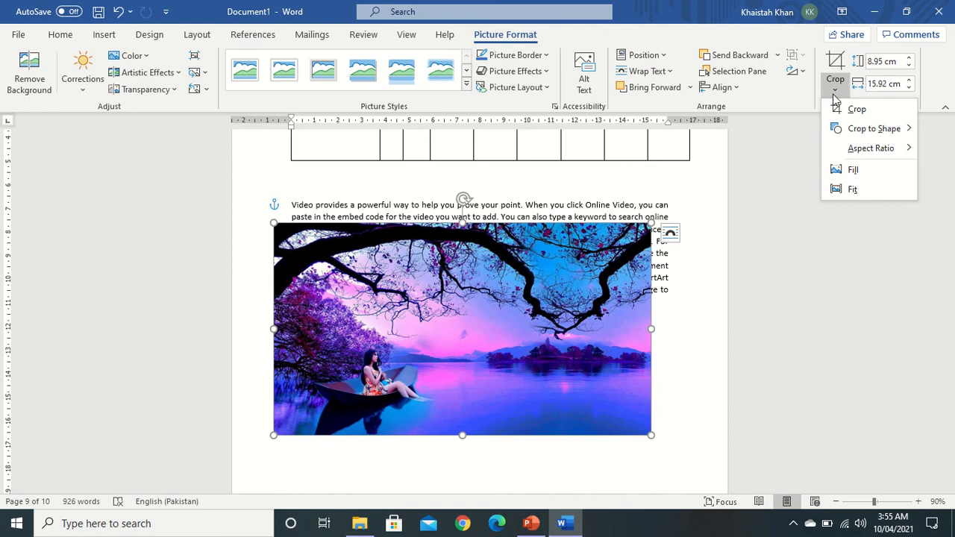
pyautogui.click(841, 109)
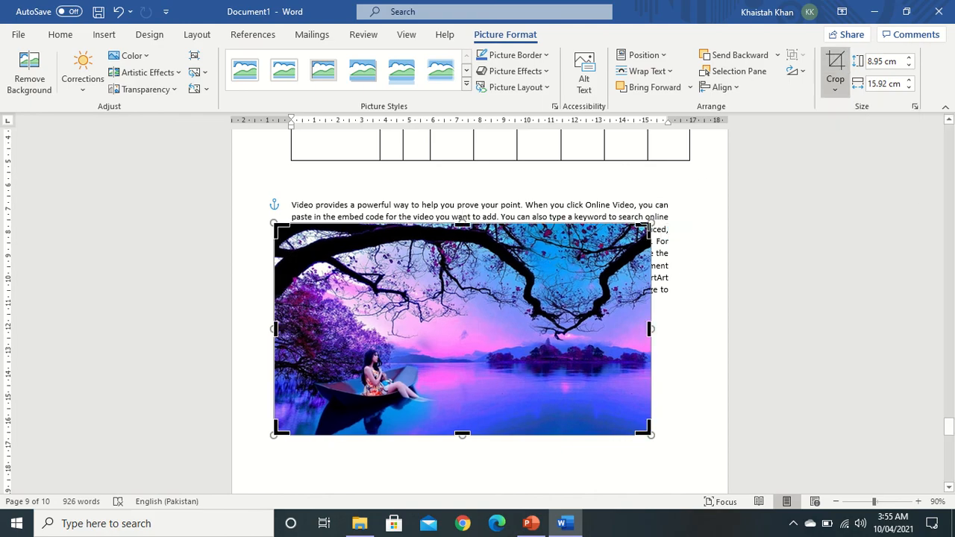
pyautogui.moveTo(648, 224); pyautogui.dragTo(421, 344)
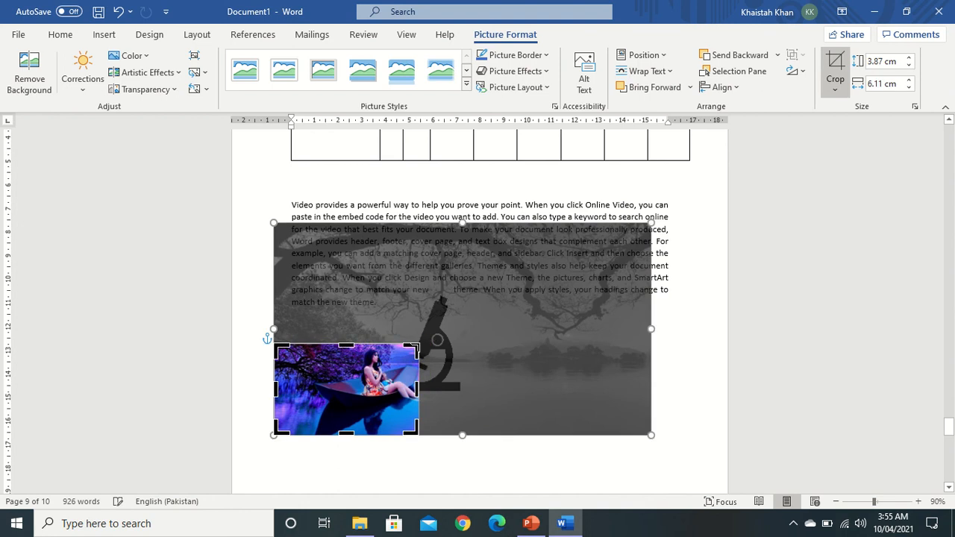
pyautogui.moveTo(276, 430); pyautogui.dragTo(520, 346)
pyautogui.click(395, 475)
pyautogui.click(500, 375)
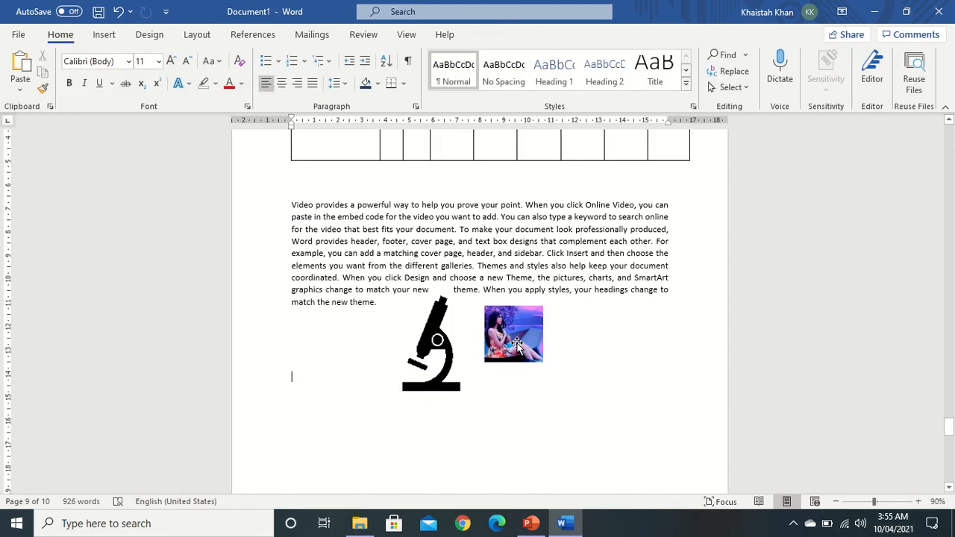
pyautogui.click(517, 344)
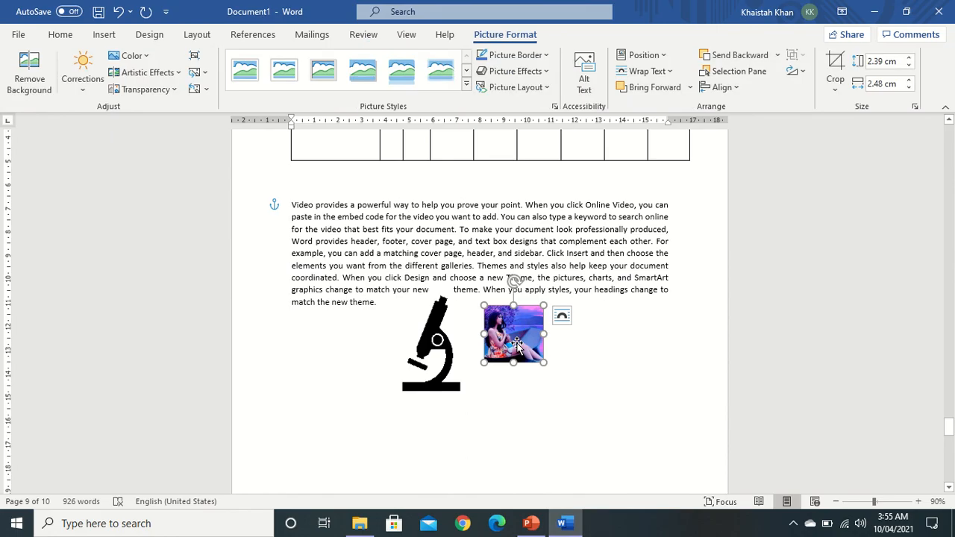
# Step: Try oval, heart and X crop shapes on the cropped photo, settling on the oval
pyautogui.click(833, 91)
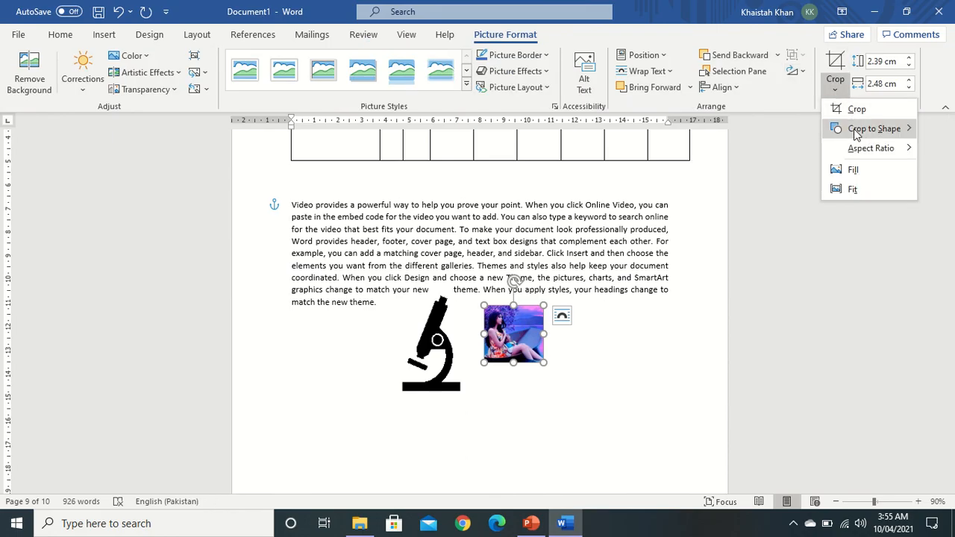
pyautogui.moveTo(855, 132)
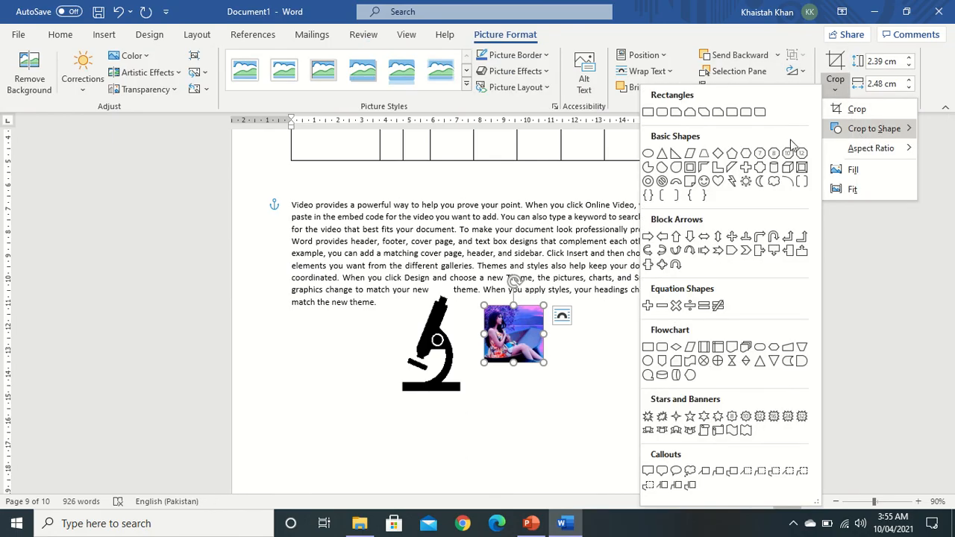
pyautogui.click(647, 154)
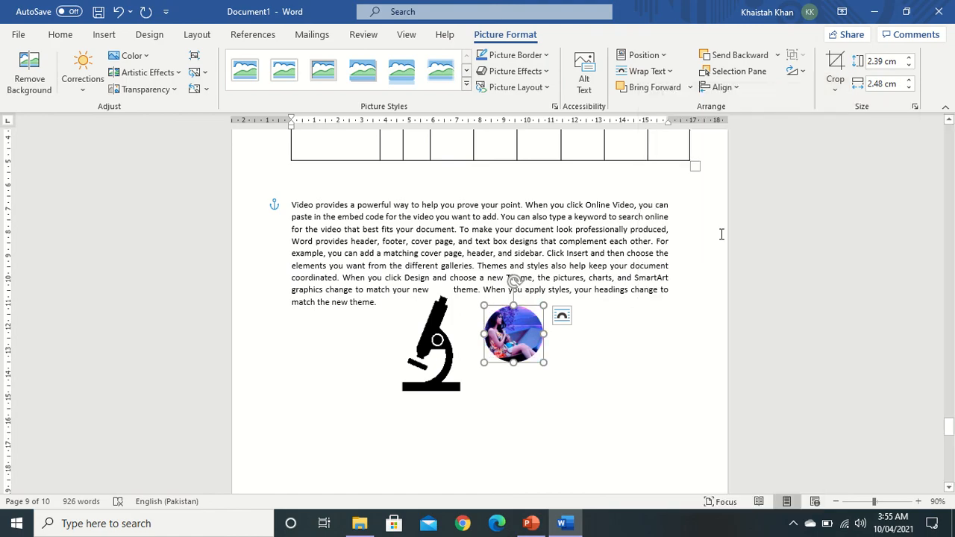
pyautogui.click(842, 88)
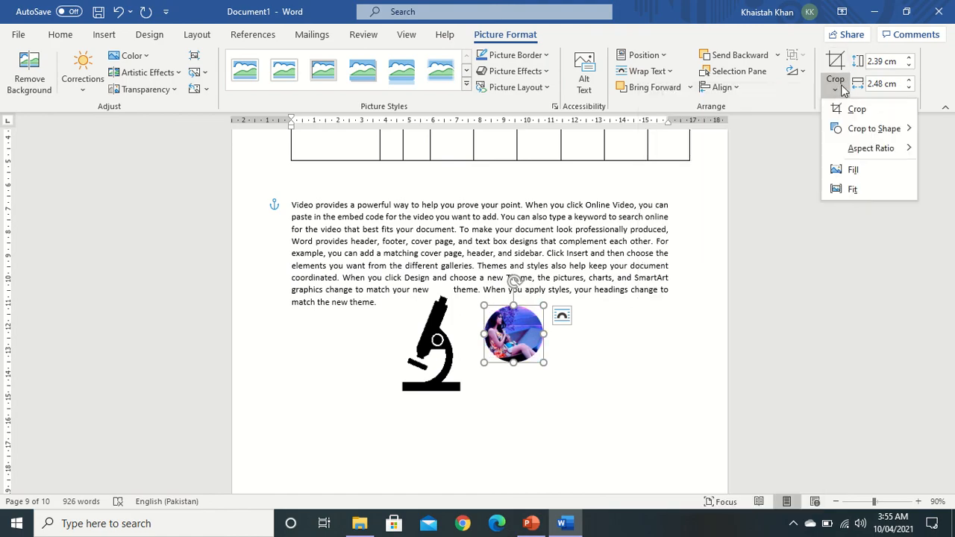
pyautogui.moveTo(880, 128)
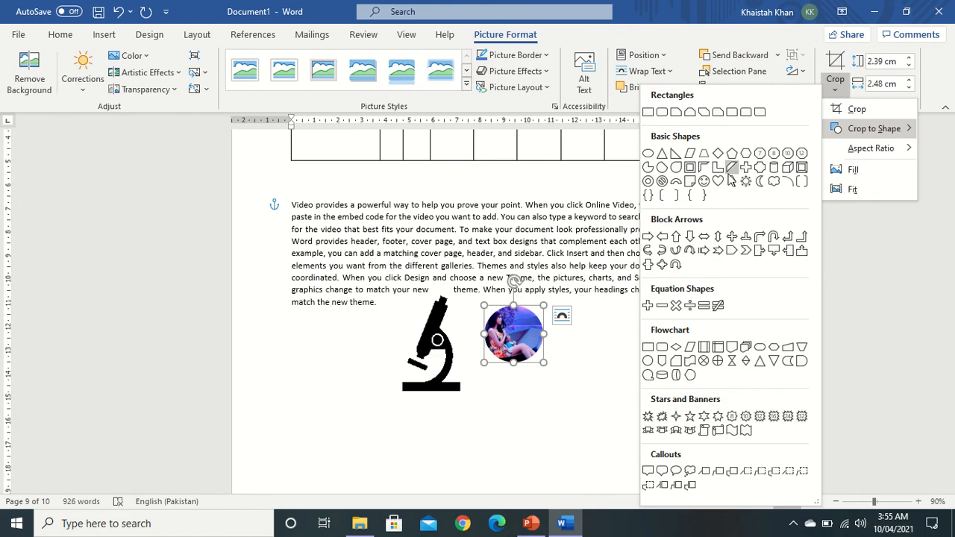
pyautogui.click(717, 183)
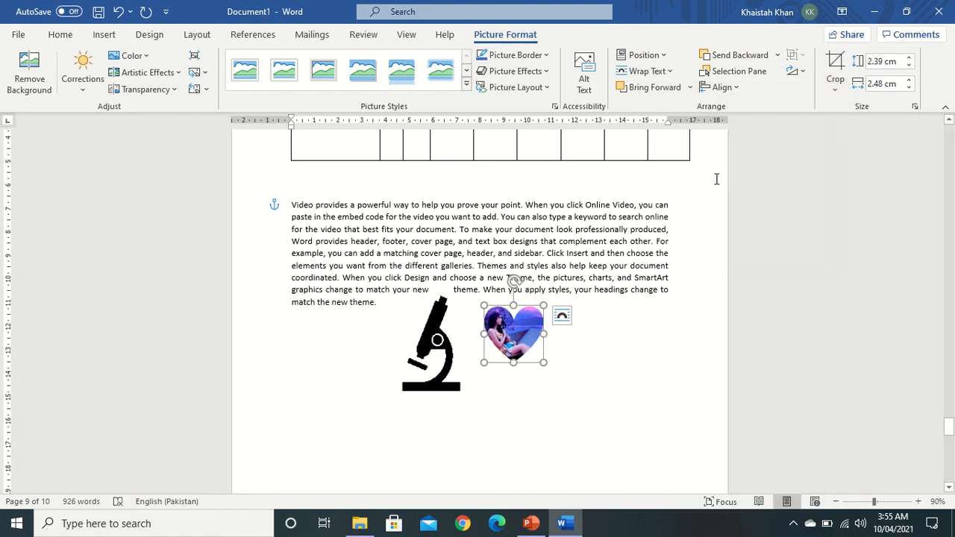
pyautogui.click(829, 92)
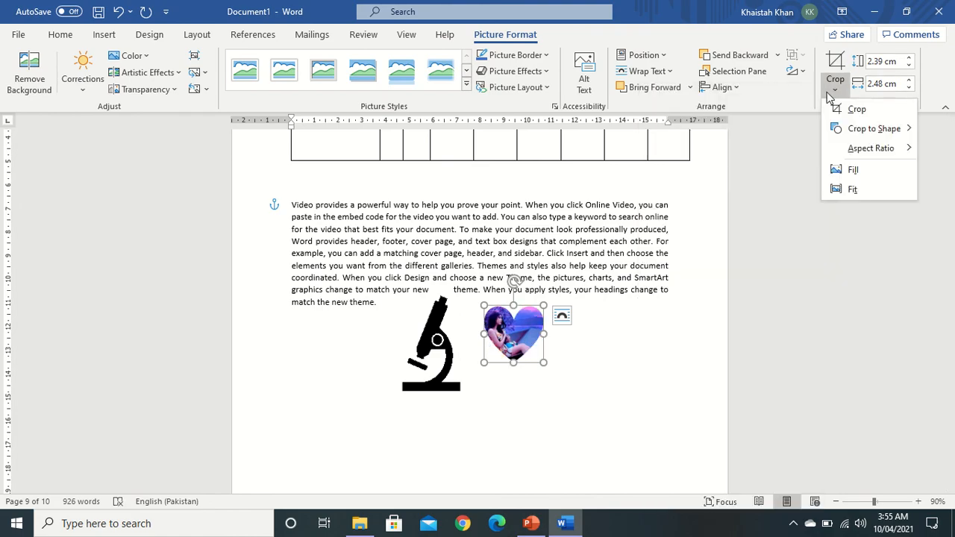
pyautogui.moveTo(838, 127)
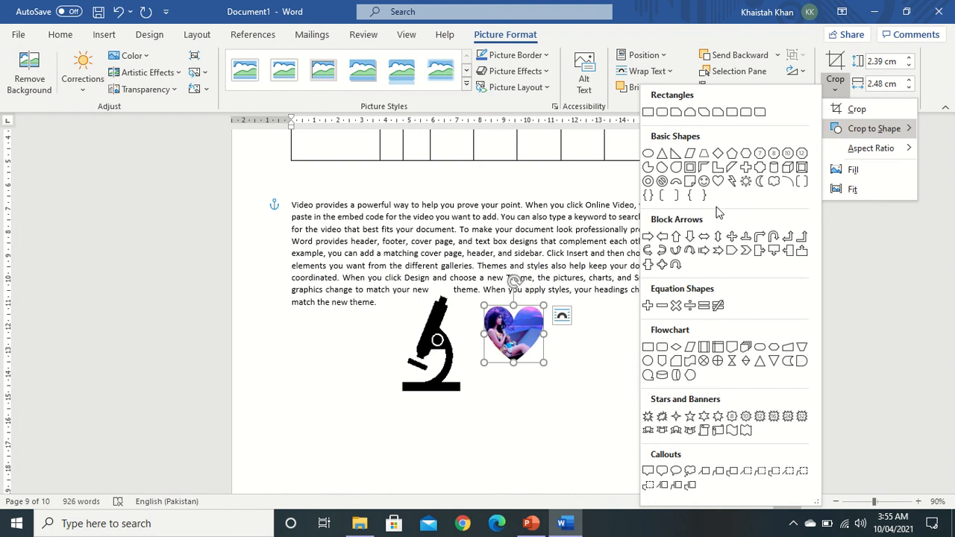
pyautogui.click(675, 307)
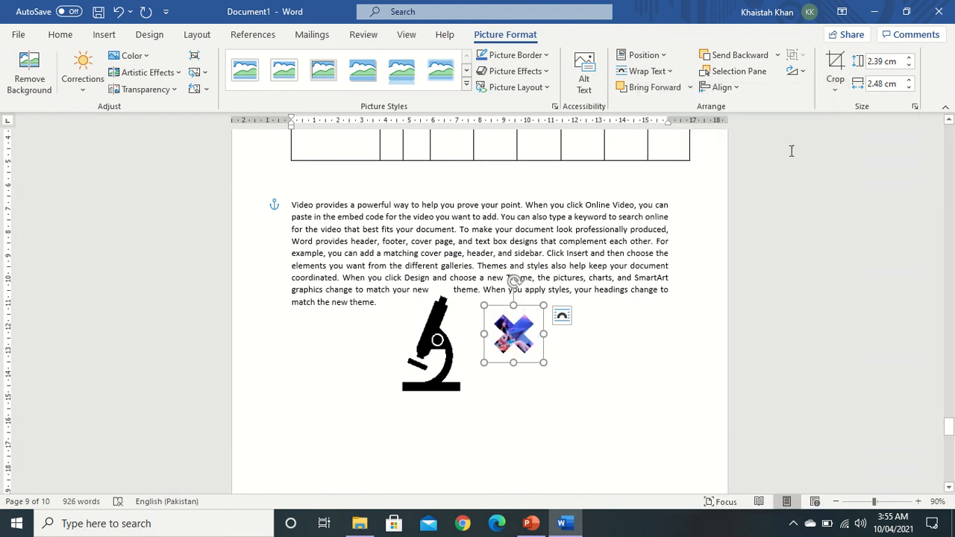
pyautogui.click(835, 91)
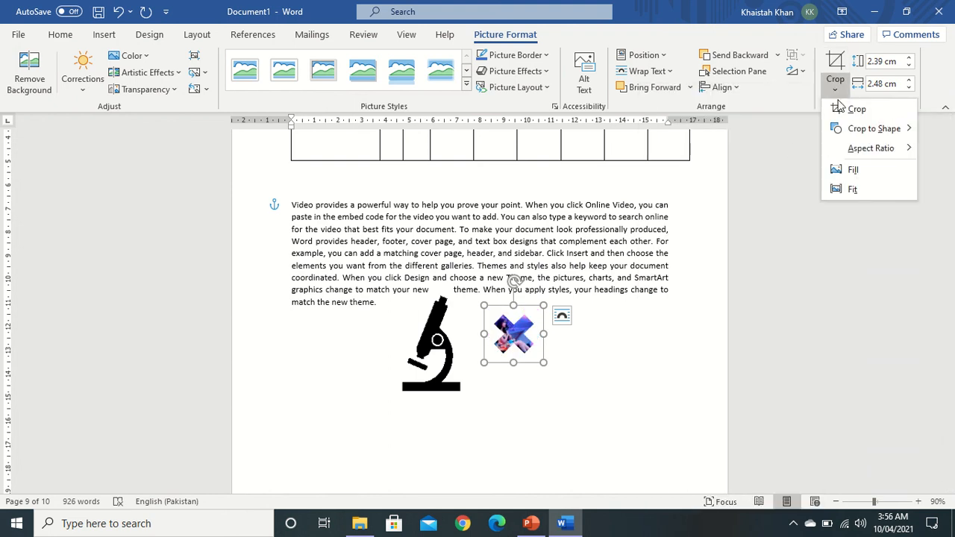
pyautogui.moveTo(841, 129)
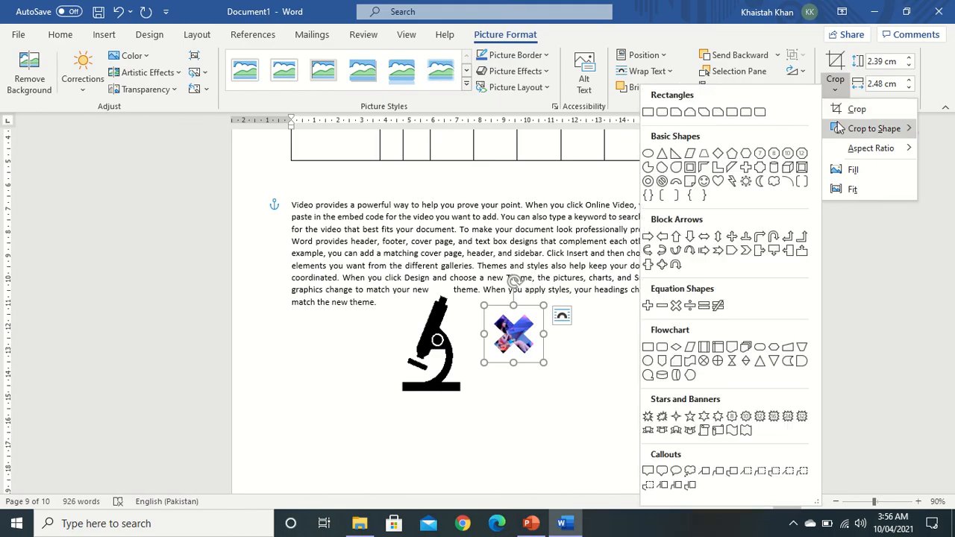
pyautogui.click(647, 153)
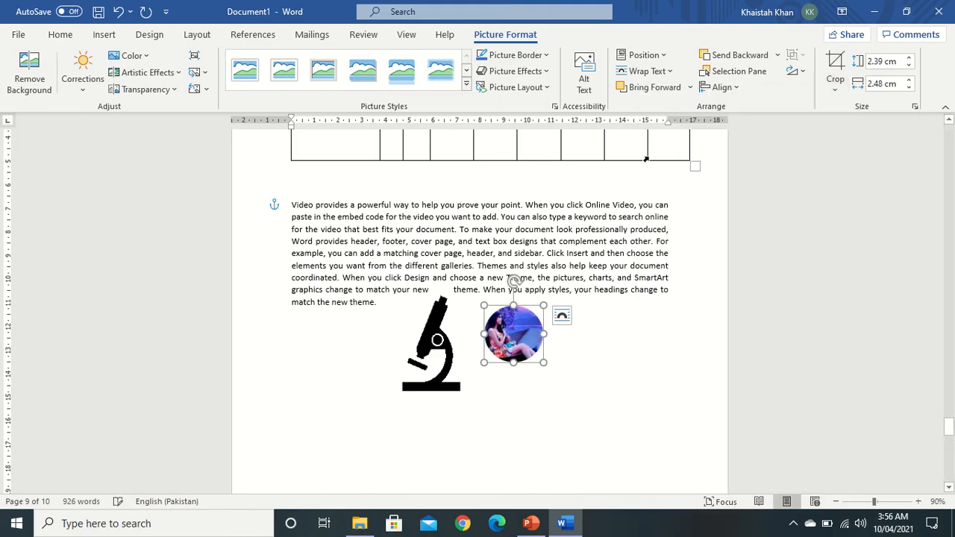
# Step: Flip the round picture horizontally, paste a copy and place it right beside the original
pyautogui.click(801, 79)
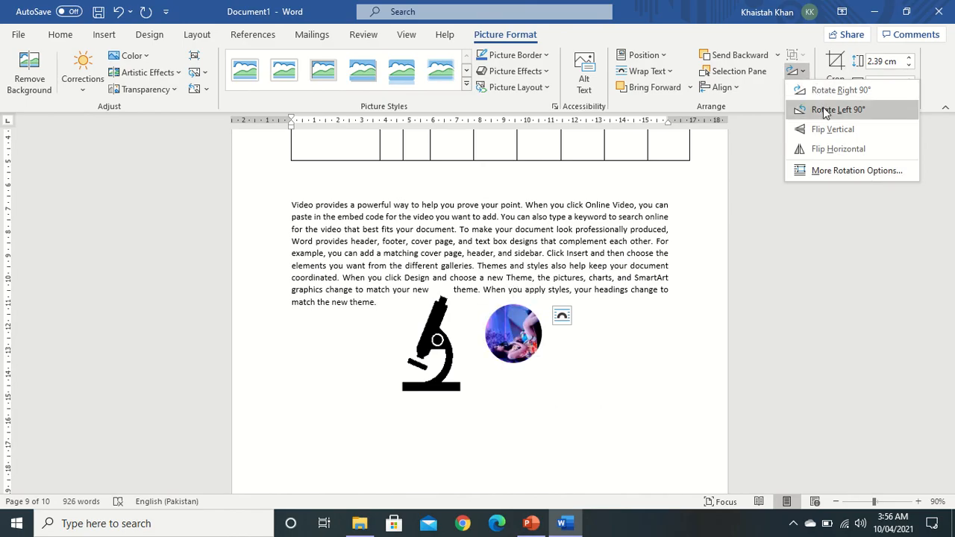
pyautogui.click(825, 152)
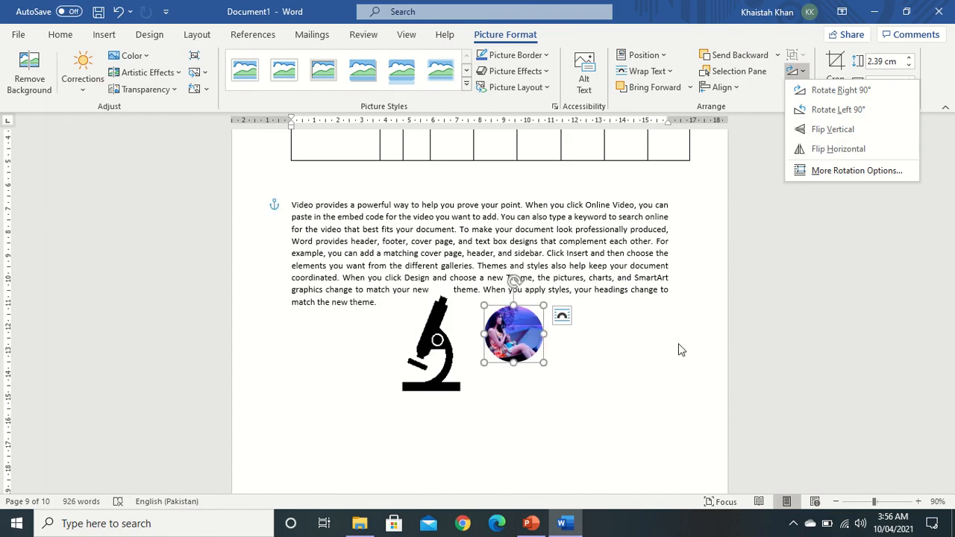
pyautogui.click(518, 340)
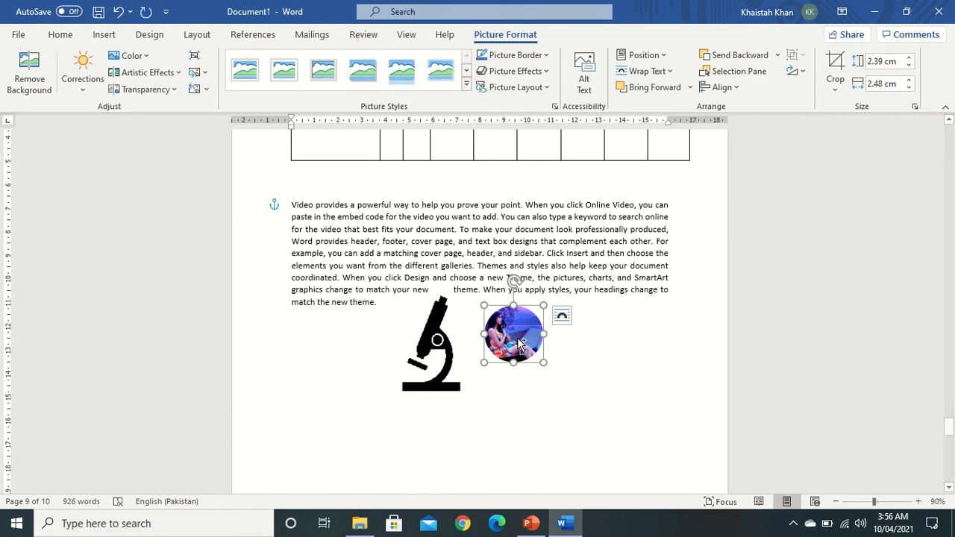
pyautogui.hotkey('ctrl', 'v')
pyautogui.moveTo(518, 339); pyautogui.dragTo(565, 329)
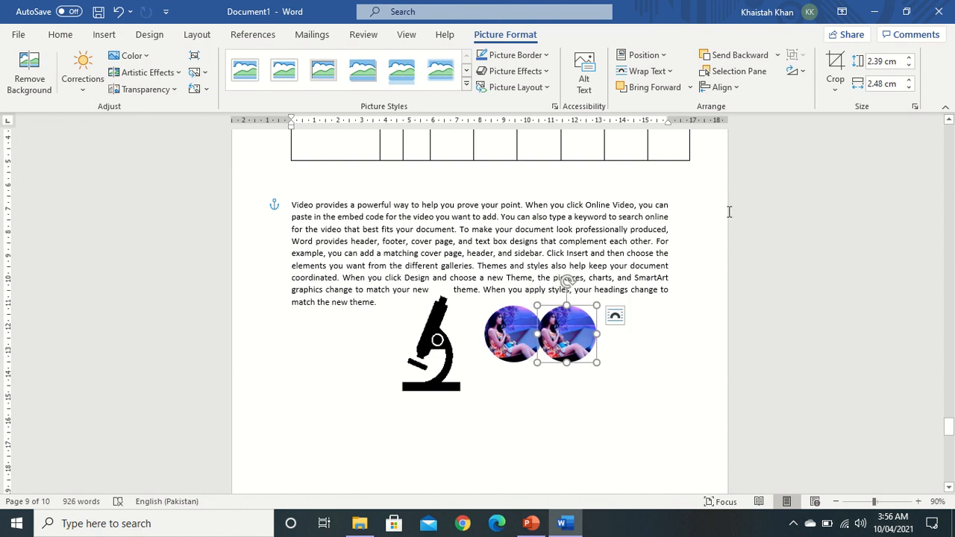
pyautogui.click(802, 74)
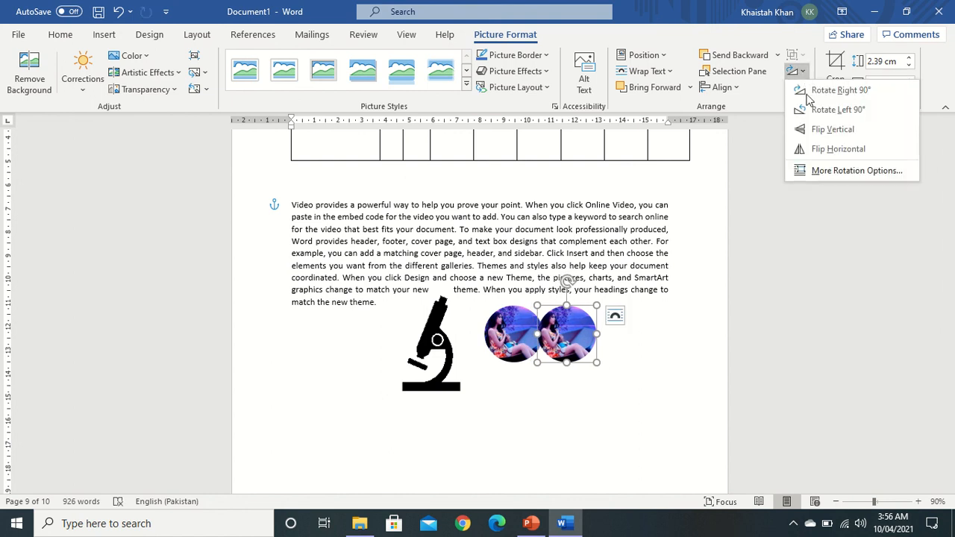
# Step: Flip the copied circle horizontally so the two round photos face each other
pyautogui.click(820, 149)
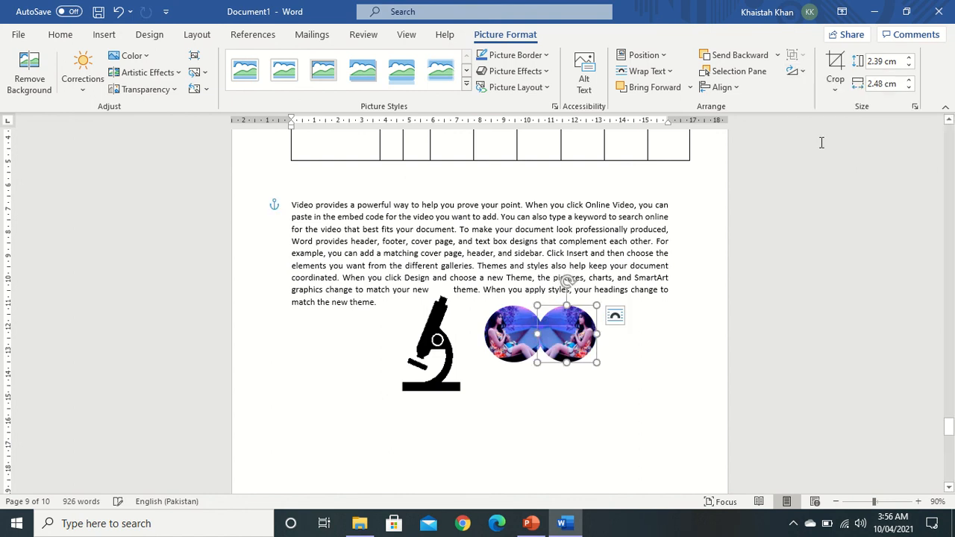
pyautogui.click(624, 378)
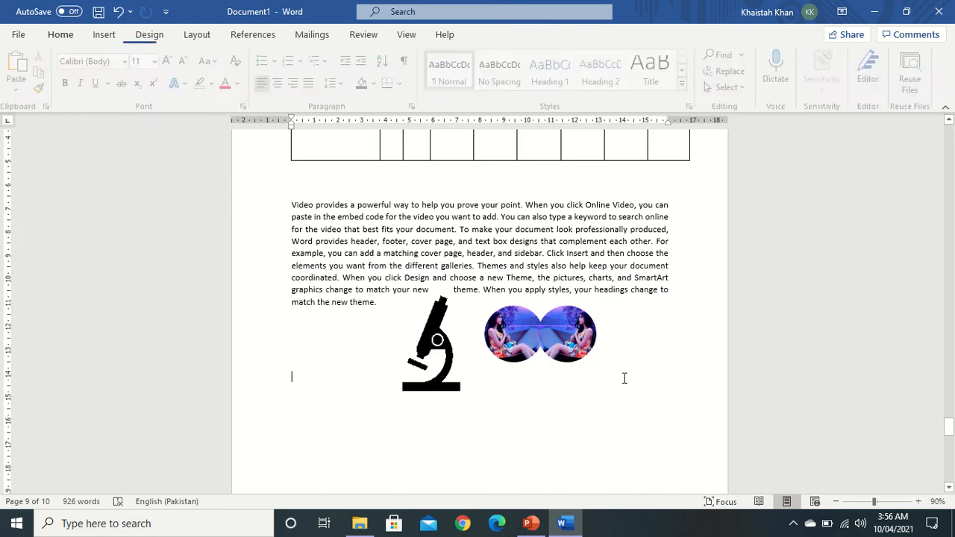
pyautogui.click(566, 350)
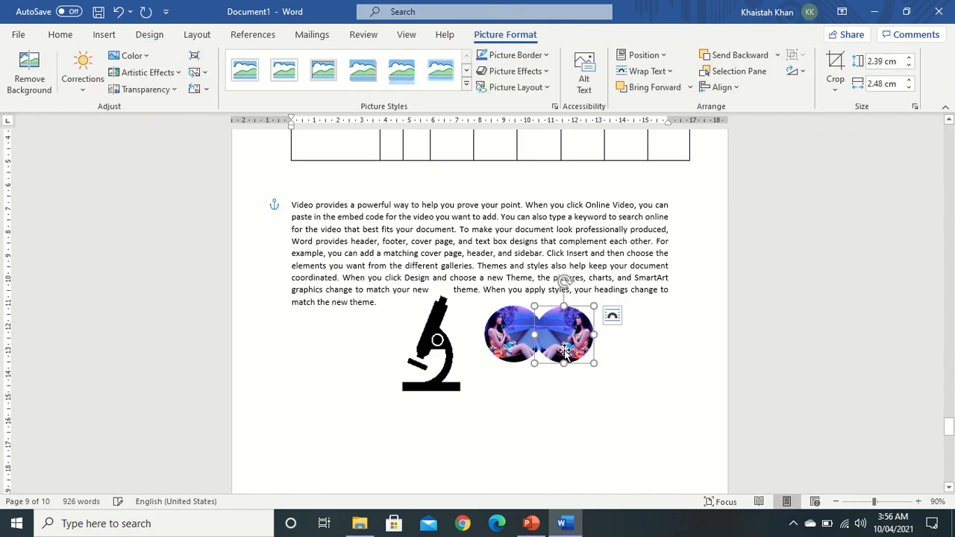
pyautogui.click(566, 380)
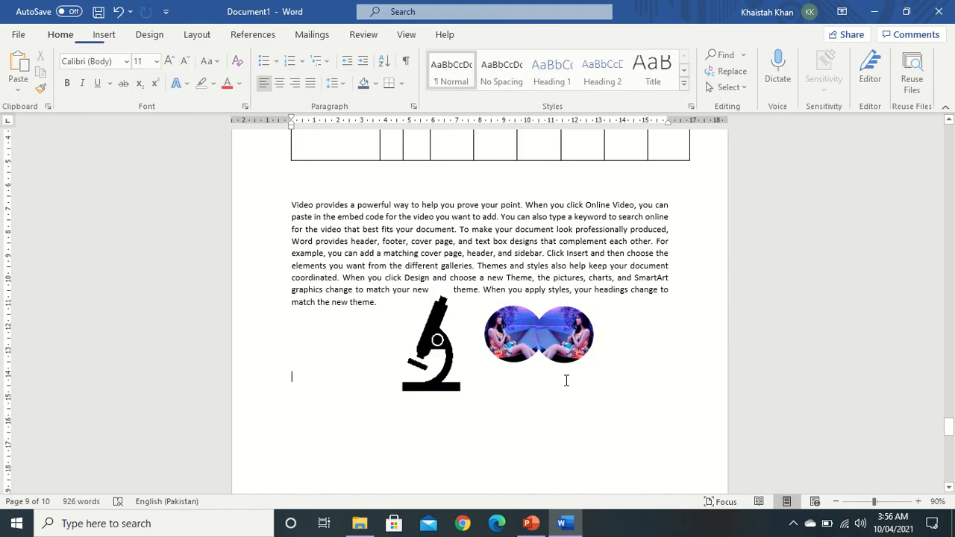
pyautogui.click(588, 341)
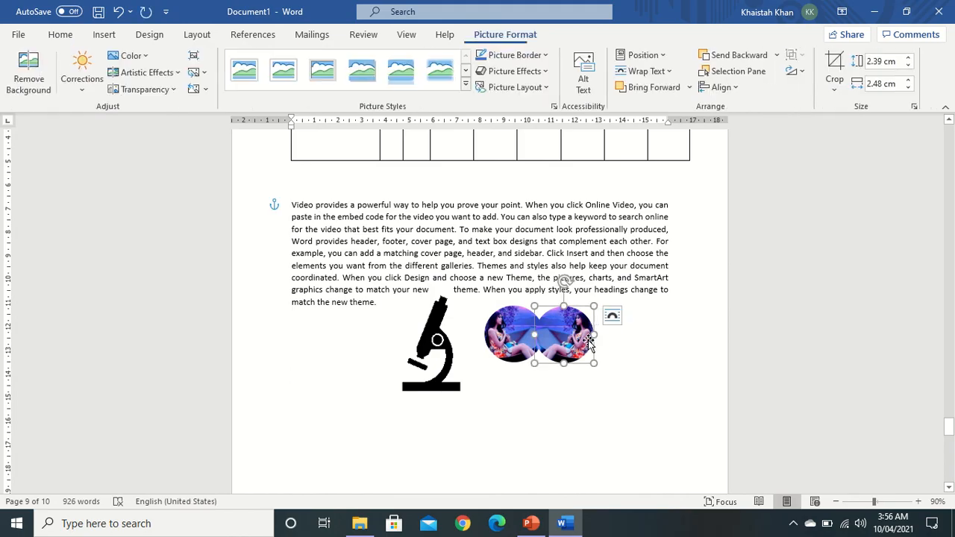
# Step: Select both circular pictures and align them along their top edges
pyautogui.keyDown('shift'); pyautogui.click(519, 354); pyautogui.keyUp('shift')
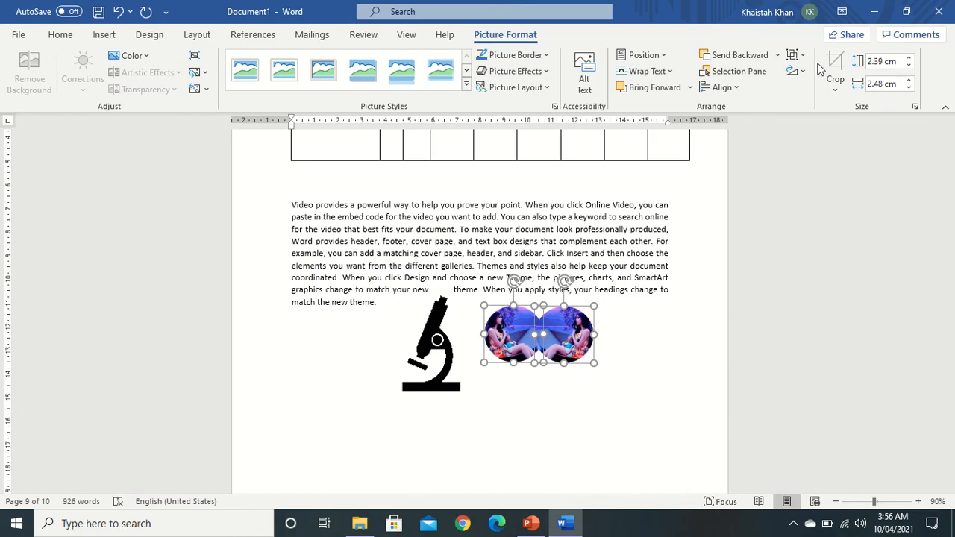
pyautogui.click(723, 87)
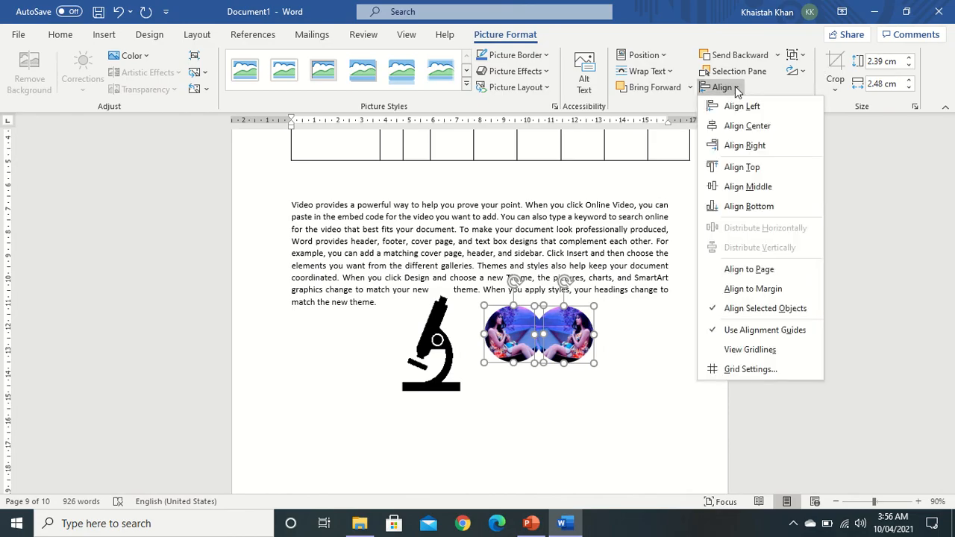
pyautogui.click(742, 173)
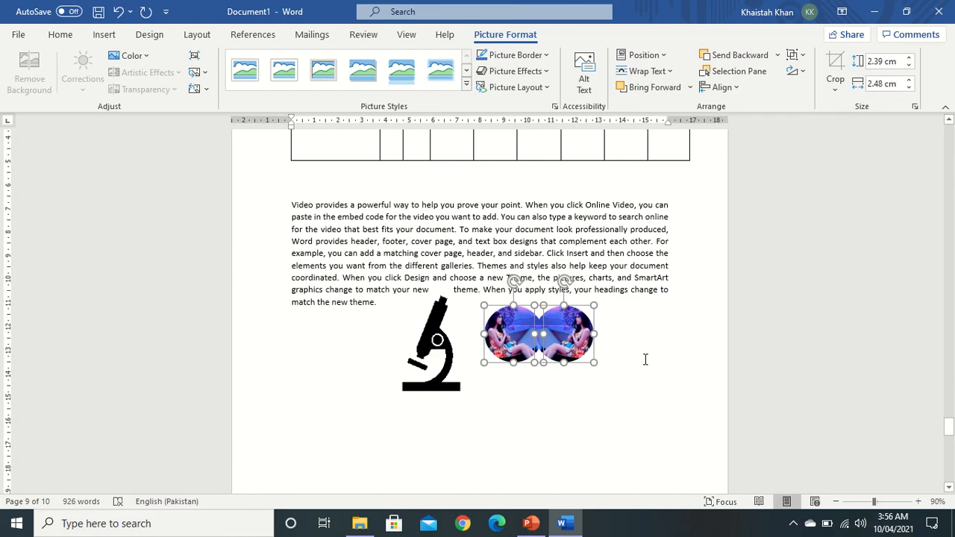
pyautogui.click(593, 379)
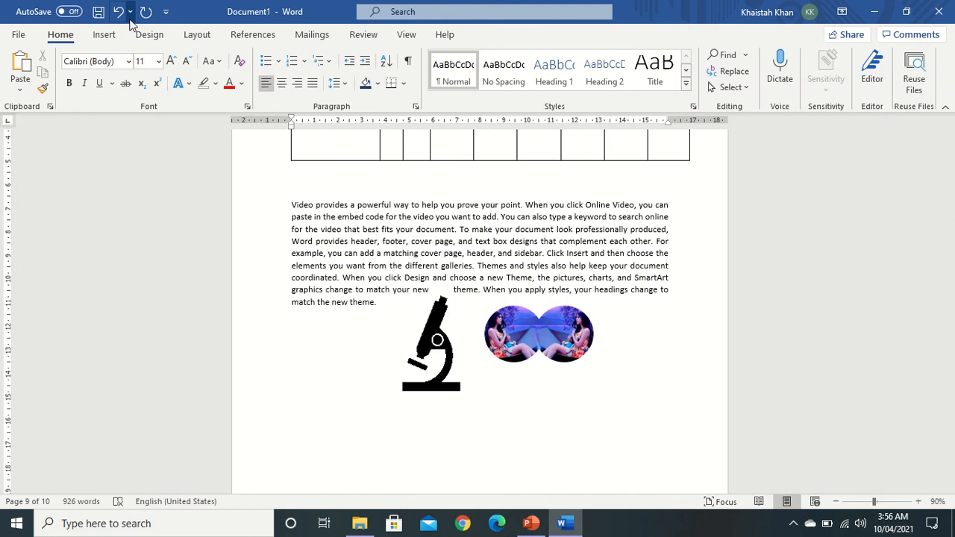
pyautogui.click(105, 35)
# Step: Give the left circular picture the Reflected Bevel, White style and drag it left below the paragraph
pyautogui.click(149, 84)
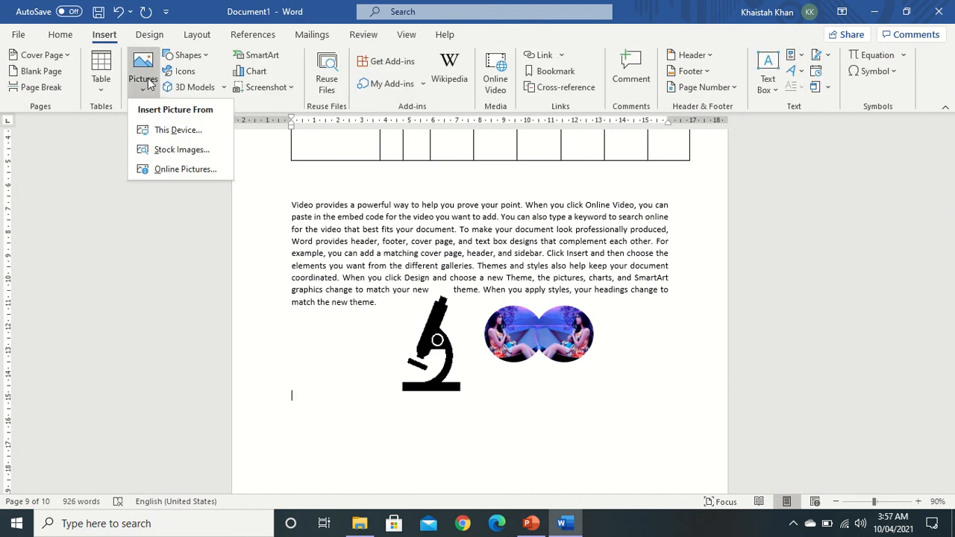
pyautogui.click(468, 295)
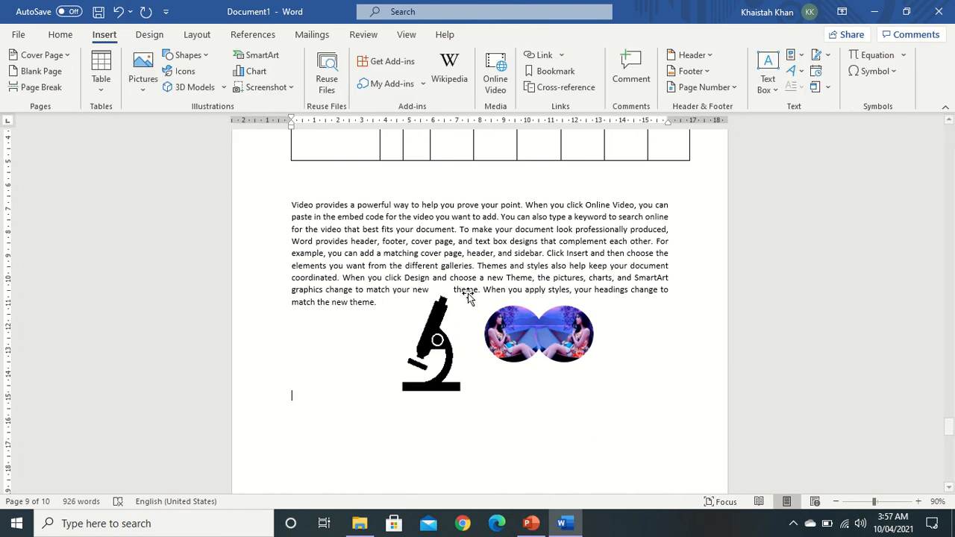
pyautogui.click(526, 337)
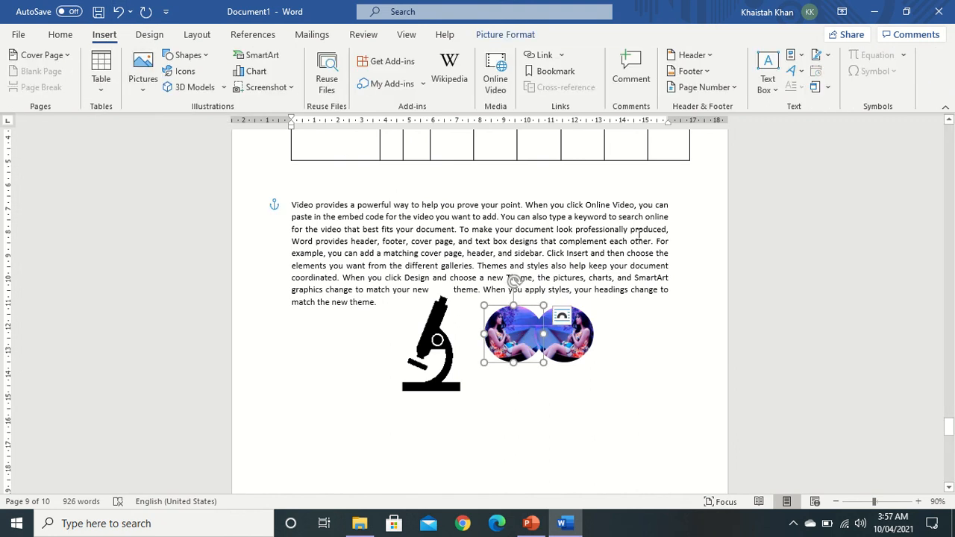
pyautogui.click(513, 37)
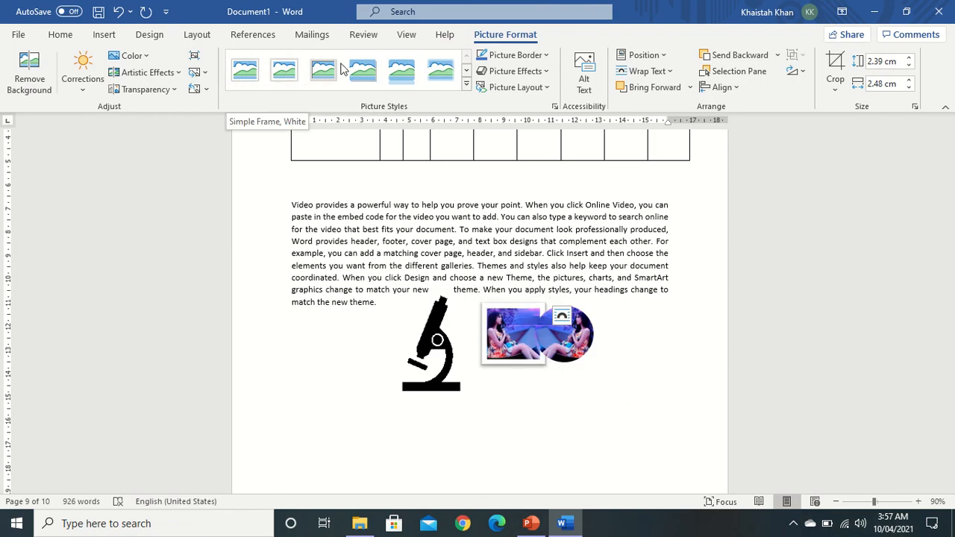
pyautogui.click(465, 85)
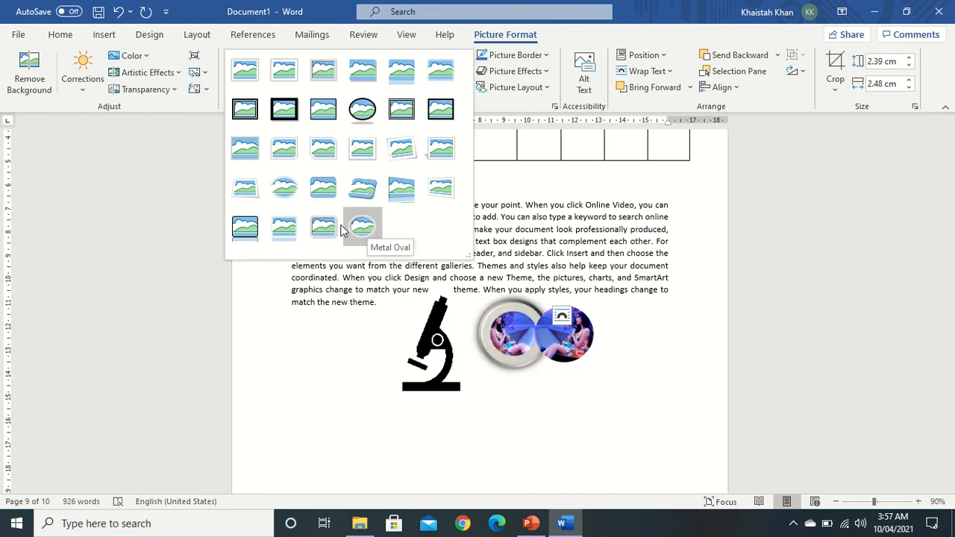
pyautogui.click(276, 231)
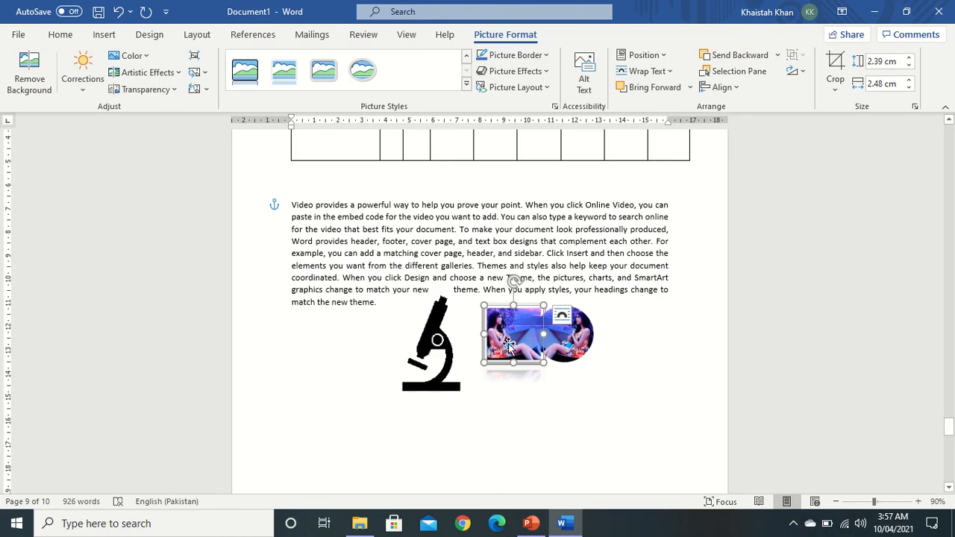
pyautogui.moveTo(509, 344); pyautogui.dragTo(475, 387)
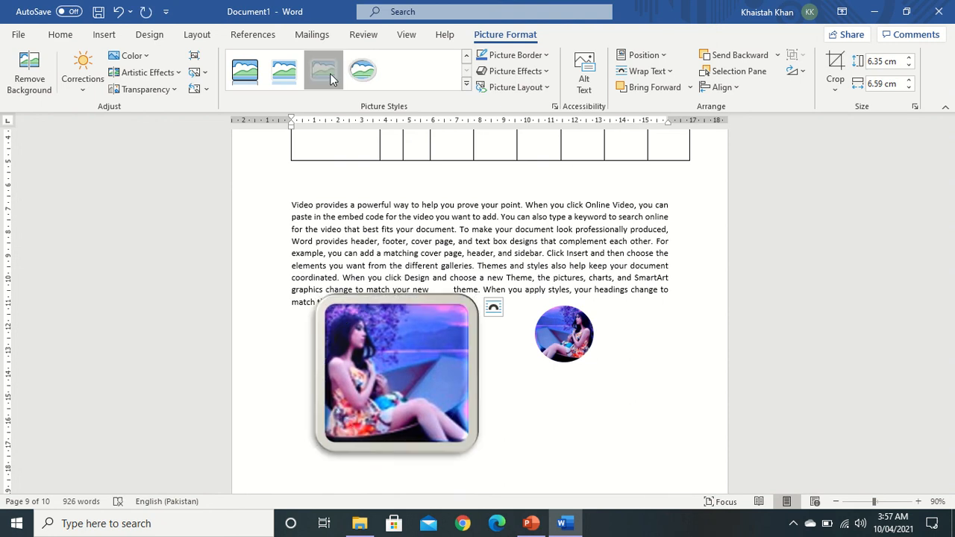
# Step: Apply a dark-framed picture style and try a green recolor on the photo
pyautogui.click(251, 71)
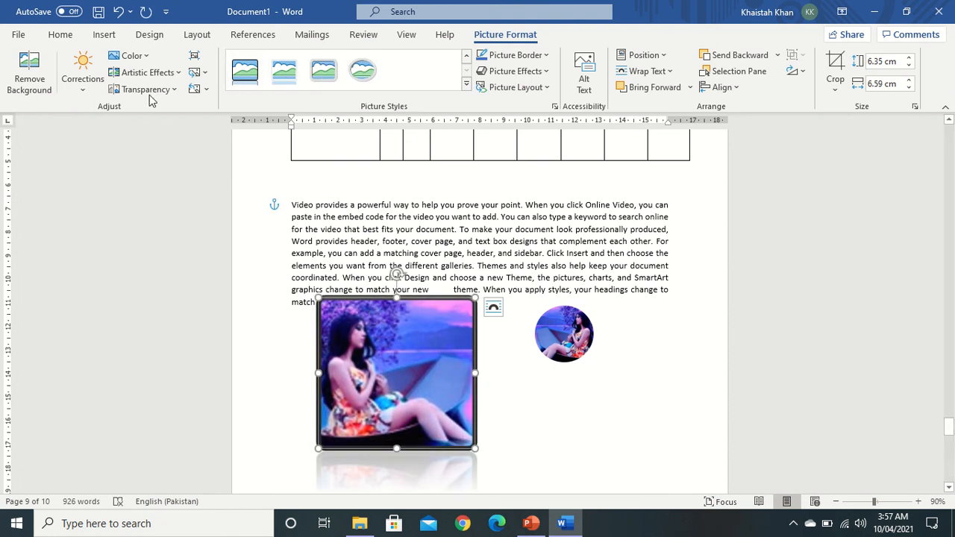
pyautogui.click(131, 56)
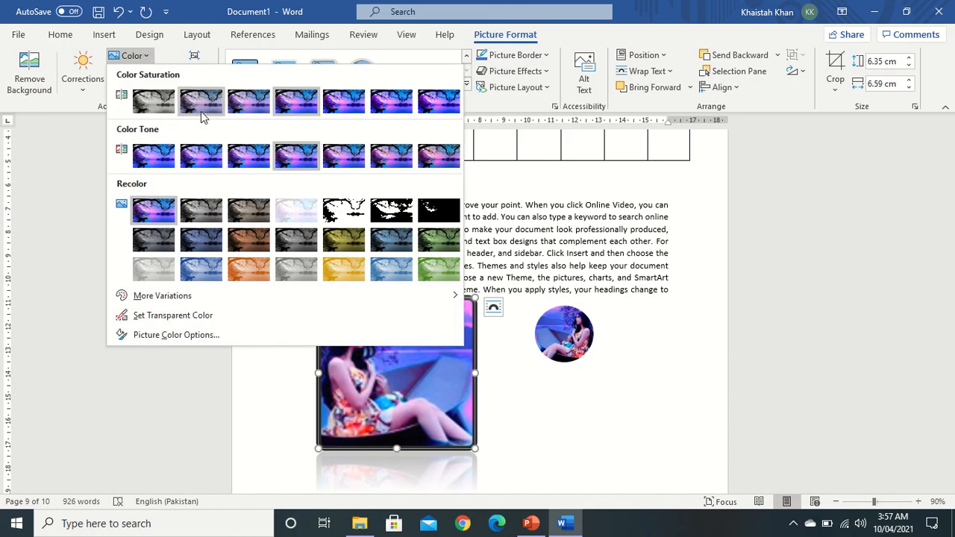
pyautogui.click(436, 268)
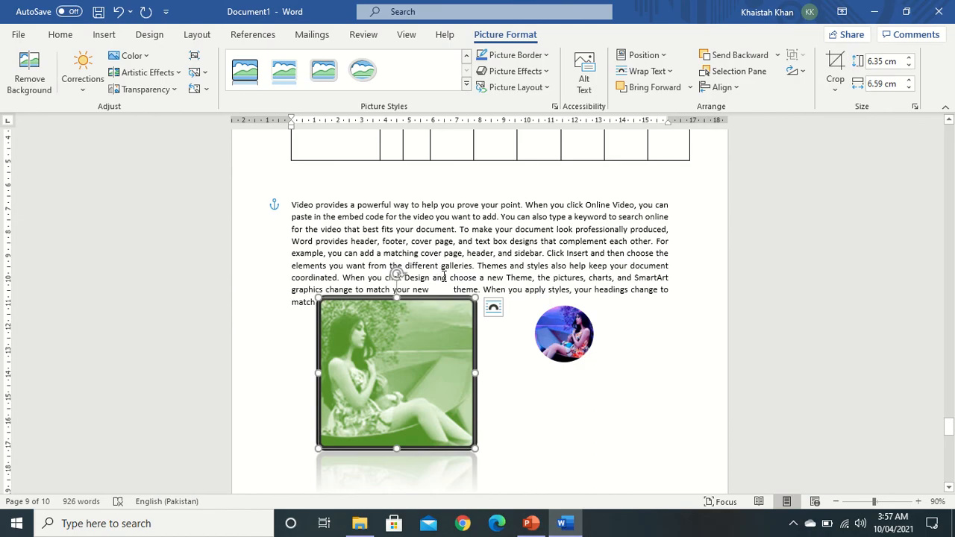
pyautogui.click(444, 277)
pyautogui.click(416, 339)
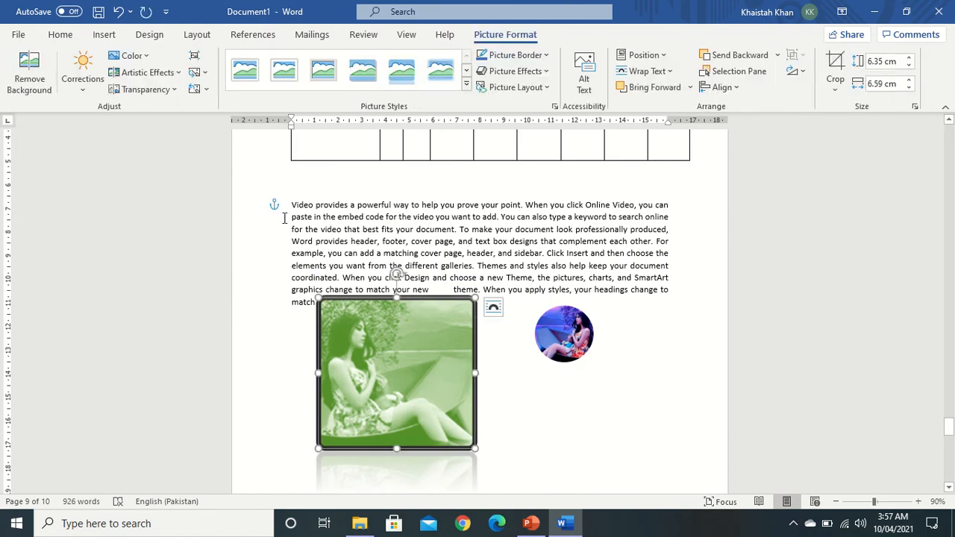
# Step: Recolor the photo orange, leaving compression and artistic effects unchanged
pyautogui.click(194, 57)
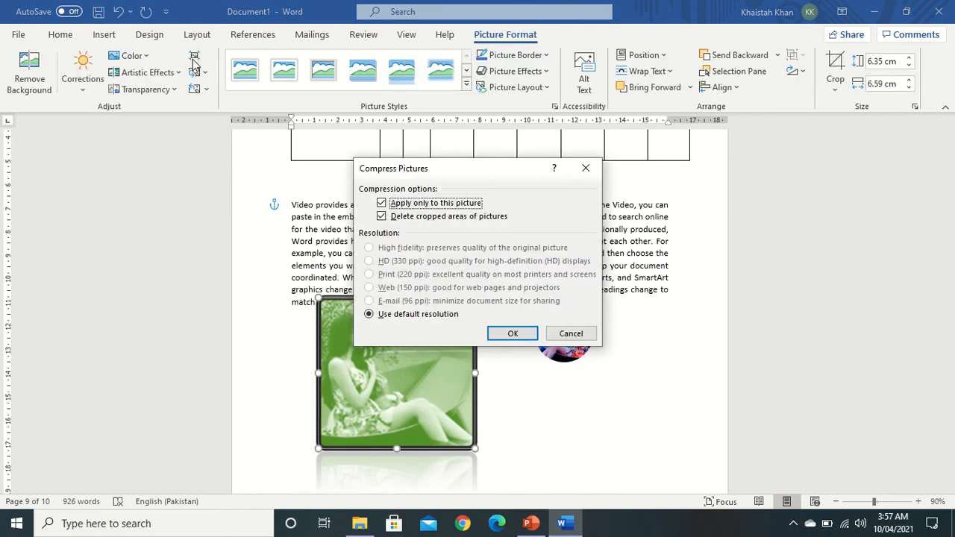
pyautogui.click(585, 168)
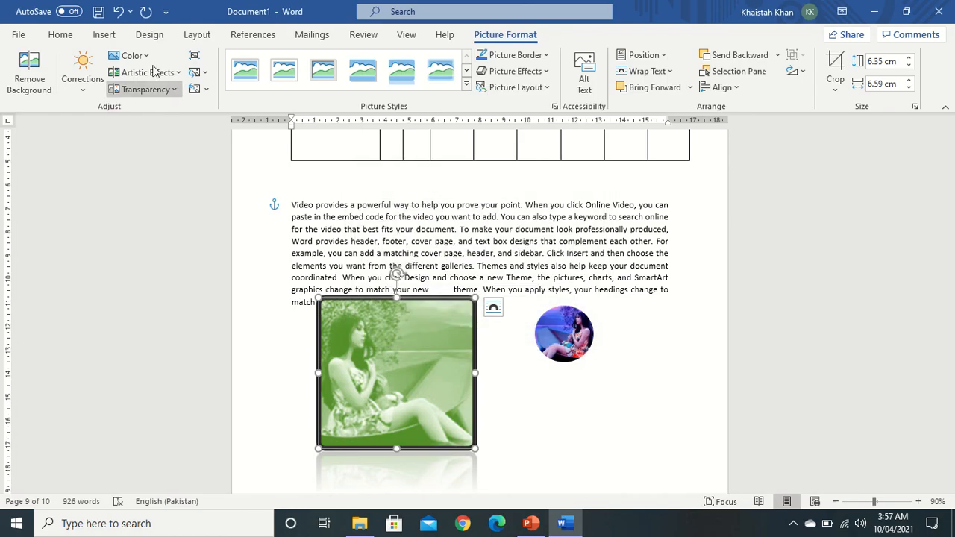
pyautogui.click(133, 56)
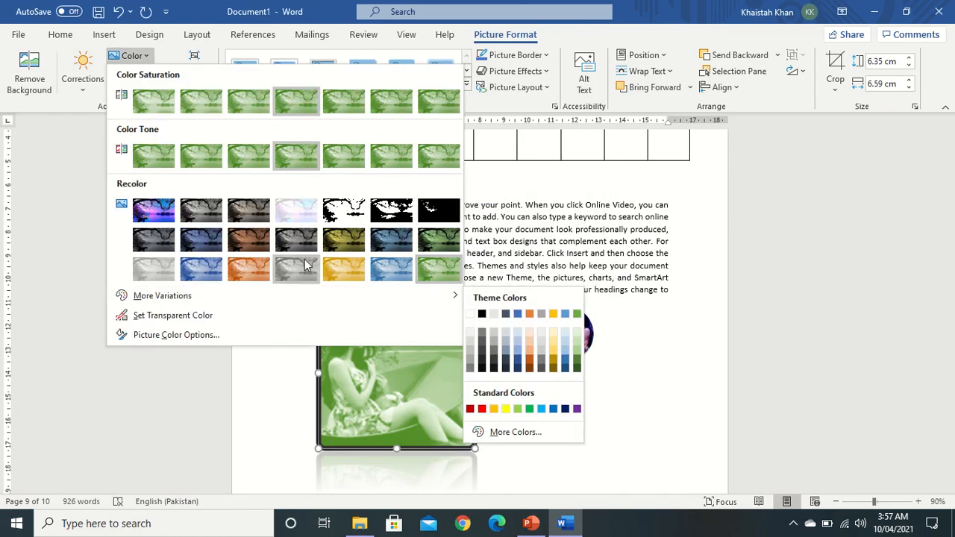
pyautogui.click(239, 270)
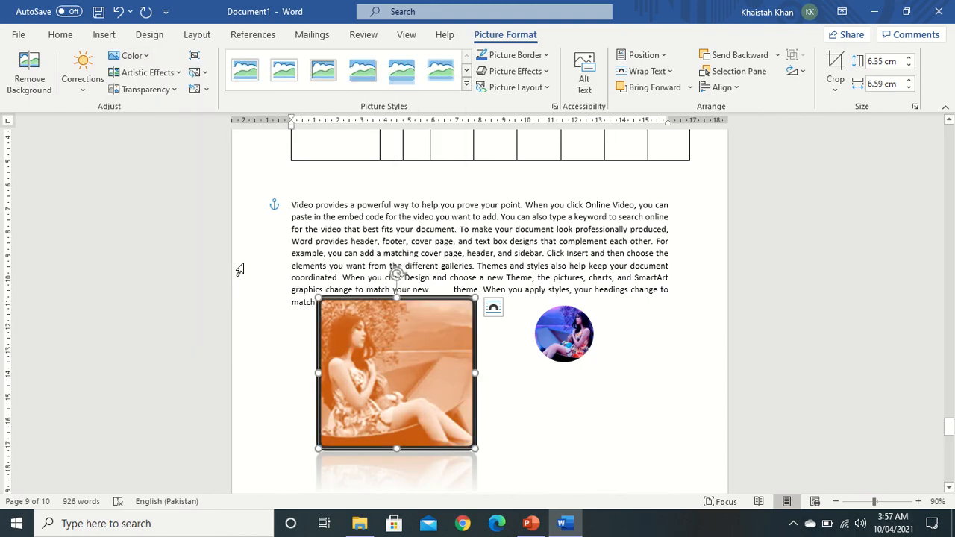
pyautogui.click(174, 73)
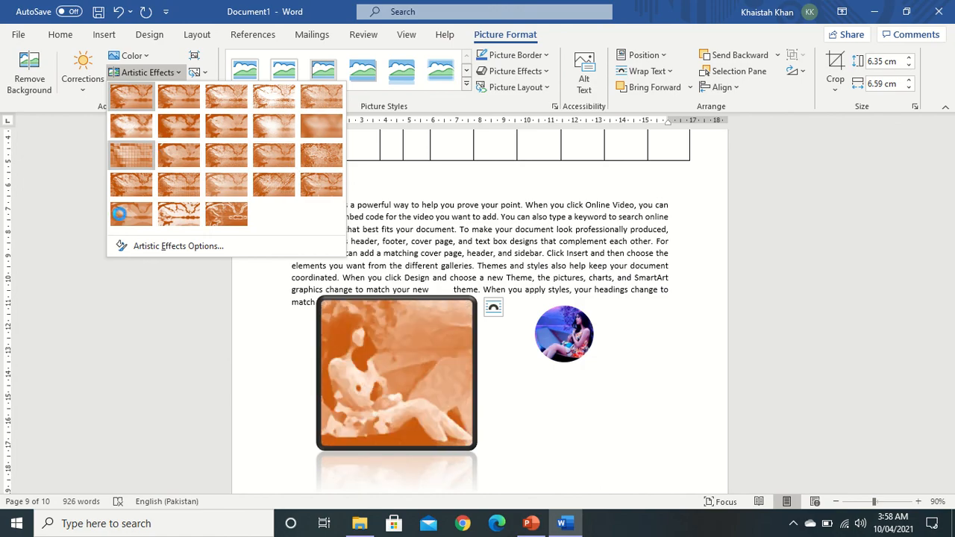
pyautogui.click(179, 309)
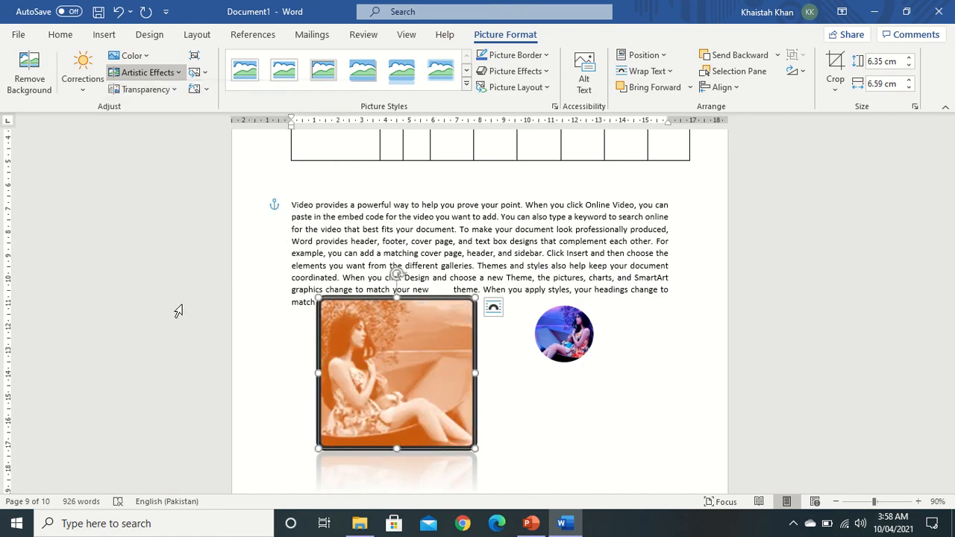
# Step: Brighten the orange photo with a Brightness/Contrast correction, leaving transparency and reset untouched
pyautogui.click(158, 91)
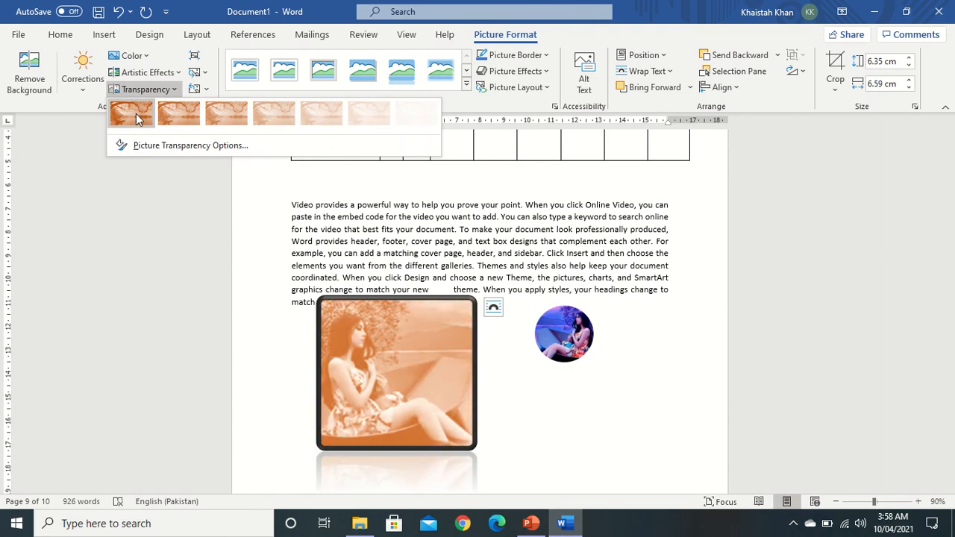
pyautogui.click(78, 91)
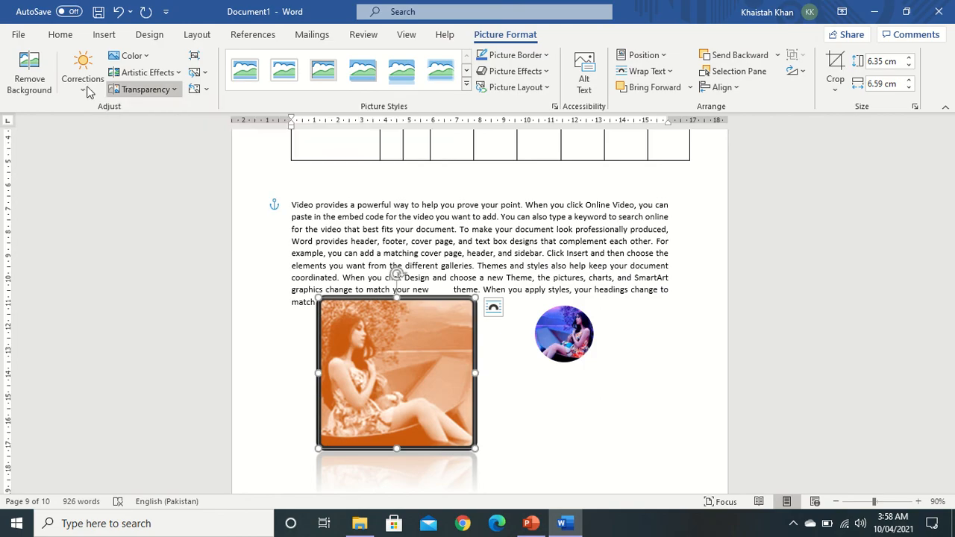
pyautogui.click(82, 81)
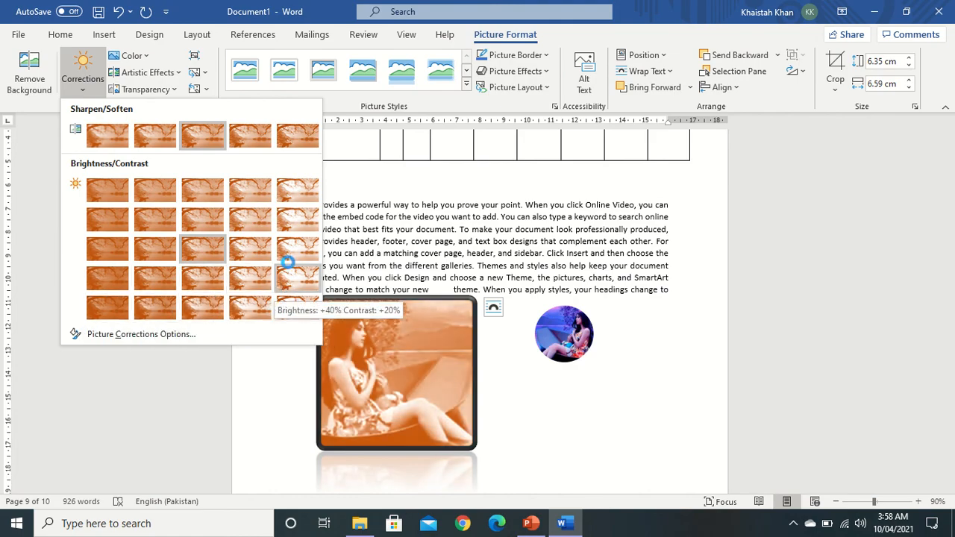
pyautogui.click(310, 195)
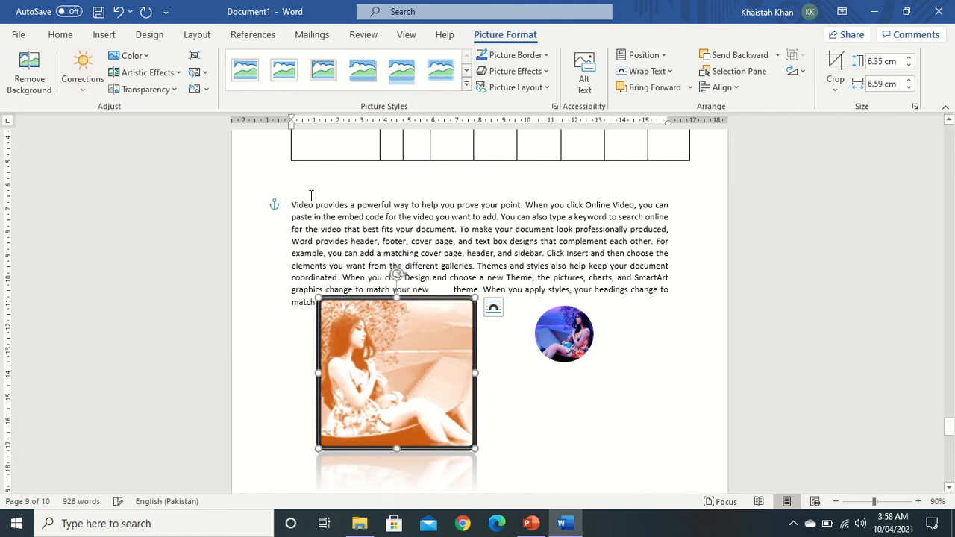
pyautogui.click(206, 91)
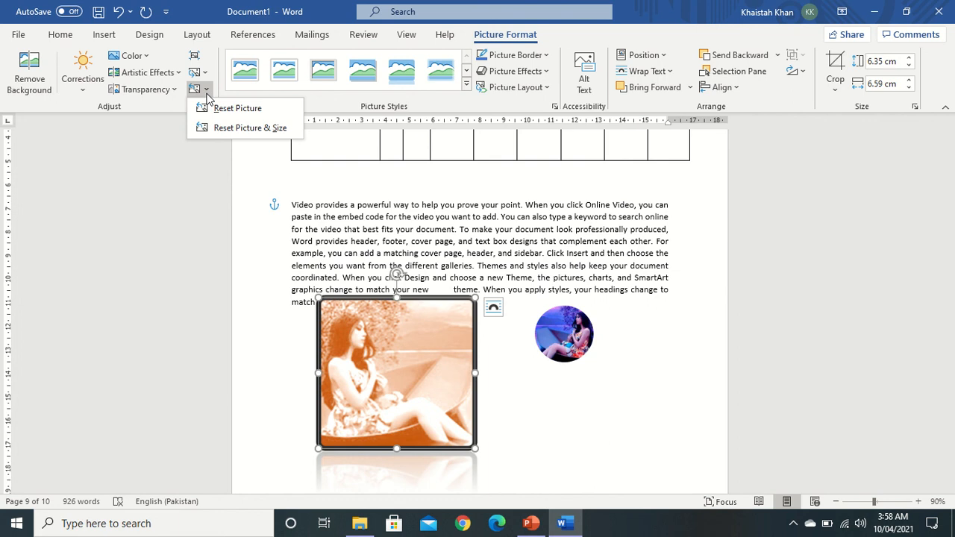
pyautogui.click(388, 229)
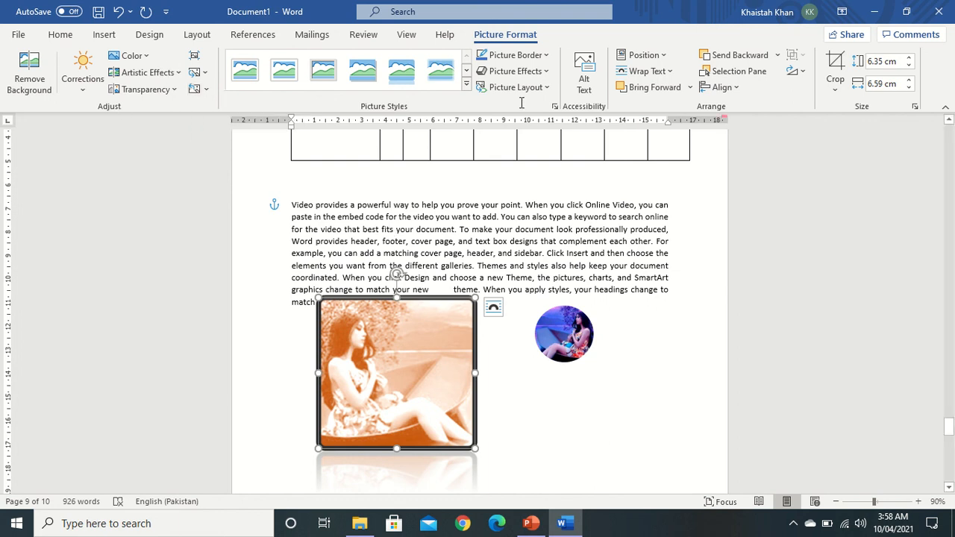
# Step: Give the photo a green outline and a perspective shadow beneath it
pyautogui.click(534, 58)
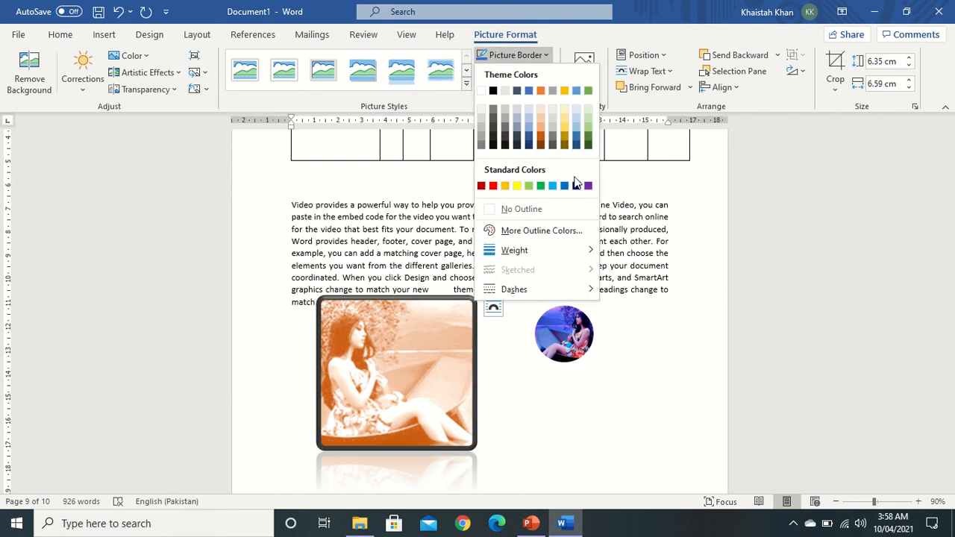
pyautogui.click(541, 188)
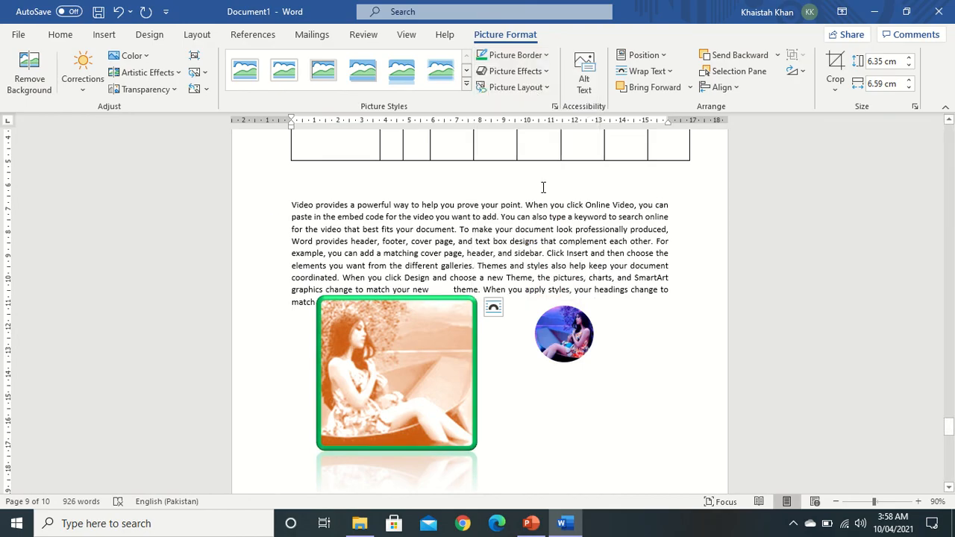
pyautogui.click(546, 71)
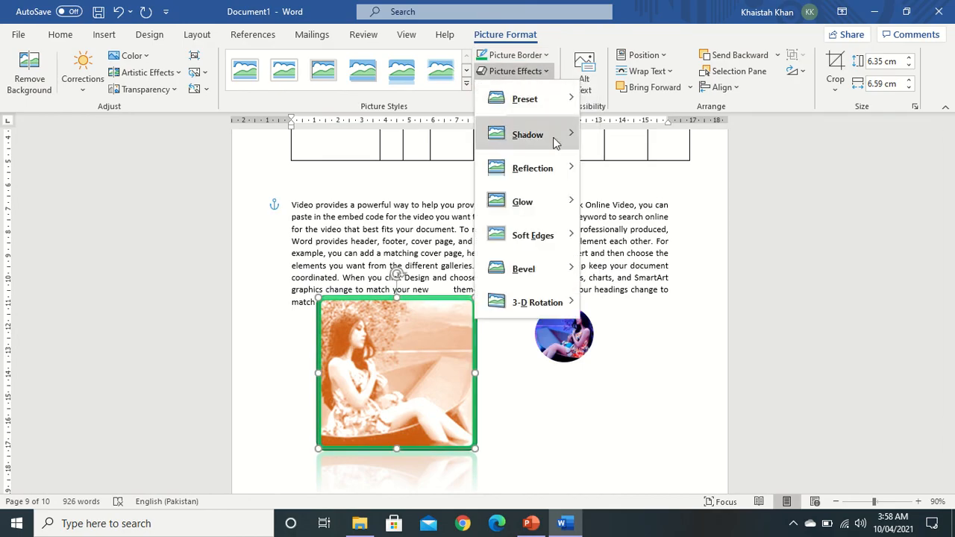
pyautogui.moveTo(561, 140)
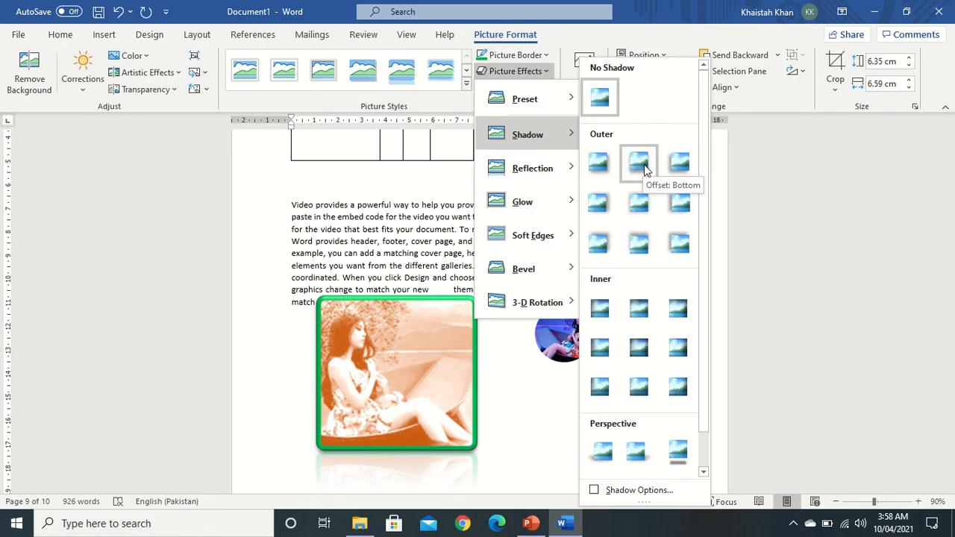
pyautogui.moveTo(708, 255); pyautogui.dragTo(707, 309)
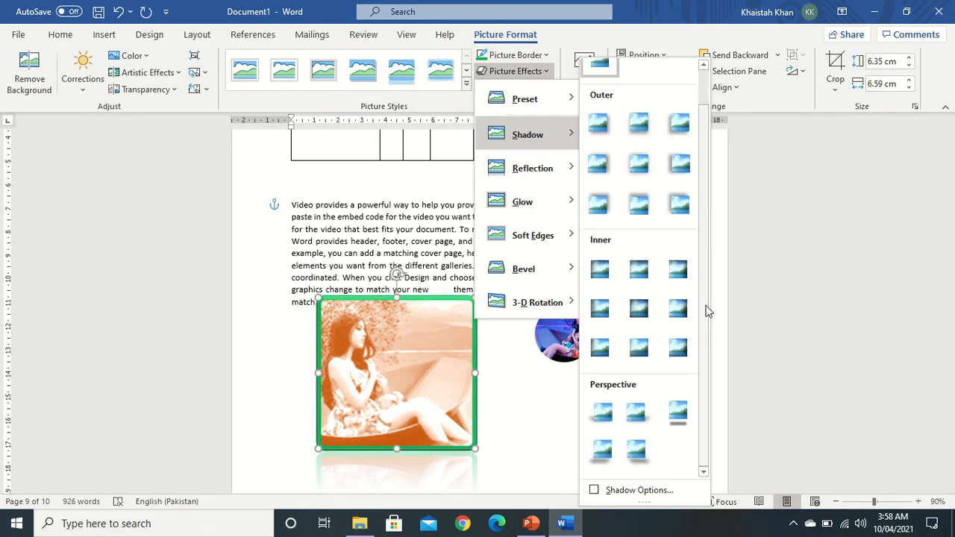
pyautogui.click(640, 449)
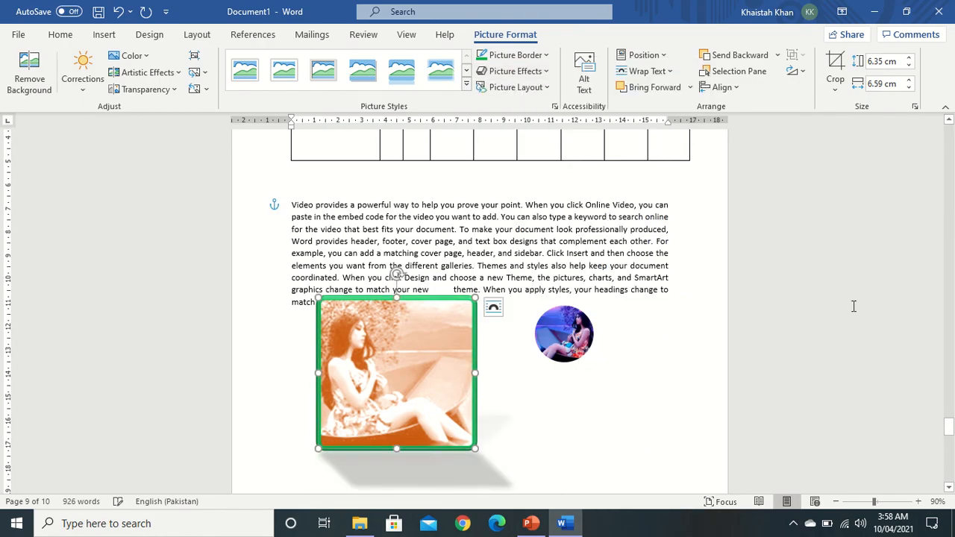
pyautogui.click(730, 314)
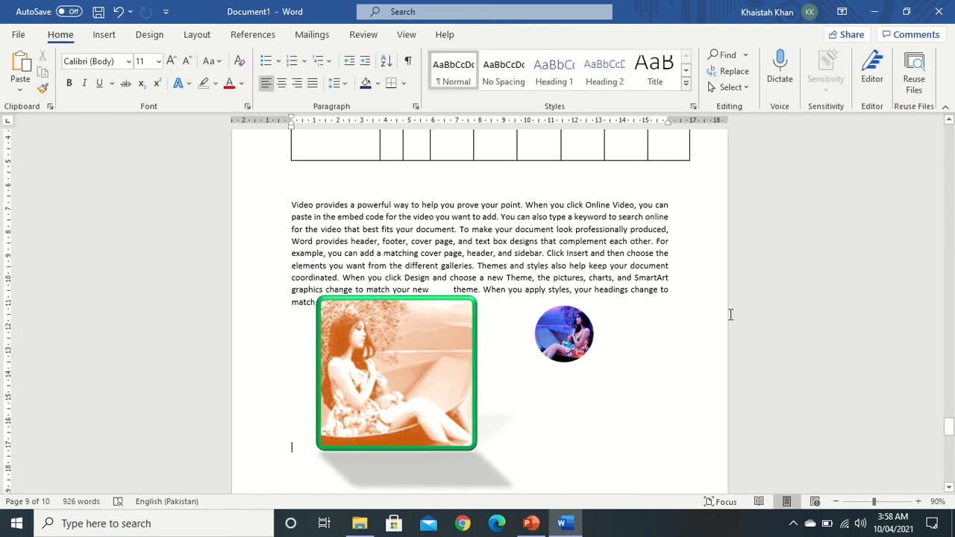
# Step: Add a blank line, then apply the 3-D Preset 12 effect to the orange photo
pyautogui.press('Return')
pyautogui.press('Return')
pyautogui.press('Return')
pyautogui.press('Return')
pyautogui.press('Return')
pyautogui.press('Return')
pyautogui.press('Return')
pyautogui.press('Return')
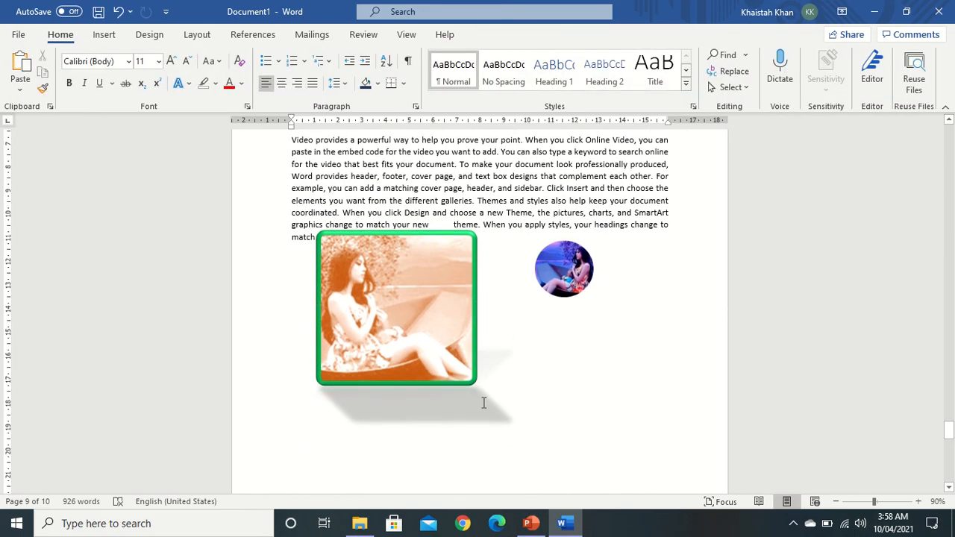
pyautogui.click(432, 328)
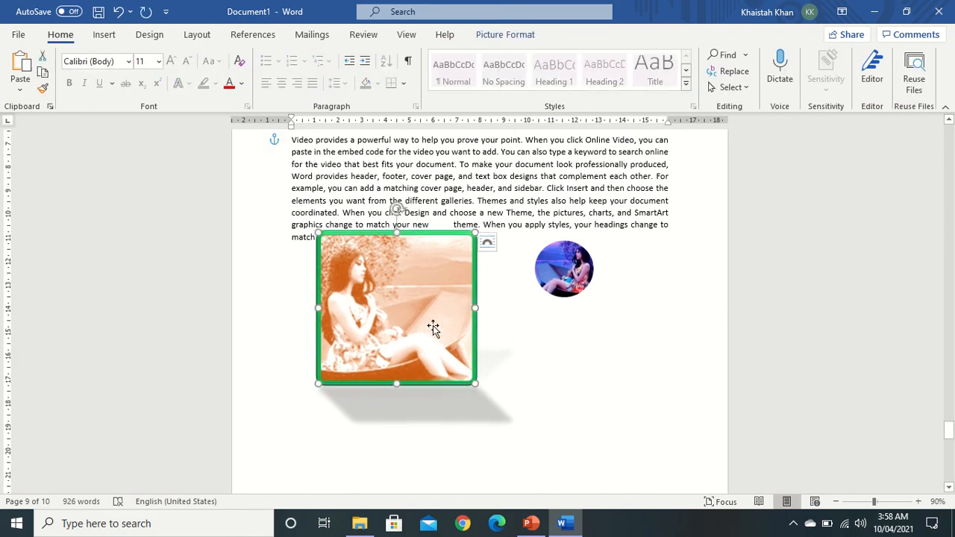
pyautogui.click(517, 37)
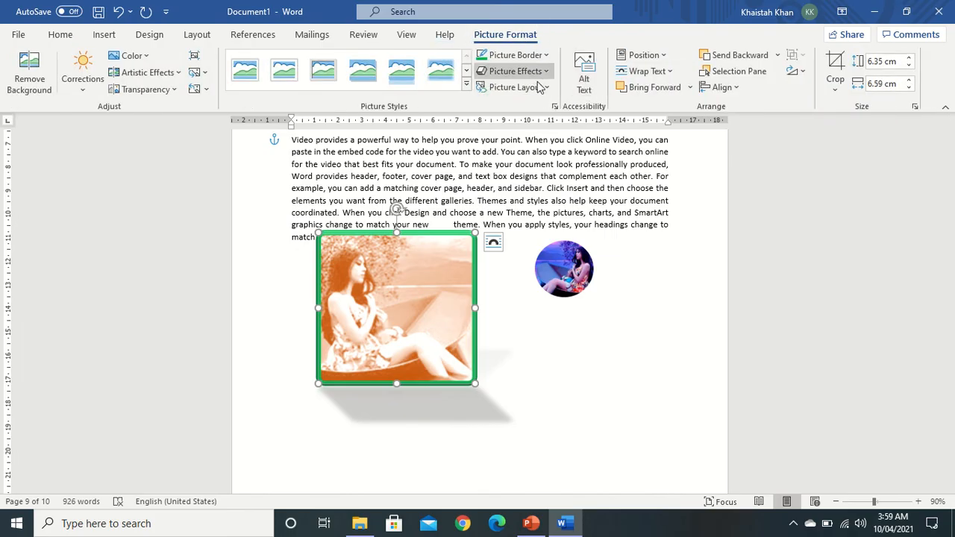
pyautogui.click(531, 71)
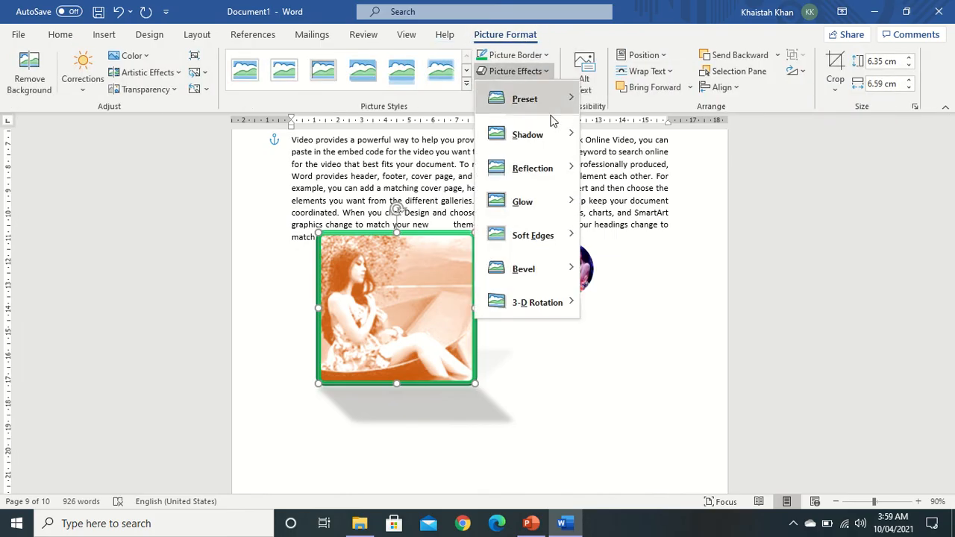
pyautogui.moveTo(569, 115)
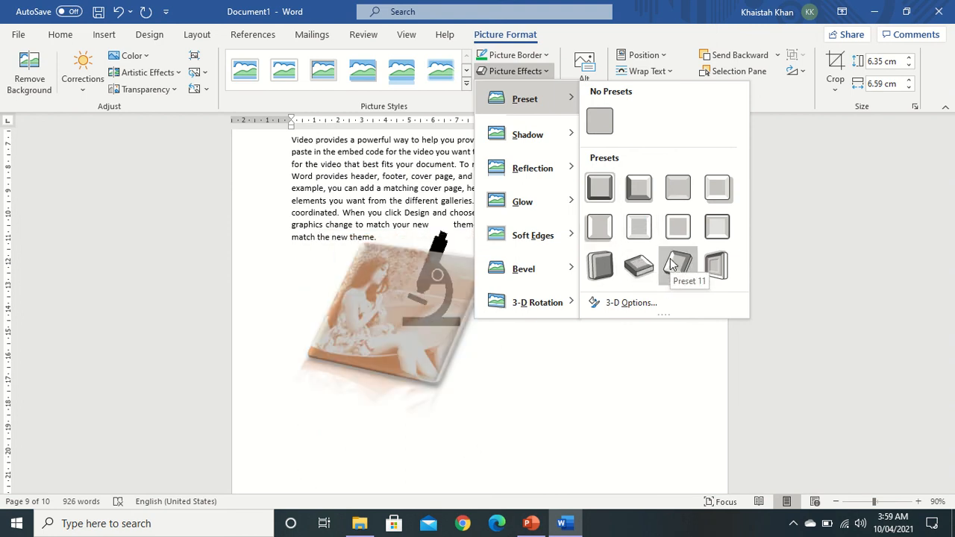
pyautogui.click(716, 265)
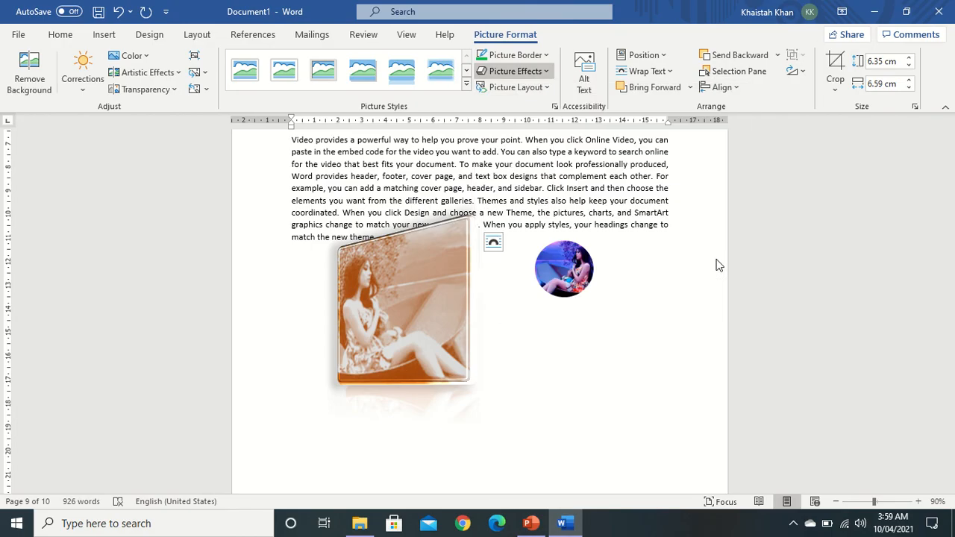
pyautogui.click(546, 74)
# Step: Apply a Perspective shadow and a full reflection variation to the orange photo
pyautogui.moveTo(563, 133)
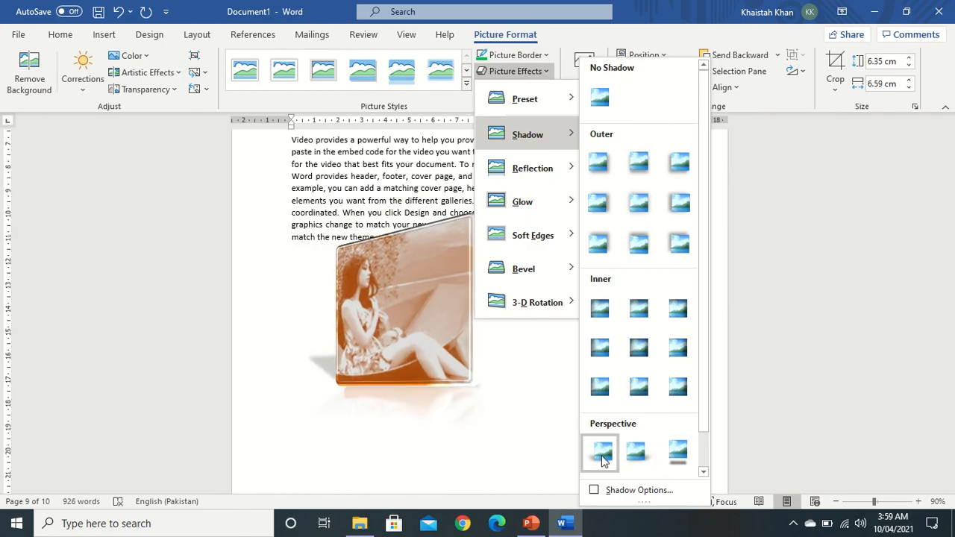
pyautogui.click(628, 456)
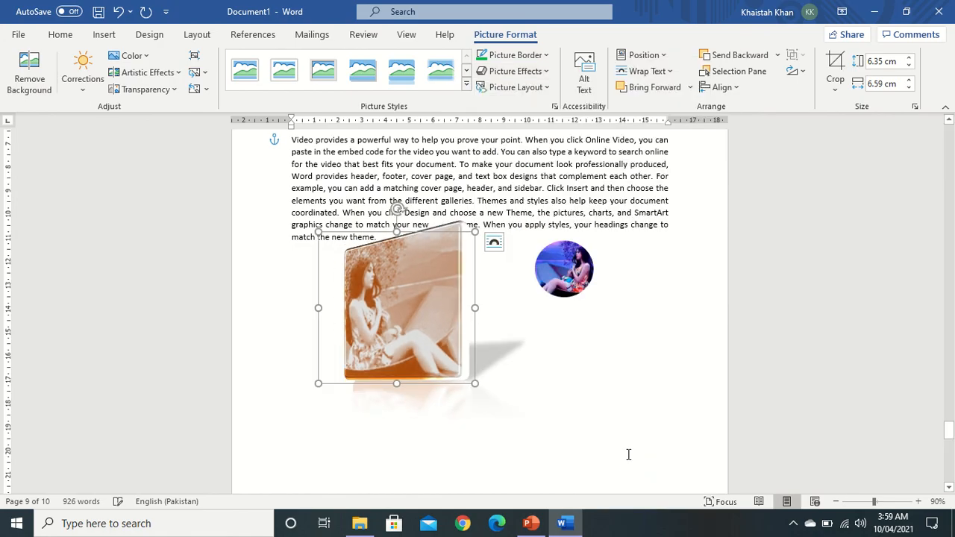
pyautogui.click(534, 72)
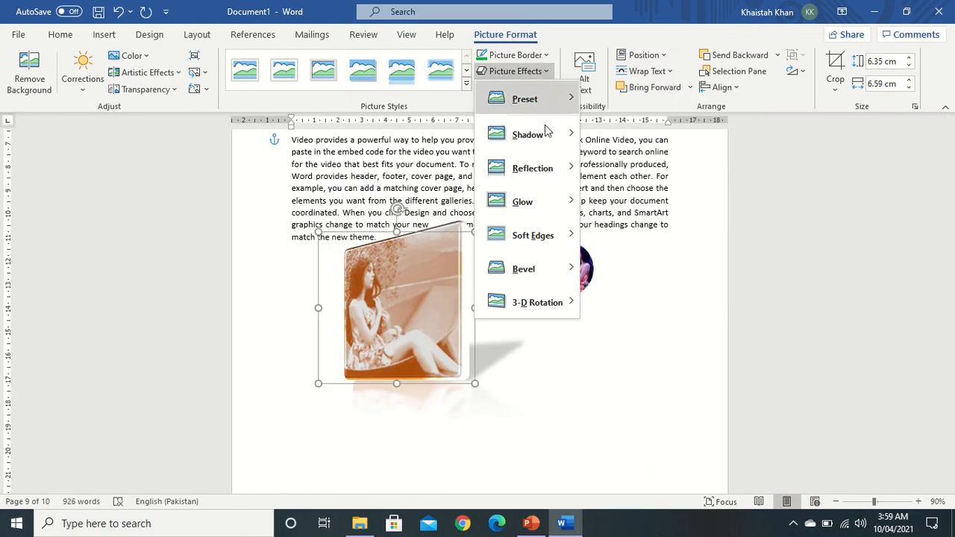
pyautogui.moveTo(556, 173)
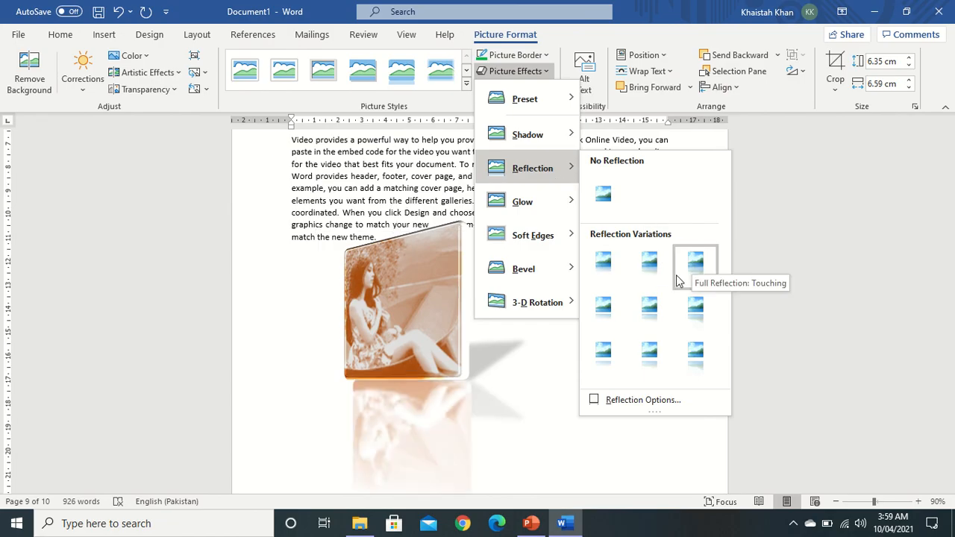
pyautogui.click(695, 313)
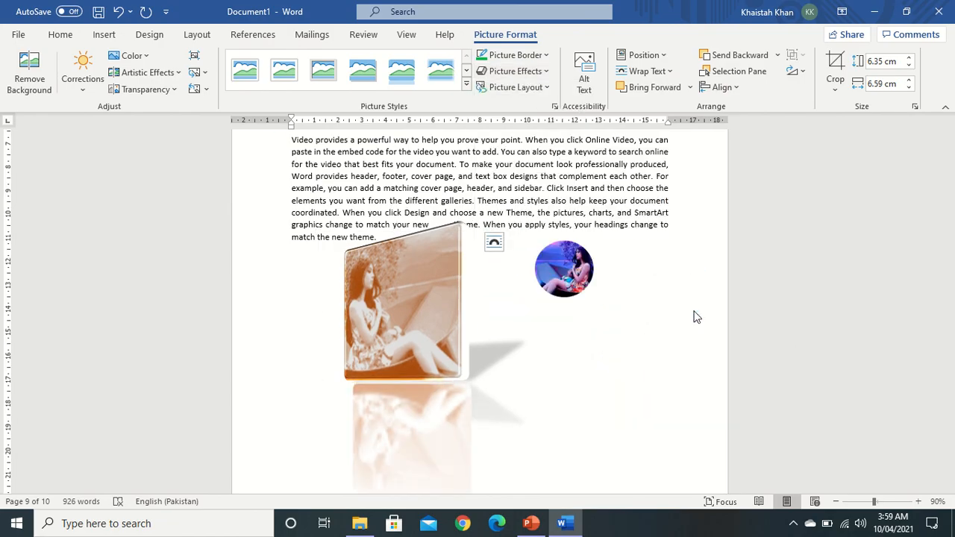
pyautogui.click(568, 383)
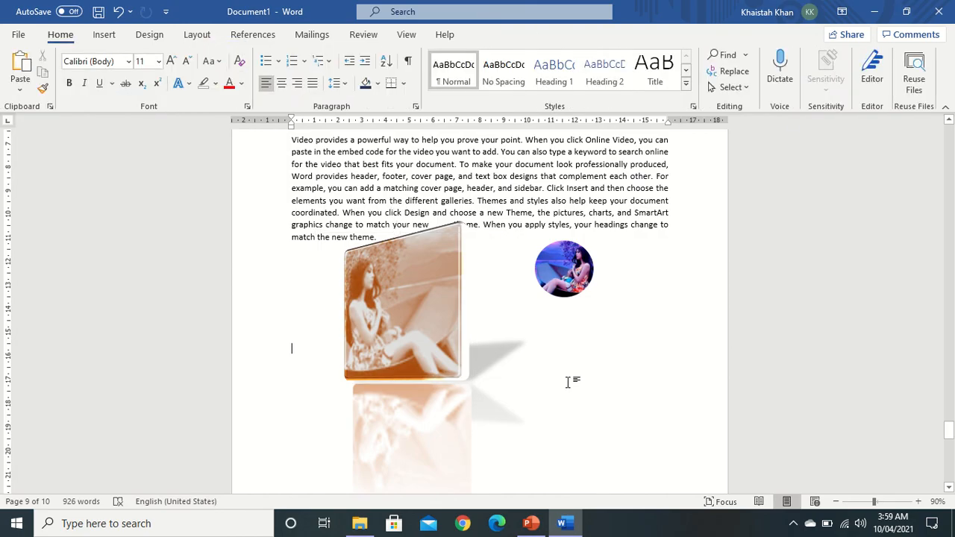
# Step: Reselect the orange photo and apply the orange 18 pt glow variation
pyautogui.scroll(-5, 568, 383)
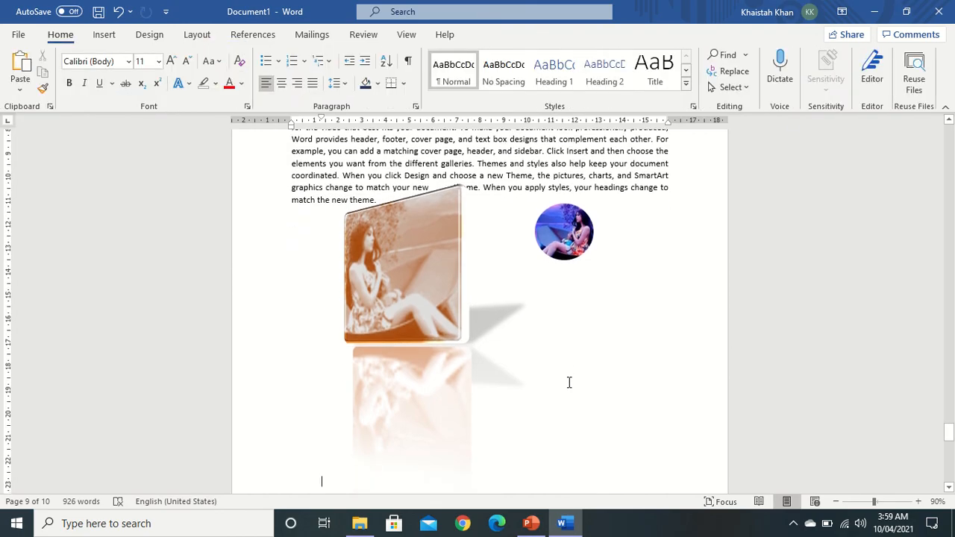
pyautogui.scroll(3, 569, 382)
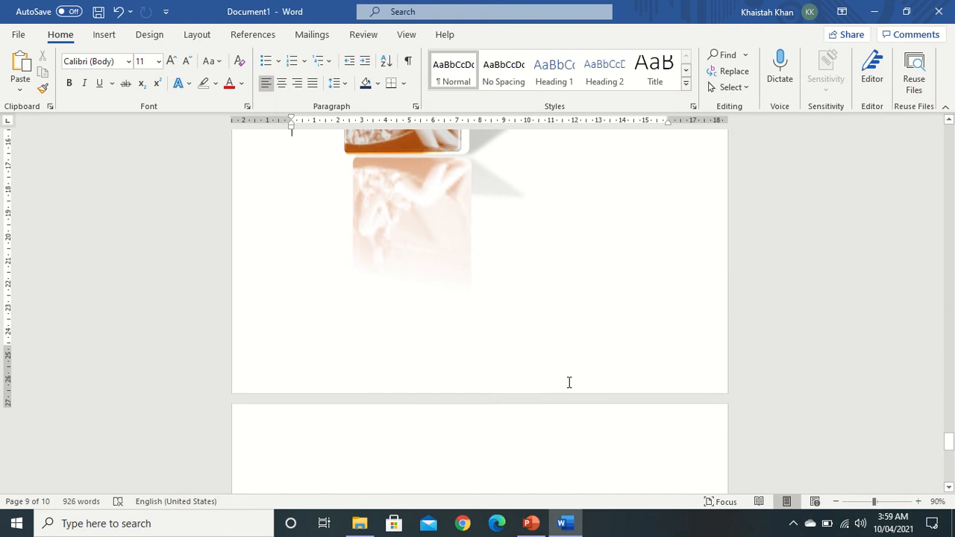
pyautogui.scroll(1, 568, 383)
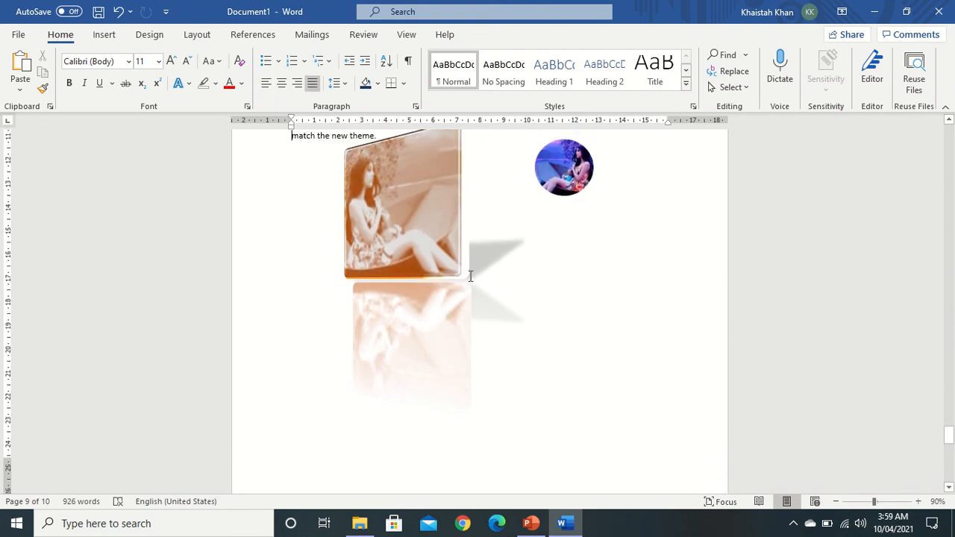
pyautogui.click(431, 253)
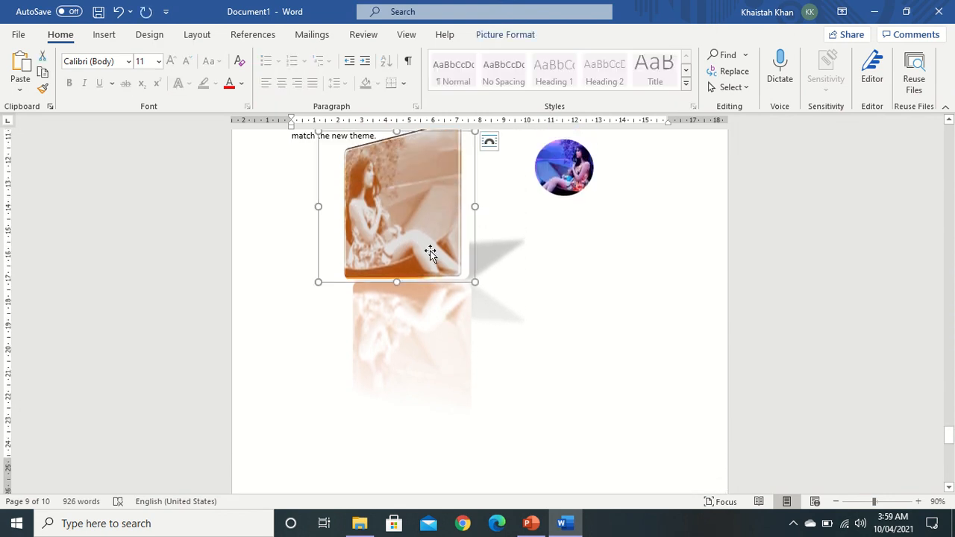
pyautogui.click(522, 35)
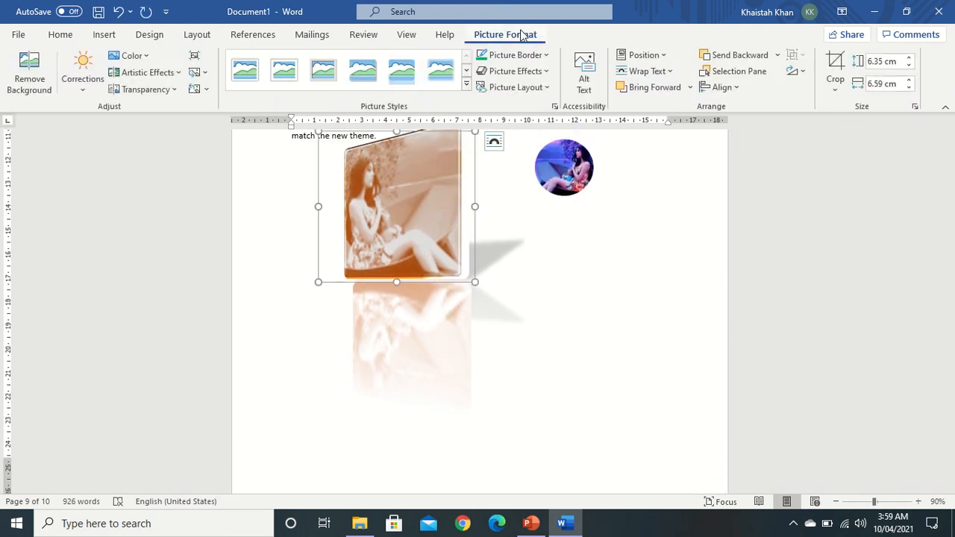
pyautogui.click(544, 73)
pyautogui.moveTo(571, 203)
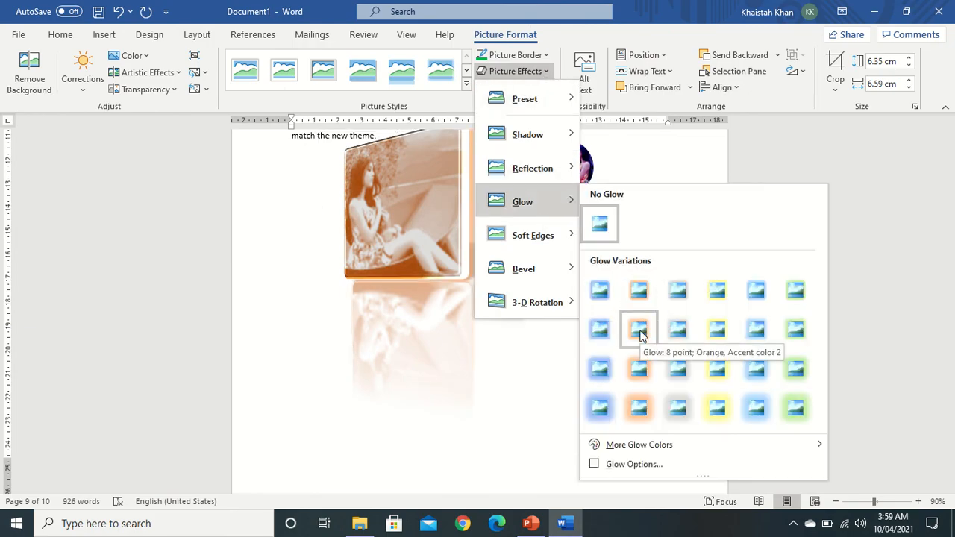
pyautogui.click(641, 406)
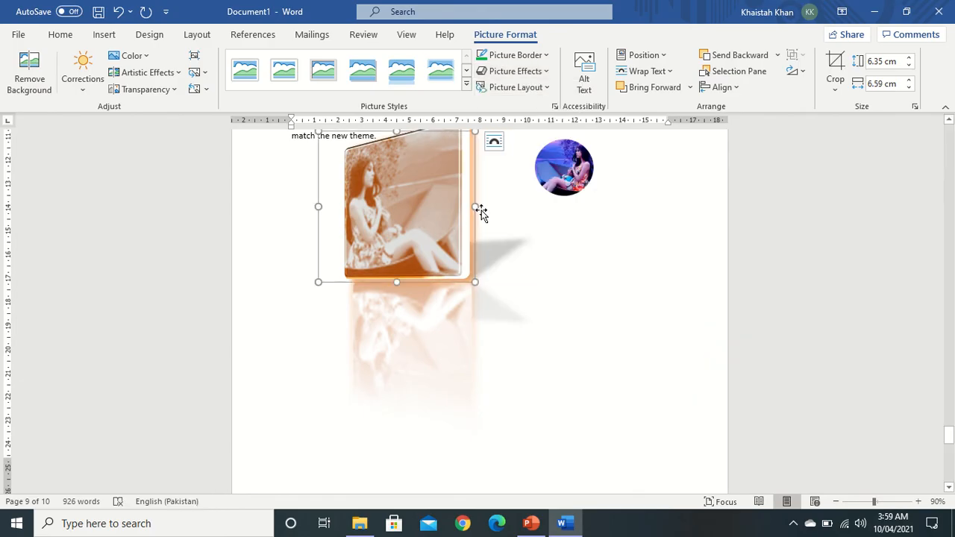
pyautogui.click(540, 71)
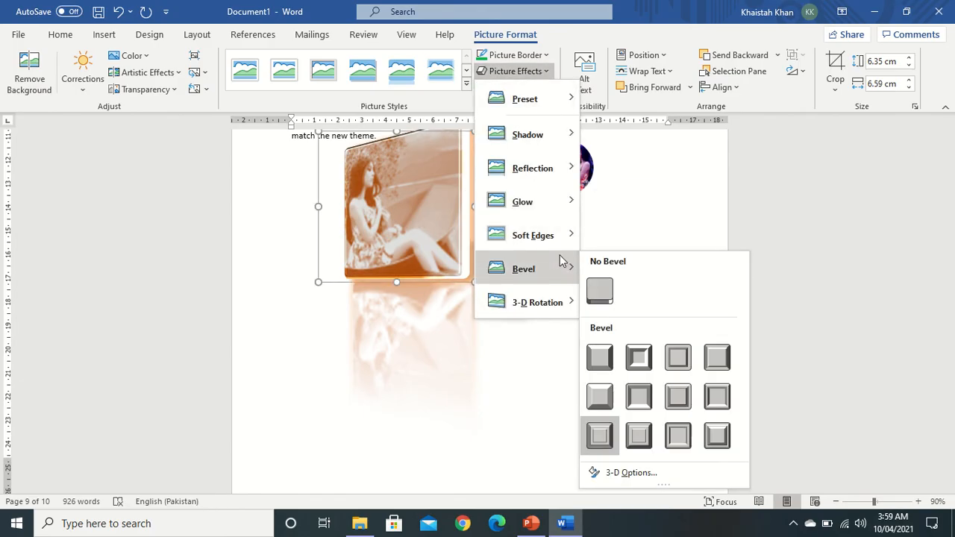
# Step: Apply a Soft Edges variation, then a bevel preset, to the orange photo
pyautogui.moveTo(566, 251)
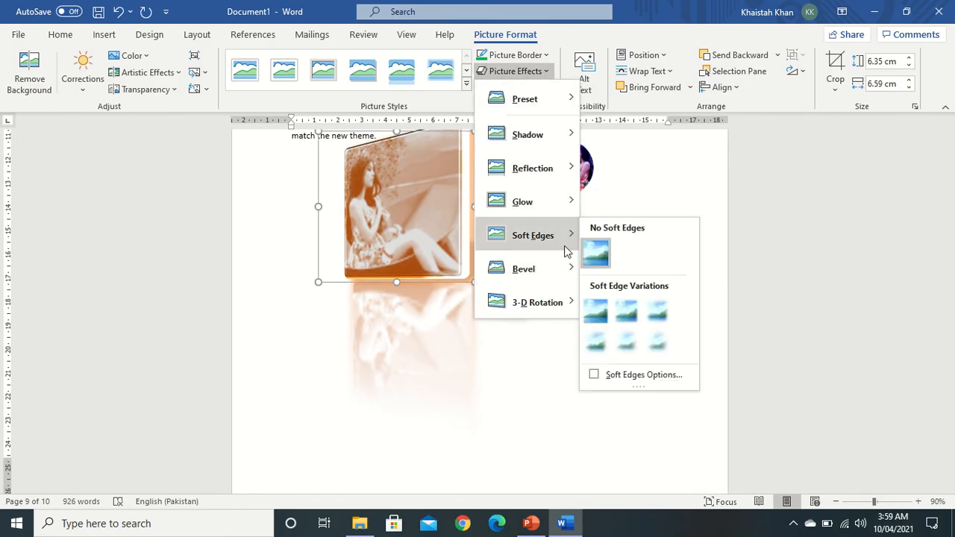
pyautogui.click(656, 342)
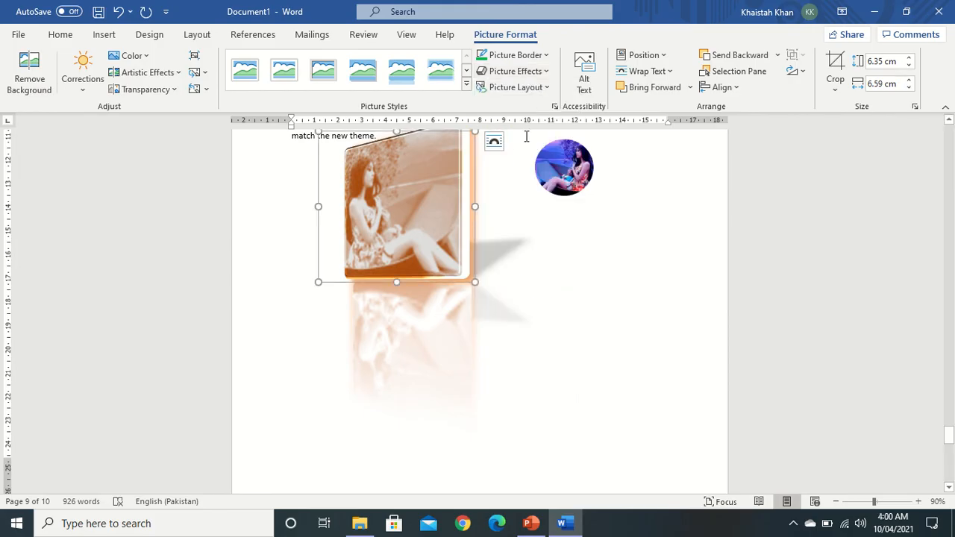
pyautogui.click(538, 71)
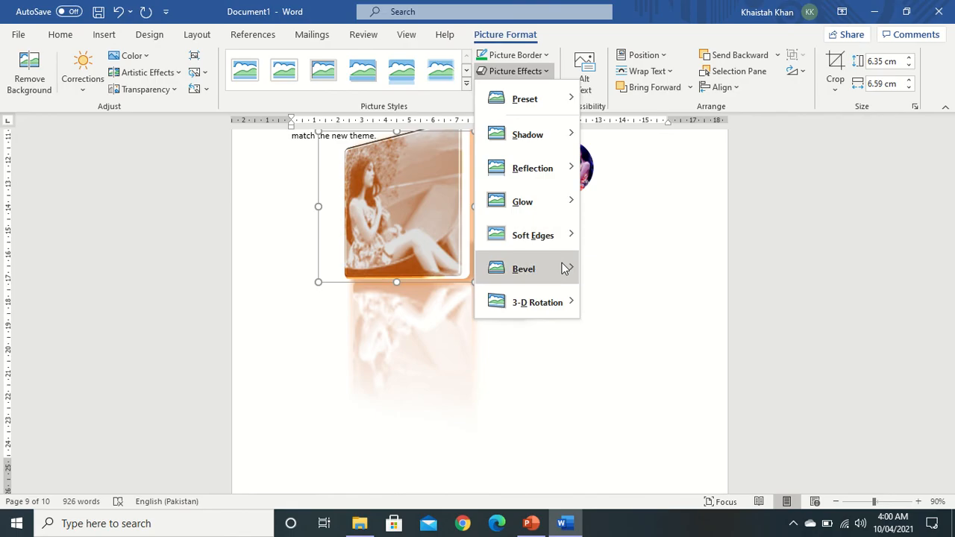
pyautogui.moveTo(567, 268)
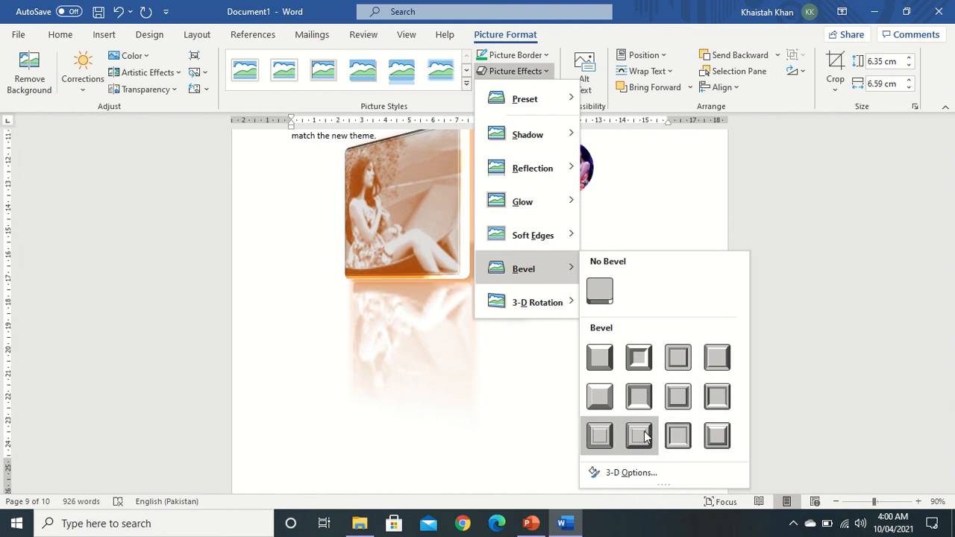
pyautogui.click(639, 435)
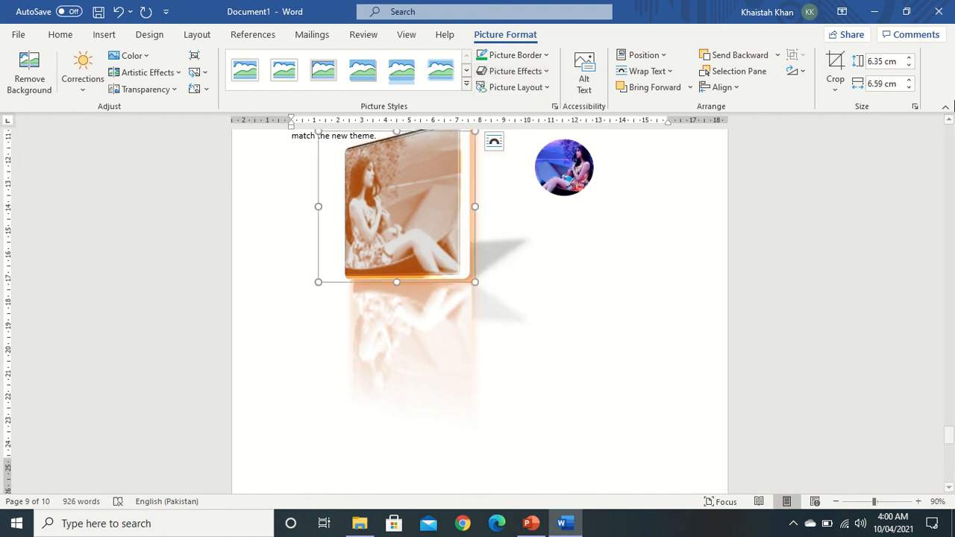
pyautogui.click(948, 121)
pyautogui.click(948, 121)
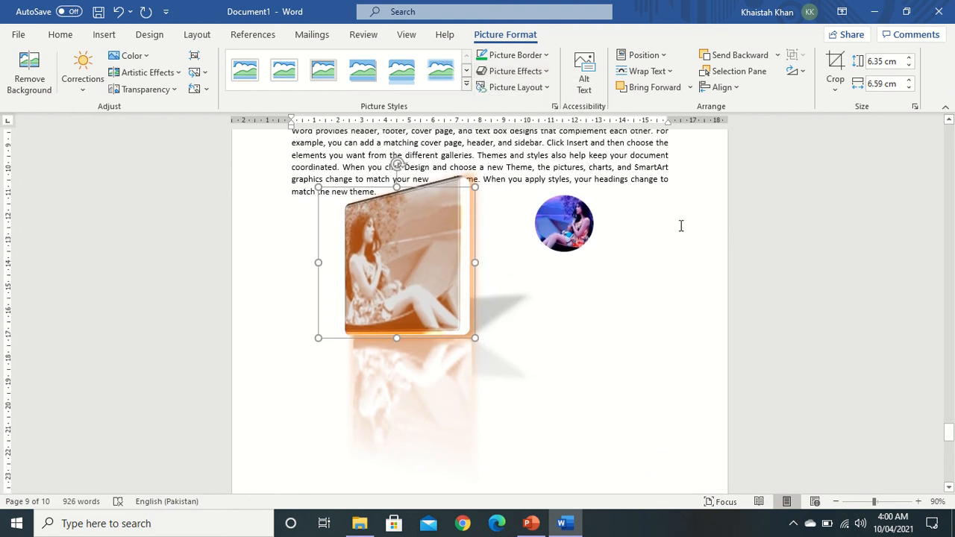
# Step: Rotate the orange photo to Parallel Isometric: Right Up and deselect it
pyautogui.click(544, 71)
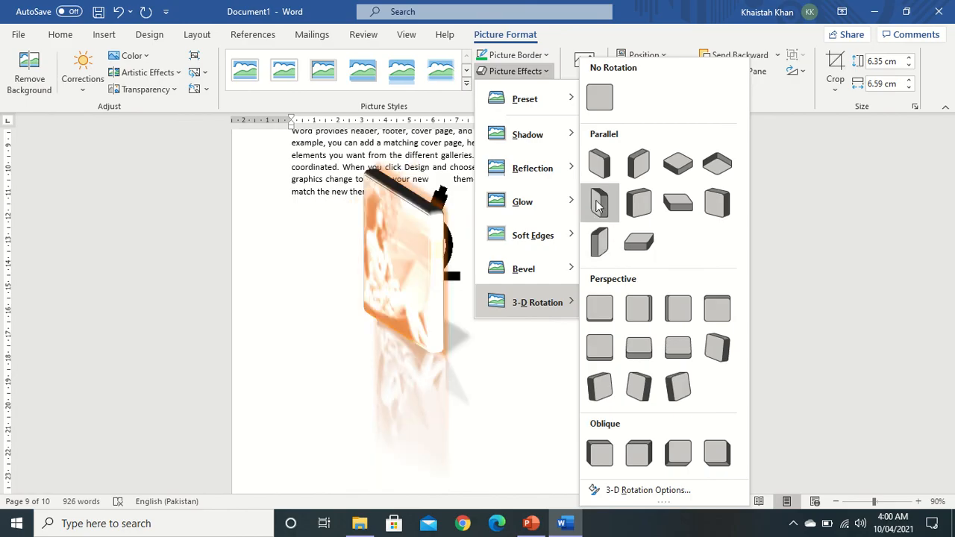
pyautogui.click(640, 162)
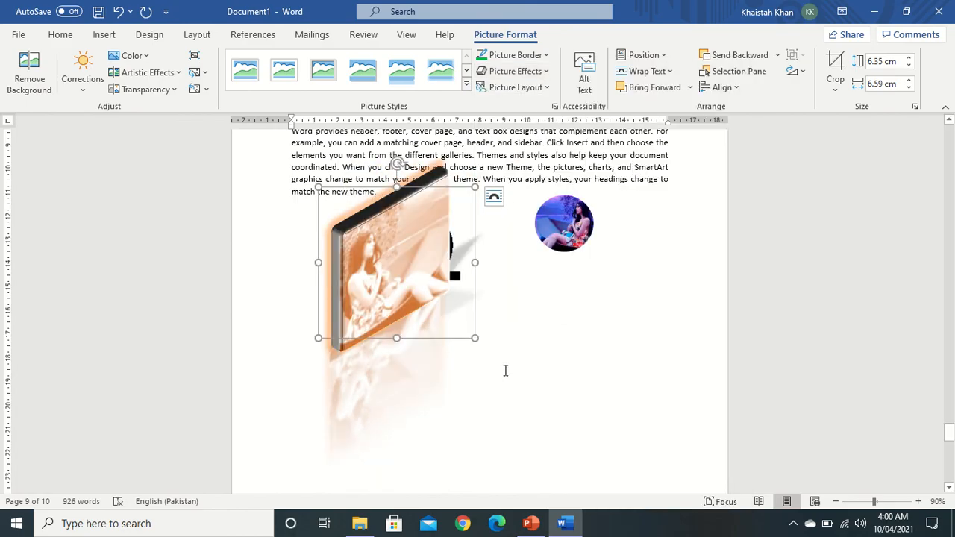
pyautogui.click(504, 370)
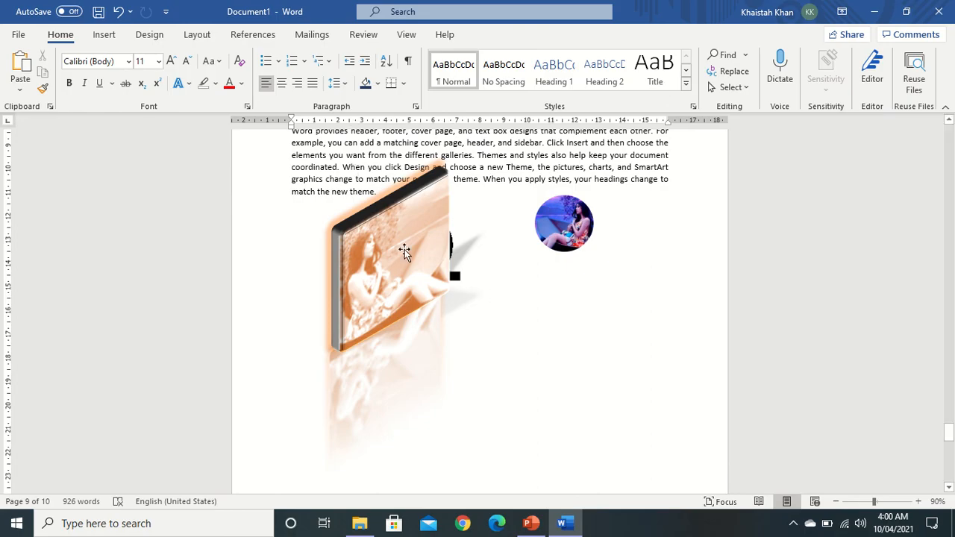
# Step: Switch the ribbon to the Insert tab
pyautogui.click(104, 35)
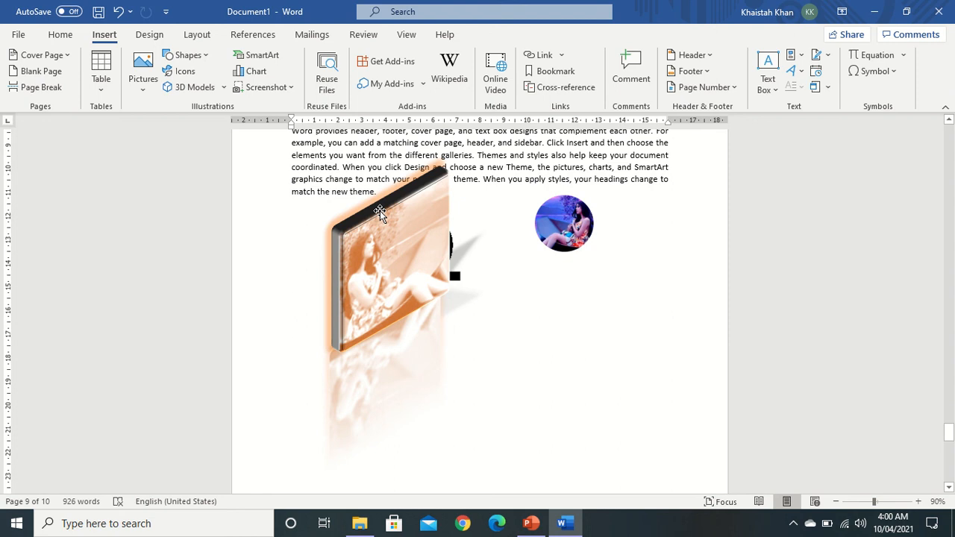
pyautogui.moveTo(476, 6)
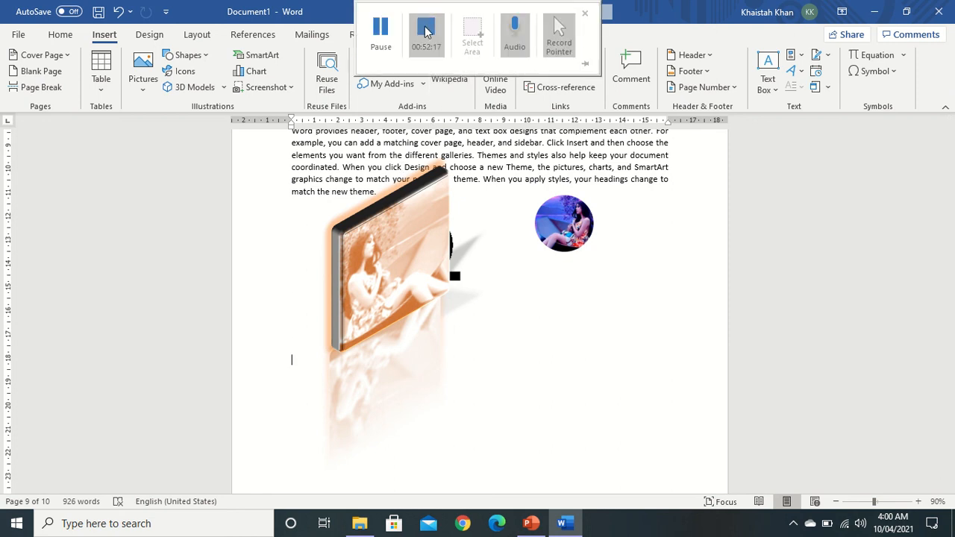